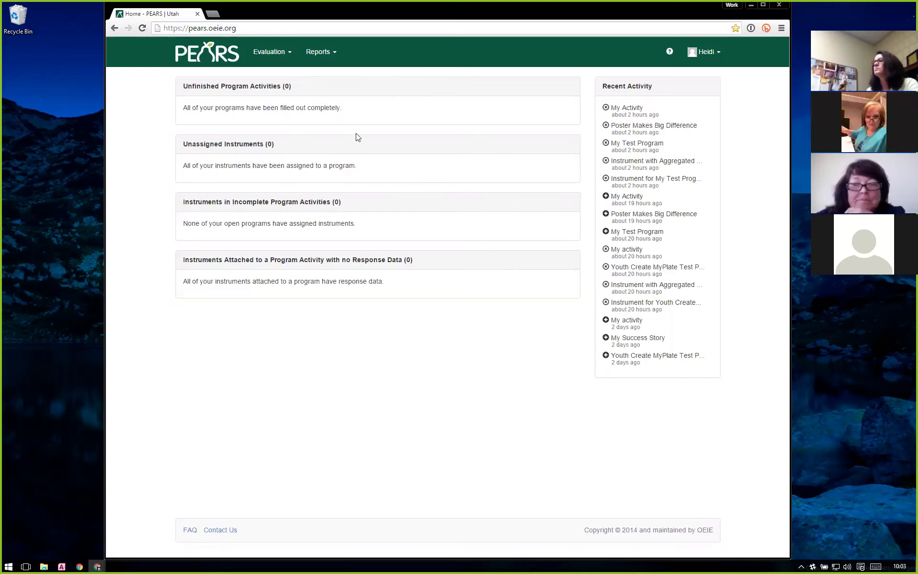
- Open the Unit Snapshot report for Utah, and open the same report for Kansas in the KSRE Online window
click(334, 65)
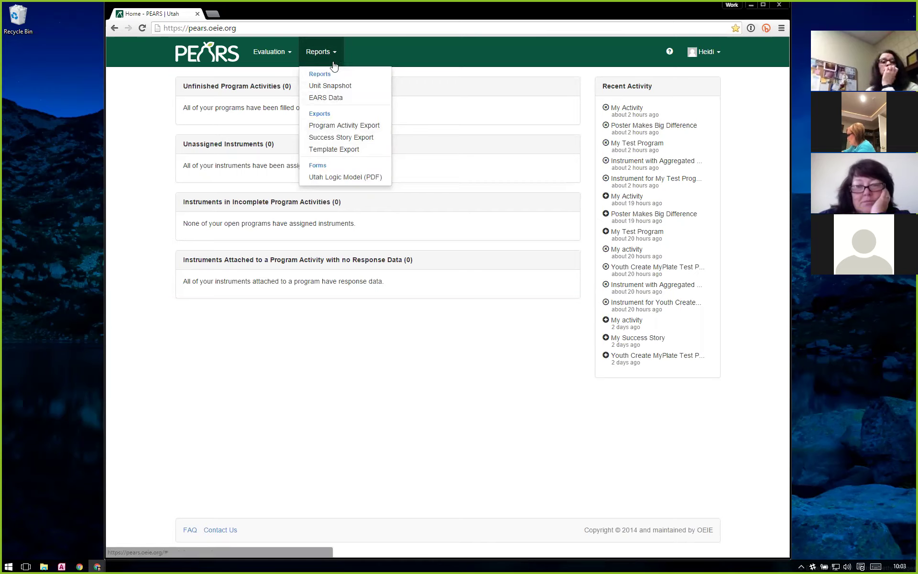
click(344, 87)
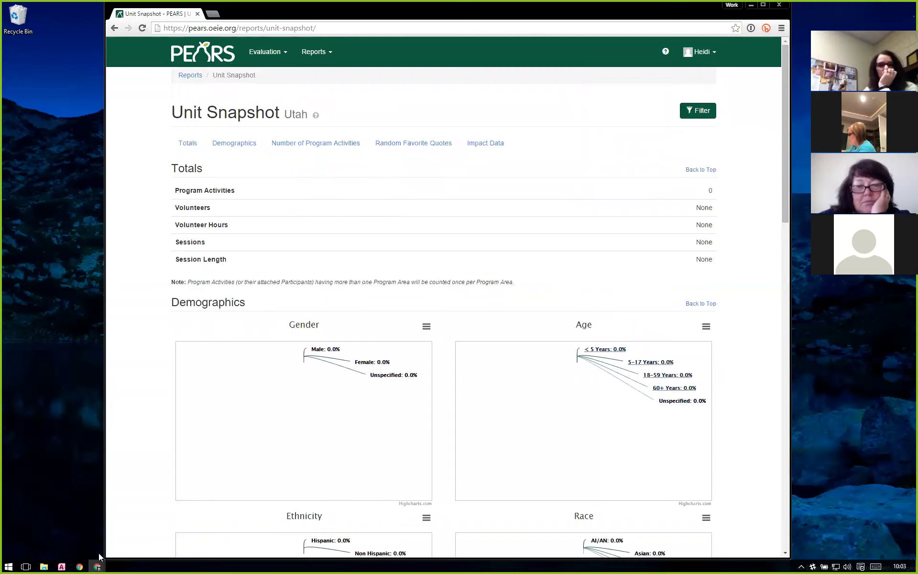
mouse_move(97, 566)
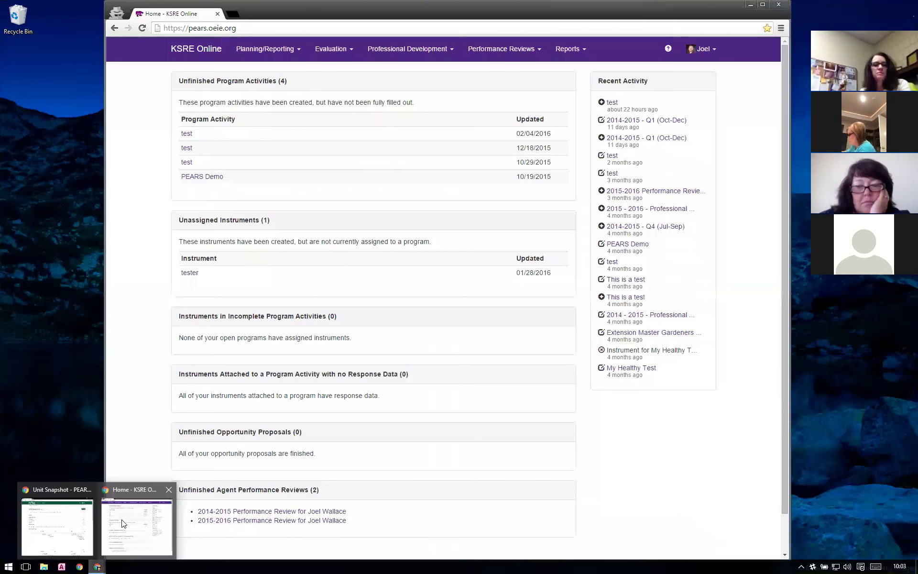
click(124, 523)
click(569, 50)
click(570, 90)
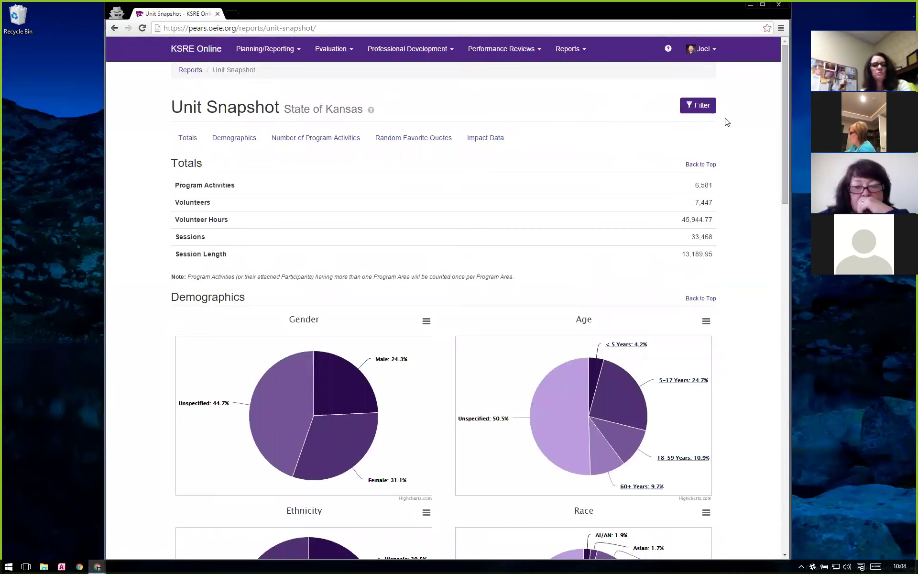
- Filter the Kansas Unit Snapshot by reporting period 2014 - 2015, program area SNAP-Ed and extension unit State of Kansas
click(706, 113)
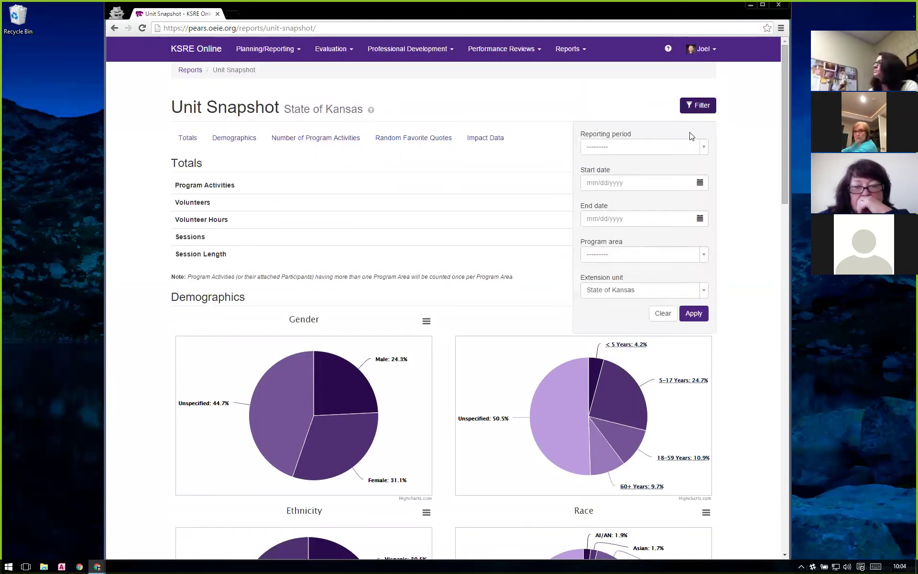
click(706, 147)
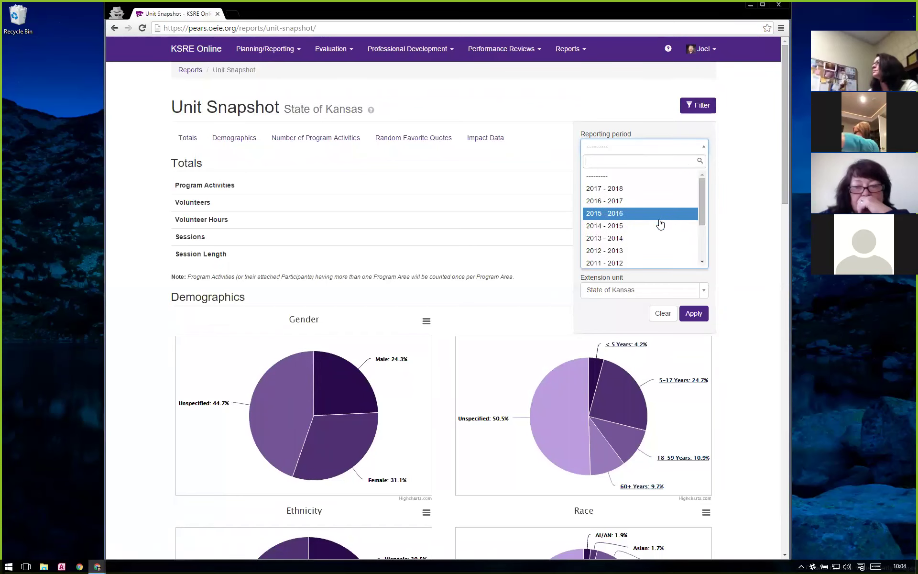
click(622, 227)
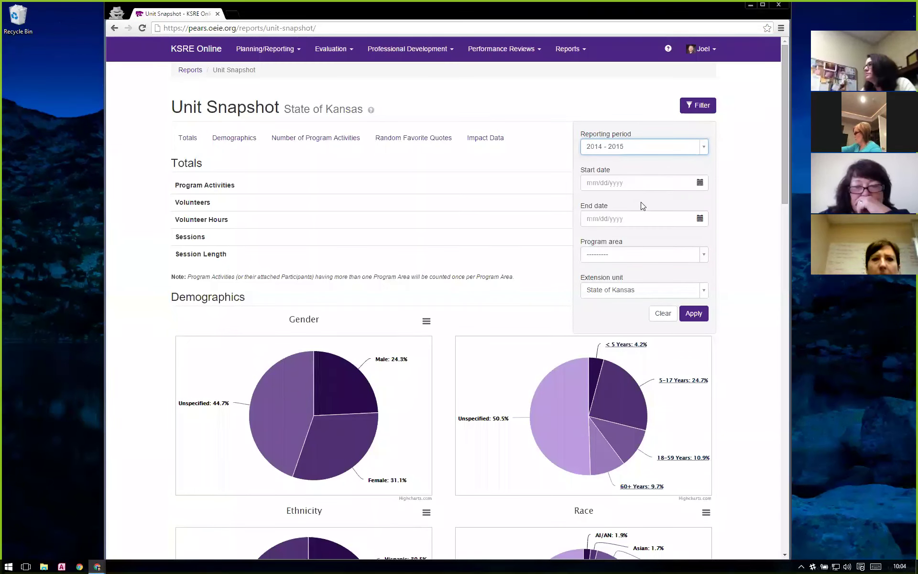
click(639, 255)
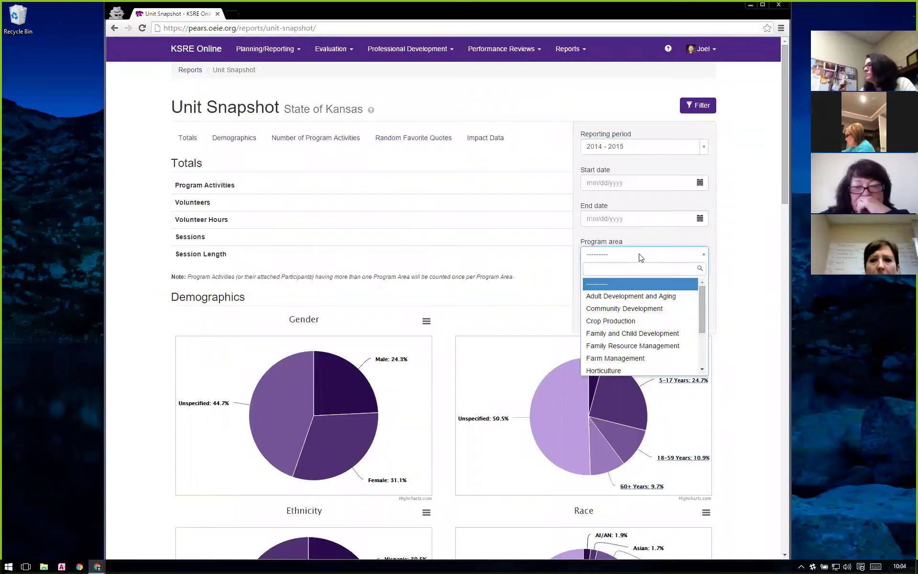
scroll(640, 257, down, 5)
click(611, 260)
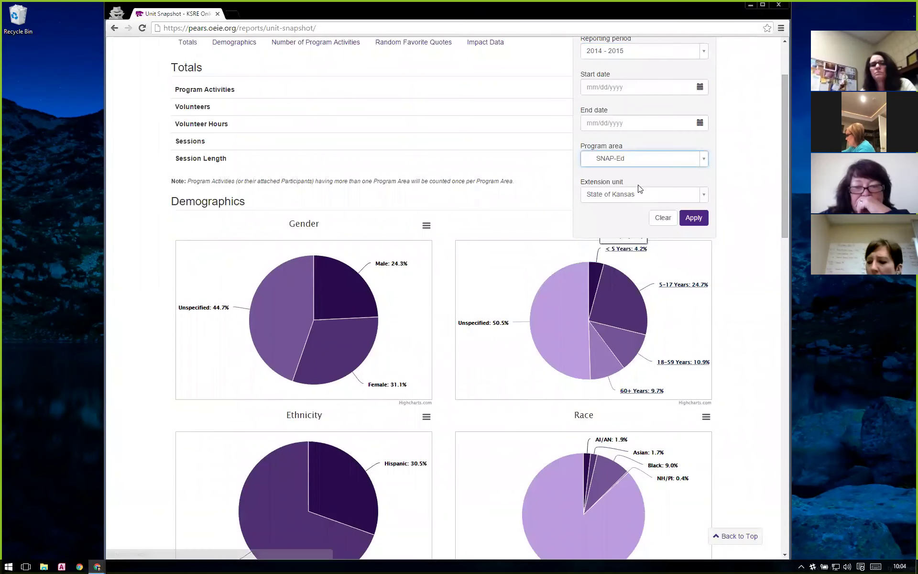
click(638, 195)
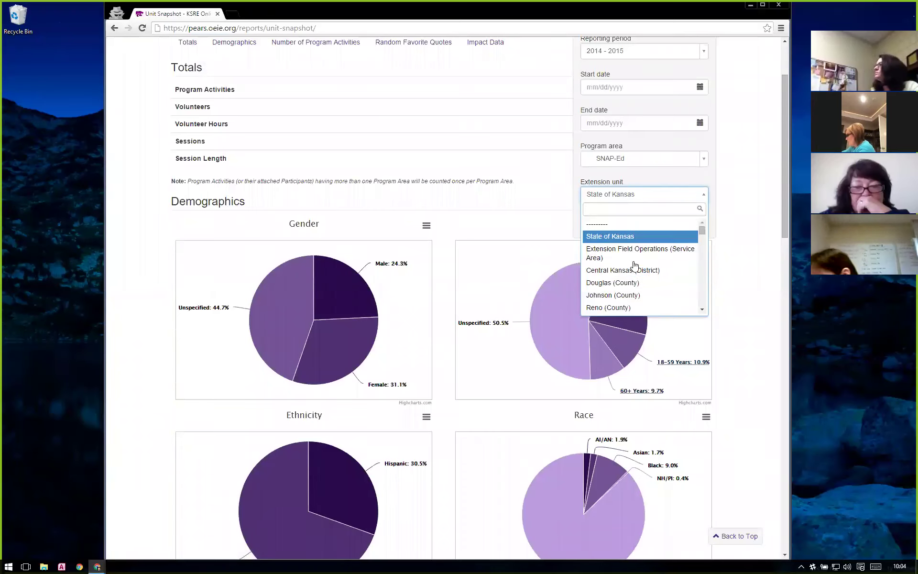
click(627, 236)
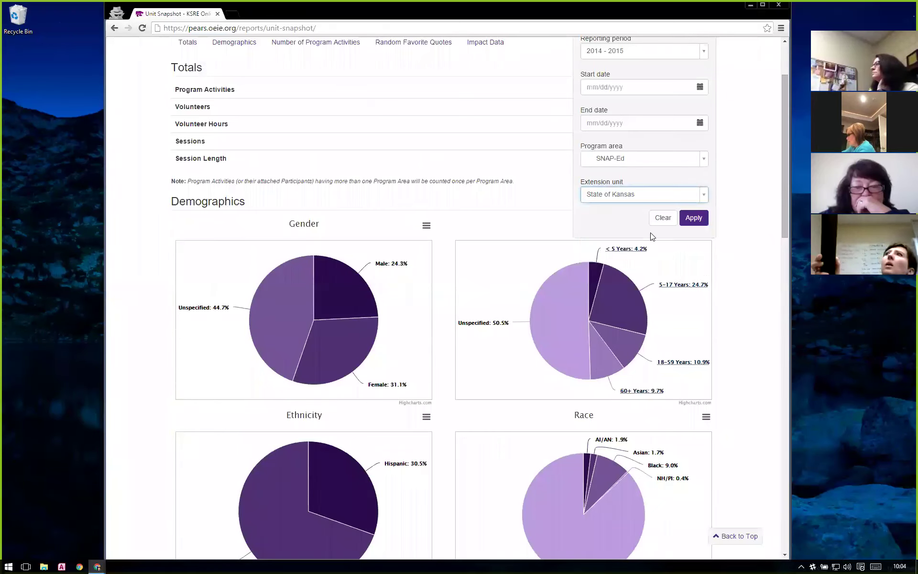
click(693, 217)
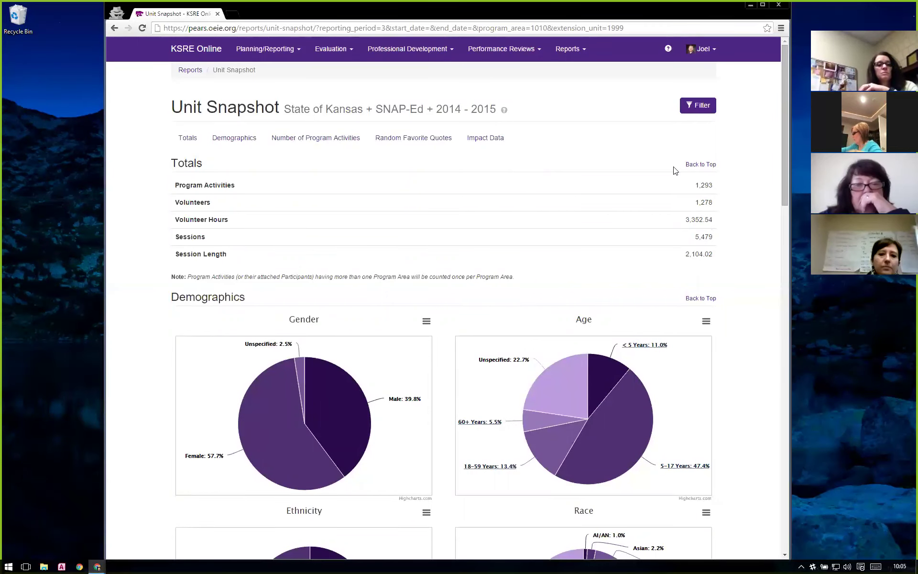
- Review the totals and demographic charts, drilling into the 5–17 Years slice of the Age chart and returning to the age overview
scroll(708, 219, down, 3)
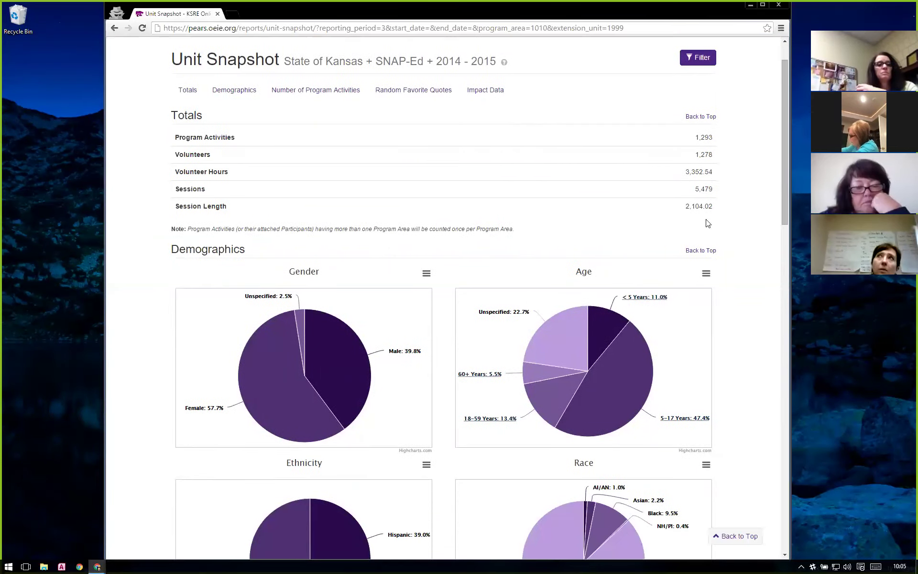
scroll(706, 223, down, 1)
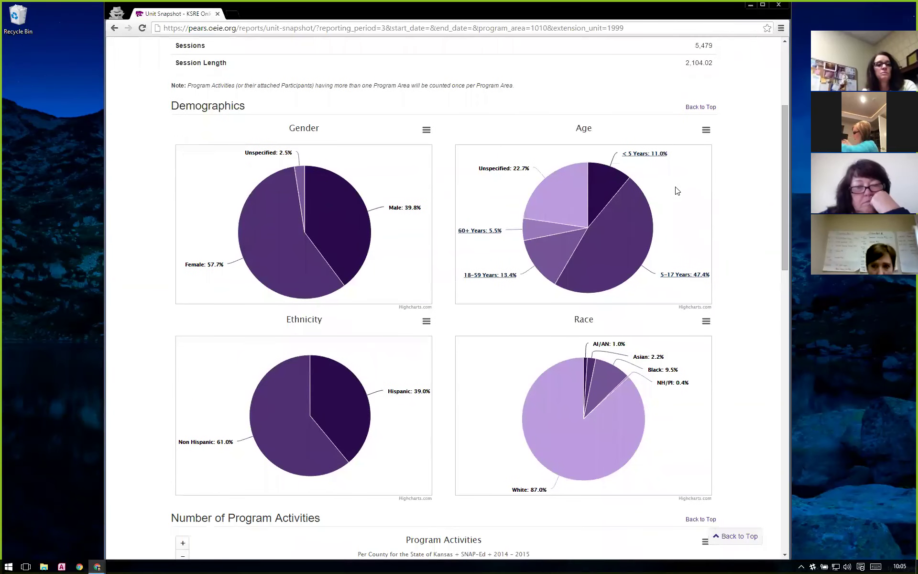
mouse_move(318, 220)
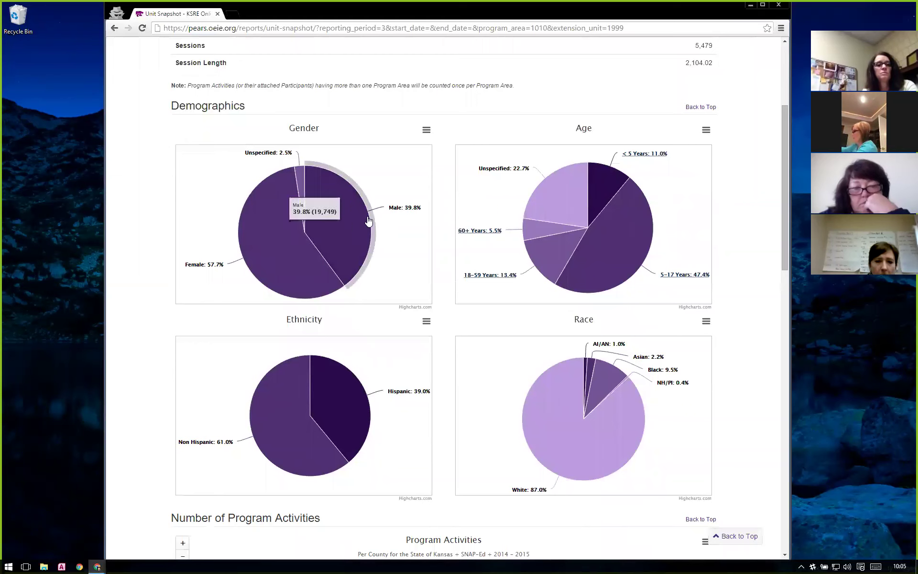
mouse_move(611, 234)
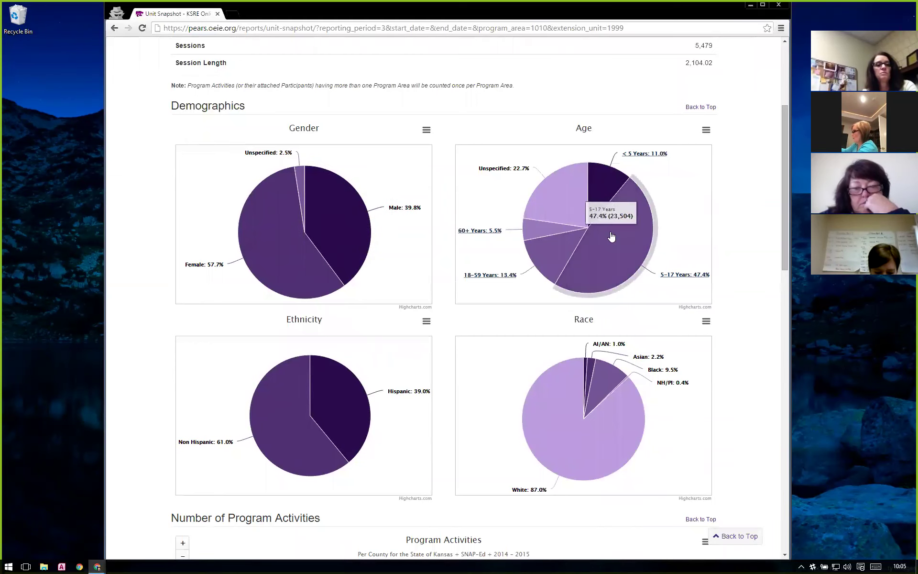
click(611, 234)
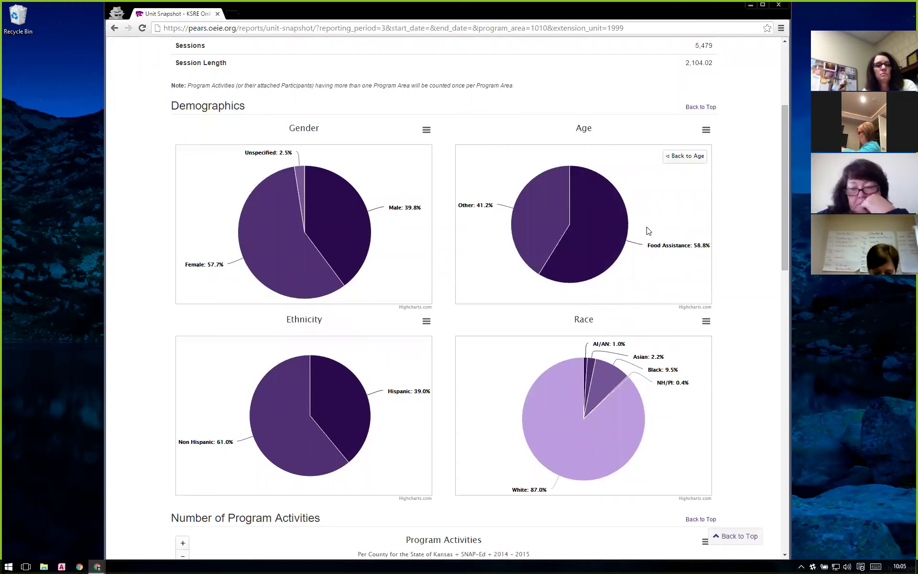
mouse_move(601, 223)
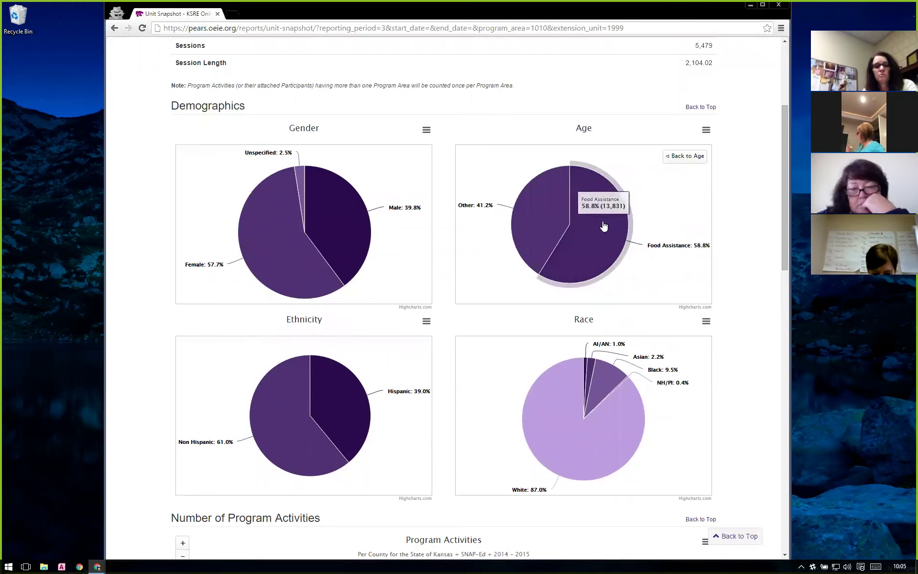
click(685, 156)
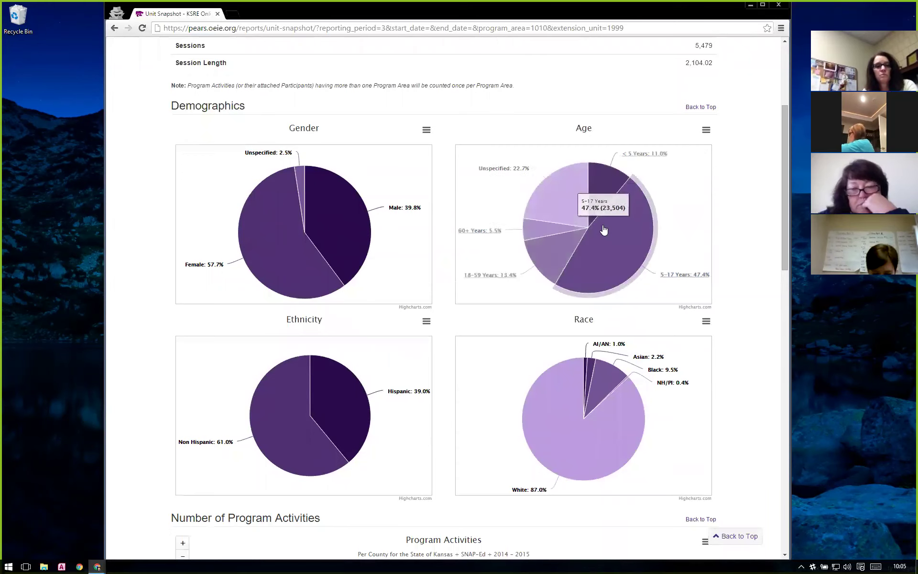
- Check the Gender chart's print and download options, and inspect the county map of program activities
click(426, 131)
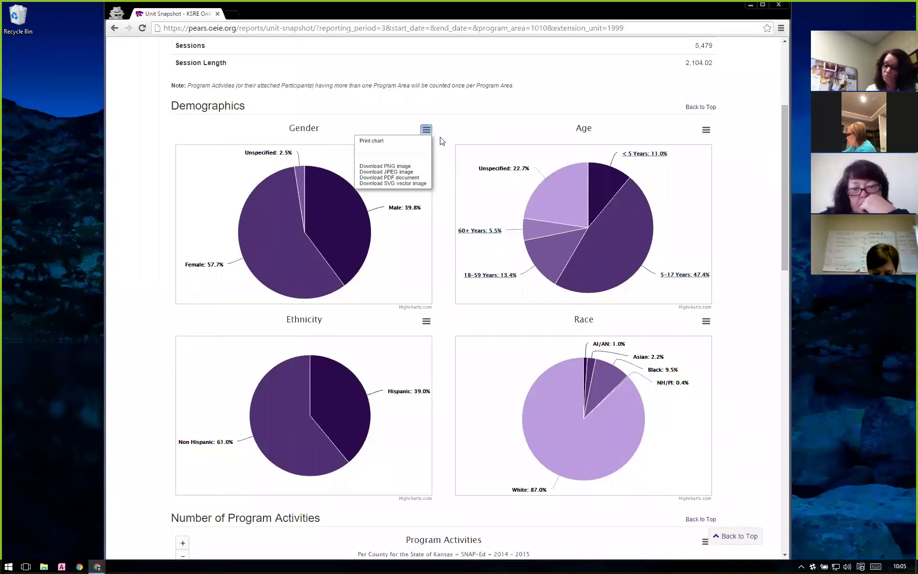
click(428, 133)
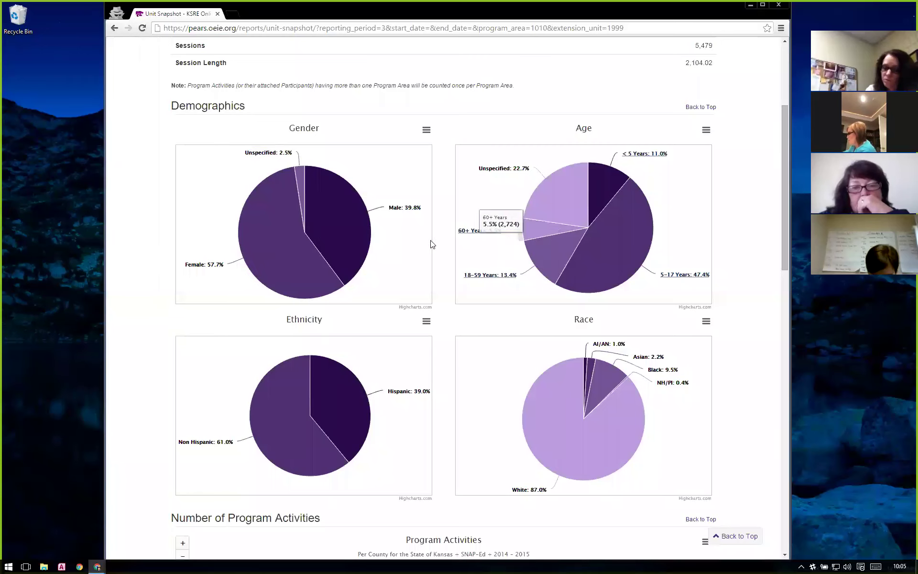
scroll(441, 270, down, 1)
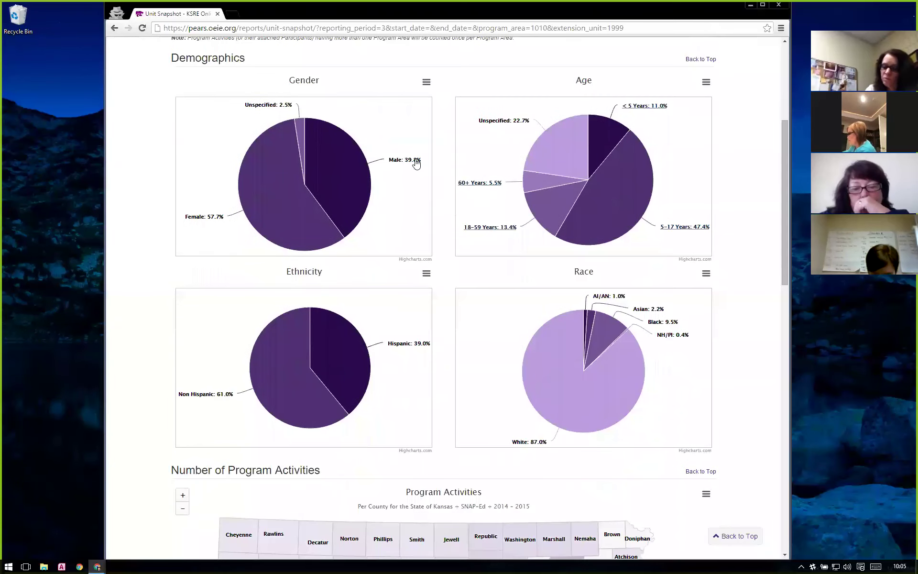
scroll(481, 241, down, 1)
scroll(481, 241, down, 6)
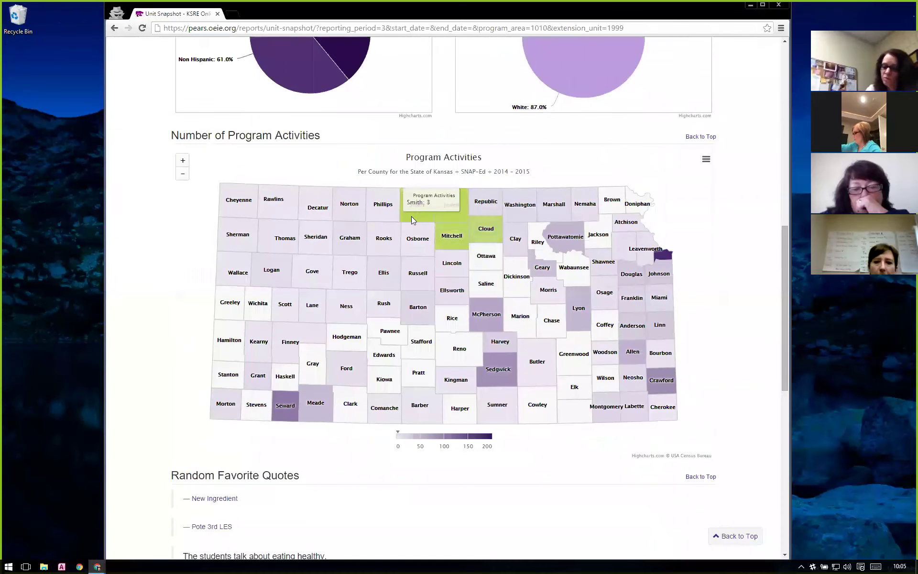
mouse_move(668, 255)
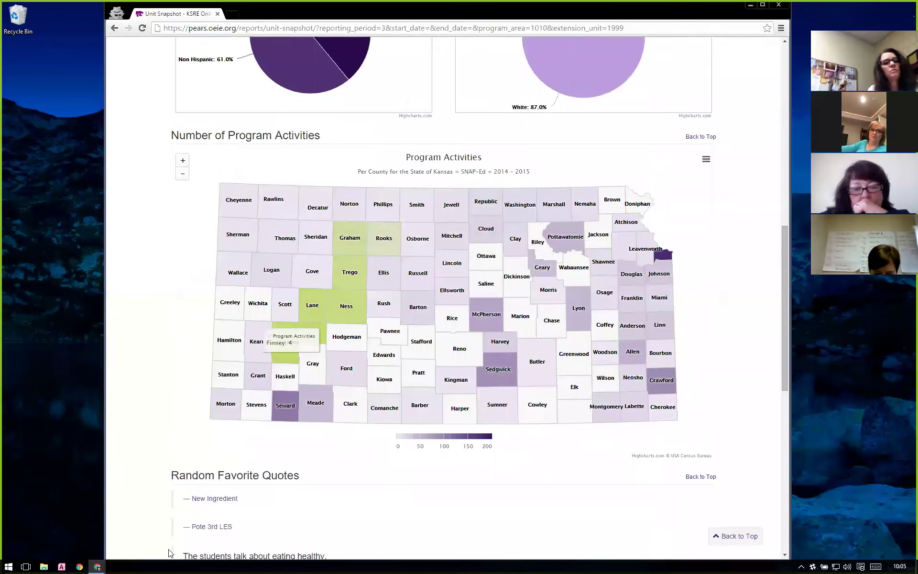
- Switch to the Utah PEARS window and view the county map in its Unit Snapshot report
mouse_move(97, 567)
click(79, 523)
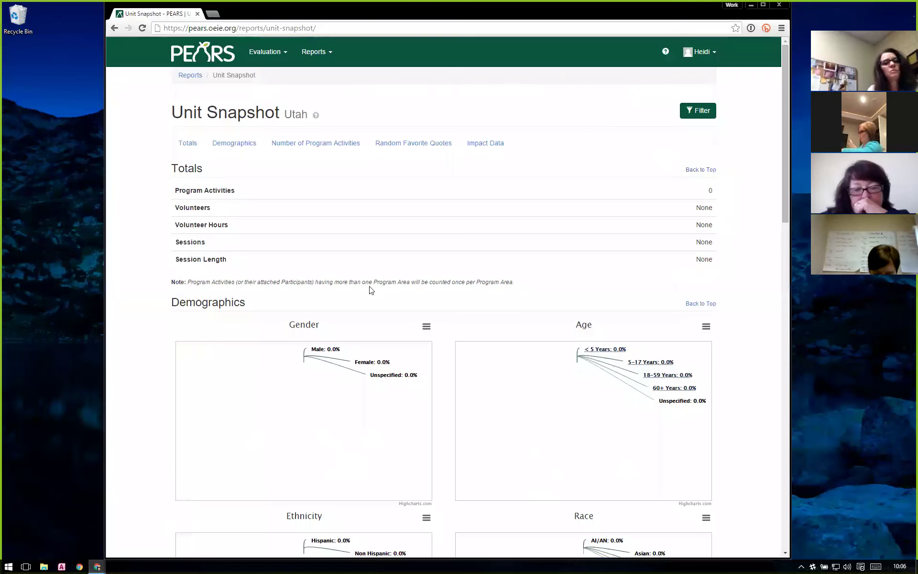
scroll(371, 289, down, 15)
scroll(416, 229, up, 2)
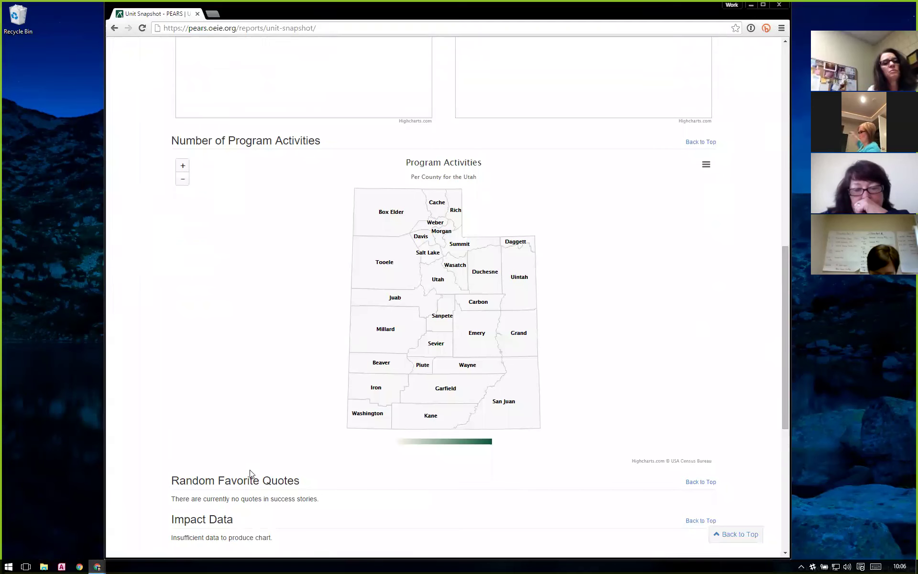
- Switch back to the KSRE Online window and check the chart options of the Program Activities map
mouse_move(97, 565)
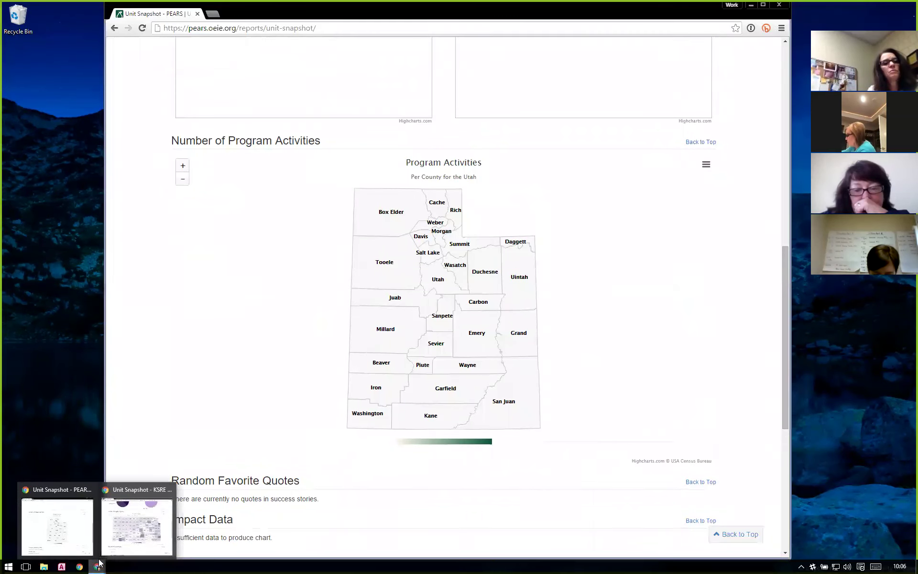
click(121, 533)
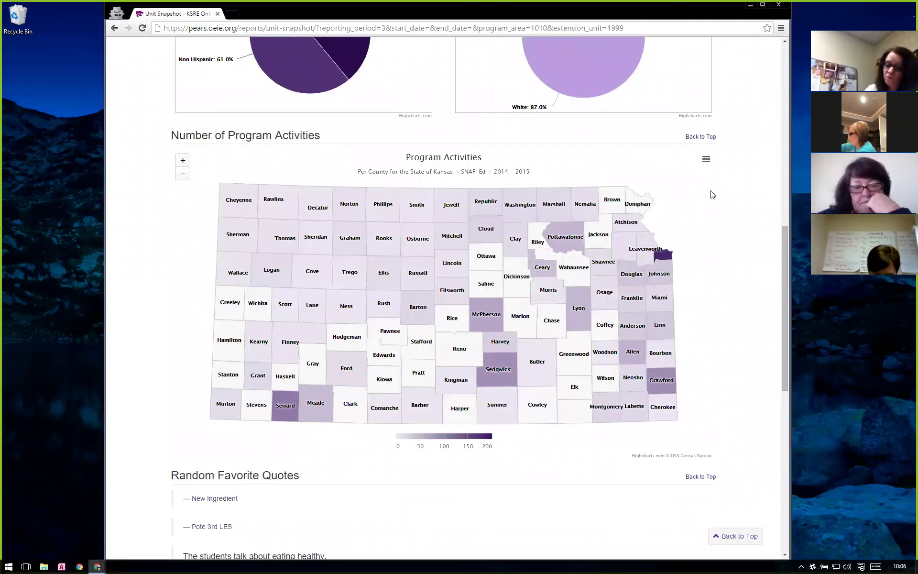
click(706, 160)
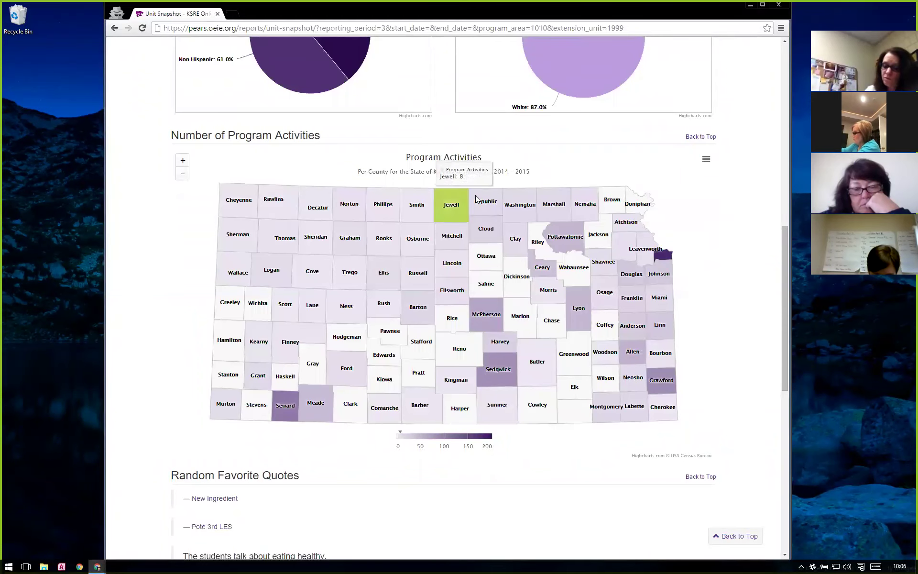
- Review the Random Favorite Quotes section and the SNAP-Ed Impact Data chart comparing pre- and post-instrument responses
scroll(201, 273, down, 6)
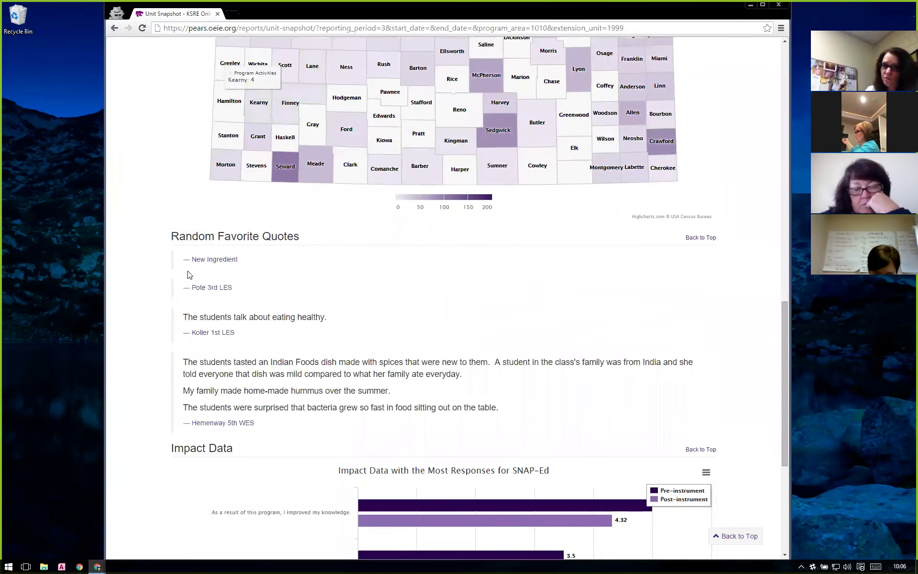
scroll(201, 258, up, 3)
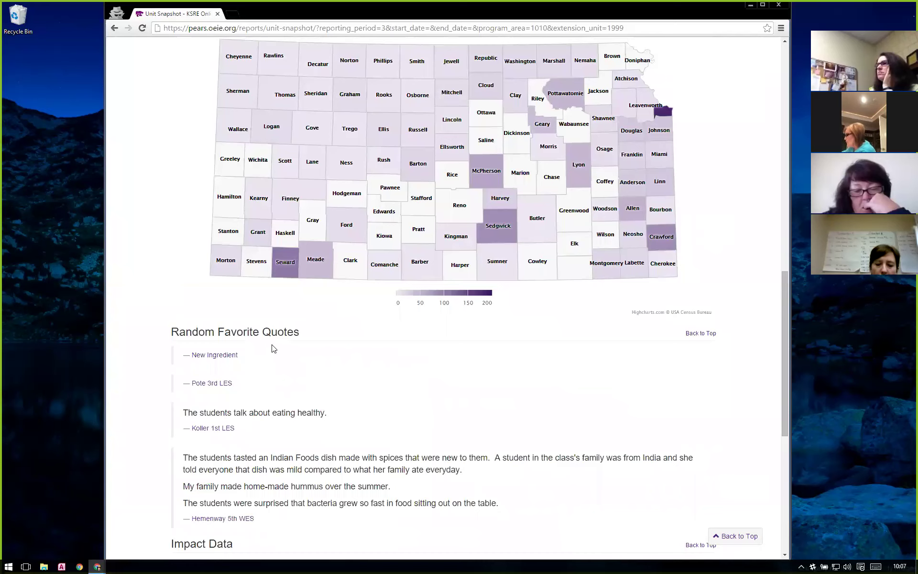
drag(308, 335, 223, 337)
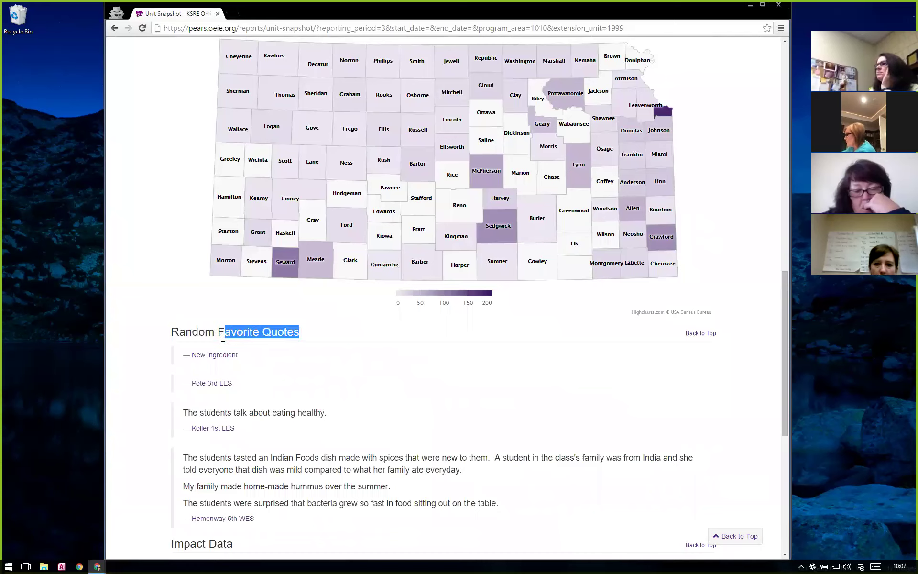
click(344, 416)
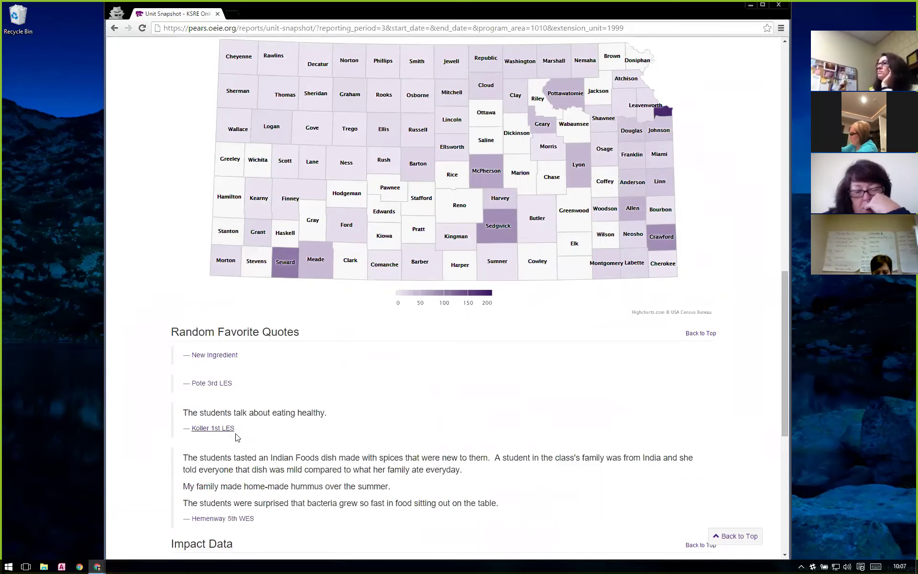
scroll(264, 438, down, 4)
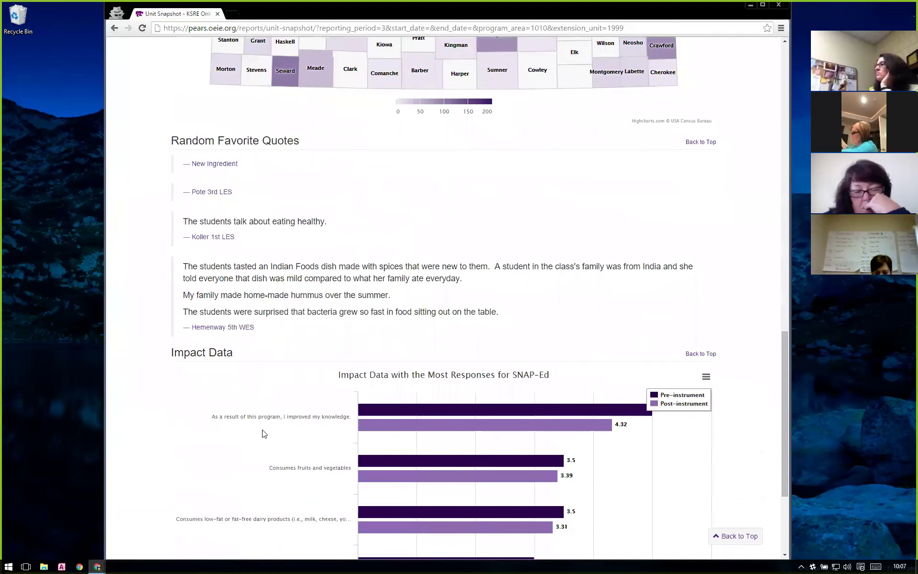
scroll(265, 433, down, 4)
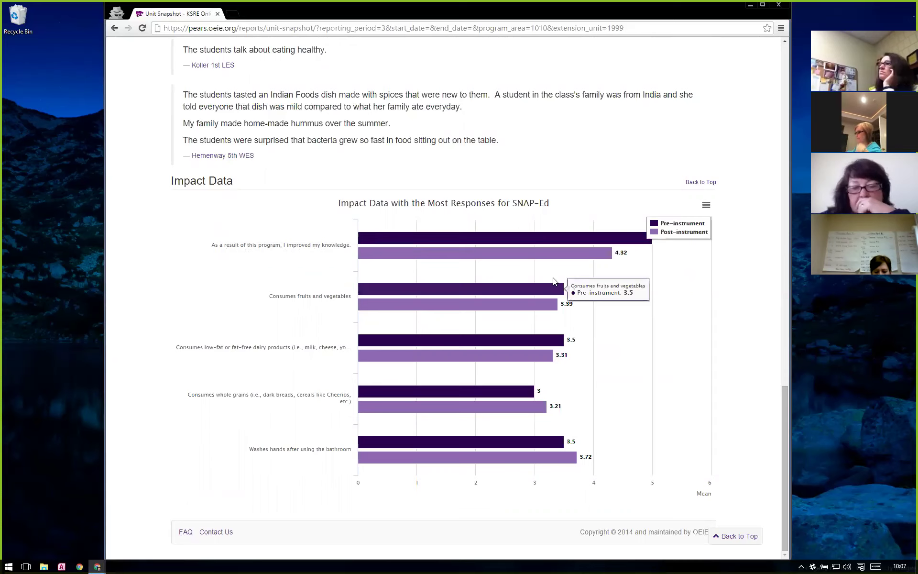
- Inspect the mean response values in the SNAP-Ed Impact Data chart, check its chart options, and return to the report's Totals
mouse_move(521, 346)
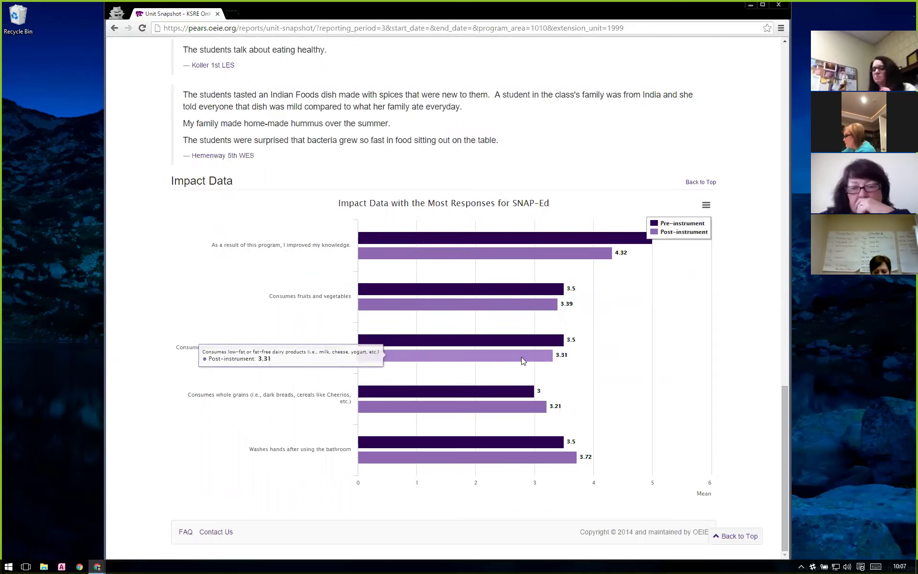
mouse_move(536, 290)
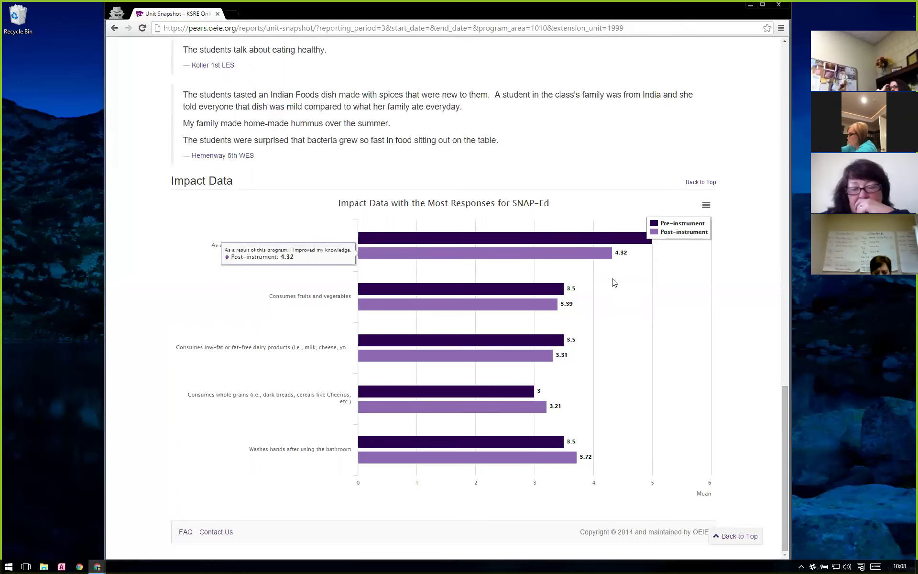
click(706, 206)
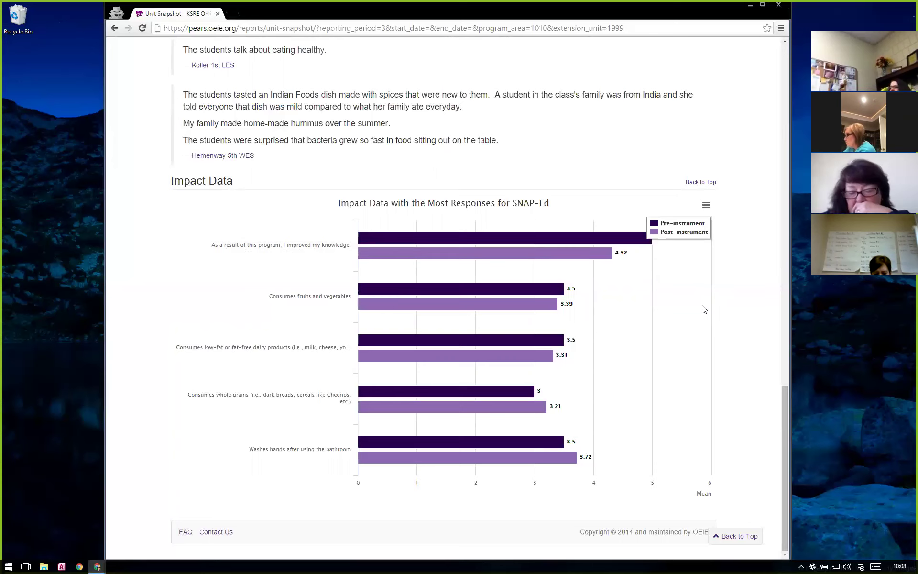
scroll(704, 310, up, 15)
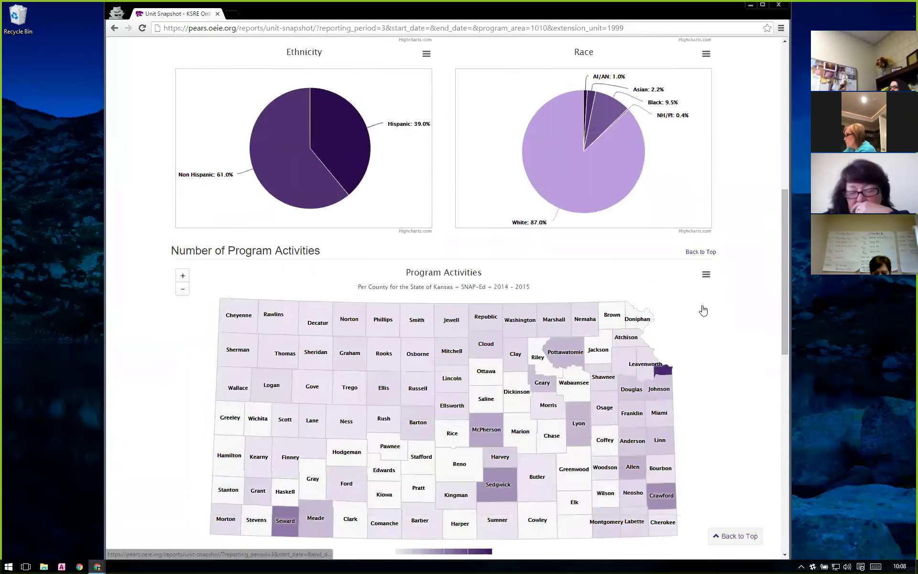
scroll(704, 309, up, 5)
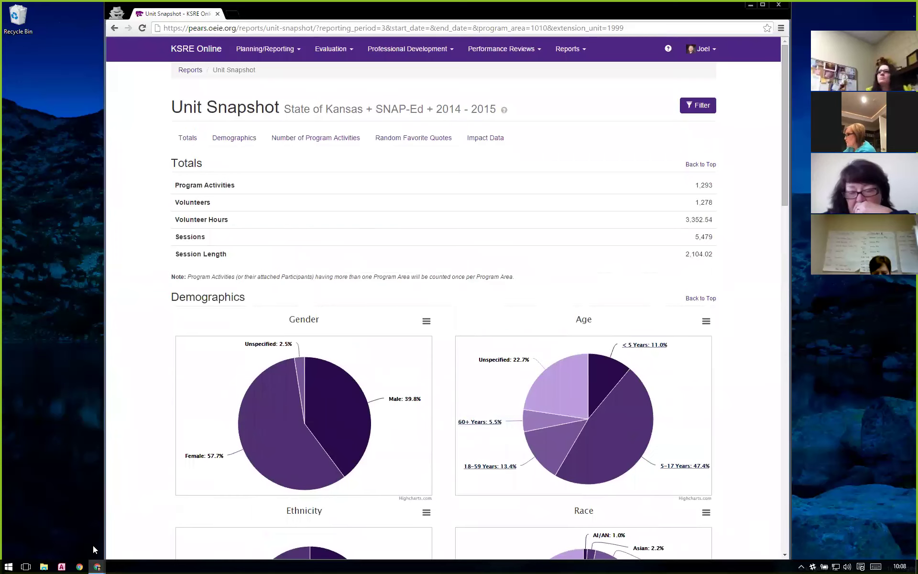
- Switch to the Utah PEARS window and open the EARS Data report form
mouse_move(97, 566)
click(72, 510)
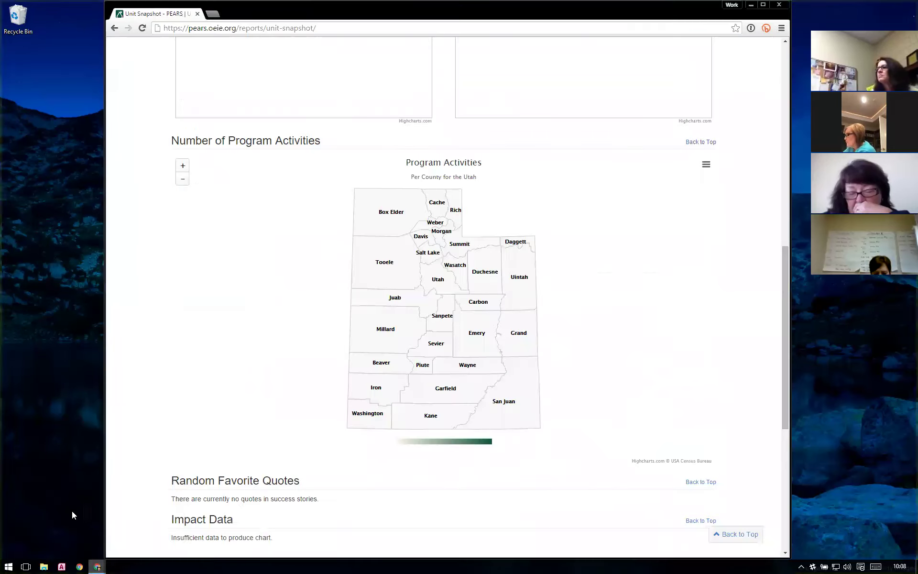
scroll(287, 305, up, 15)
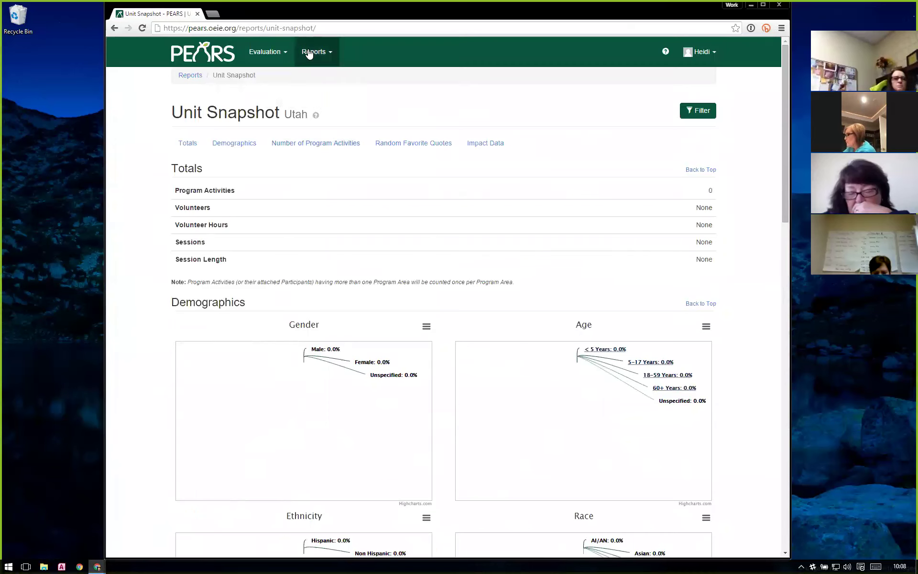
click(311, 52)
click(335, 98)
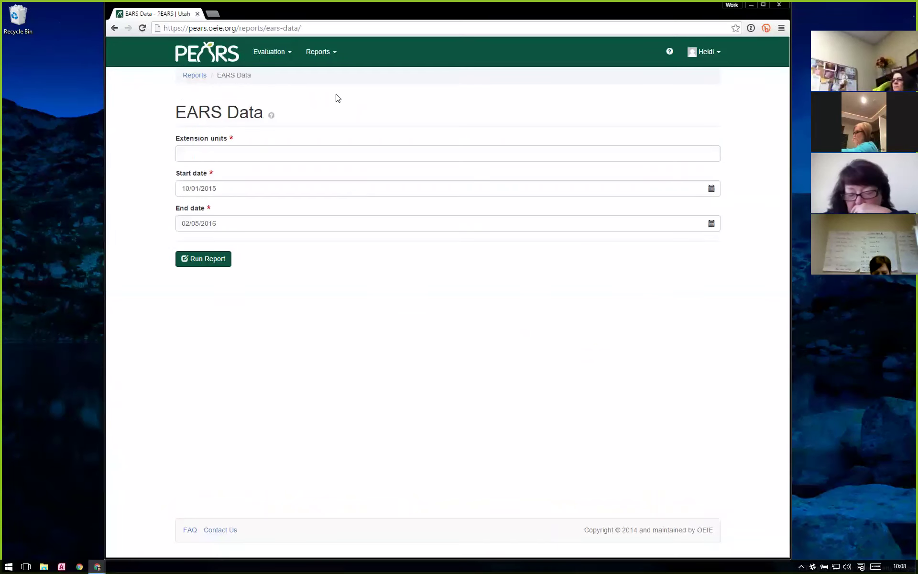
- Look through the available extension units and choose Utah (State) for the EARS Data report
click(256, 154)
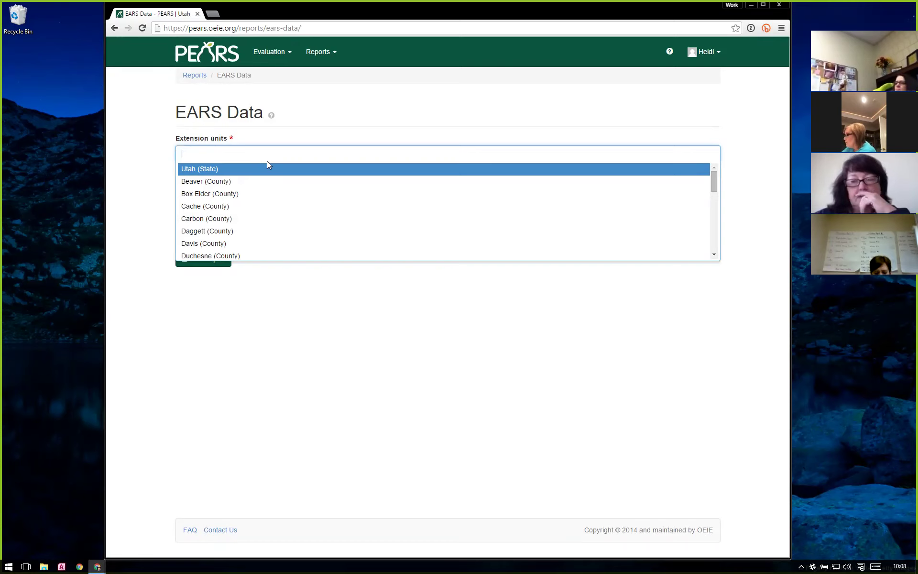
scroll(283, 198, down, 3)
scroll(284, 198, down, 3)
scroll(284, 198, up, 6)
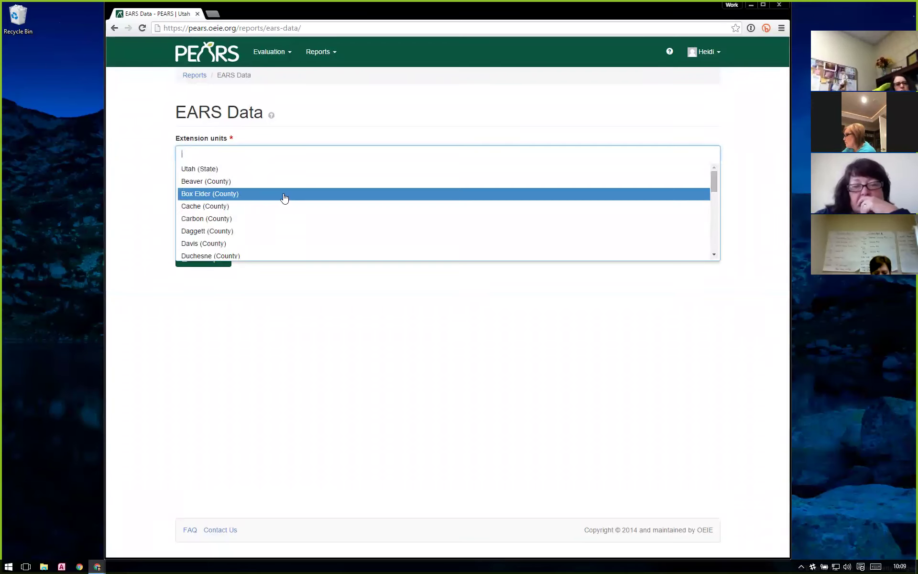
click(240, 173)
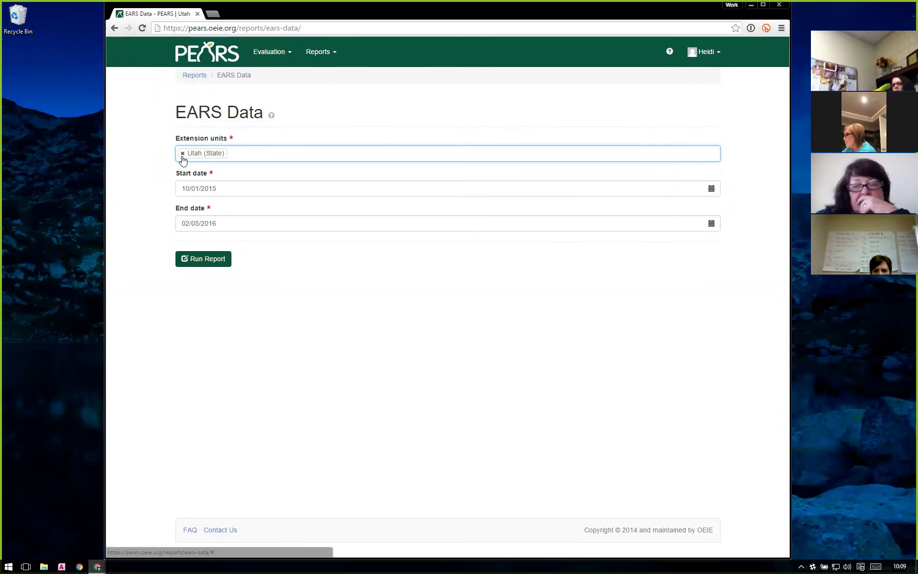
- Set the start date to 10/01/2015 and run the EARS Data report
click(255, 192)
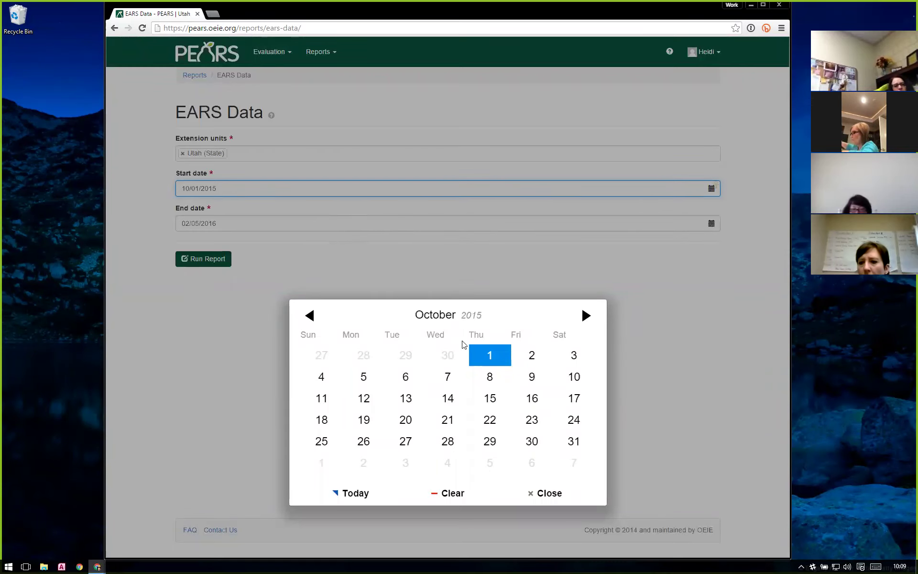
click(487, 354)
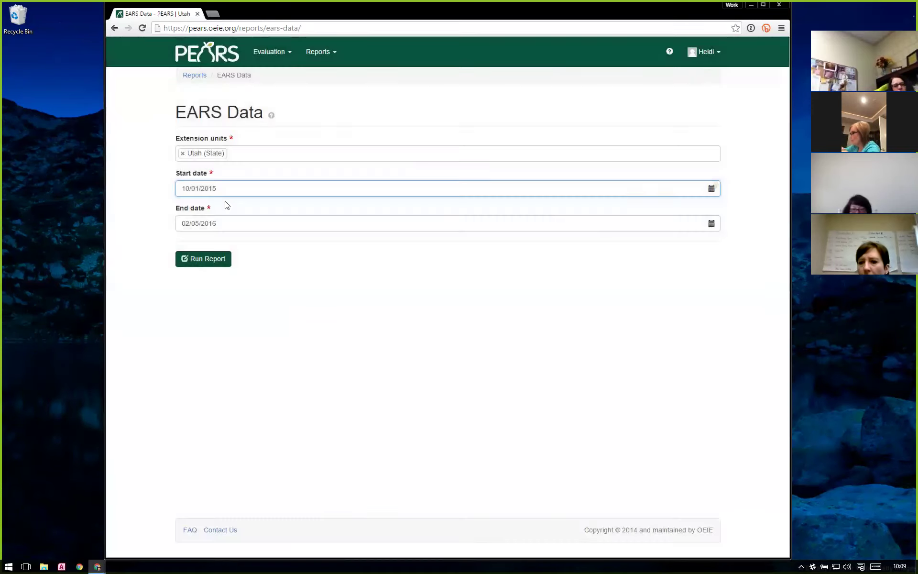
click(211, 261)
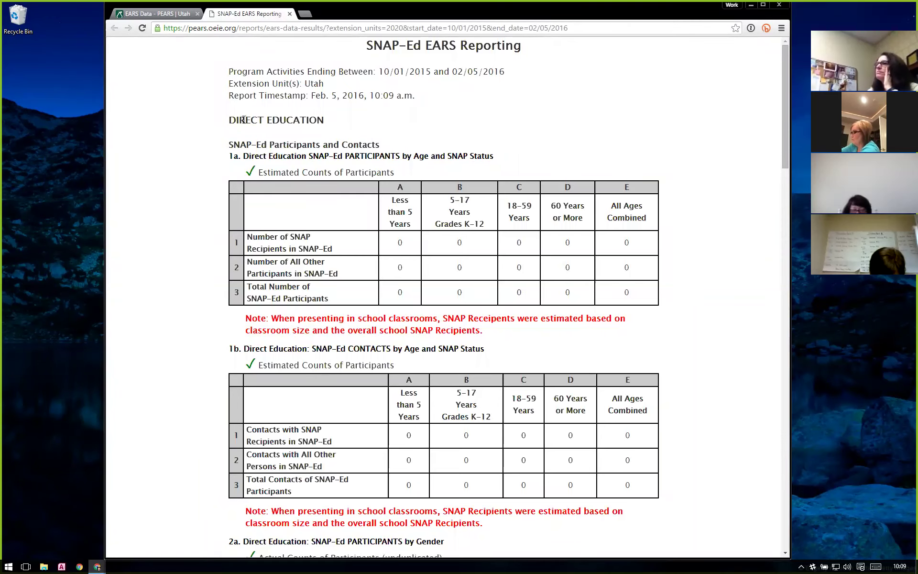
- Review the Direct Education tables on participants and contacts by age, SNAP status and gender, plus race and ethnicity
drag(229, 120, 335, 122)
click(334, 122)
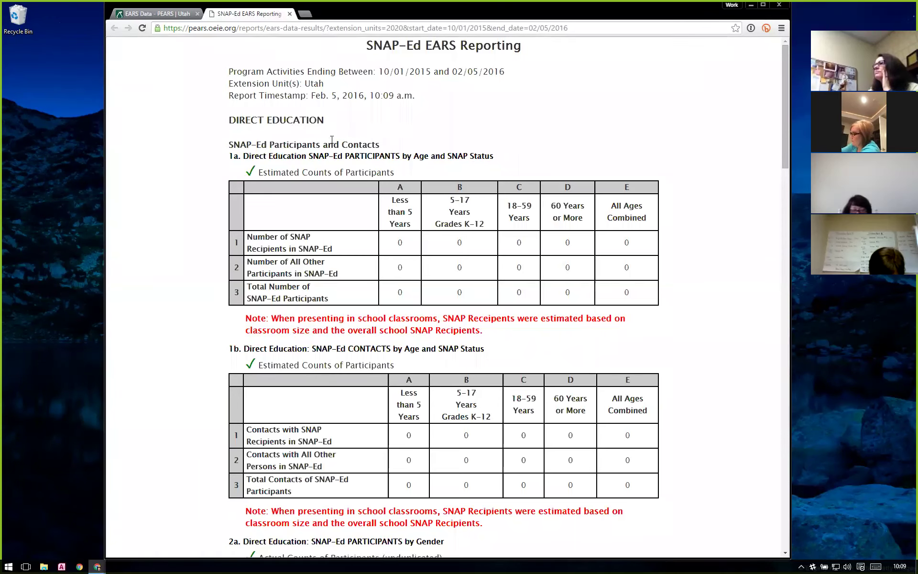
scroll(349, 144, down, 1)
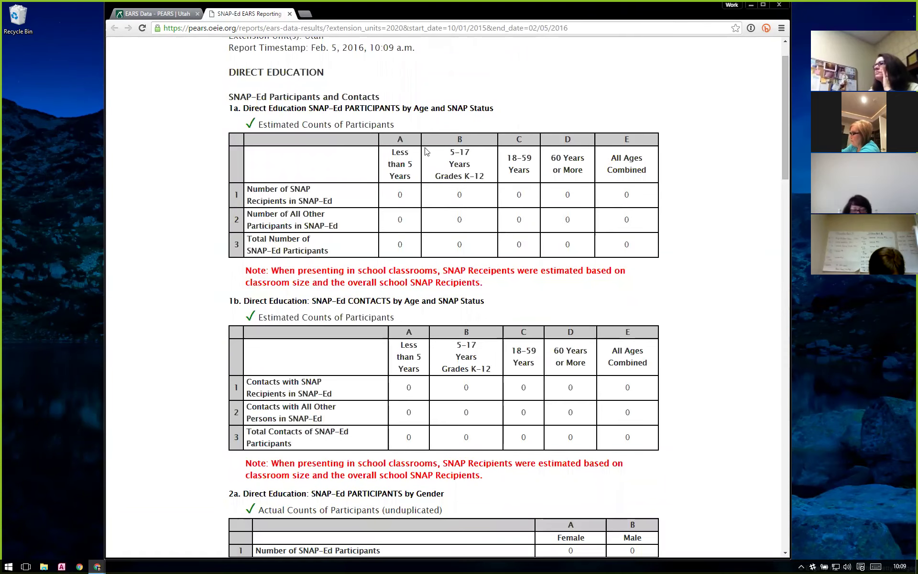
scroll(427, 152, down, 1)
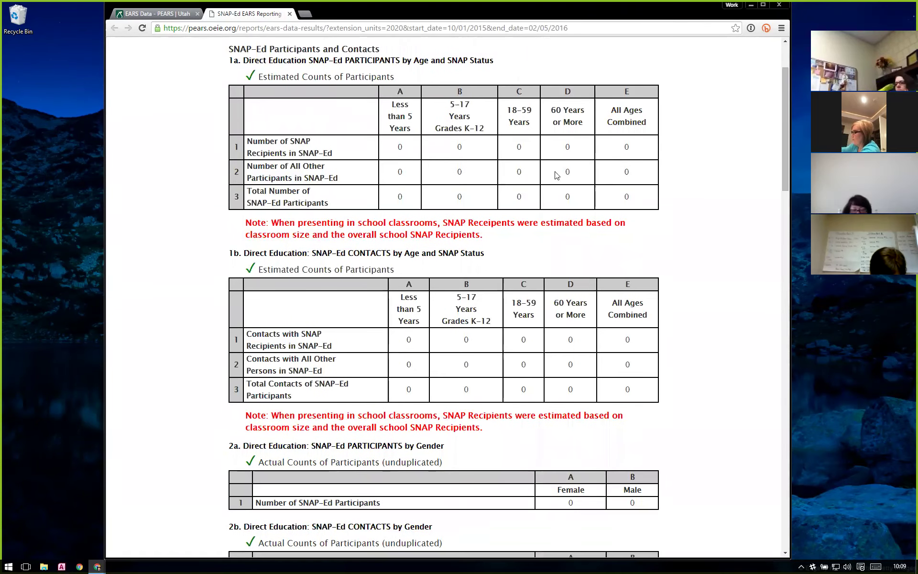
scroll(484, 208, down, 1)
scroll(484, 207, down, 3)
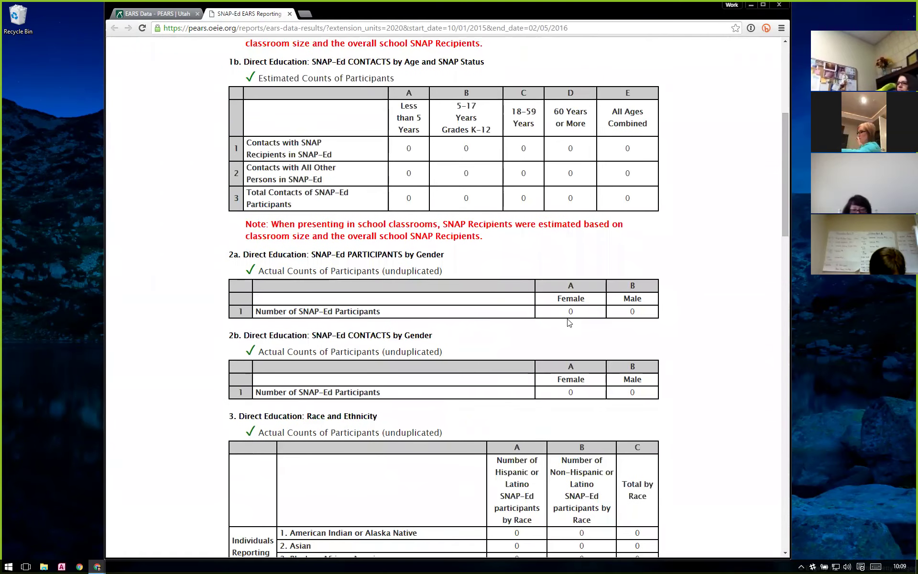
scroll(455, 405, down, 1)
scroll(454, 404, down, 3)
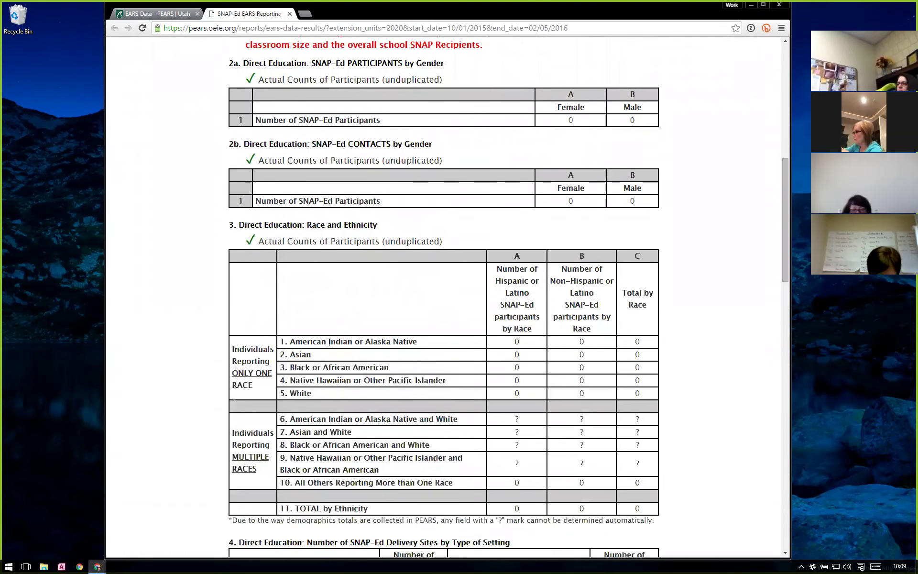
- Review the Direct Education delivery sites, programming format, and primary content with its educational topic areas
scroll(459, 304, down, 9)
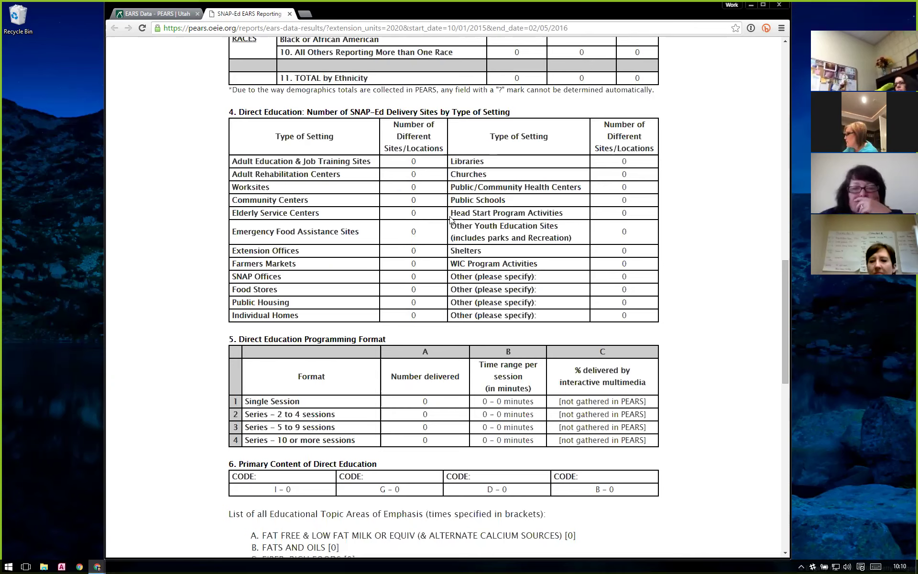
scroll(451, 219, down, 4)
scroll(451, 220, down, 1)
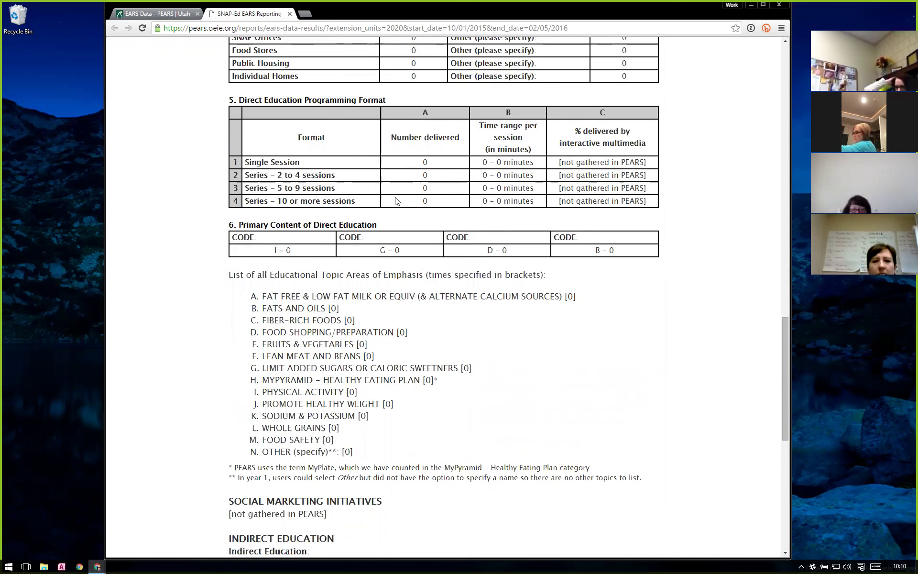
scroll(440, 219, down, 2)
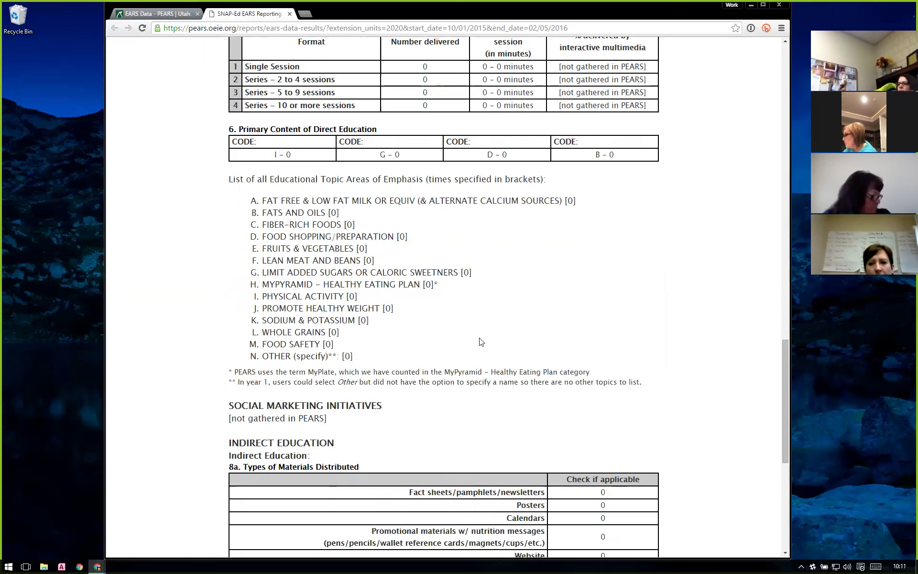
- Review the social marketing, Indirect Education and expenditure sections, then go back up through the report to the Direct Education tables
scroll(455, 333, down, 8)
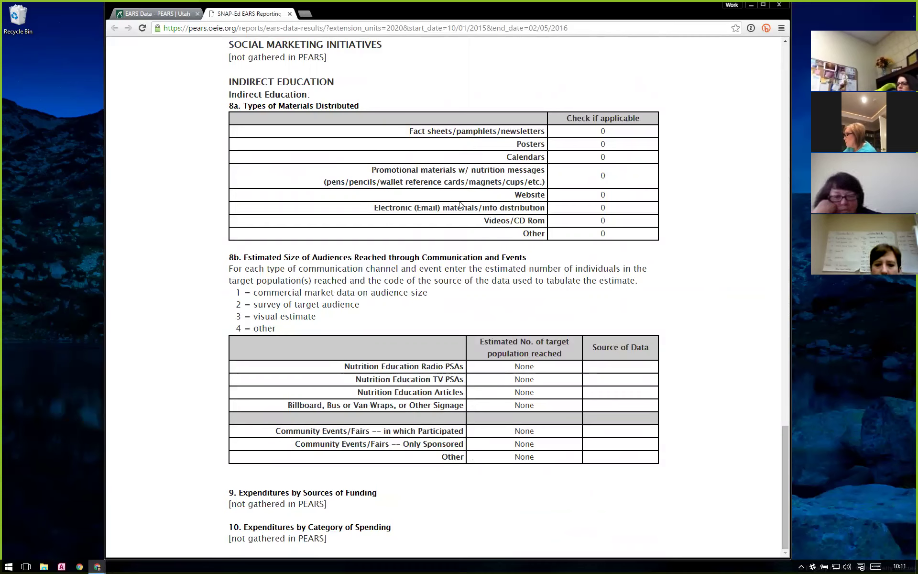
scroll(444, 224, up, 2)
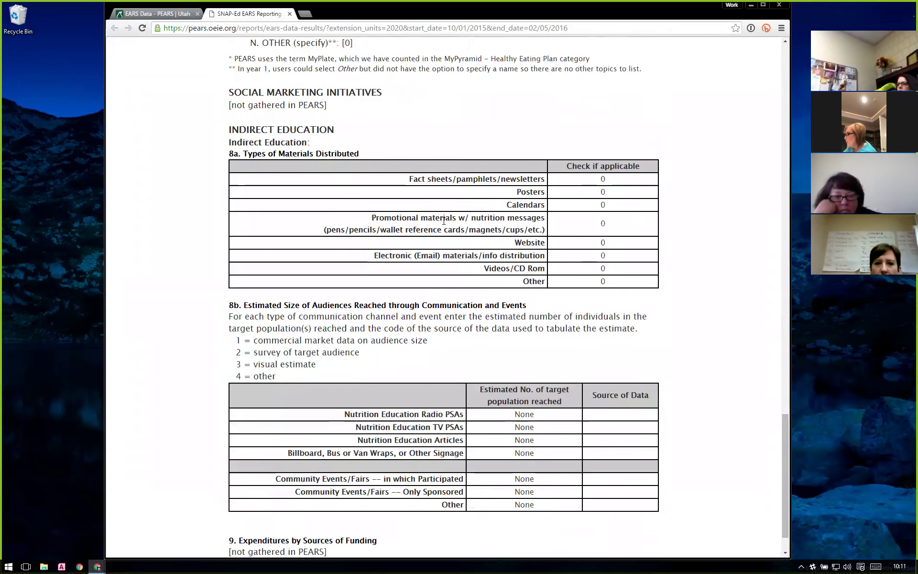
drag(227, 140, 352, 153)
click(352, 158)
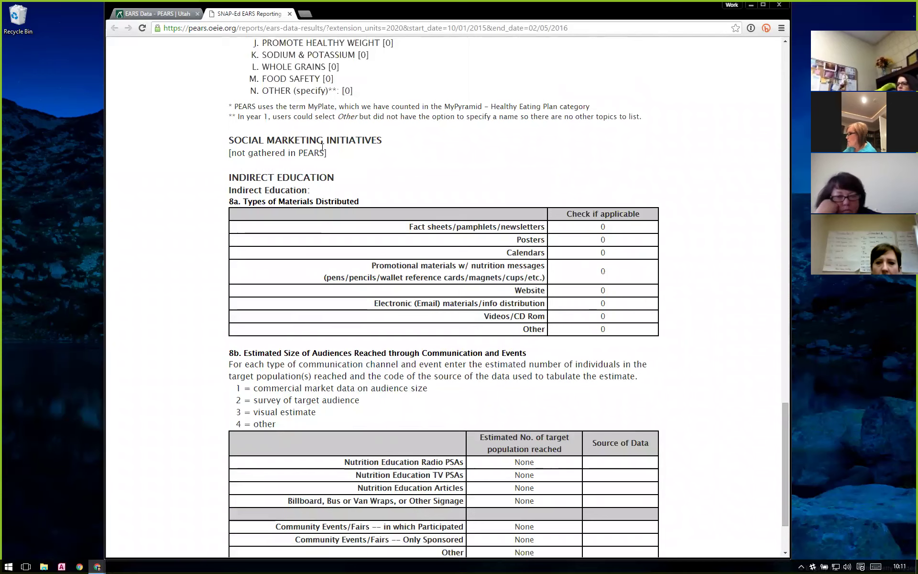
scroll(361, 155, down, 2)
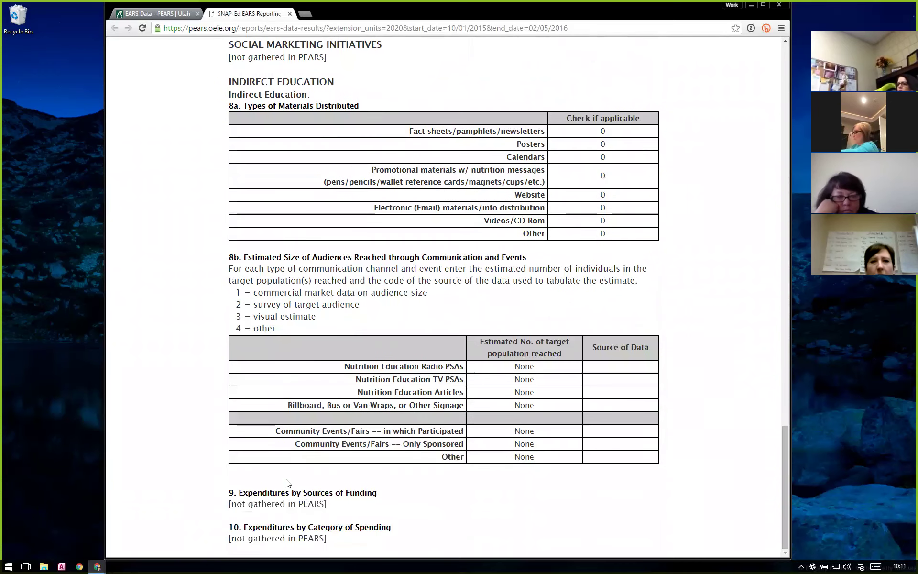
drag(238, 493, 352, 522)
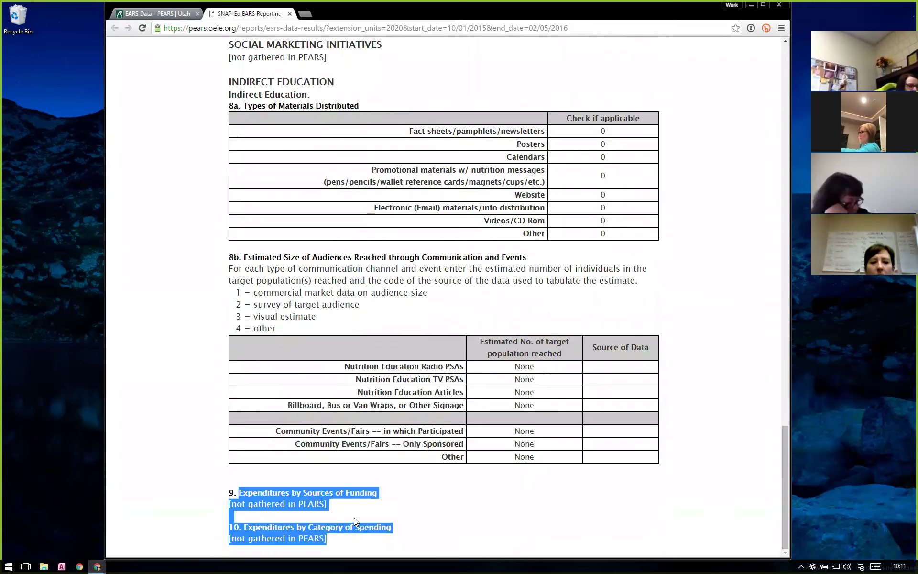
click(354, 519)
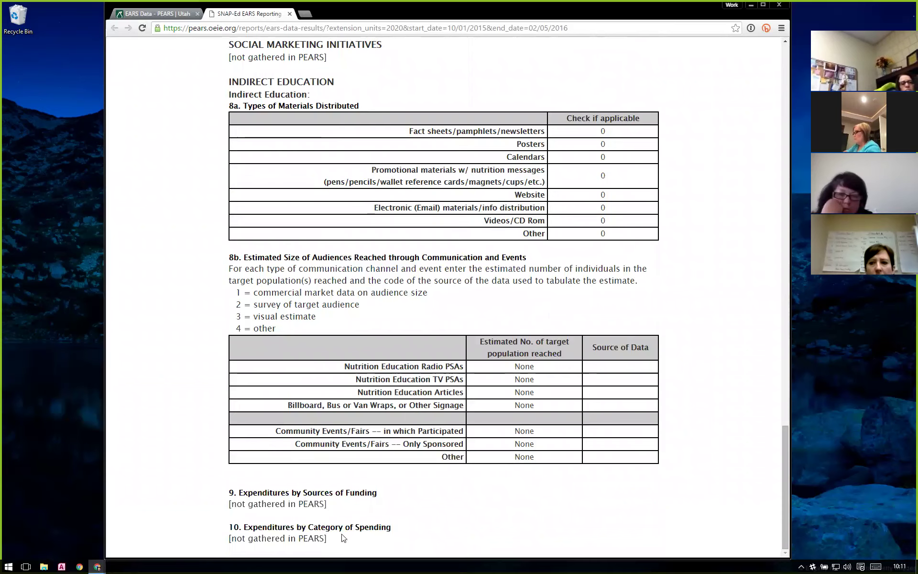
scroll(274, 492, up, 8)
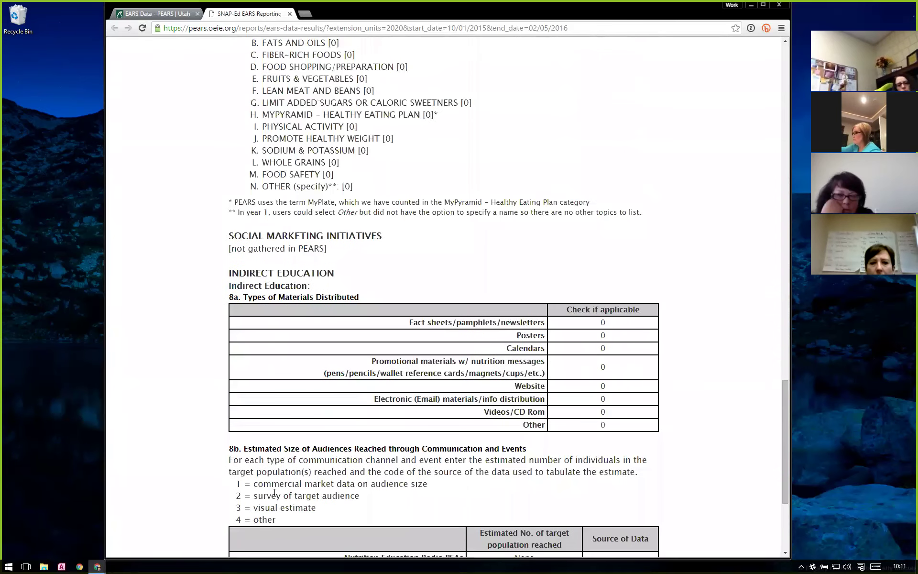
scroll(273, 495, up, 12)
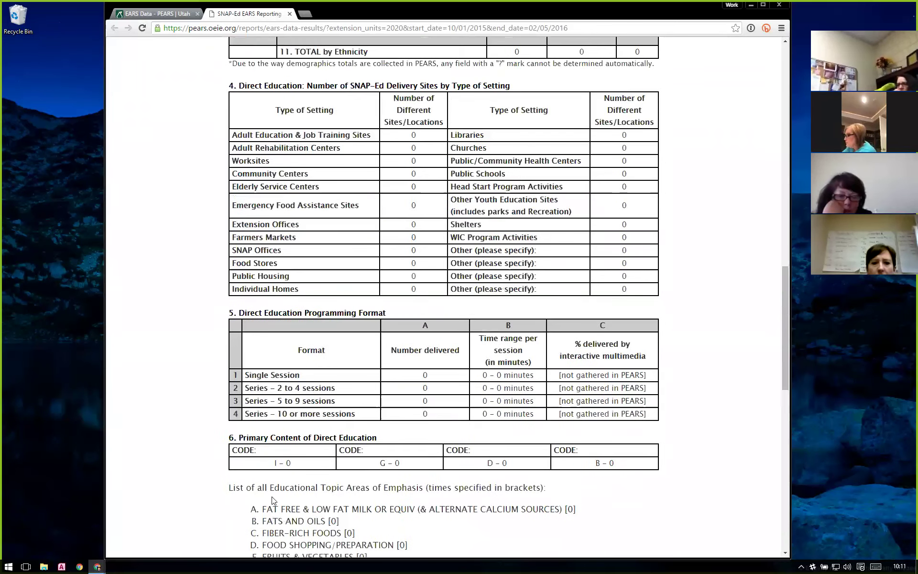
scroll(307, 493, up, 12)
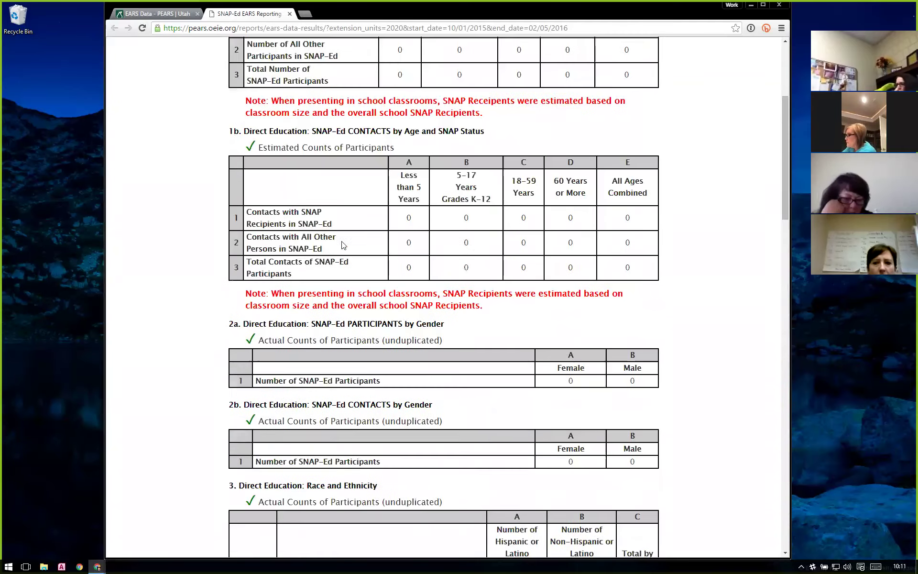
- Return to the EARS Data form and open the Program Activity Export page
click(167, 10)
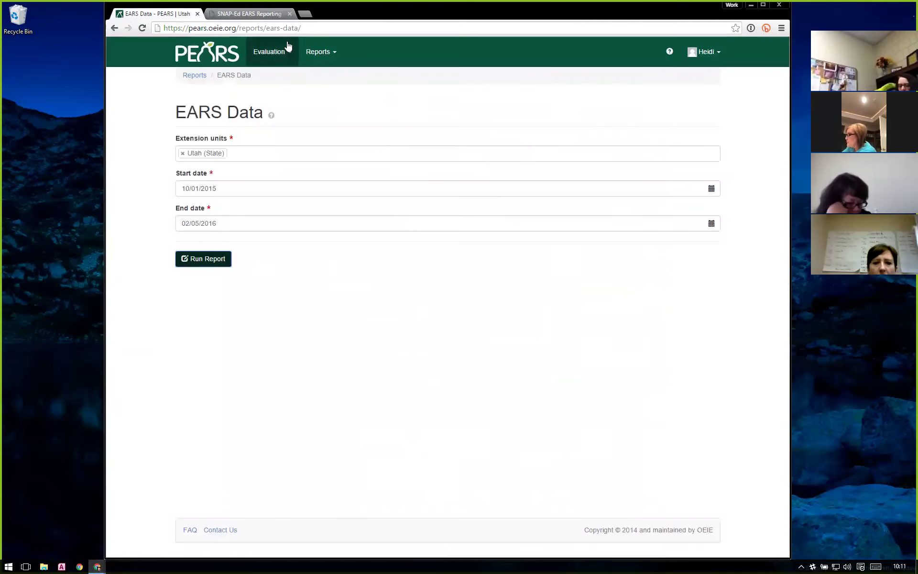
click(318, 52)
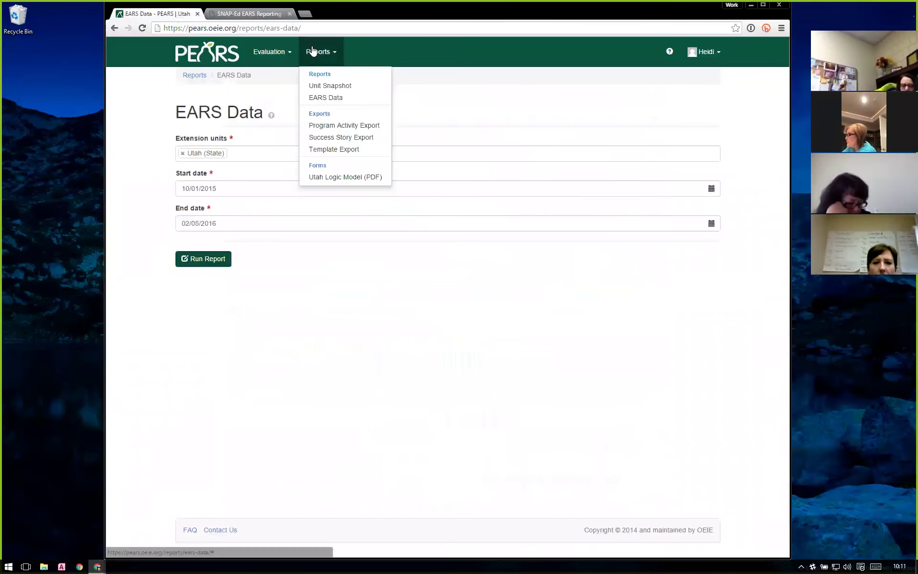
click(346, 126)
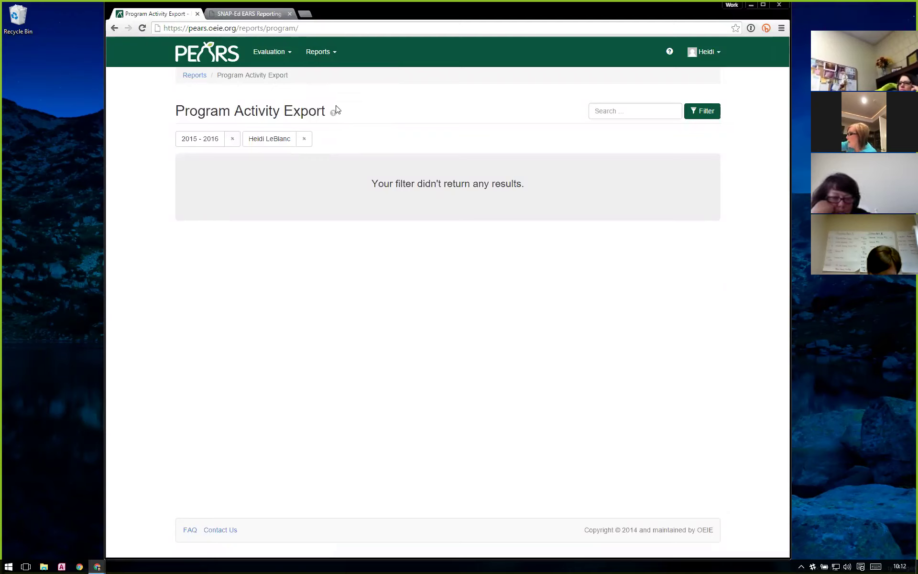
- Open the Success Story Export page and view its available filter options
click(327, 62)
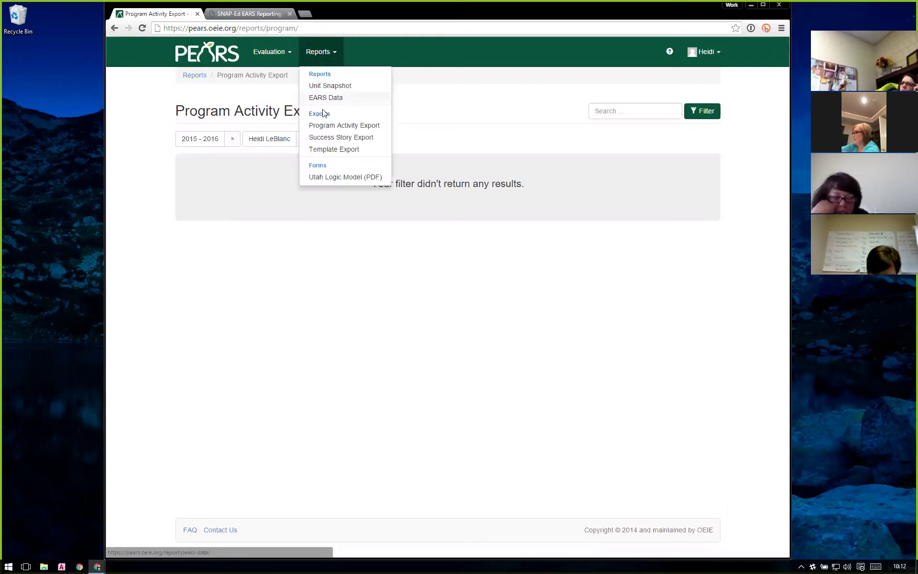
click(329, 139)
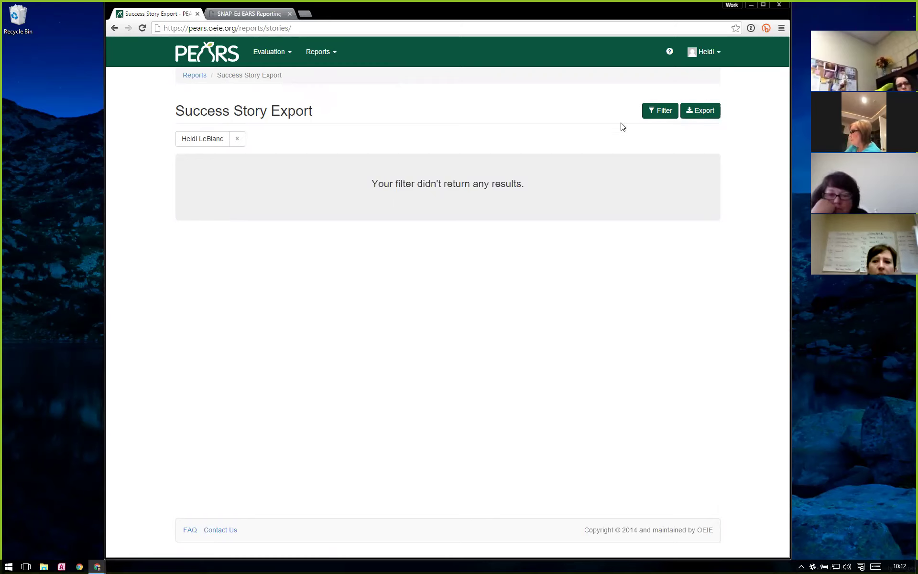
click(662, 111)
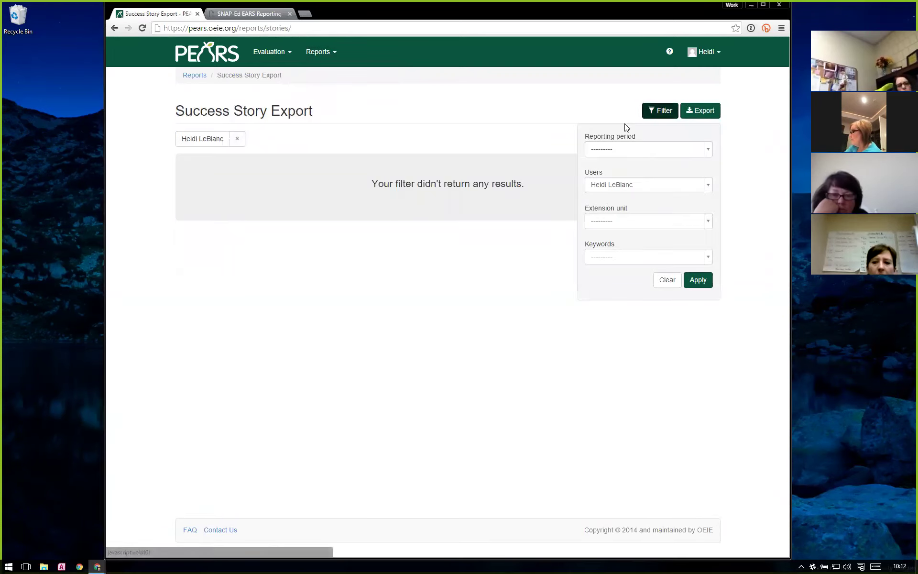
click(478, 101)
- Open the Template Export page and look over the instrument templates available for export
click(325, 52)
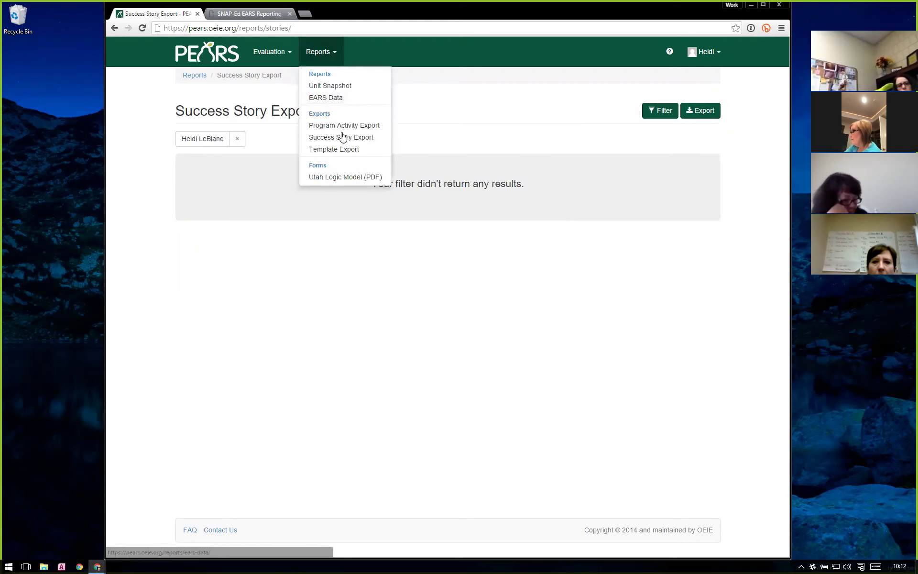
click(349, 151)
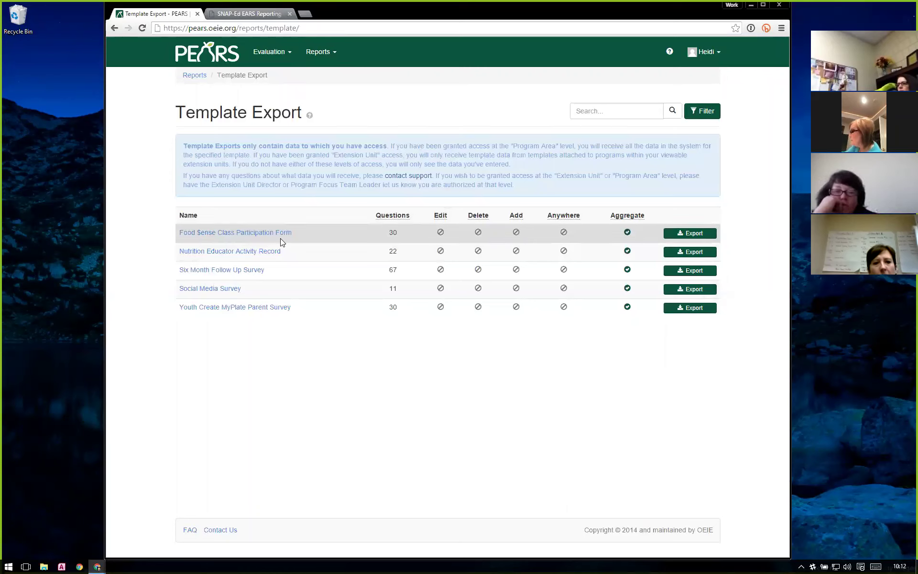
mouse_move(285, 299)
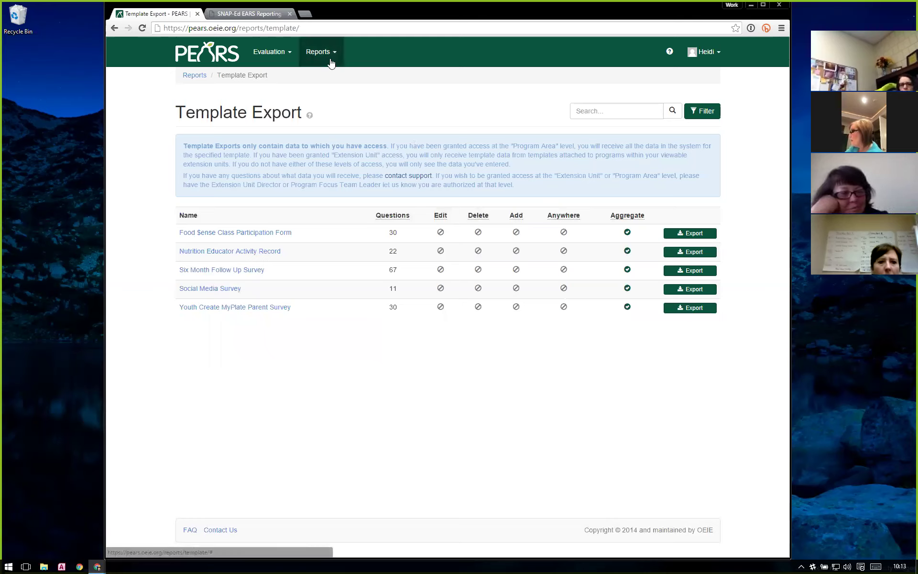
click(281, 63)
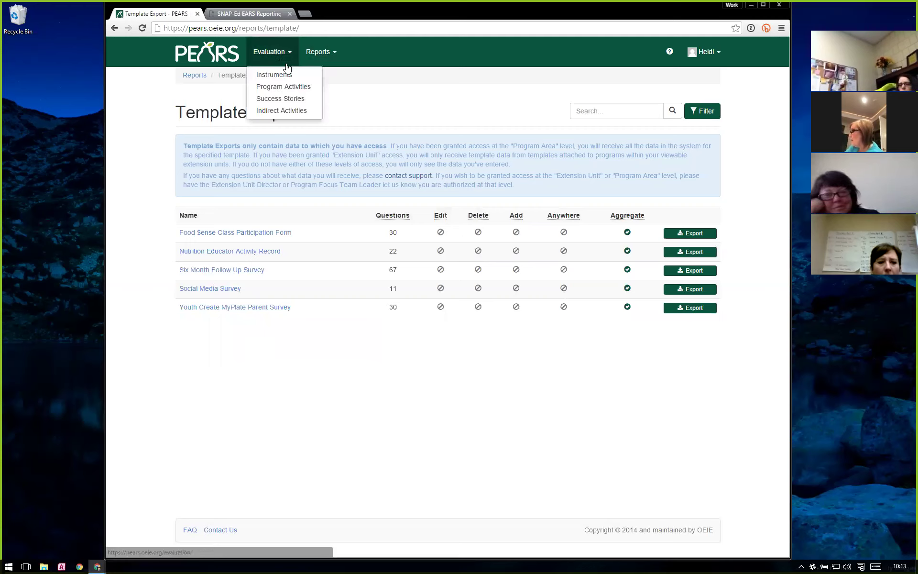
click(403, 113)
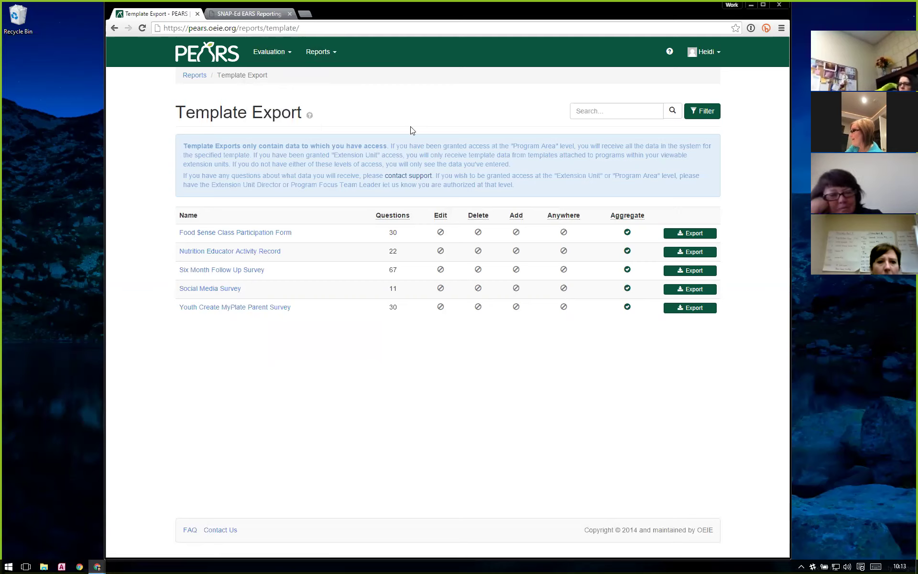
click(318, 52)
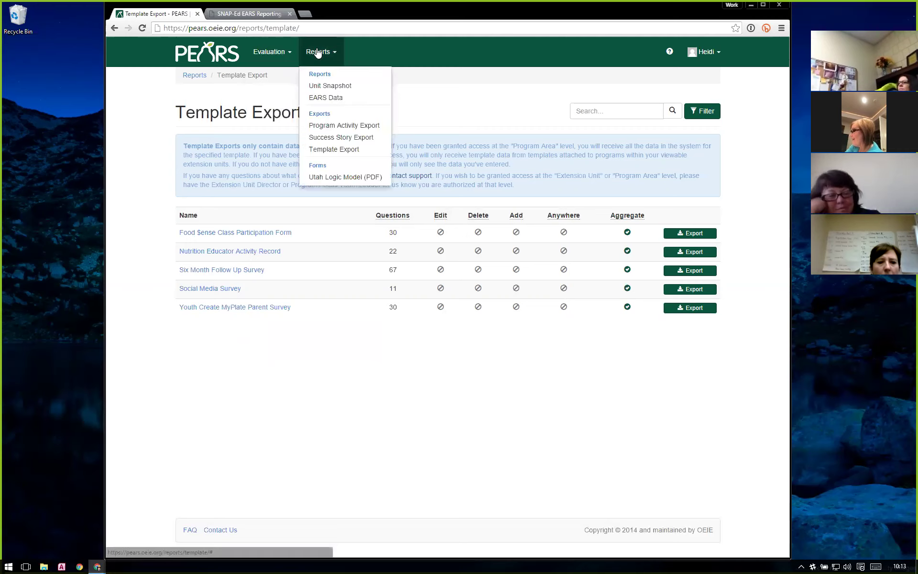
click(436, 84)
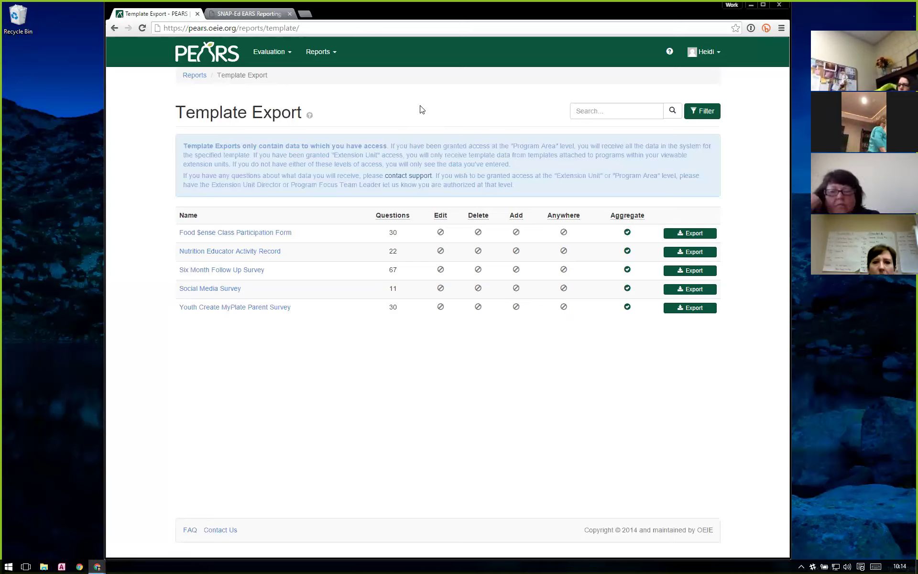
click(319, 52)
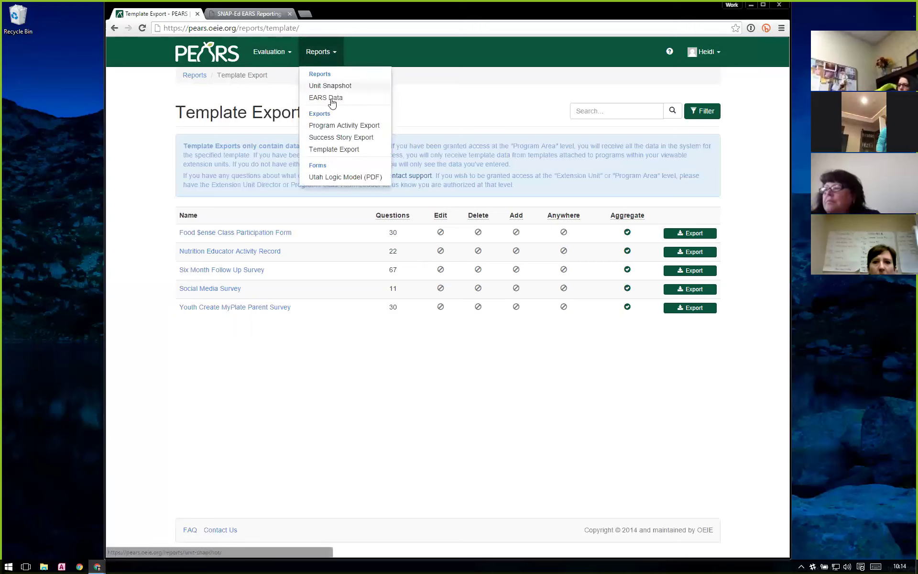
click(439, 92)
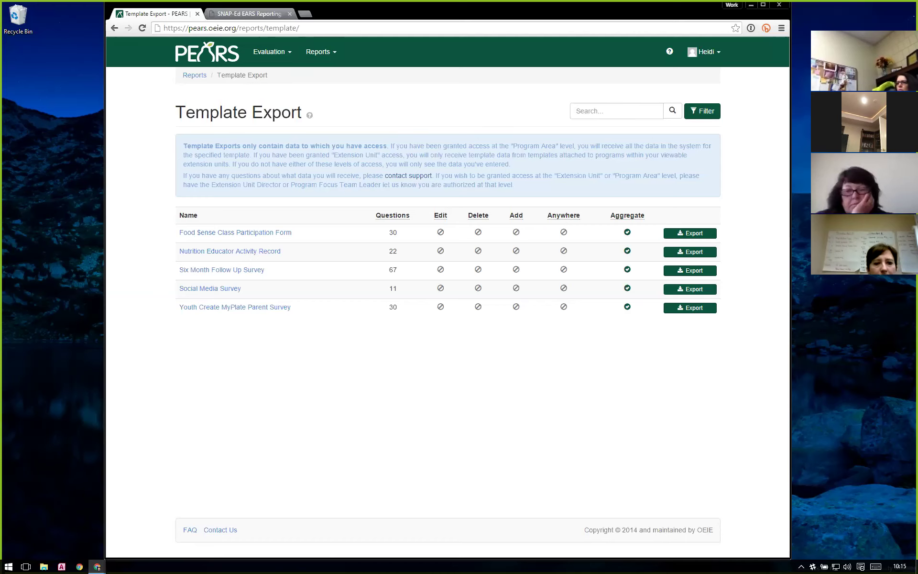
- Mute all current and new meeting participants, leaving them allowed to unmute themselves
key(alt+m)
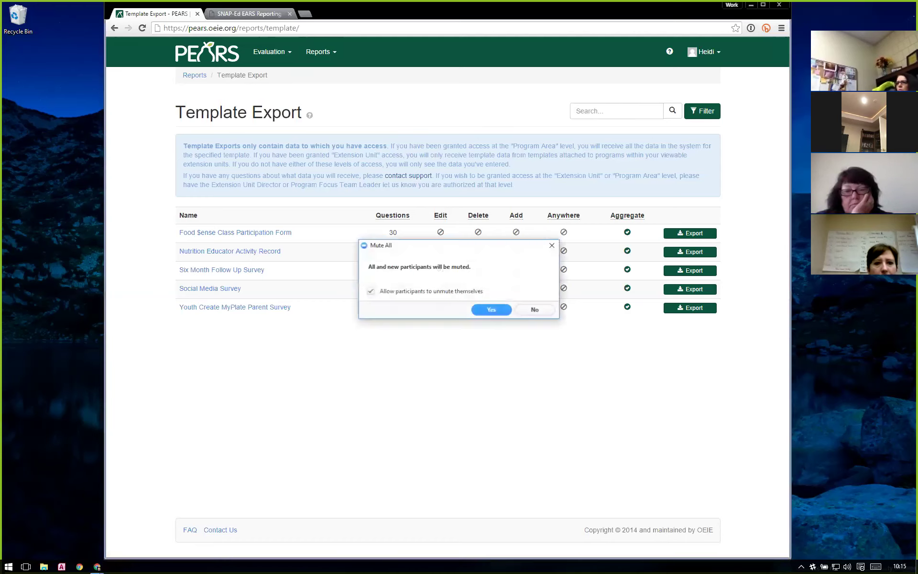
click(497, 307)
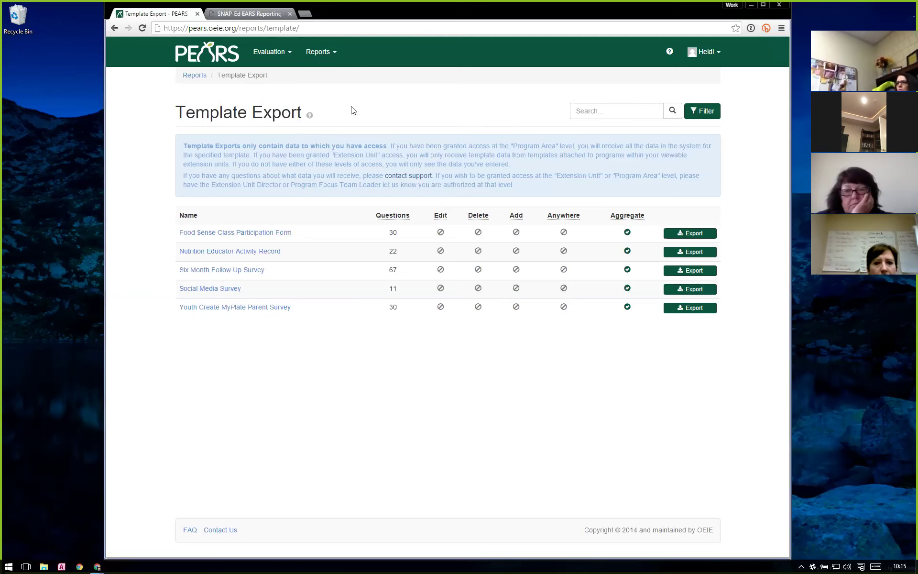
- Start a new evaluation instrument based on the Youth Create MyPlate Parent Survey template
click(277, 53)
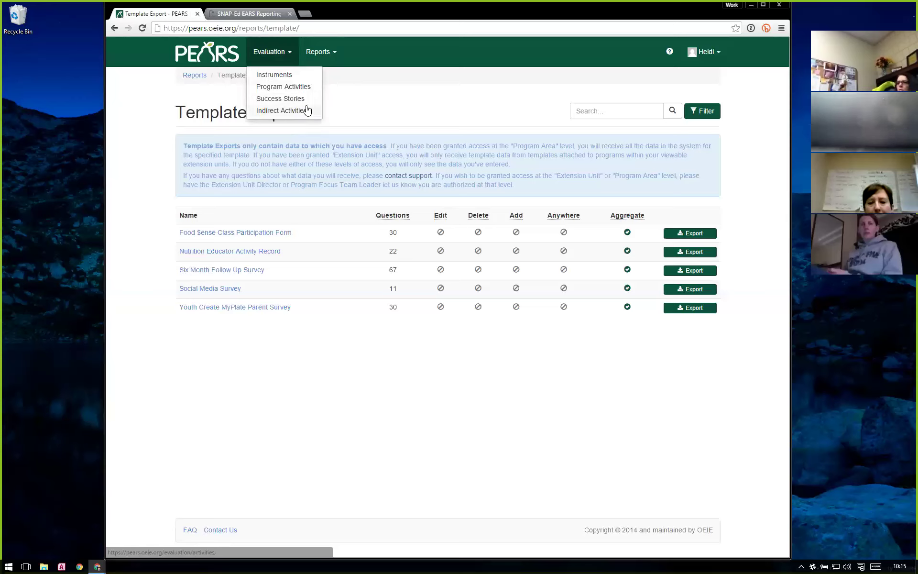
click(290, 75)
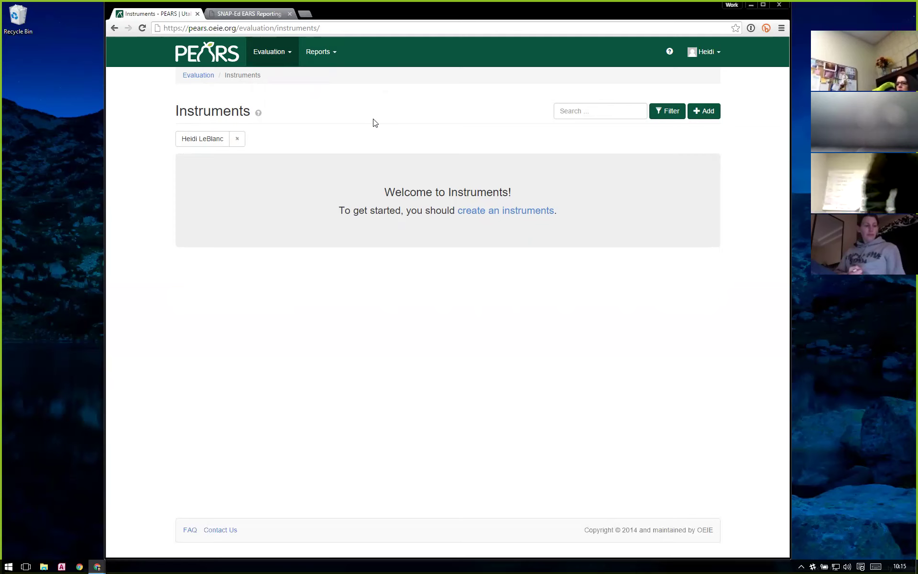
click(698, 113)
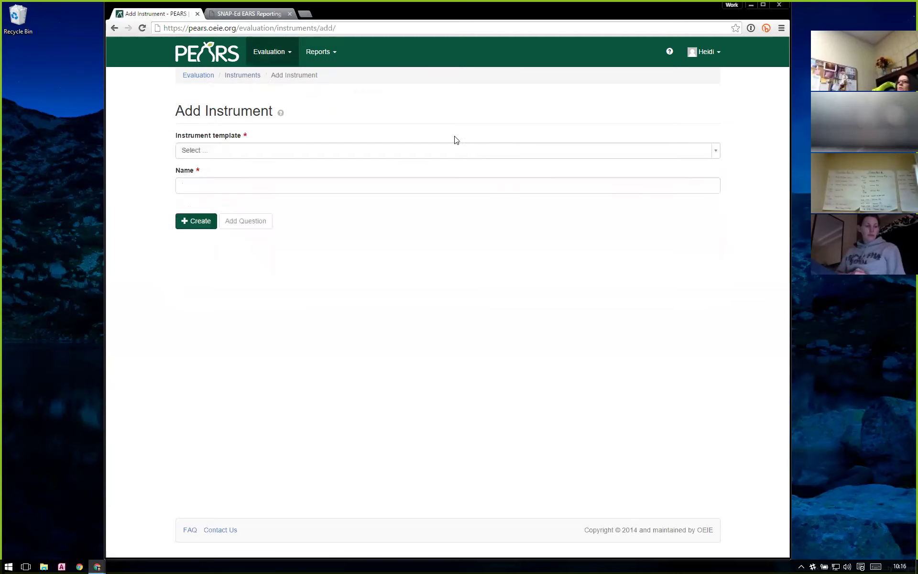
click(408, 151)
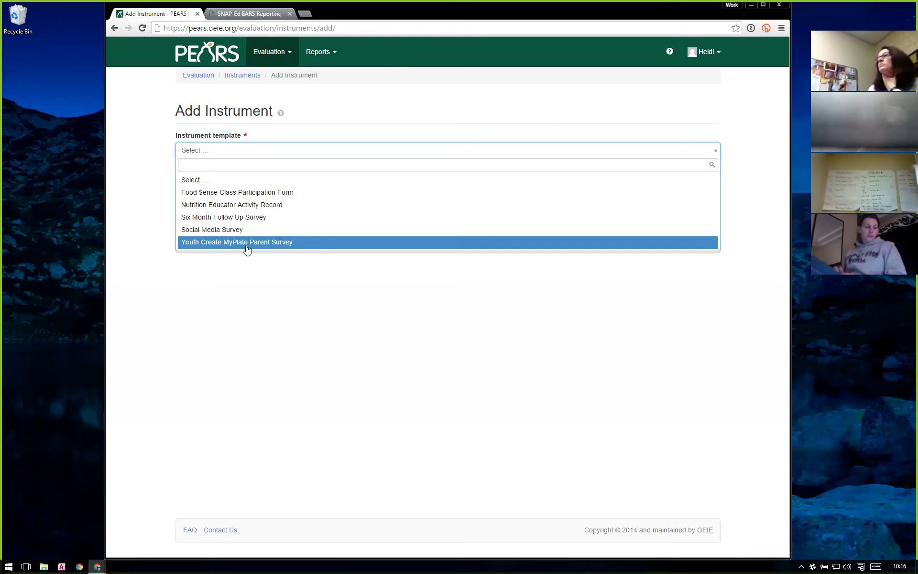
click(267, 243)
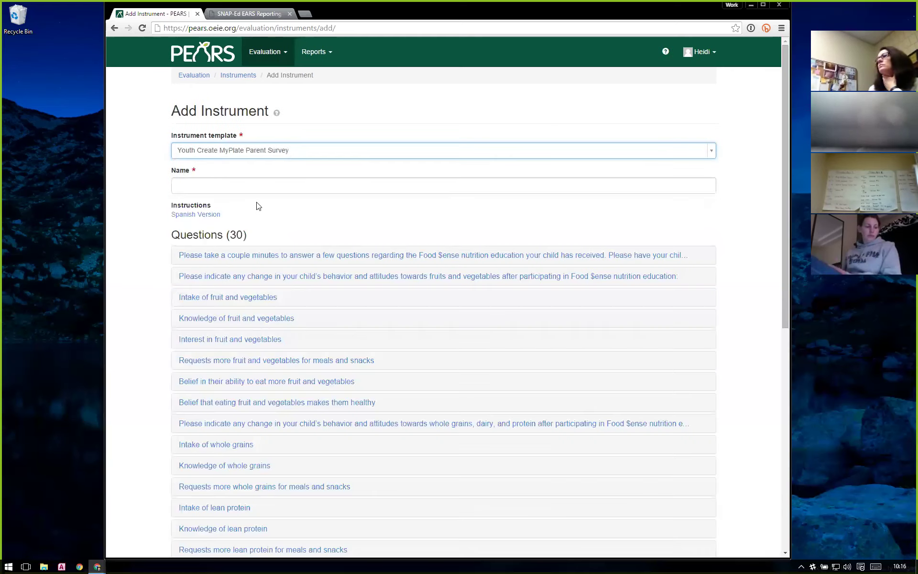
- Examine the template's question list, expanding the Intake of whole grains question to view its response type and options, and collapse it
scroll(258, 265, down, 7)
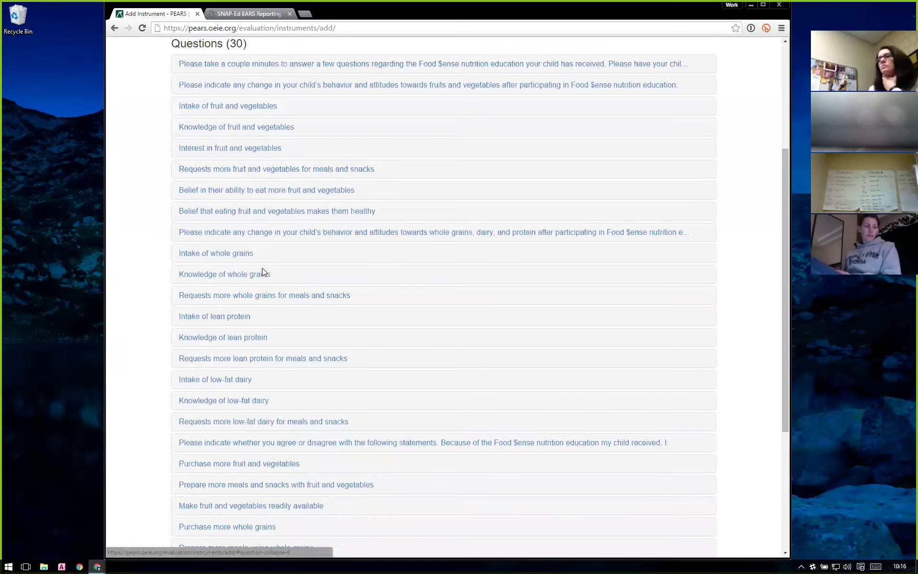
scroll(265, 278, up, 2)
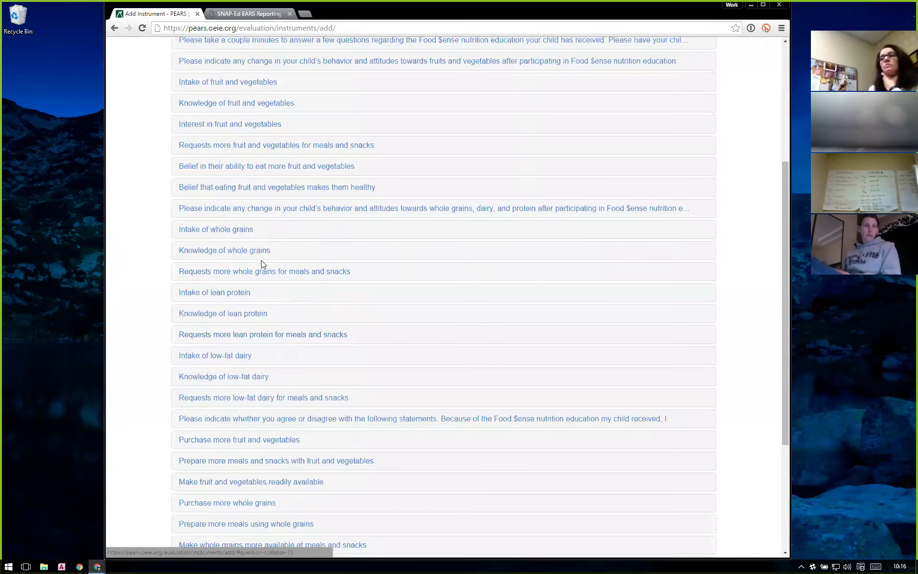
click(236, 230)
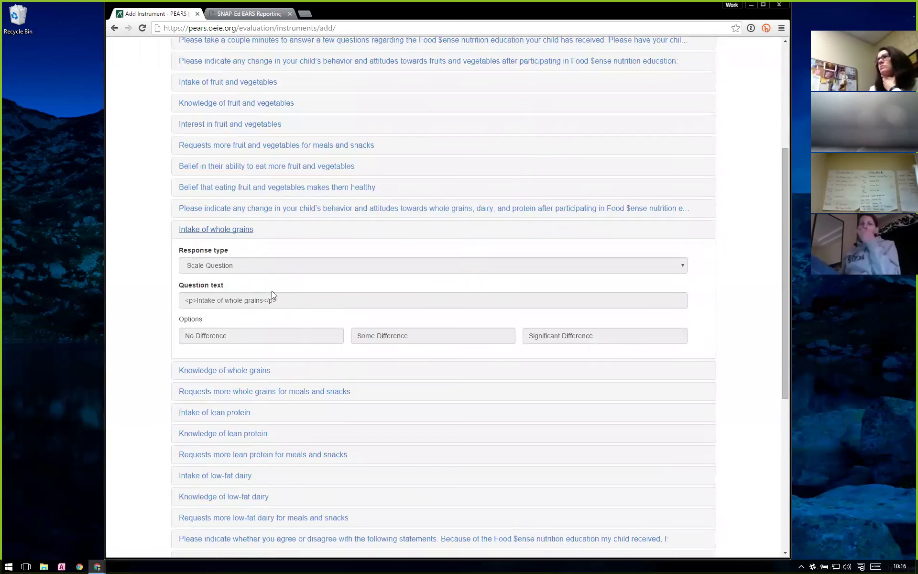
scroll(270, 296, down, 1)
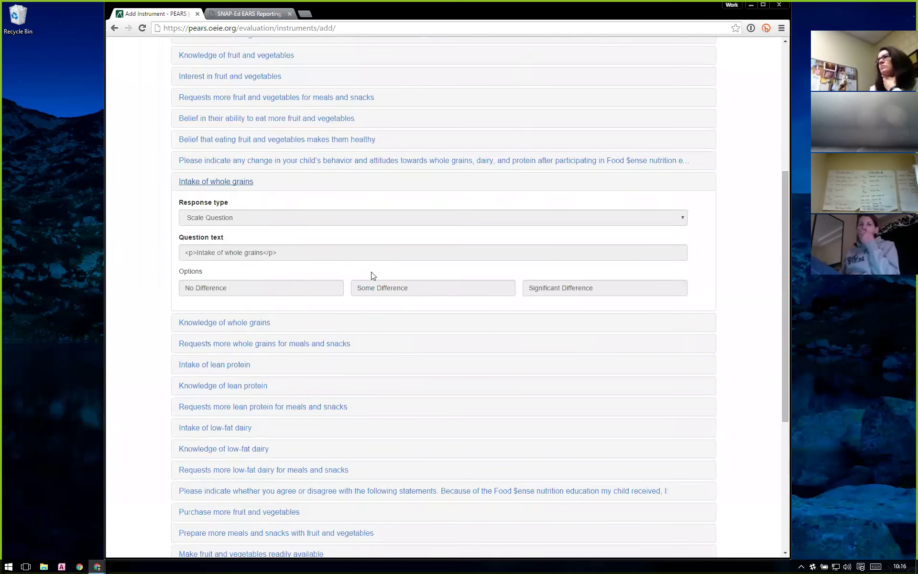
scroll(368, 273, up, 4)
scroll(207, 297, up, 2)
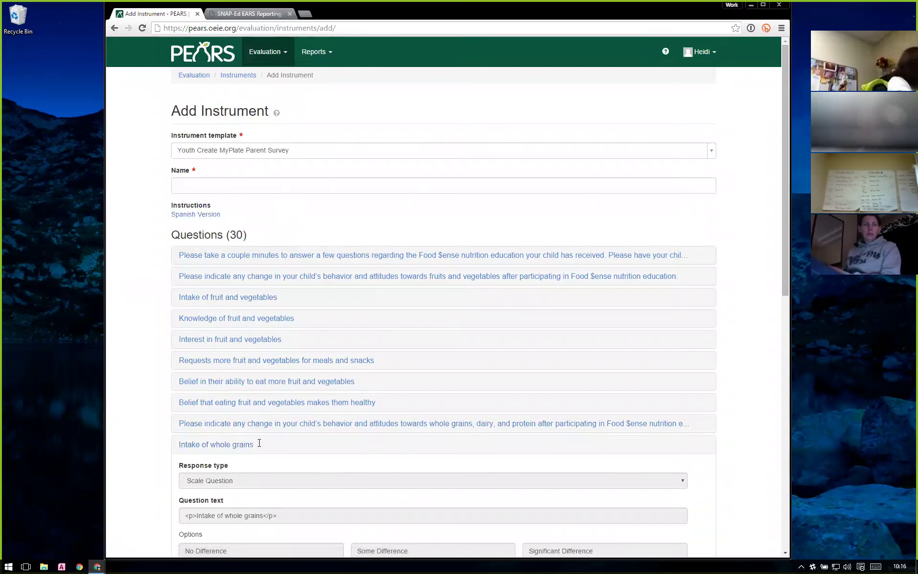
click(234, 442)
- Name the instrument "My New Instrument" and create it
click(247, 191)
text(My N)
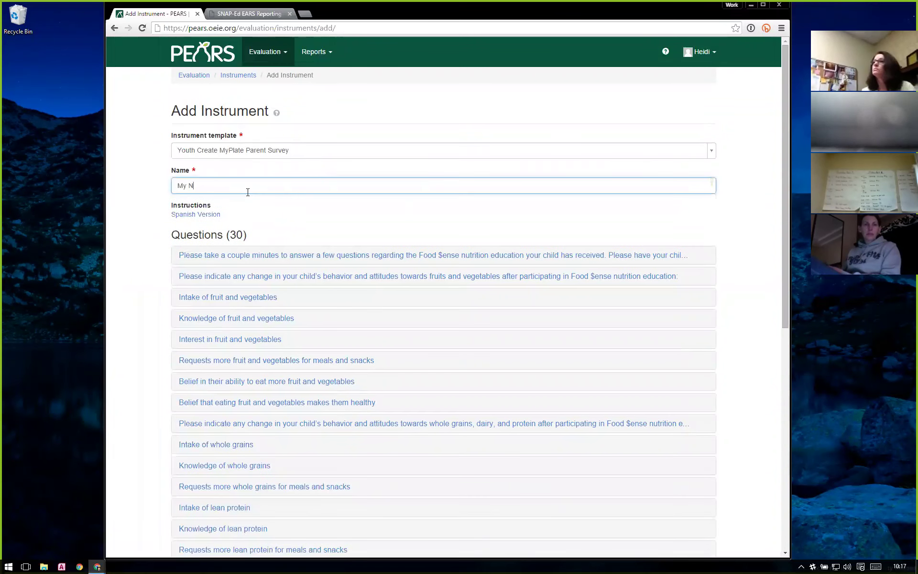
text(ew Instrument)
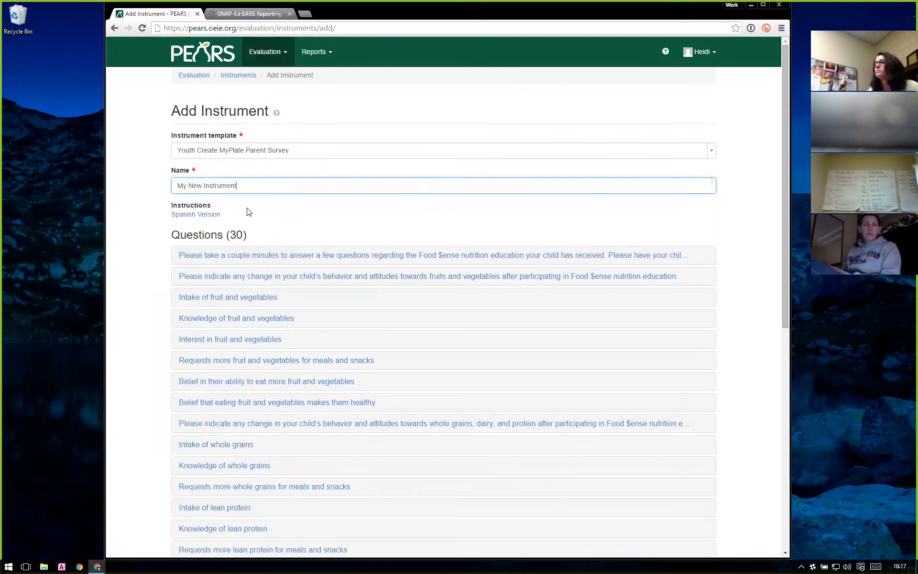
scroll(267, 256, down, 9)
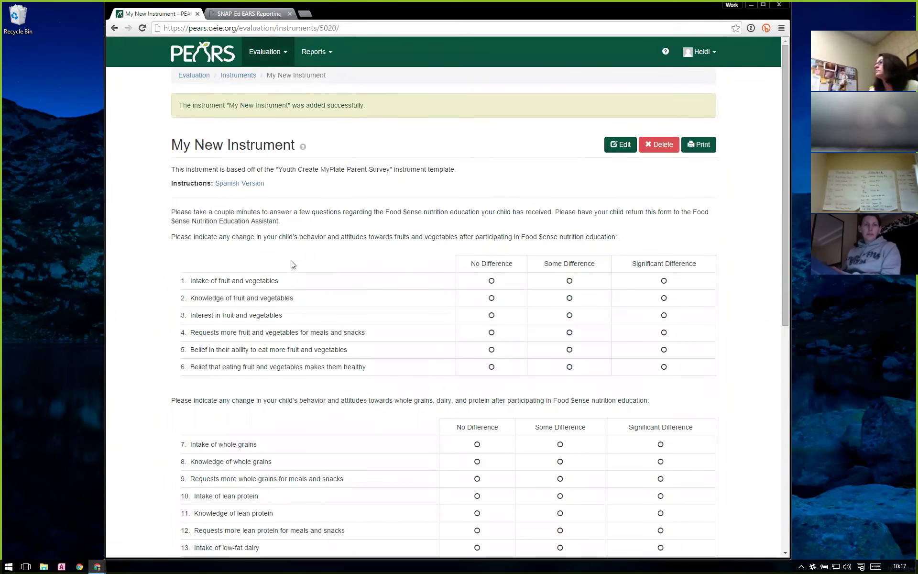
- Review the survey questions and answer scales of My New Instrument
scroll(248, 259, down, 3)
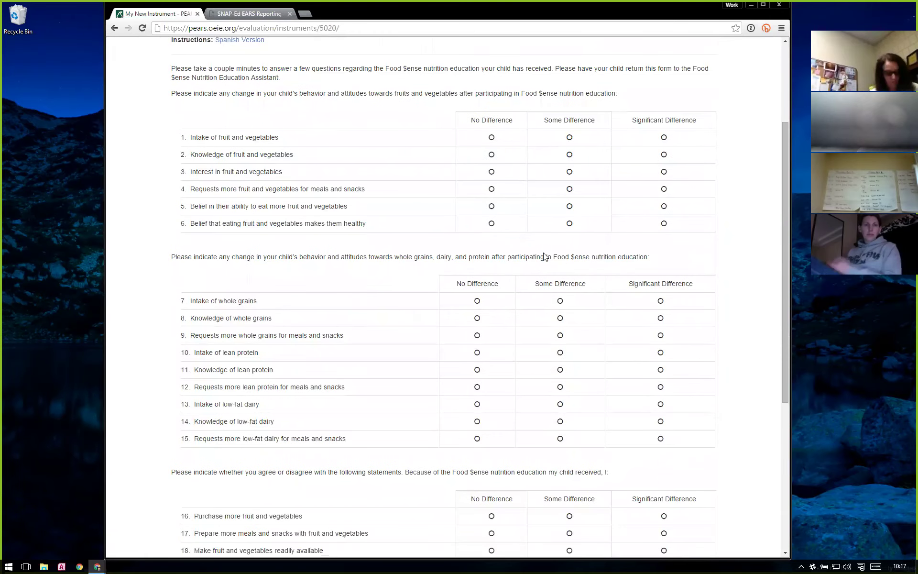
scroll(432, 275, down, 6)
scroll(423, 267, up, 9)
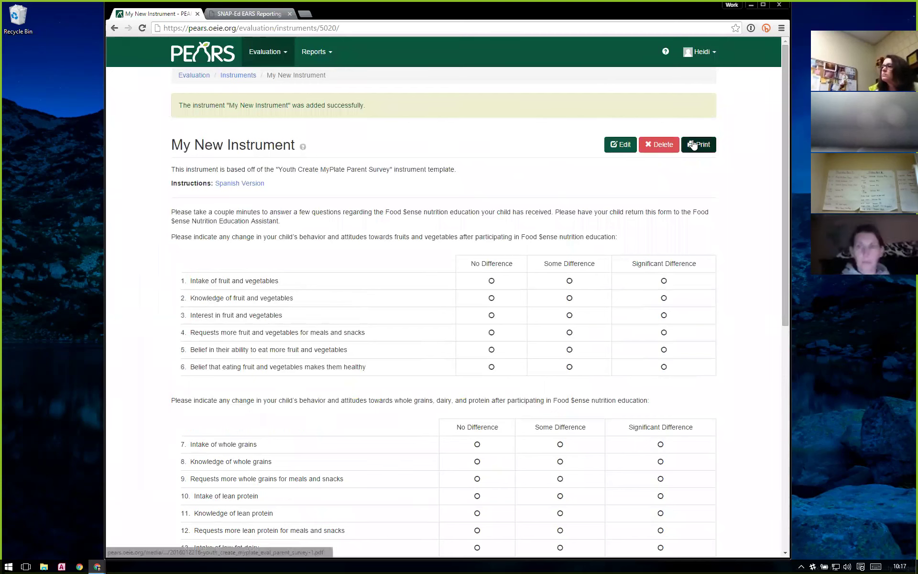
- View the printable PDF version of the survey with the Acrobat pop-up dismissed, and return to the instrument's page
click(693, 145)
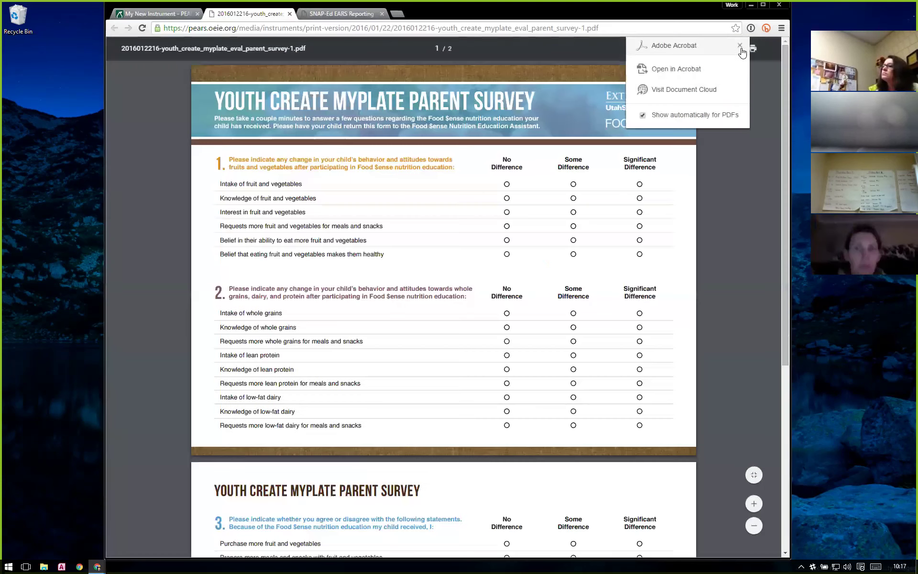
click(740, 46)
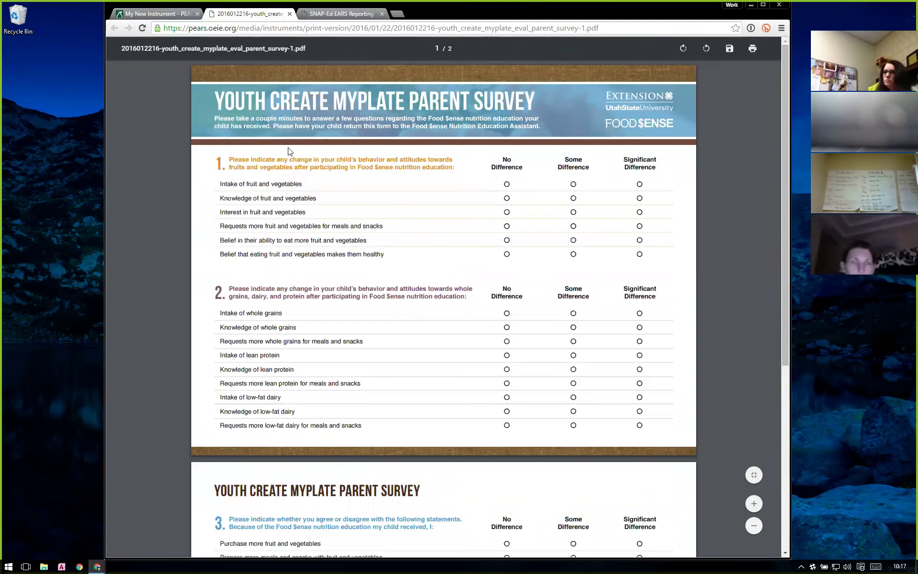
click(172, 17)
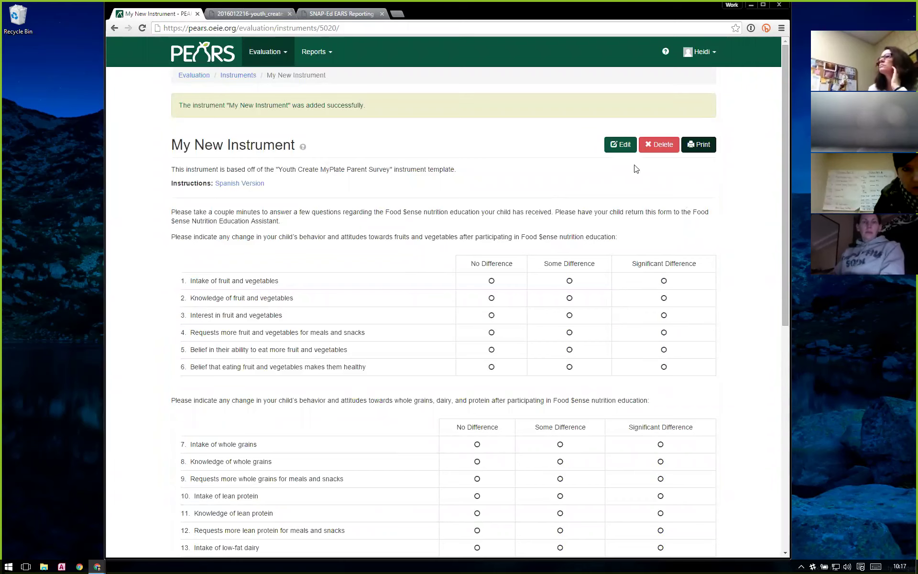
- Open My New Instrument for editing and review its name, full question list and the options for saving or adding questions
click(616, 144)
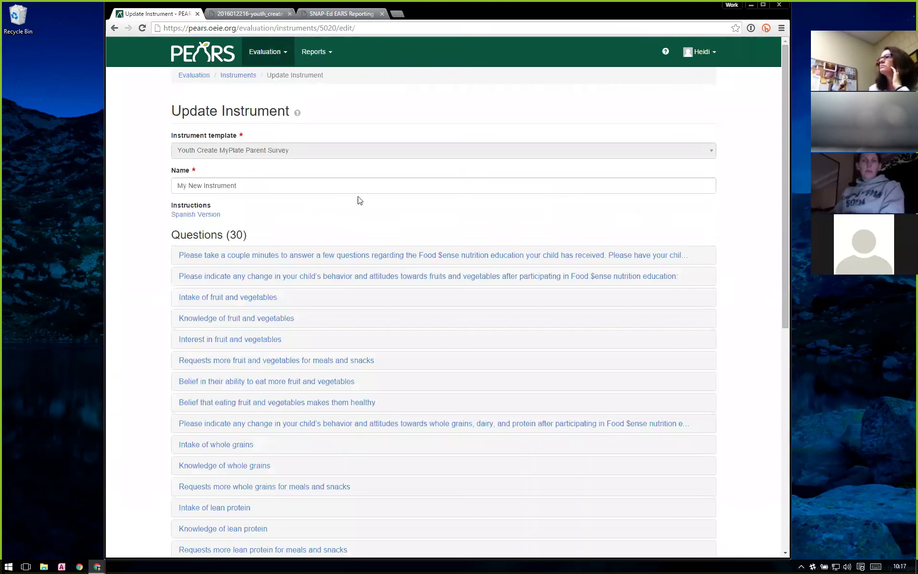
click(353, 182)
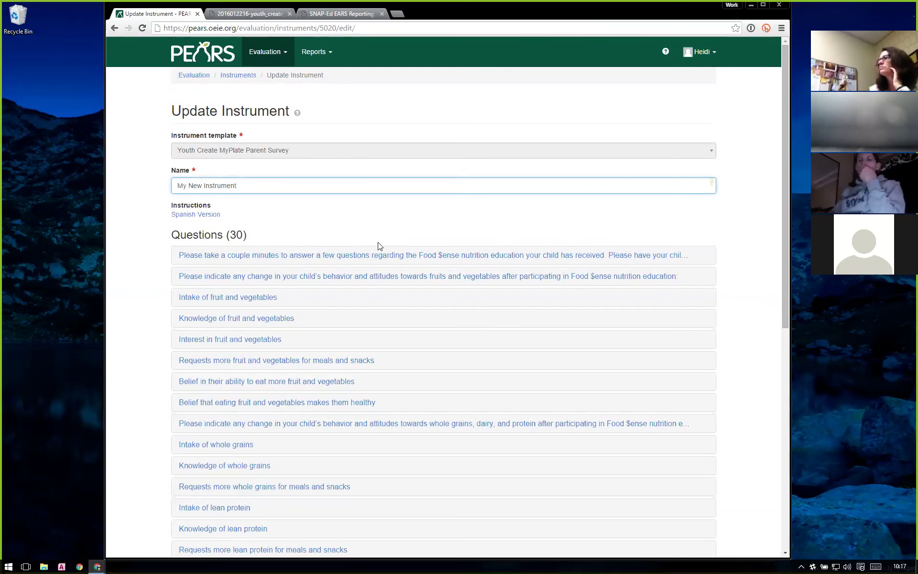
scroll(378, 258, down, 9)
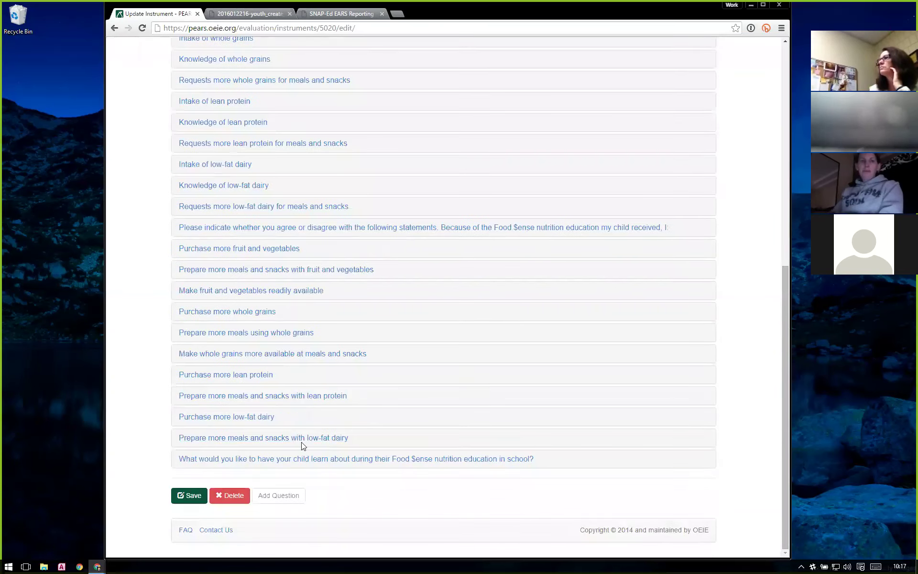
scroll(333, 405, up, 6)
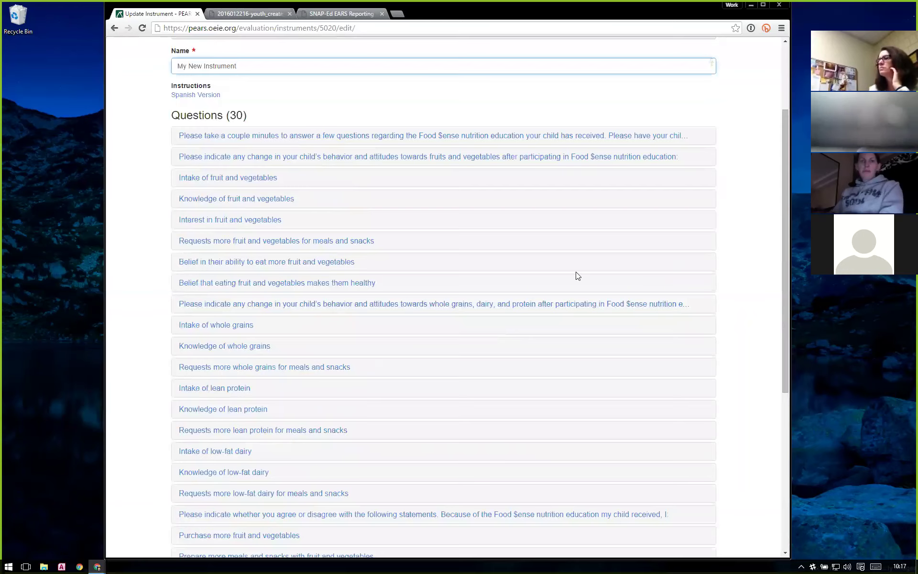
scroll(578, 276, up, 3)
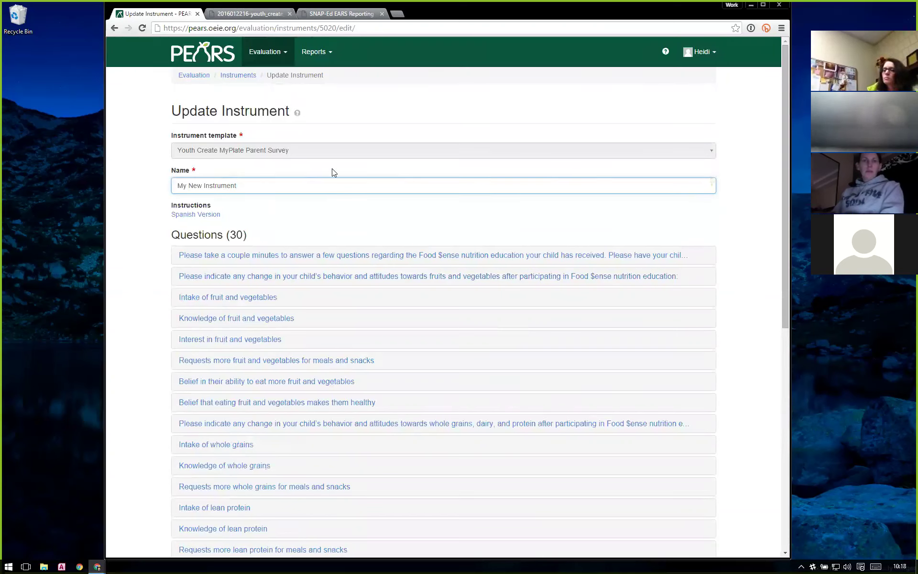
- Leave the instrument's edit page without saving and return to the Instruments list
key(alt+Left)
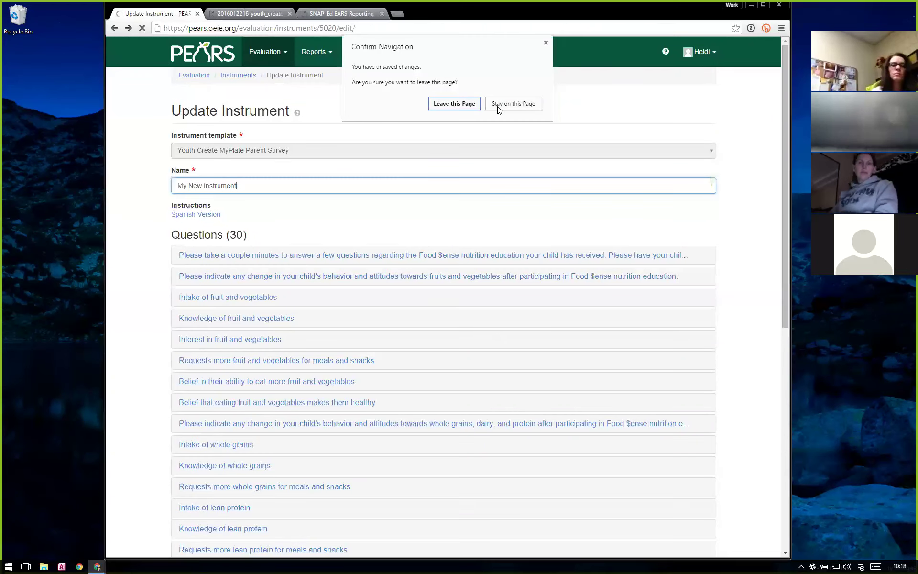
click(516, 105)
scroll(369, 158, down, 1)
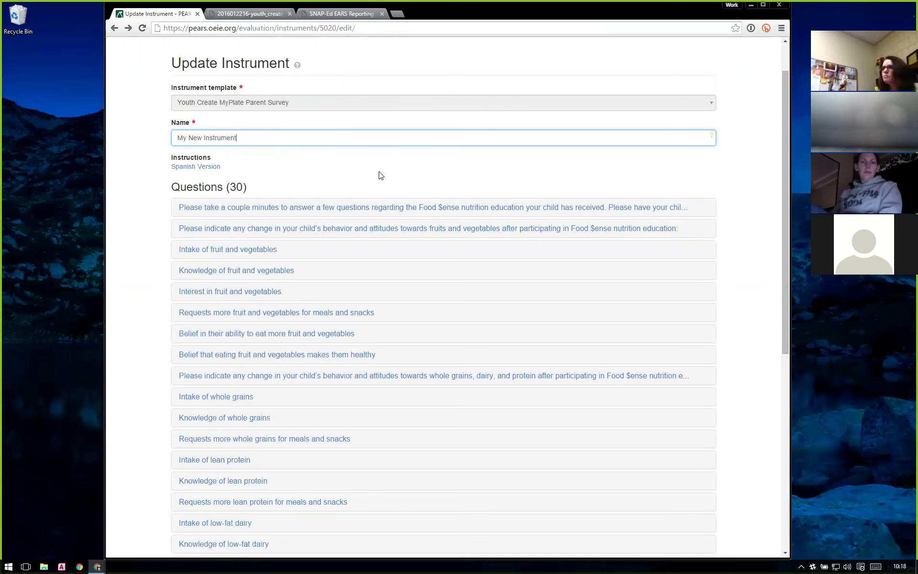
scroll(381, 175, up, 1)
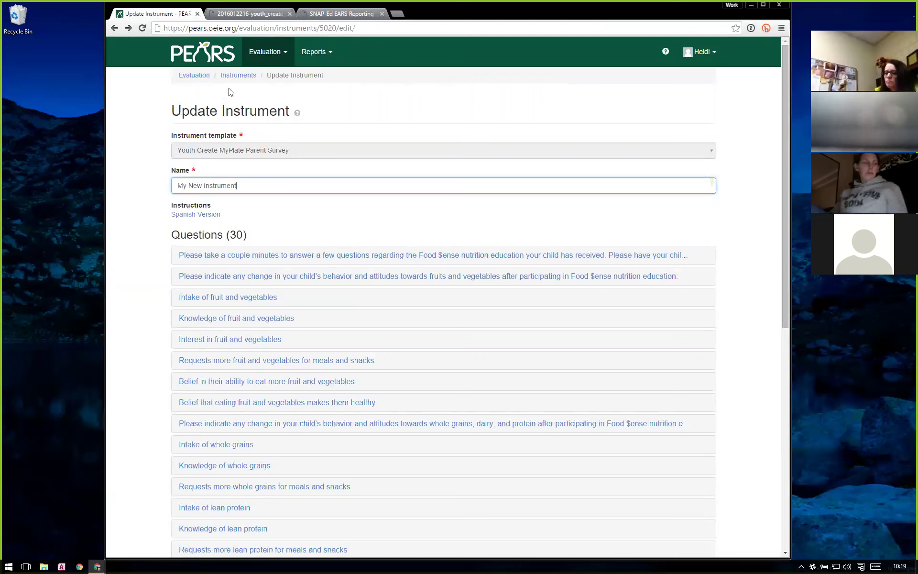
click(235, 76)
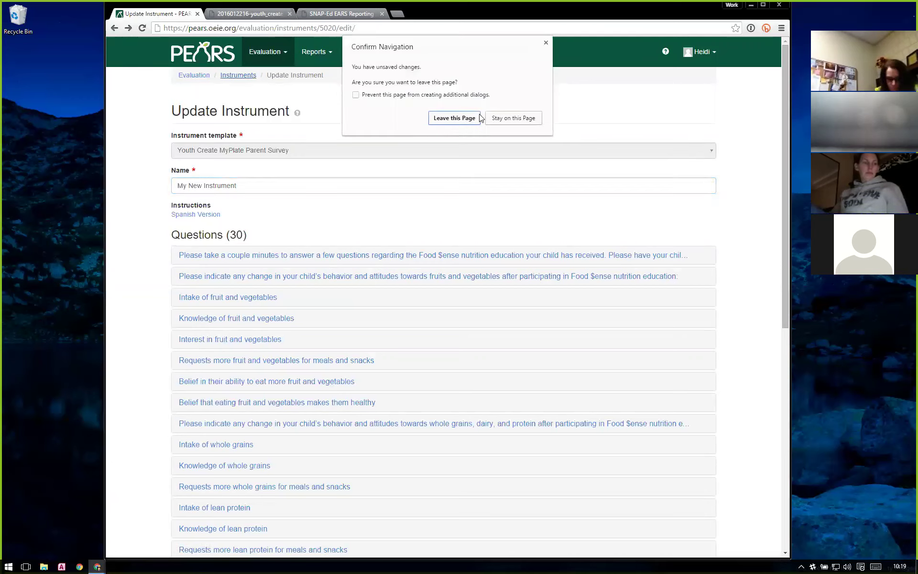
click(456, 118)
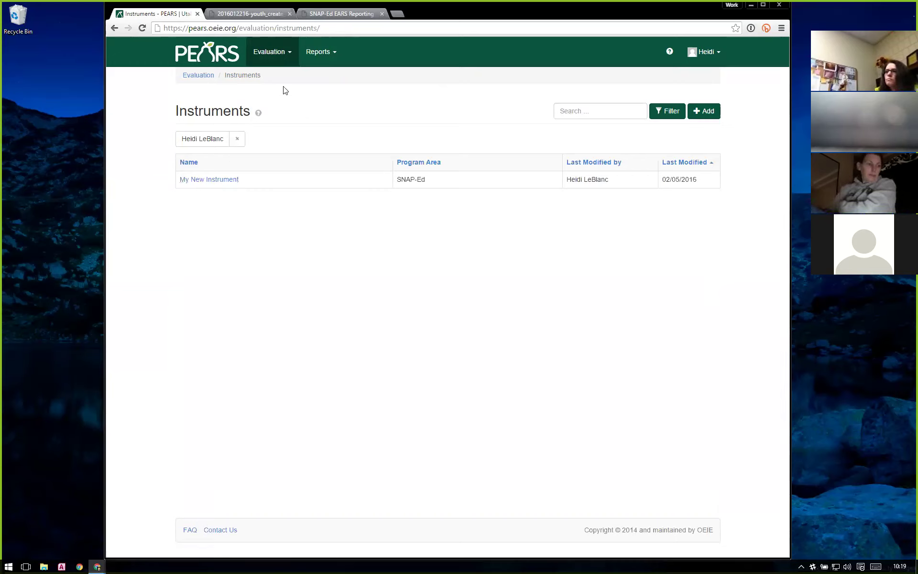
- Go to Program Activities and start adding a new program activity
click(276, 62)
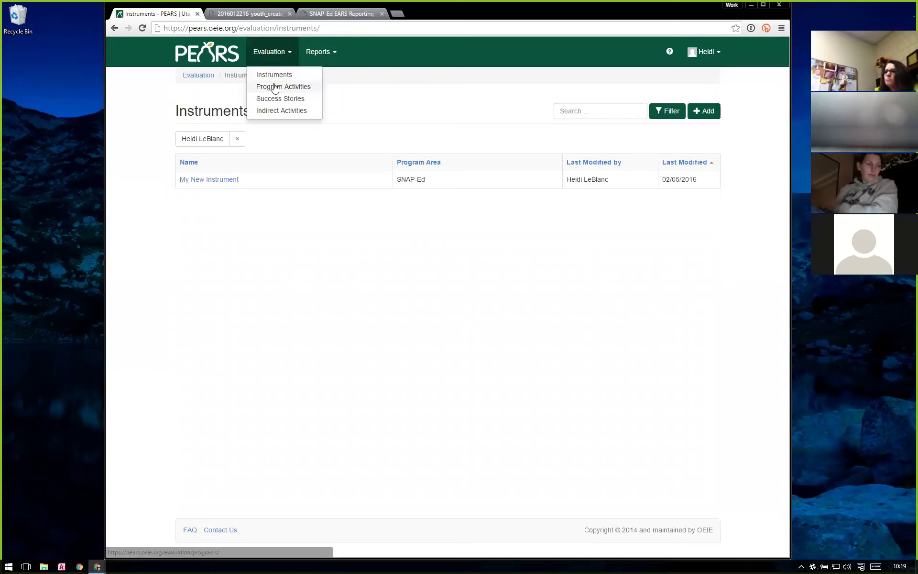
click(276, 87)
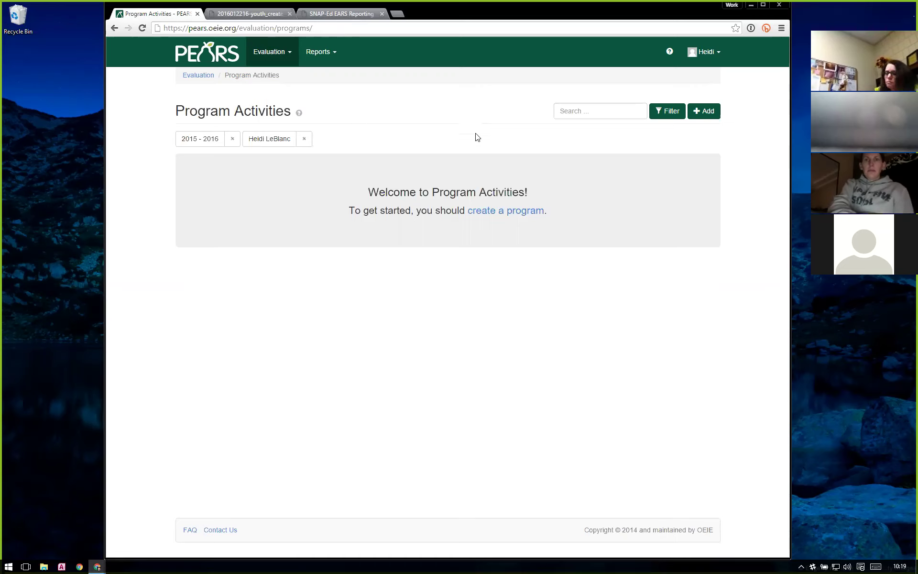
click(701, 113)
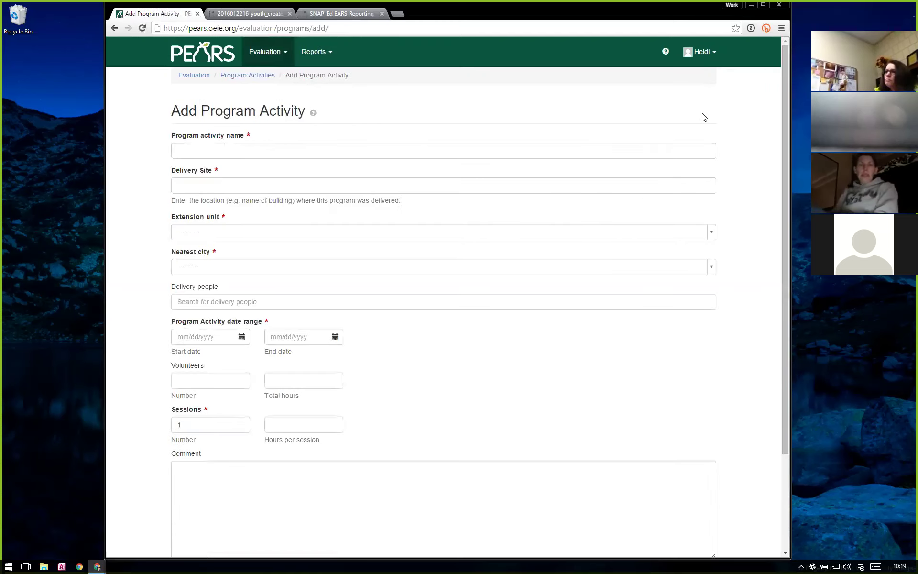
- Name the program activity "My New Program Activity" and set its delivery site to "Dr. Seuss Elementary School"
click(606, 154)
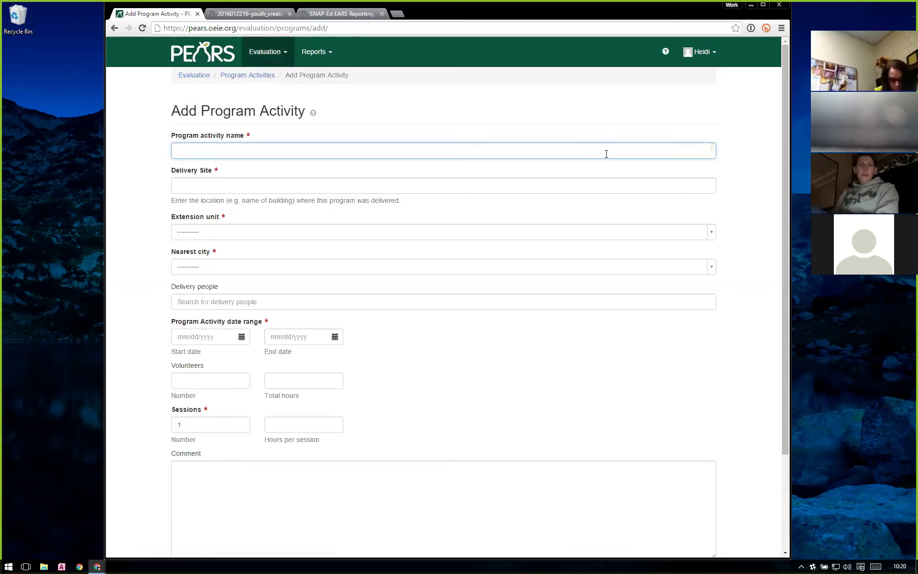
text(My)
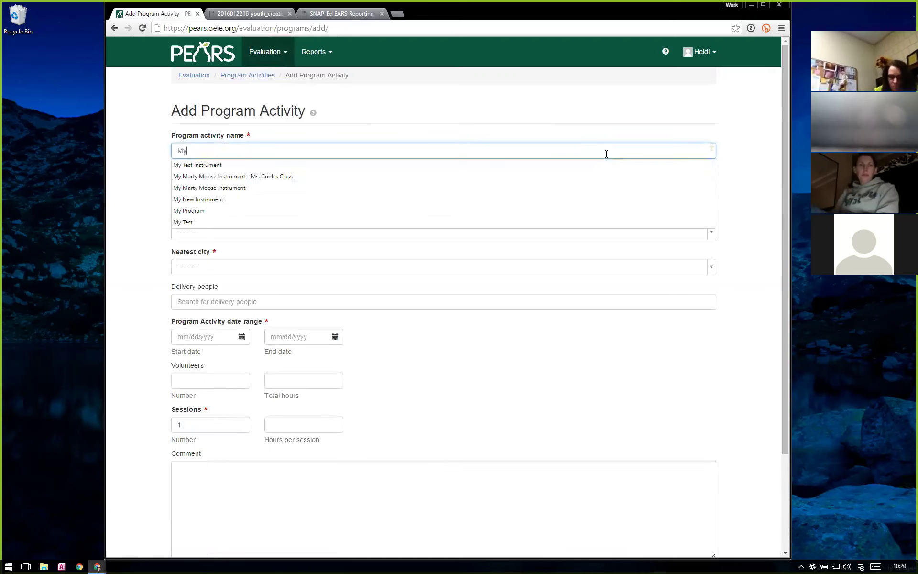
text( New Program AC)
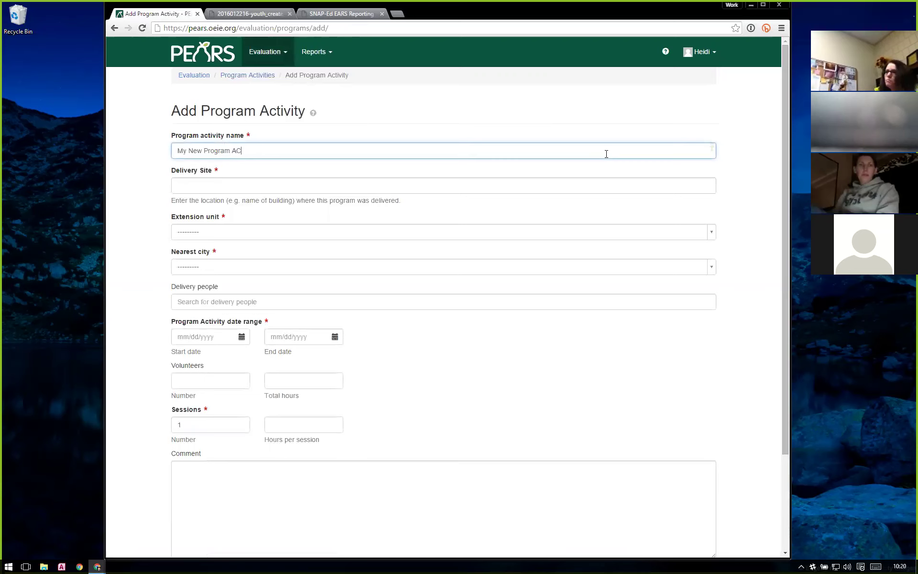
text(tivity)
key(Tab)
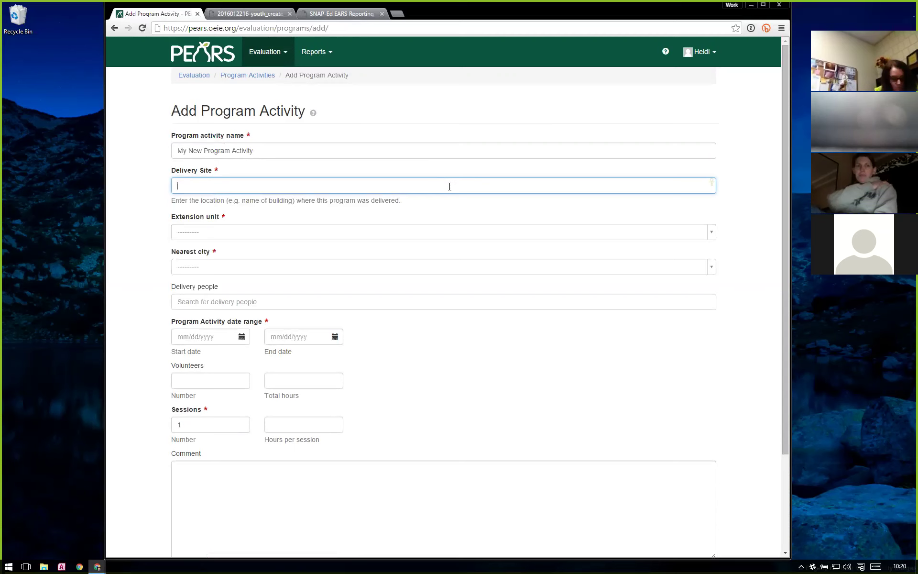
text(Dr. Sue)
text(ss Elementary School)
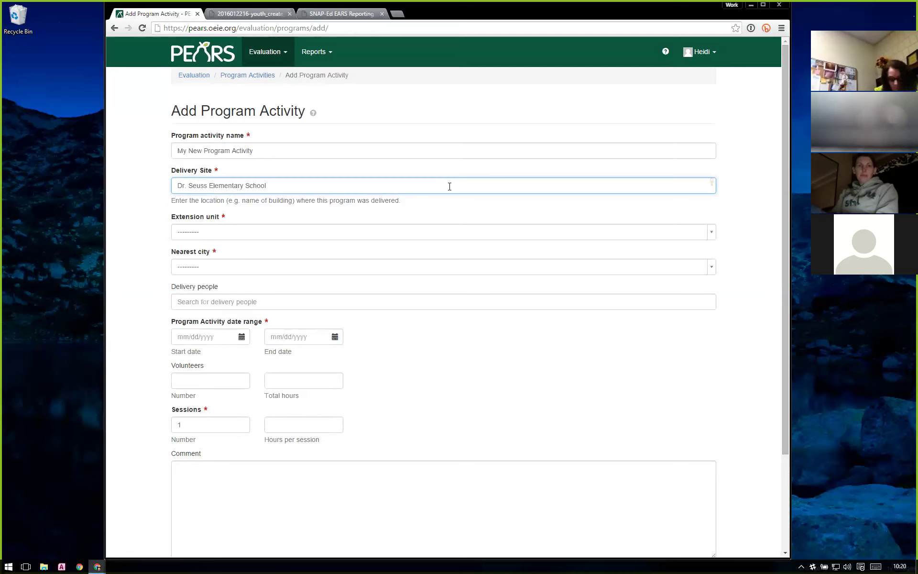
- Look through the available extension units and set the activity's extension unit to Salt Lake (County)
click(281, 228)
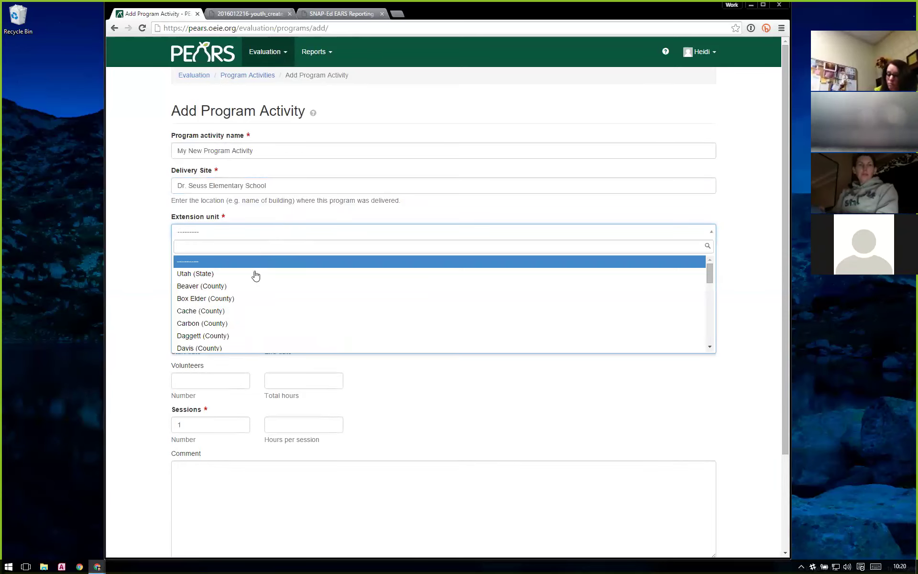
scroll(267, 329, down, 2)
scroll(267, 330, down, 6)
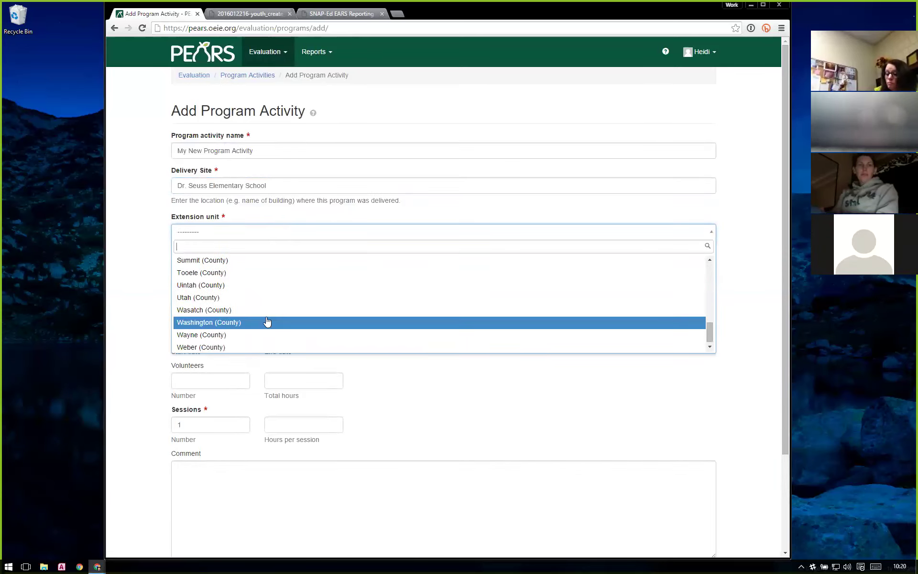
scroll(242, 242, up, 10)
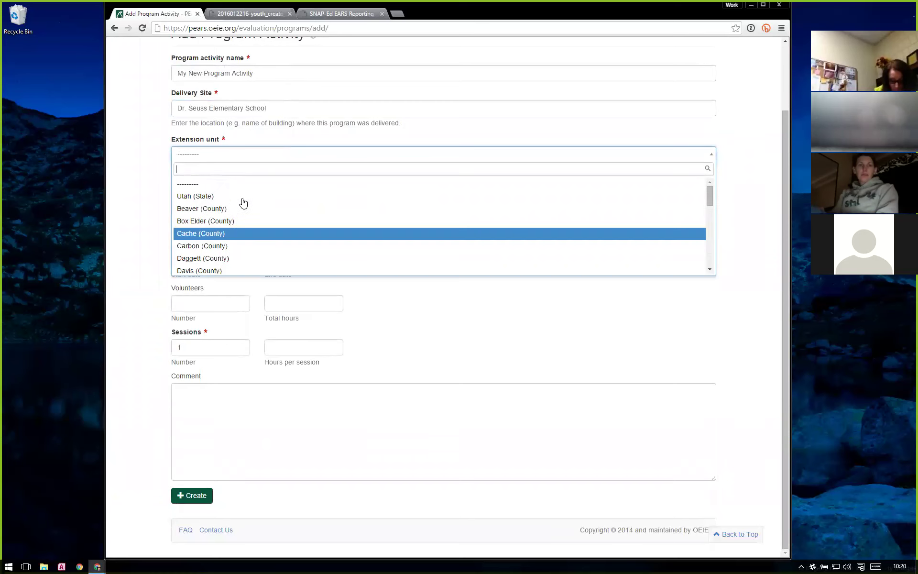
scroll(250, 178, up, 2)
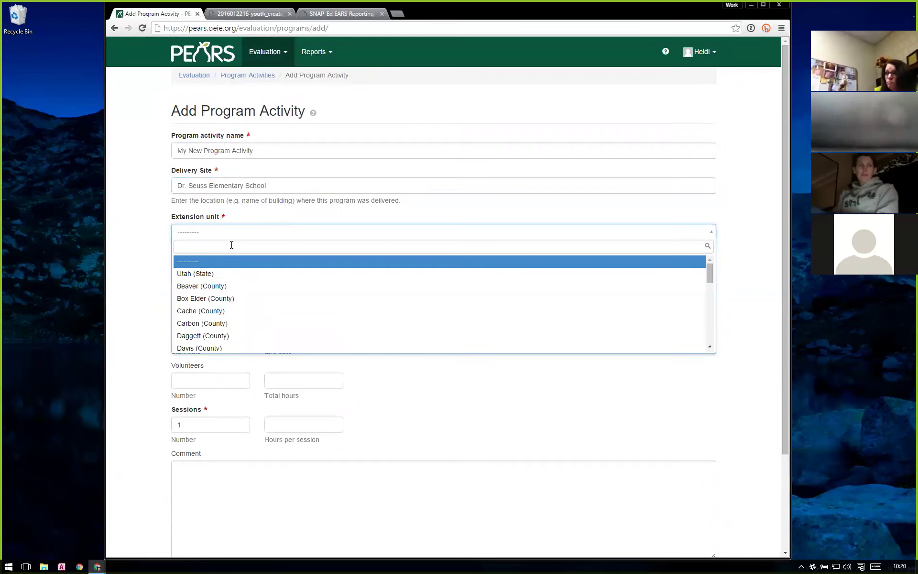
text(sal)
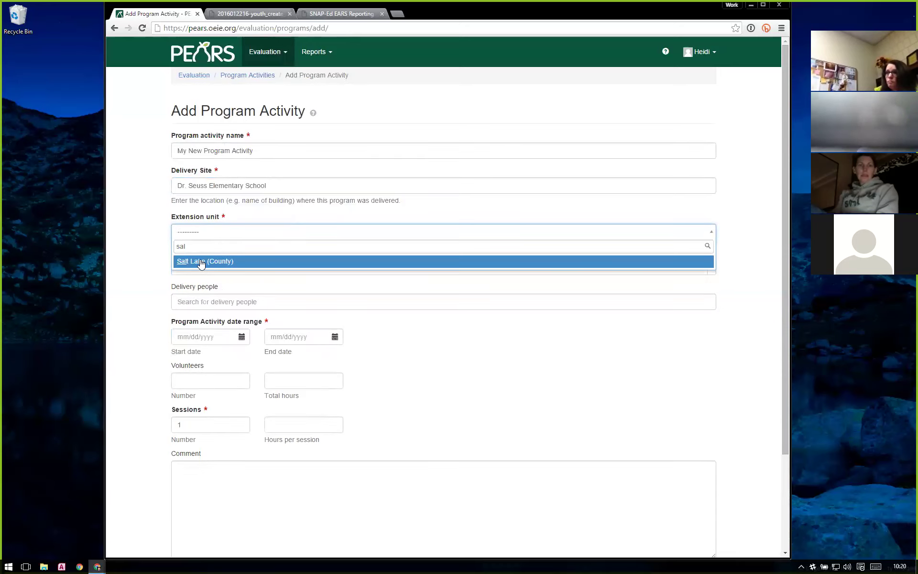
click(201, 262)
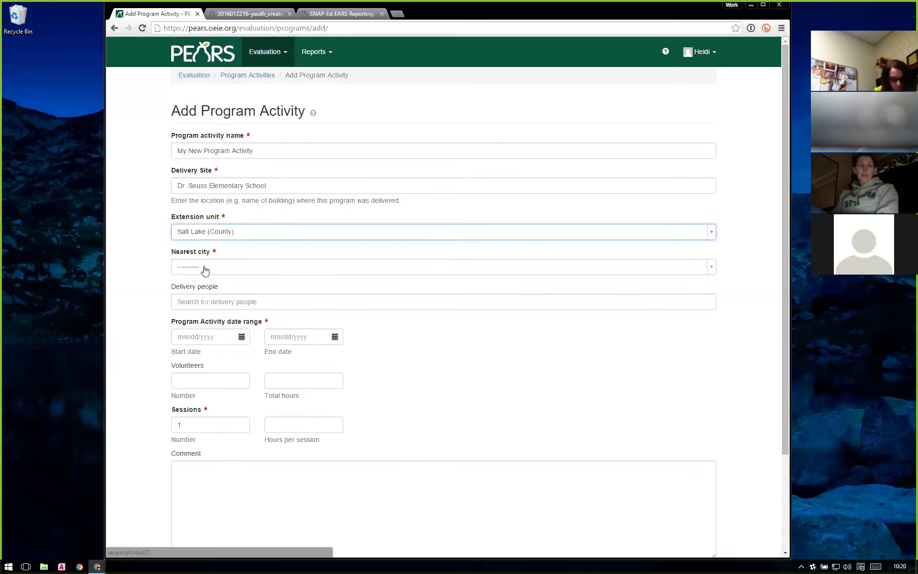
- Set the program activity's nearest city to Salt Lake City
click(205, 267)
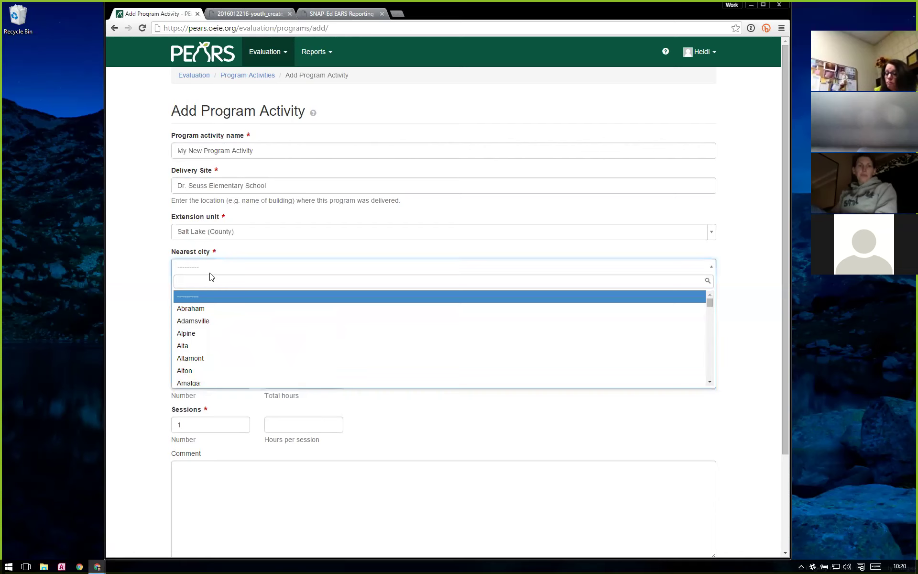
text(salt)
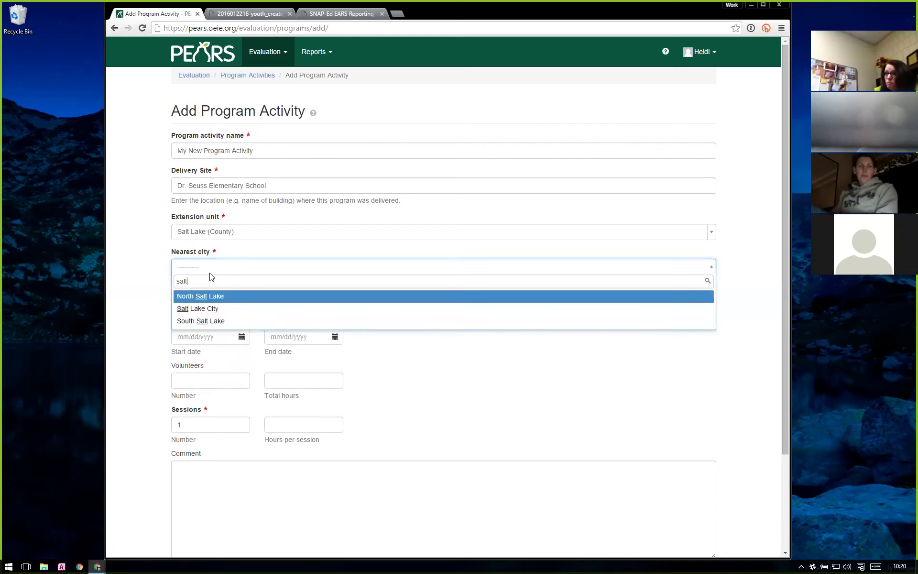
click(216, 314)
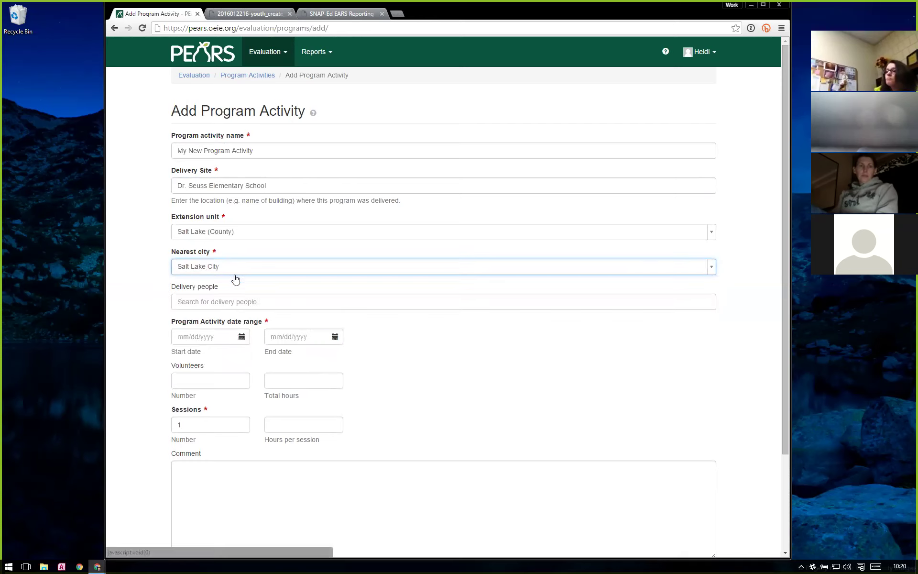
- Add two delivery people to the program activity by searching for their first names
click(233, 305)
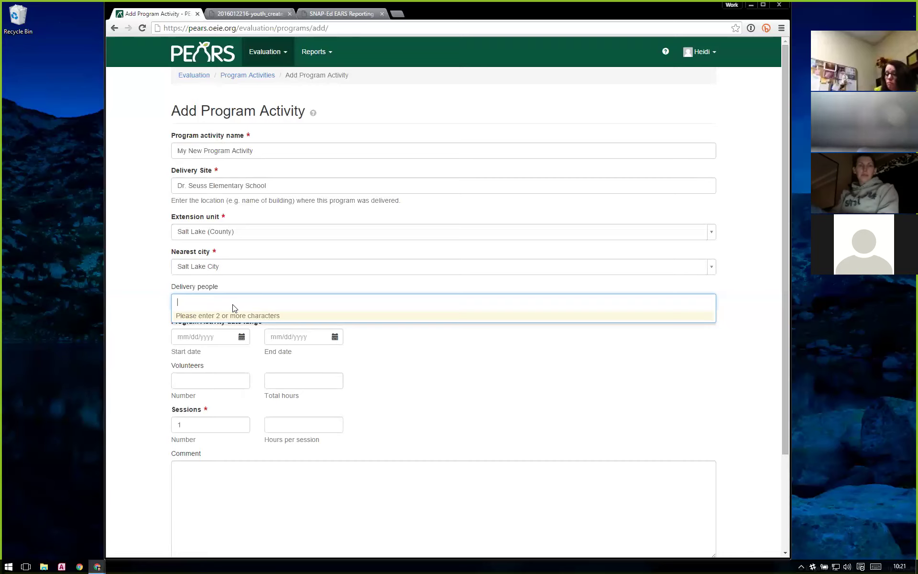
text(joel)
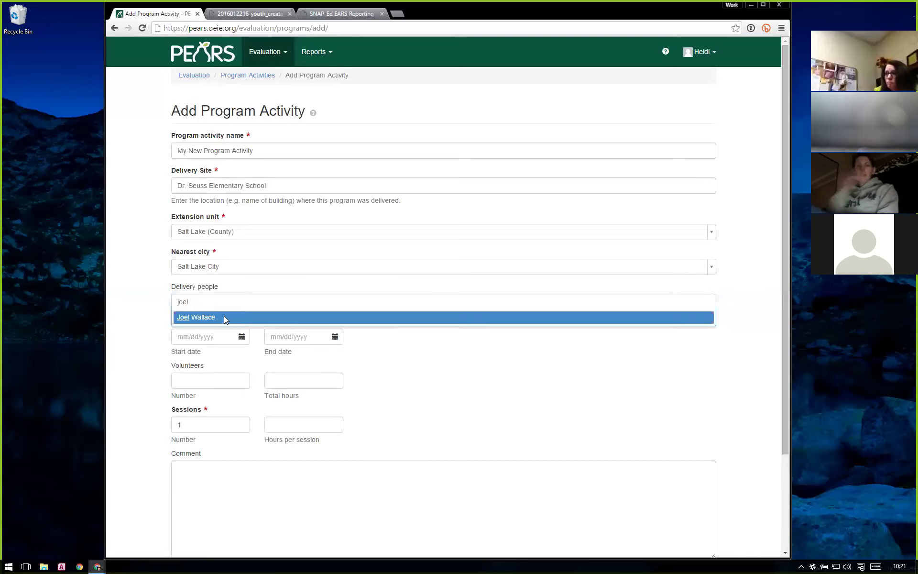
click(224, 317)
text(kim)
click(225, 318)
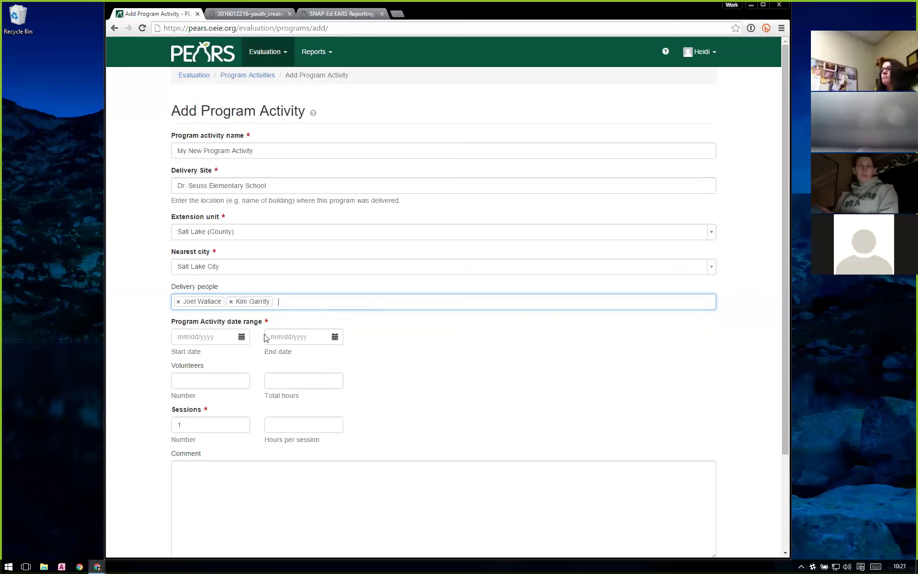
- Set the program activity's date range to start on 02/01/2016 and end on 02/05/2016
click(214, 339)
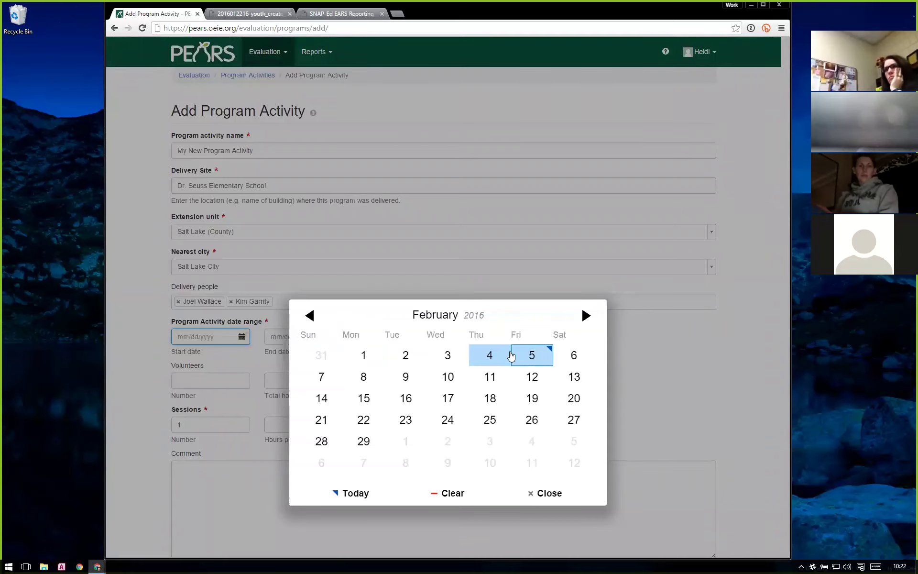
click(531, 355)
click(313, 340)
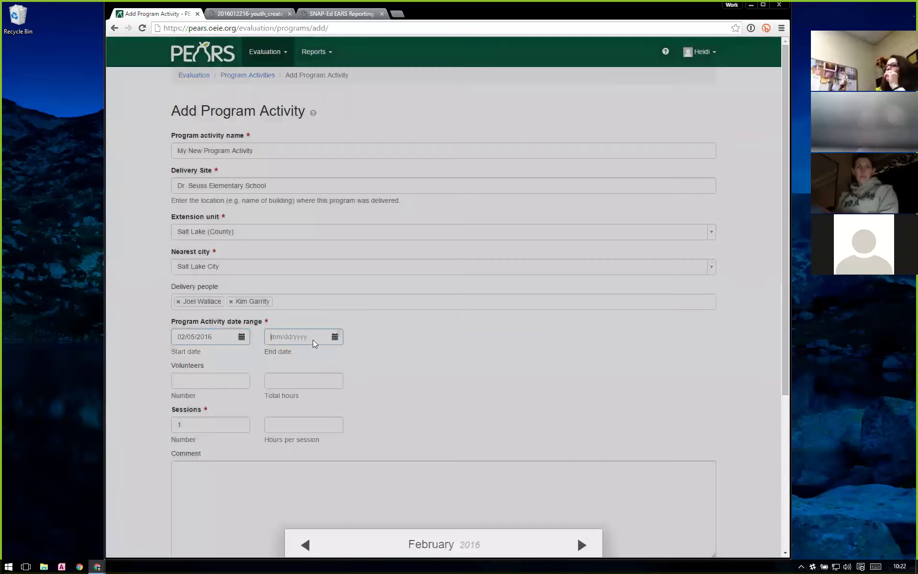
click(526, 357)
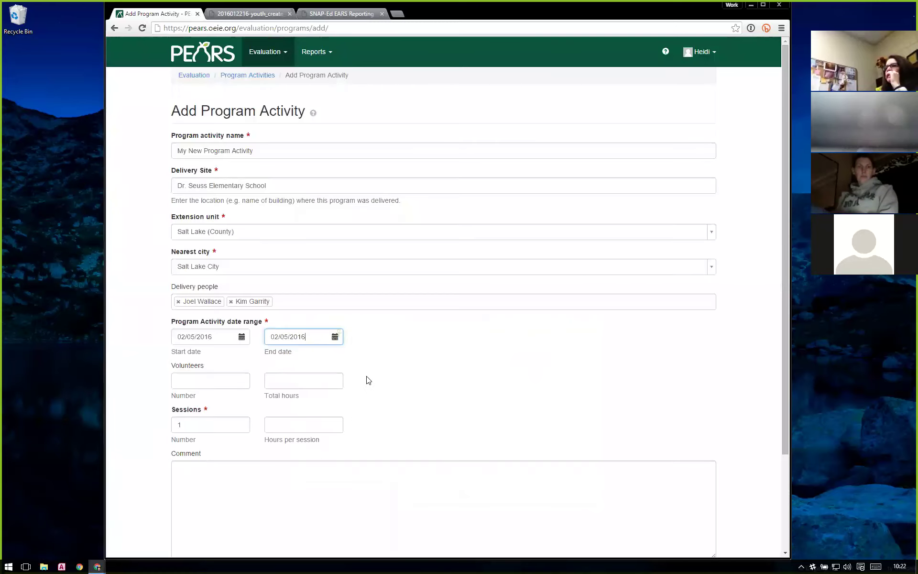
click(240, 339)
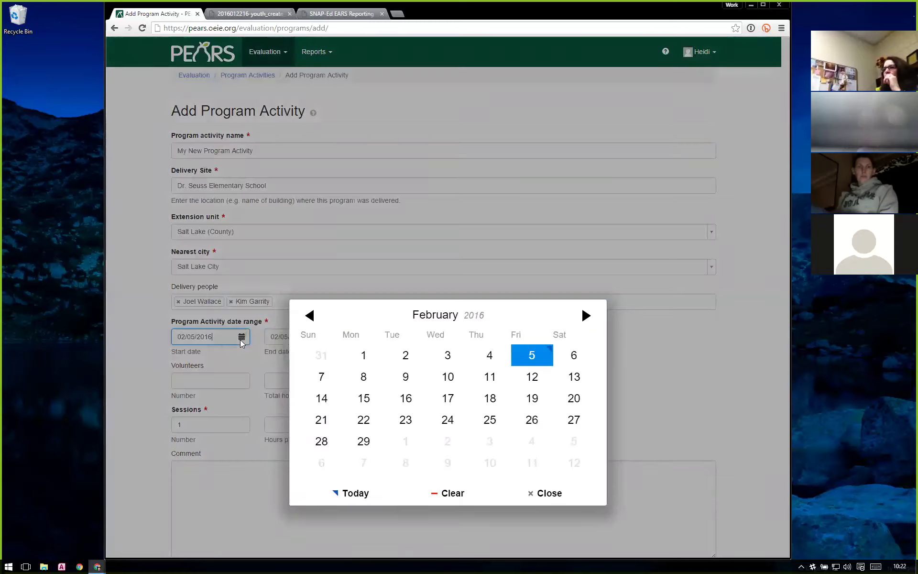
click(361, 355)
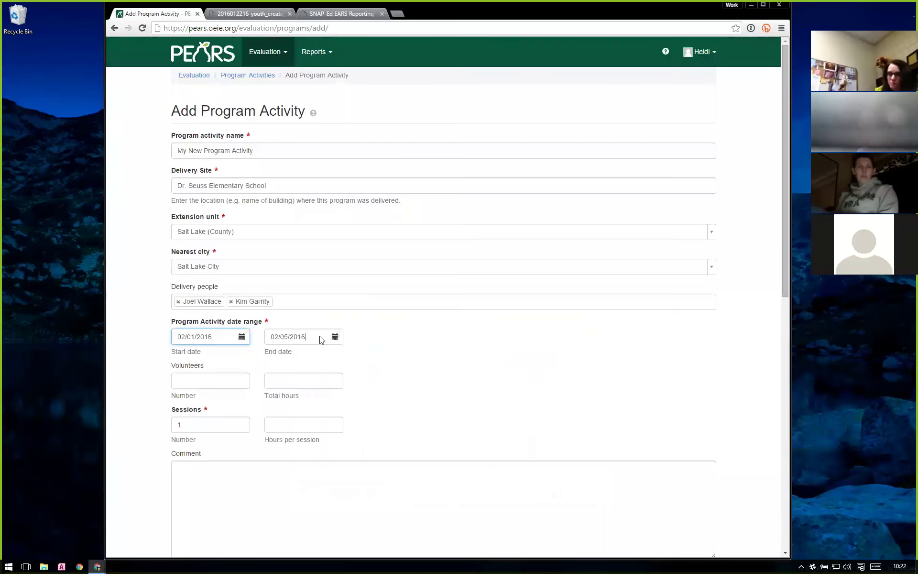
- Change the program activity's end date to 02/29/2016 and record 3 volunteers with 6 total hours
click(318, 338)
click(364, 441)
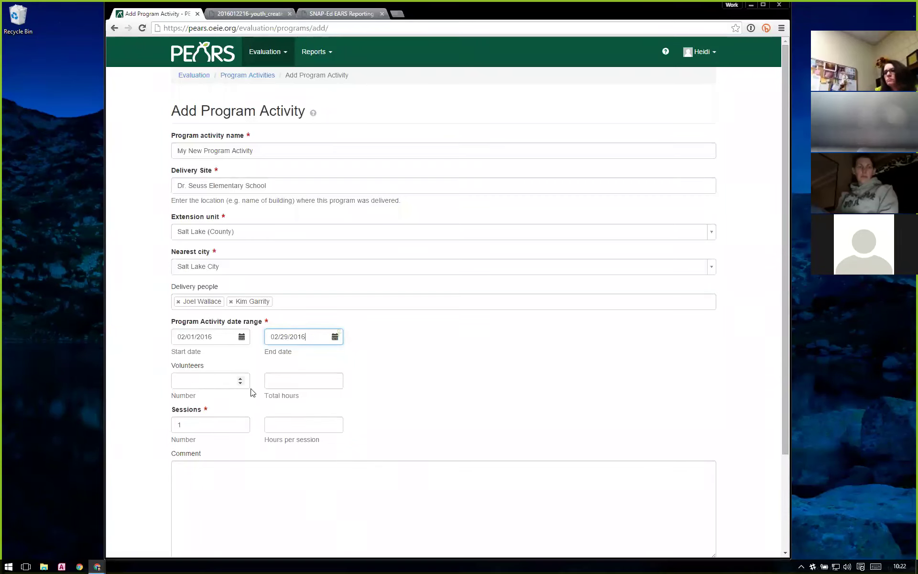
click(216, 383)
text(3)
click(280, 380)
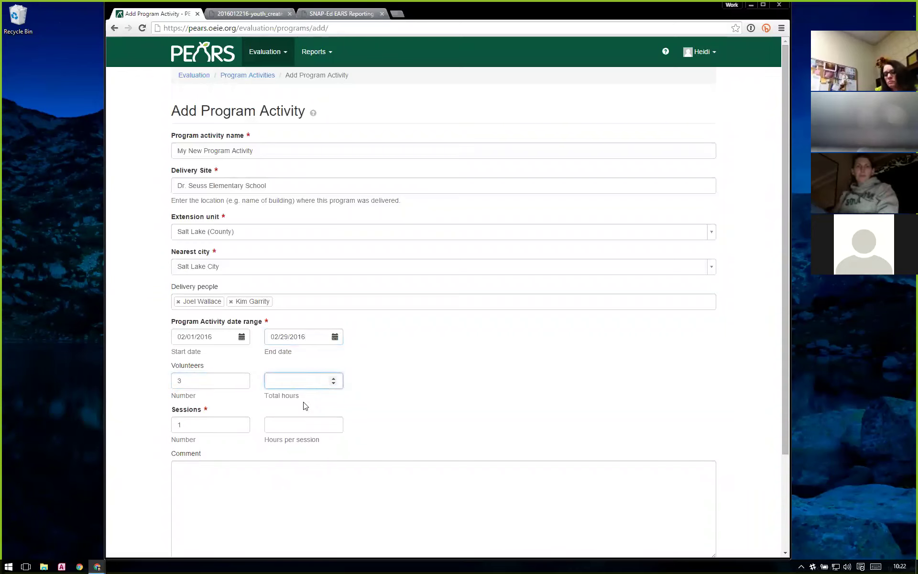
text(6)
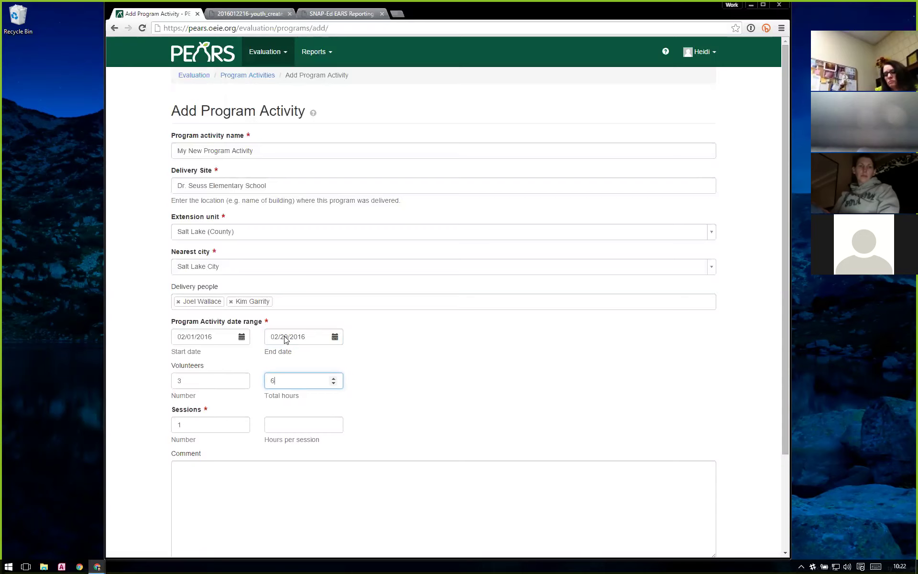
- Set the program activity's sessions to 4, with 1.5 hours per session
click(240, 423)
click(240, 422)
click(240, 422)
click(312, 426)
text(2)
click(313, 492)
key(shift+Tab)
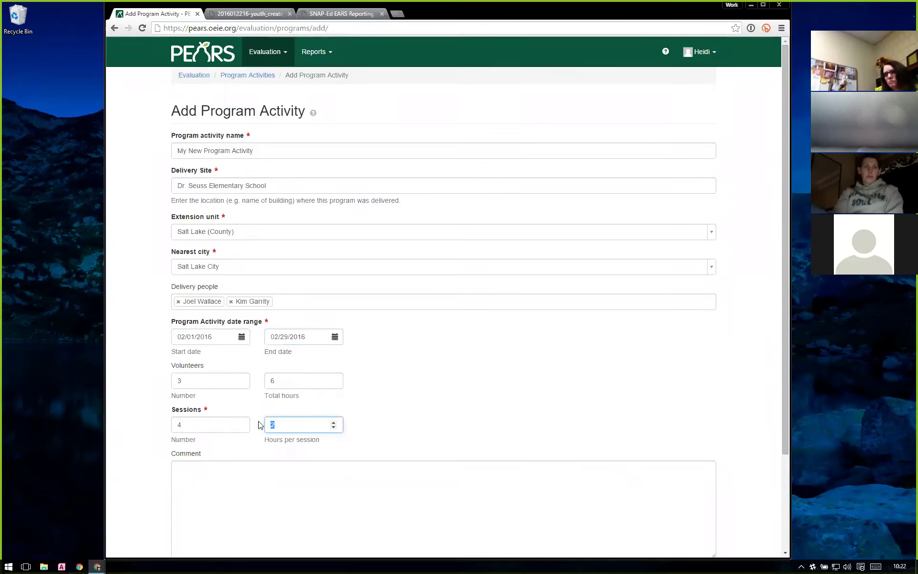
text(15)
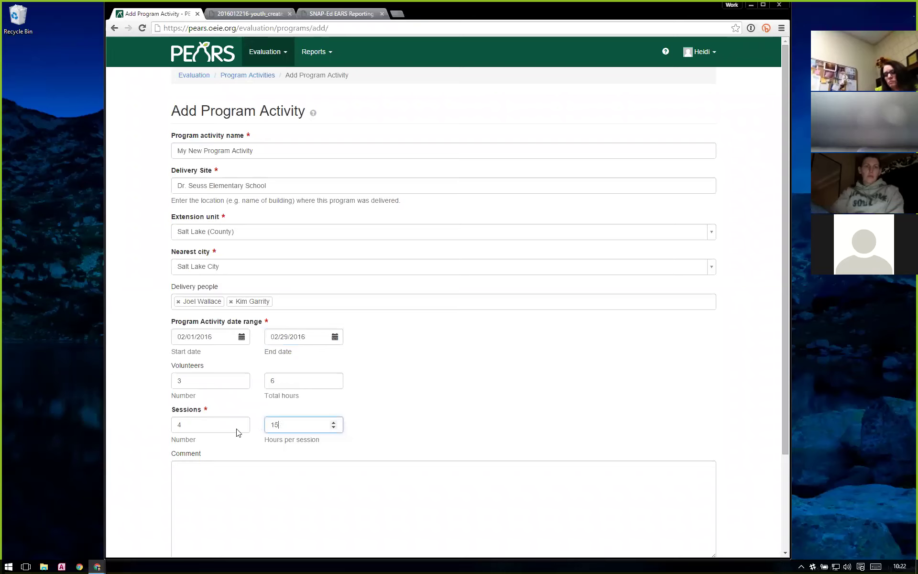
key(BackSpace)
text(.5)
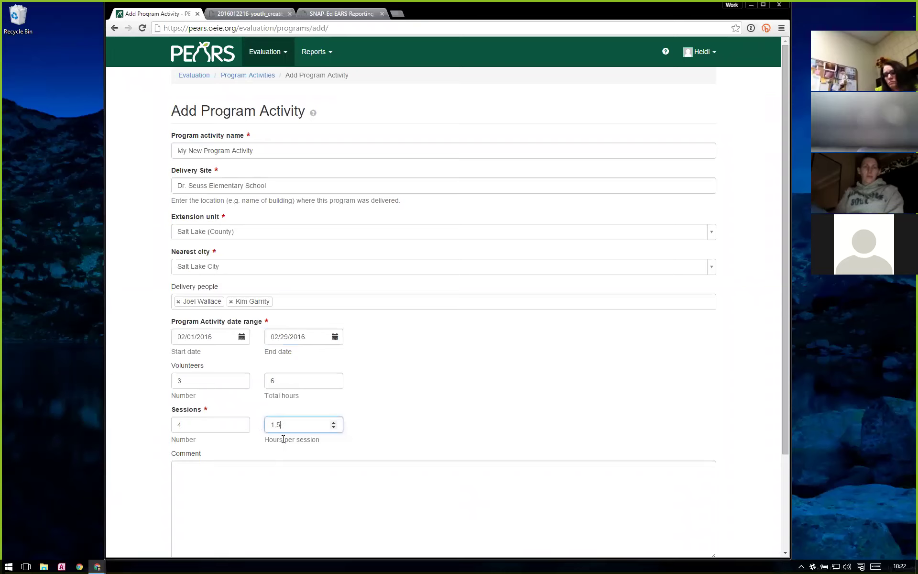
- Enter the comment "This was a great program because...." and create the program activity
click(295, 468)
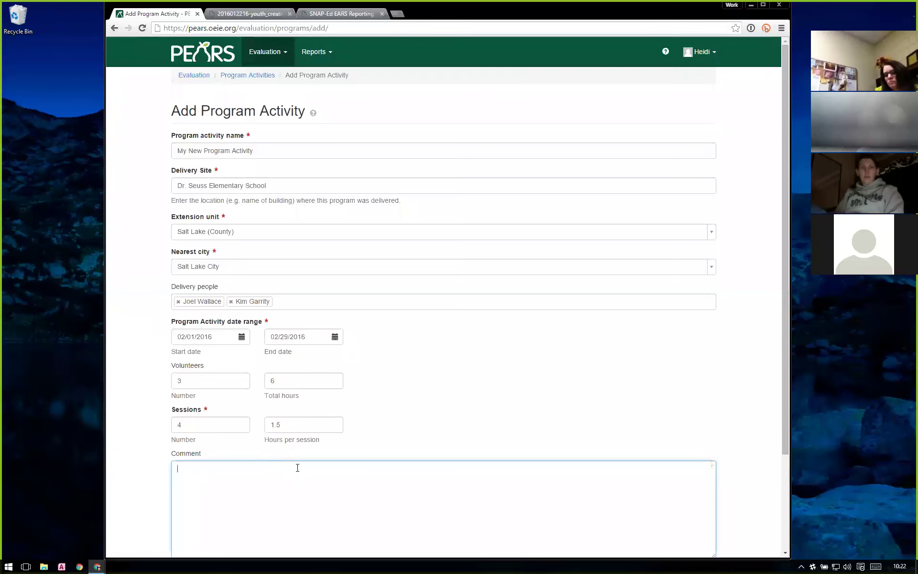
scroll(298, 467, down, 1)
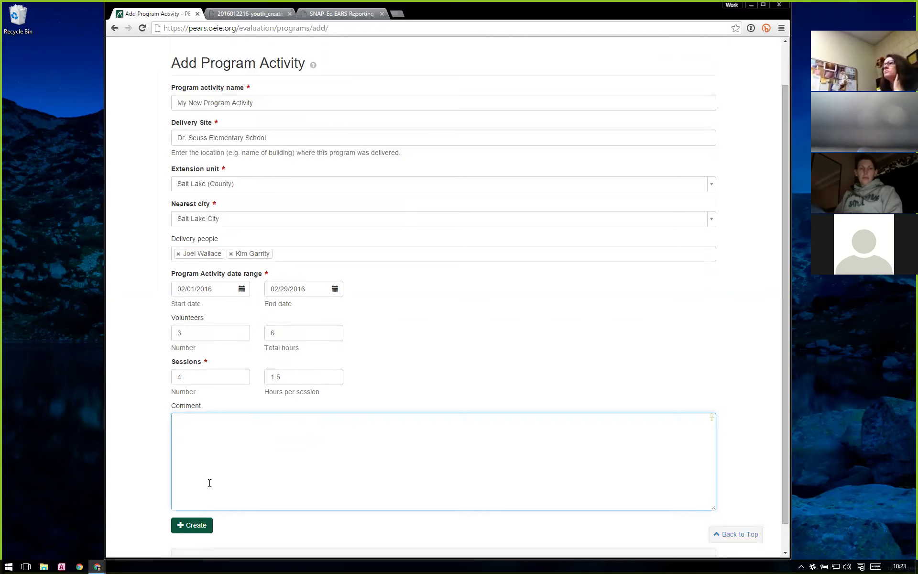
text(This was a great program)
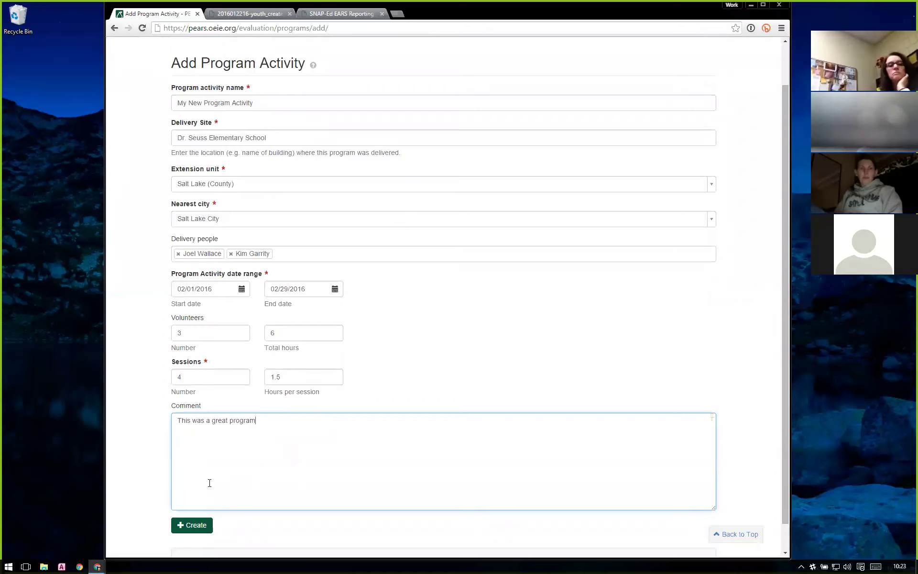
text( beca)
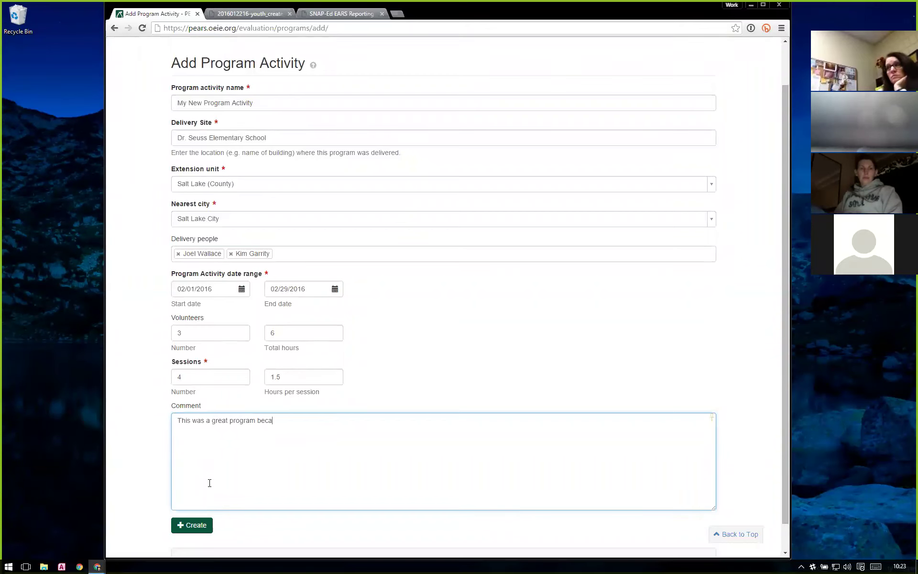
text(use....)
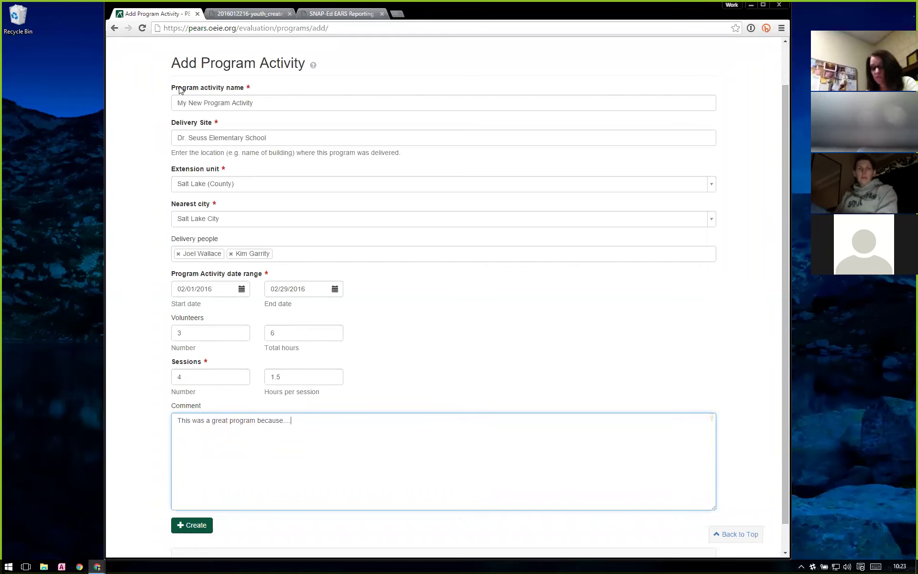
drag(175, 89, 251, 92)
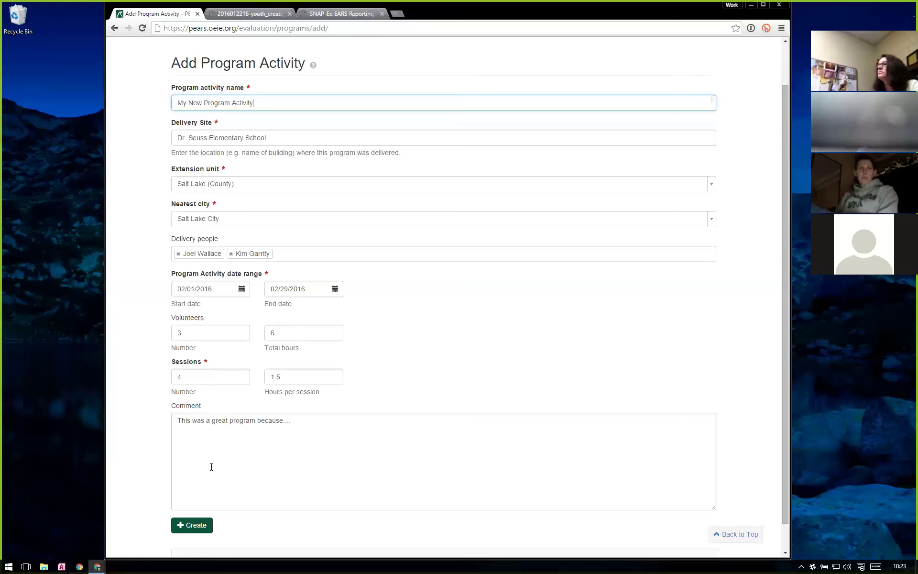
click(196, 525)
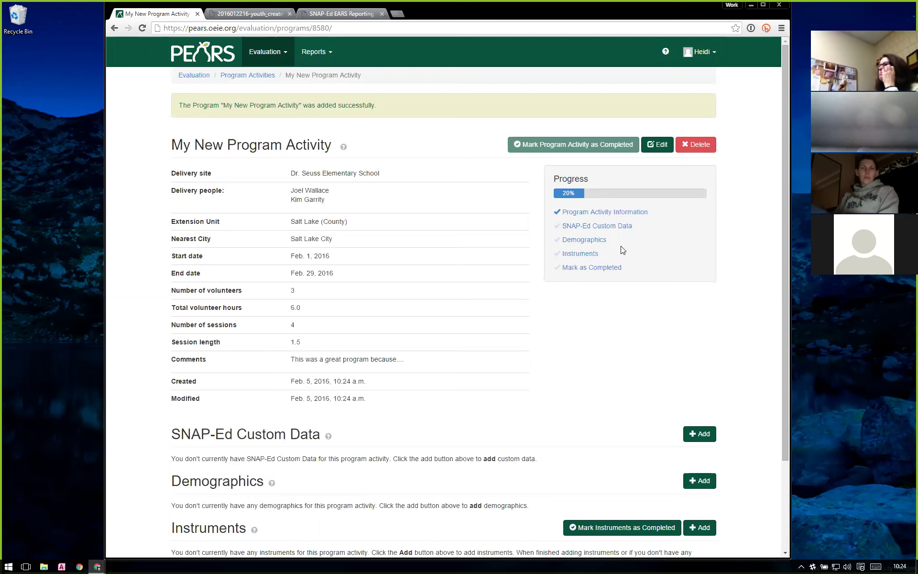
- Start adding SNAP-Ed custom data to the new program activity
scroll(623, 244, down, 1)
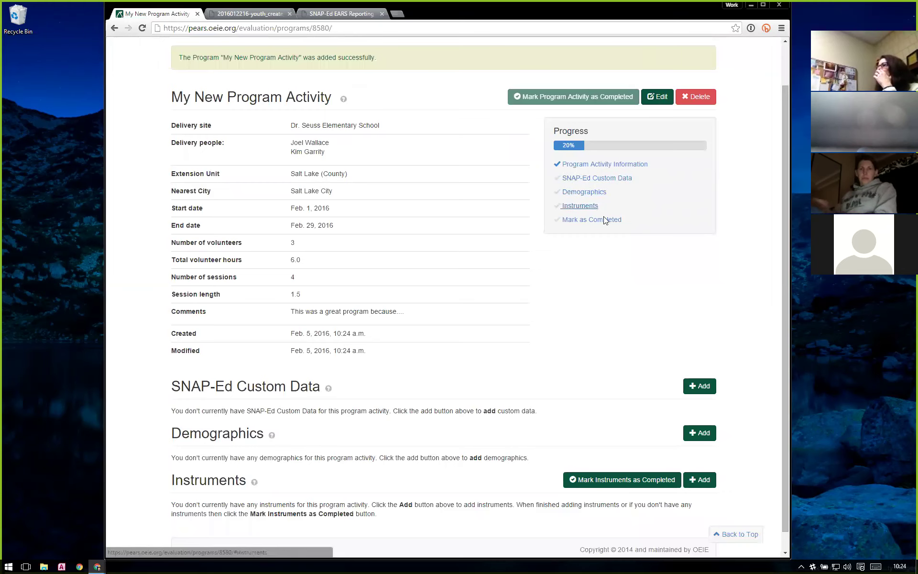
scroll(663, 353, down, 1)
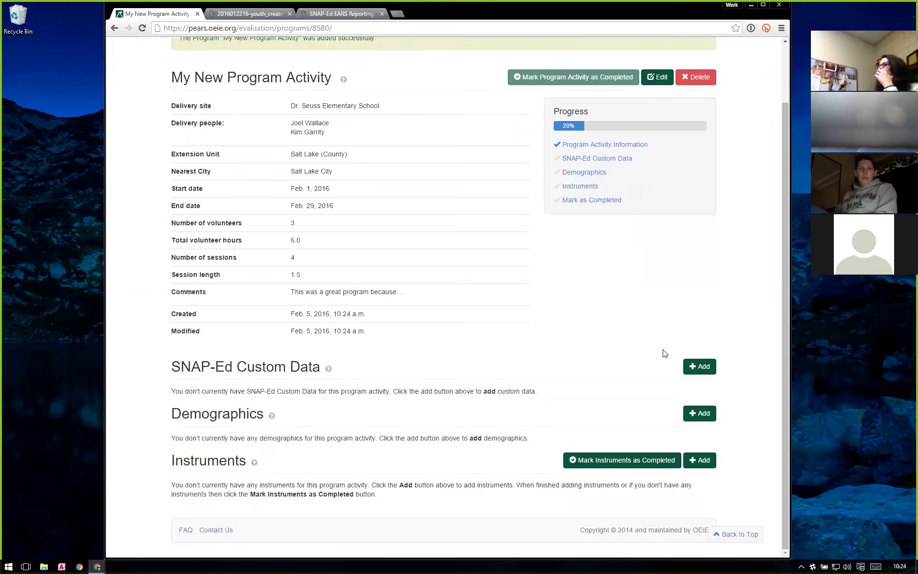
click(700, 368)
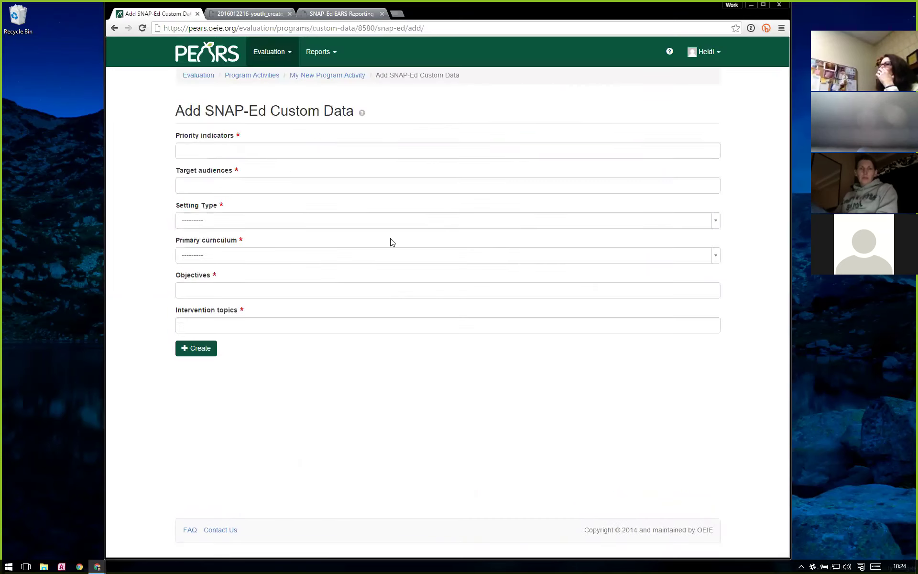
- Select MyPlate Behaviors (MT1) and Physical Activity Behaviors (MT3) as the priority indicators
click(269, 151)
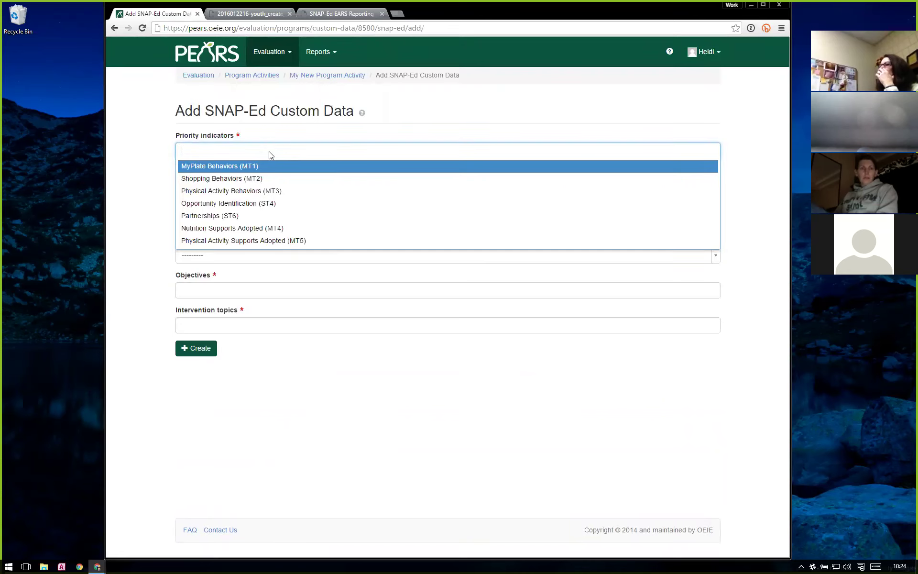
click(269, 153)
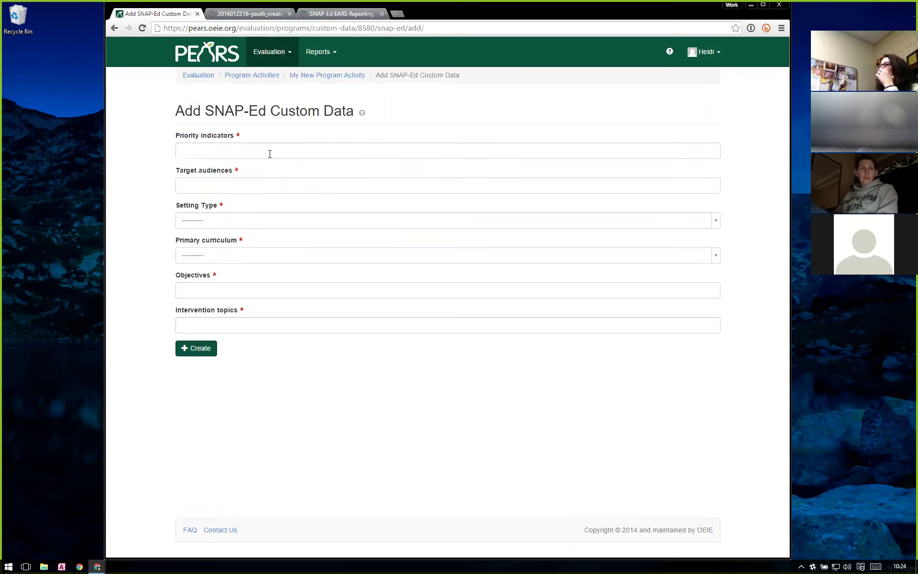
click(222, 148)
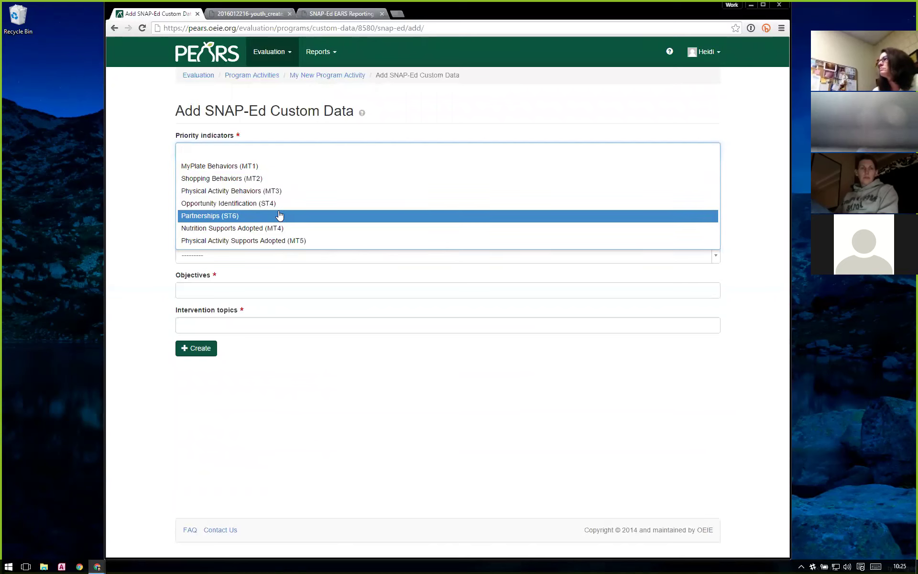
click(277, 167)
click(290, 153)
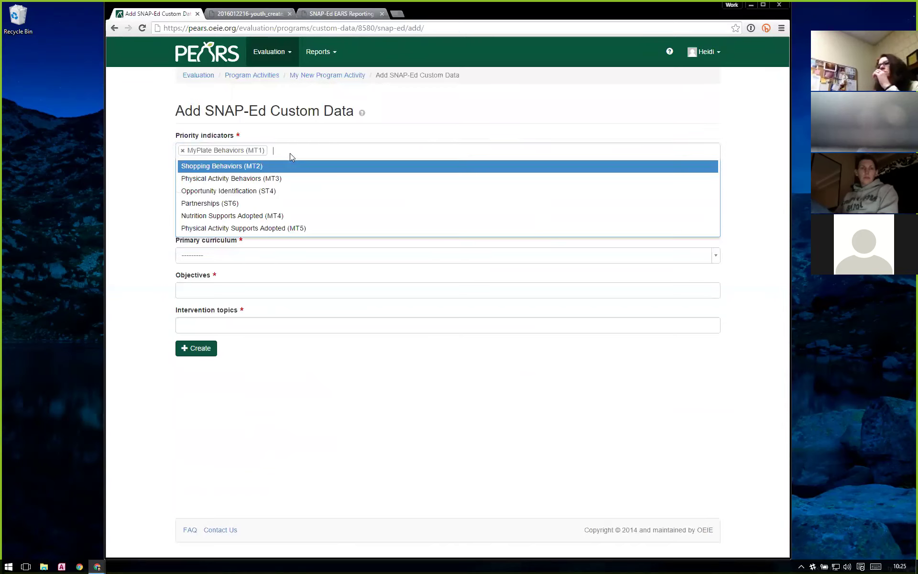
click(265, 178)
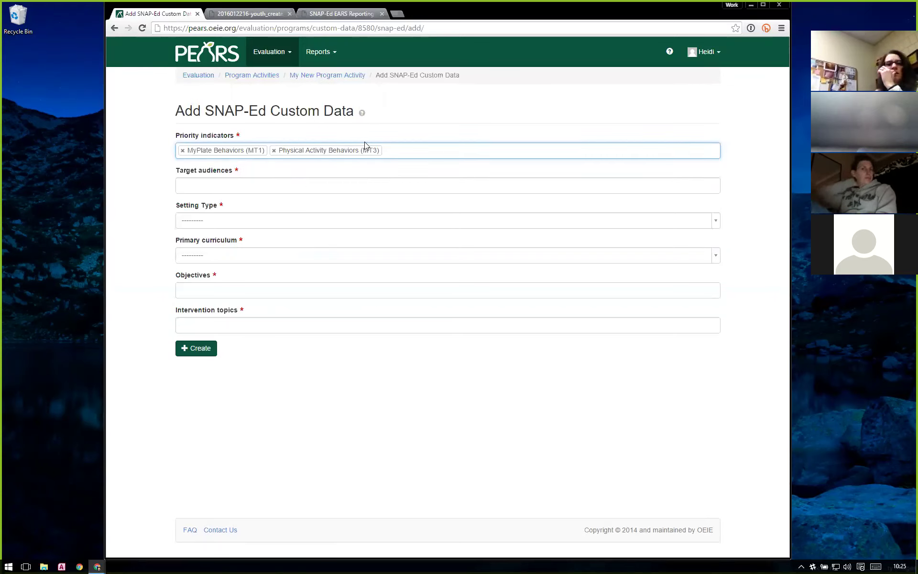
- Set the target audience to 3rd-5th Grades and the setting type to Public School
click(310, 186)
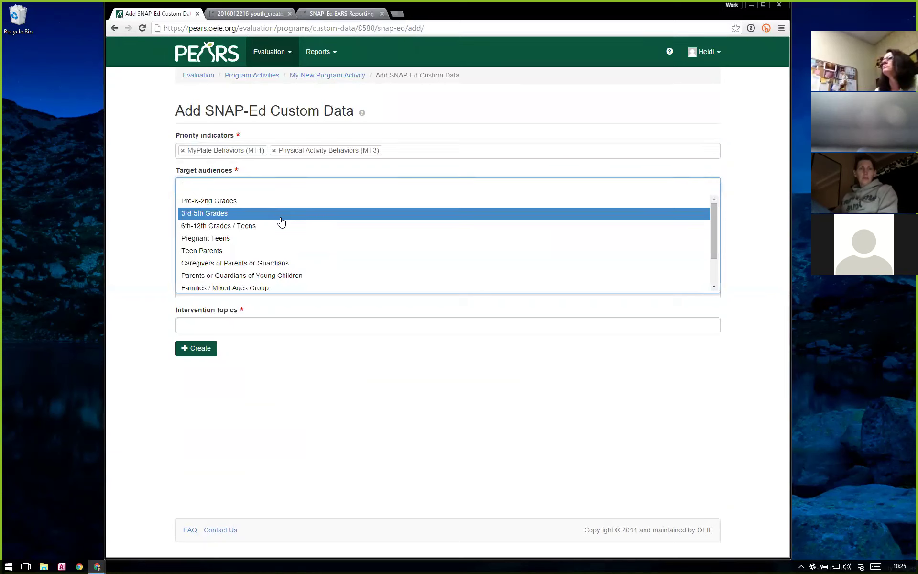
click(248, 217)
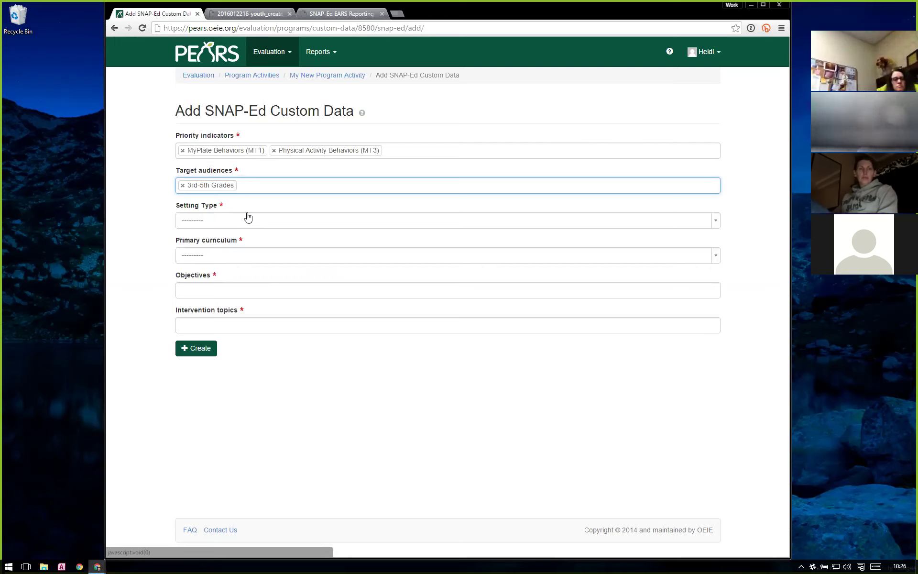
click(199, 229)
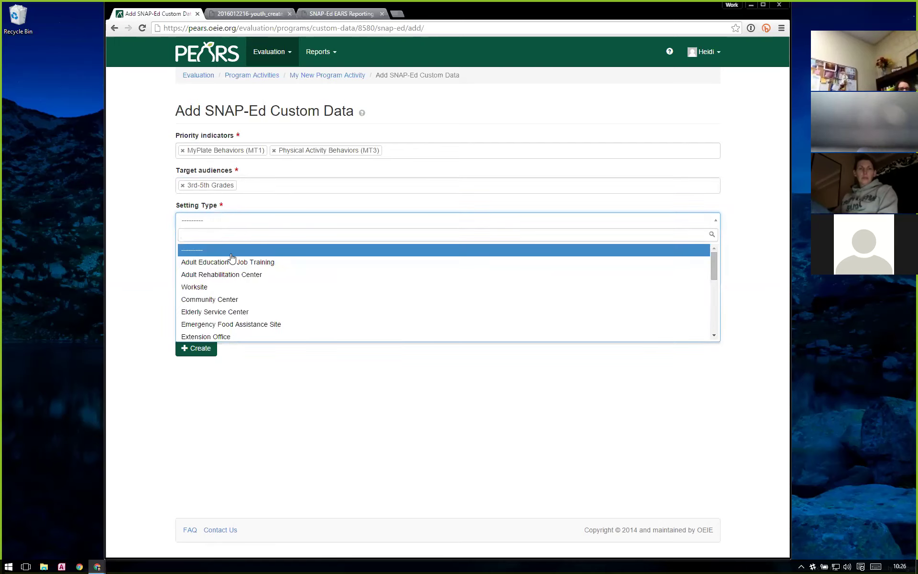
scroll(256, 267, down, 5)
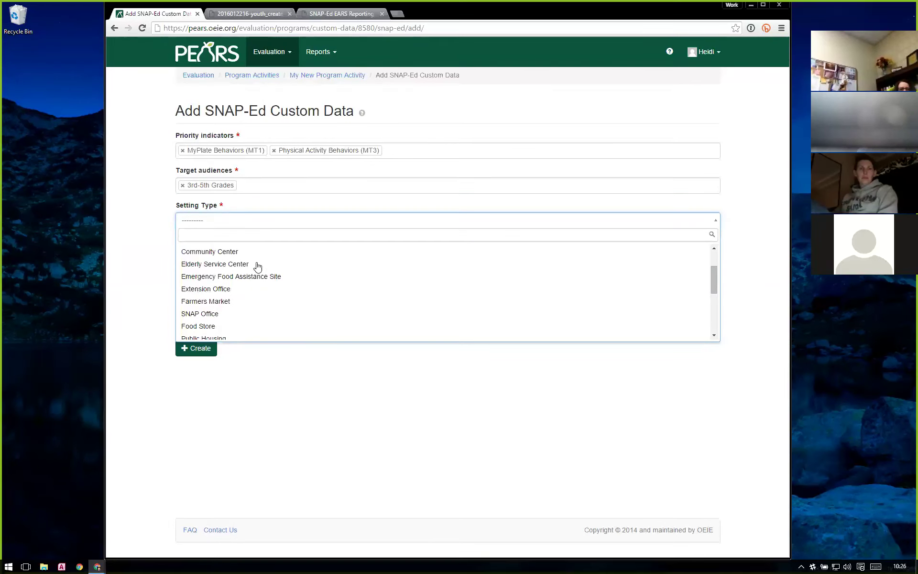
scroll(253, 283, up, 5)
scroll(253, 283, down, 5)
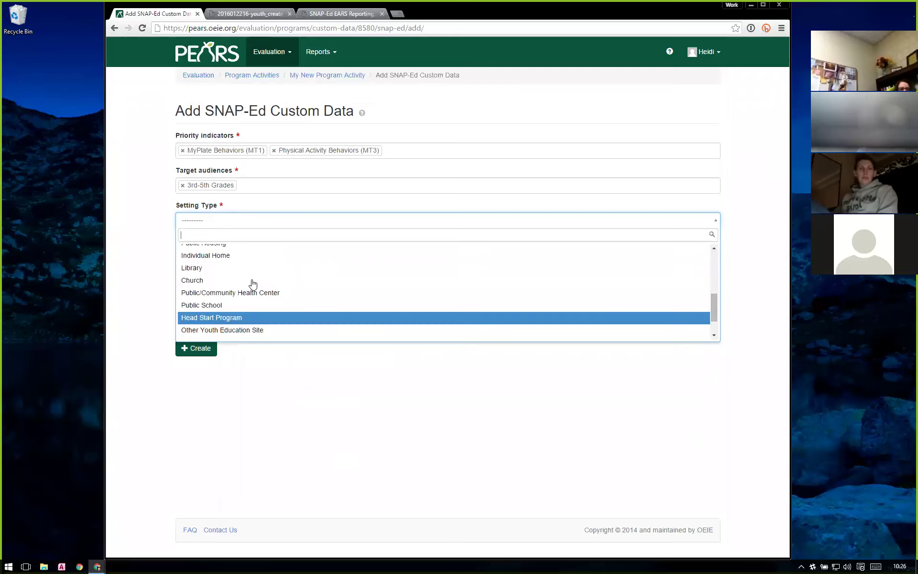
click(228, 309)
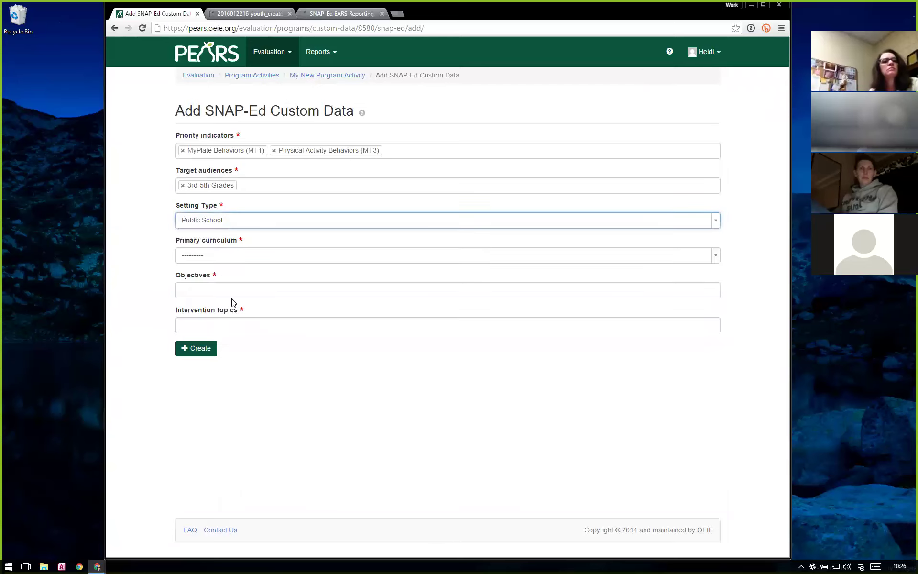
- Try the Other (Please Specify) option for the primary curriculum, and settle on Create My Plate
click(238, 261)
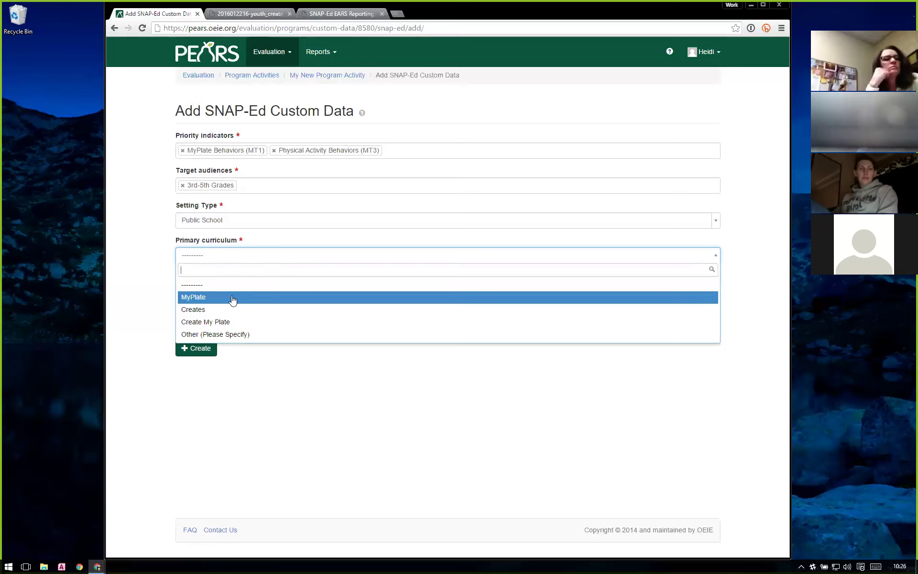
click(229, 334)
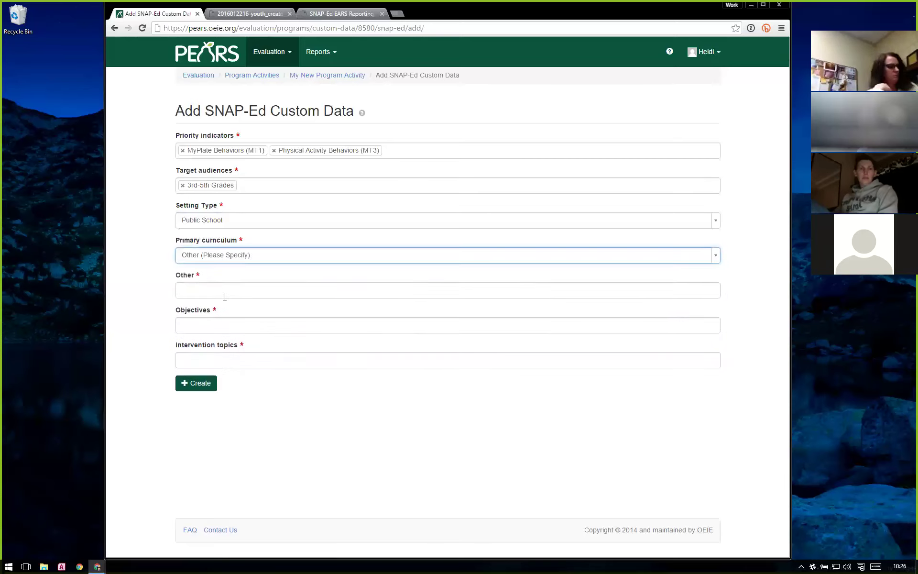
click(244, 260)
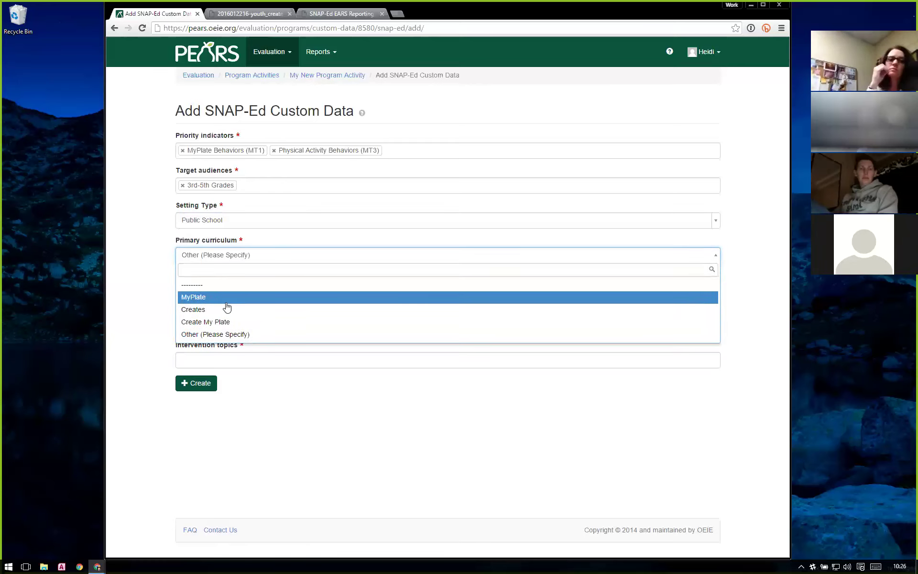
click(224, 321)
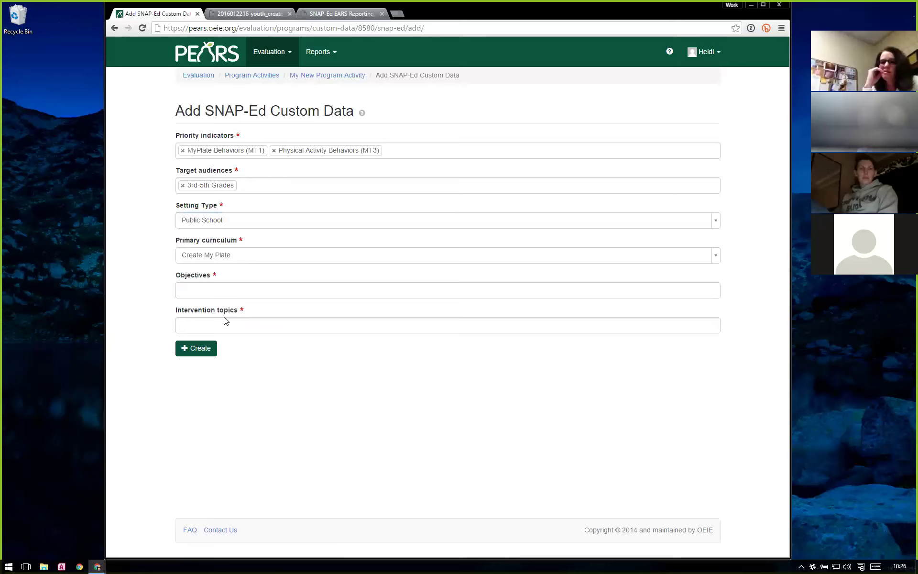
- Add the objectives Improve overall dietary quality and Increase participation in physical activity
click(240, 290)
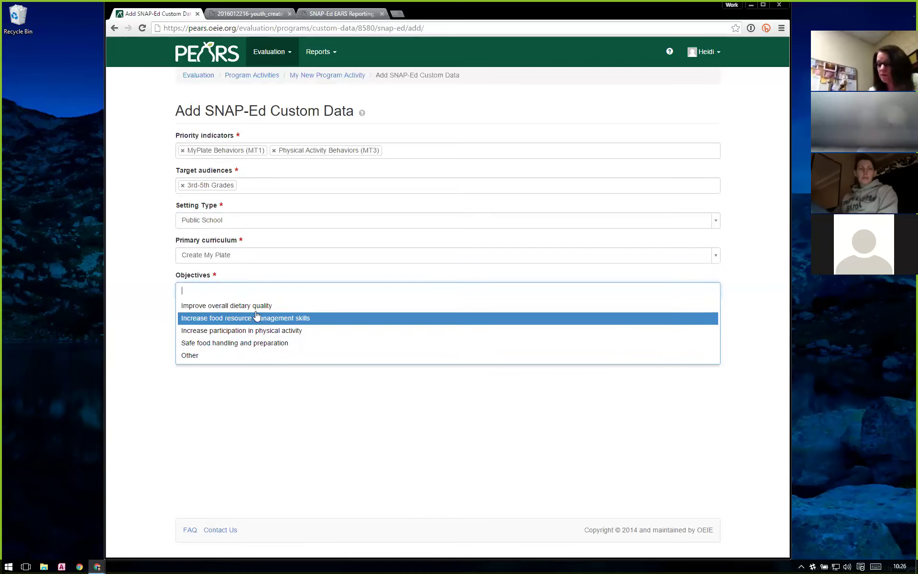
click(355, 307)
click(323, 290)
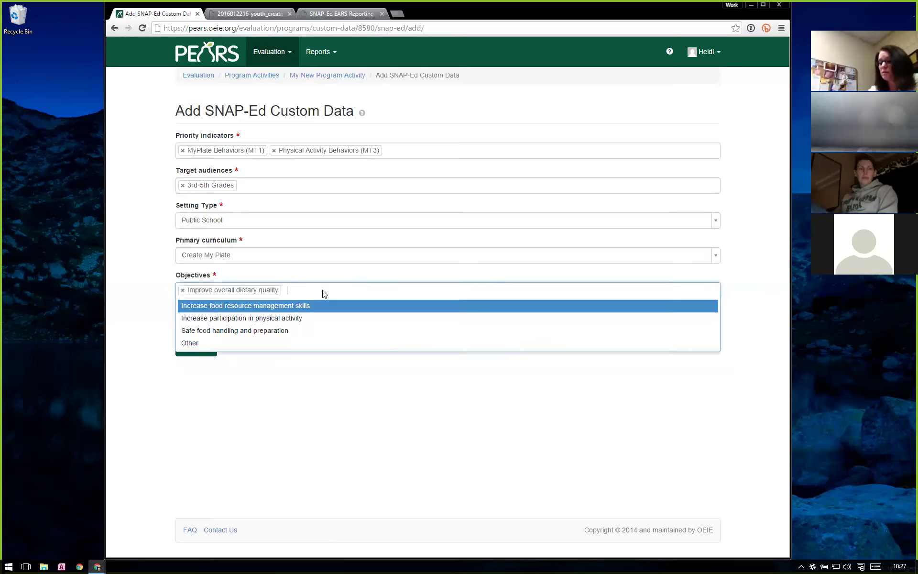
click(314, 321)
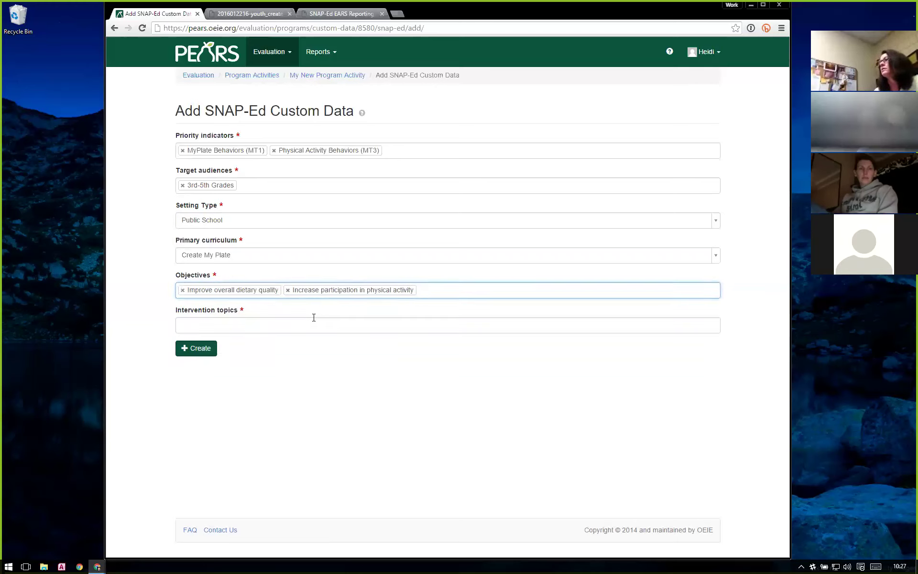
- Add the intervention topics MyPlate, Physical activity and Food safety, and create the SNAP-Ed custom data record
click(313, 324)
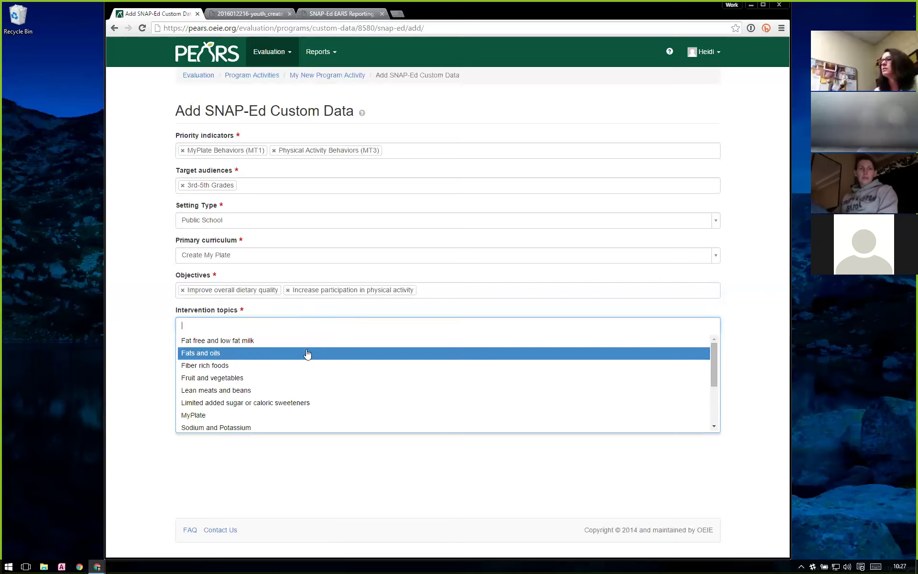
click(240, 416)
click(256, 328)
scroll(246, 389, down, 2)
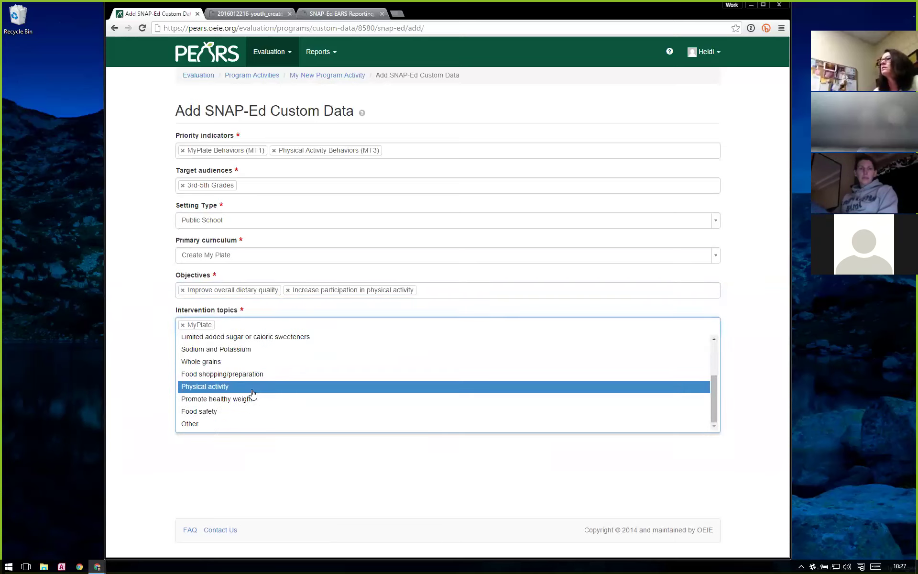
click(250, 385)
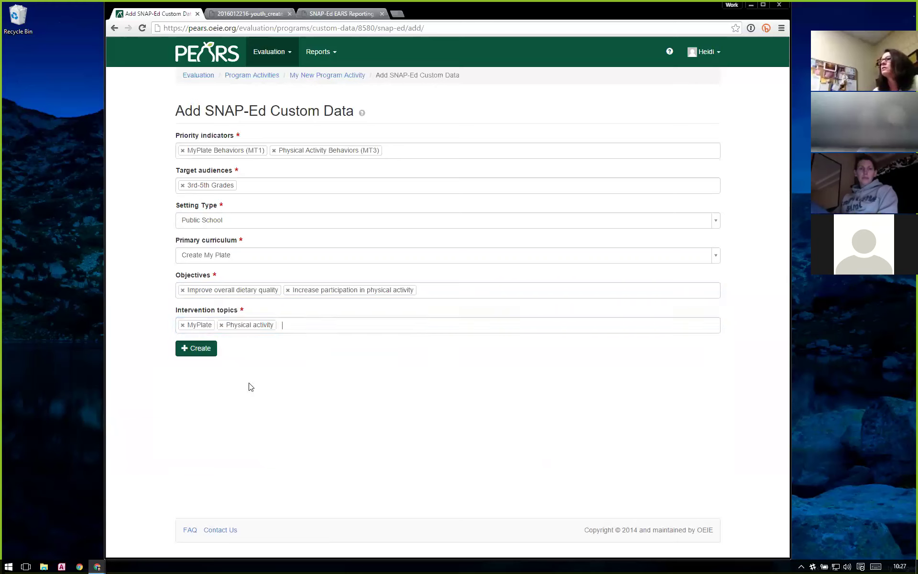
click(334, 327)
scroll(289, 378, down, 2)
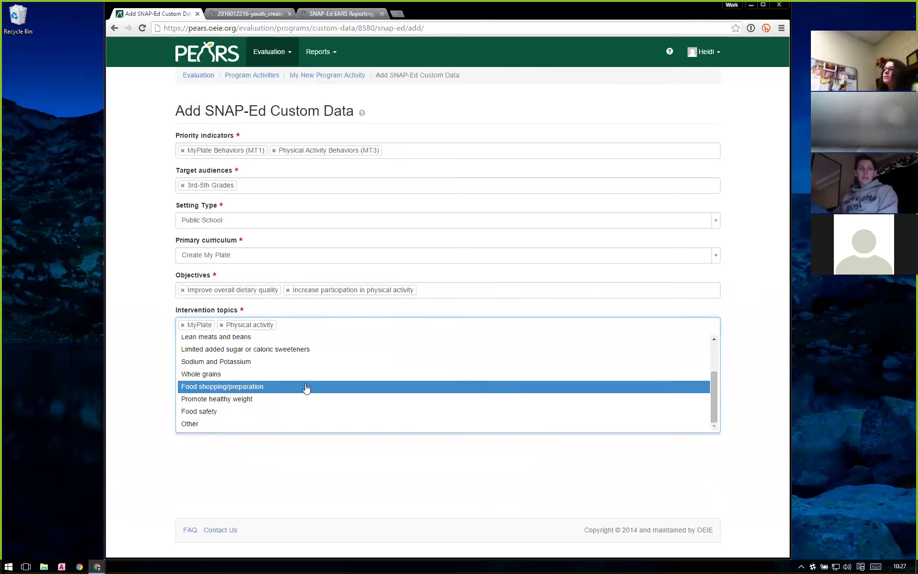
click(238, 413)
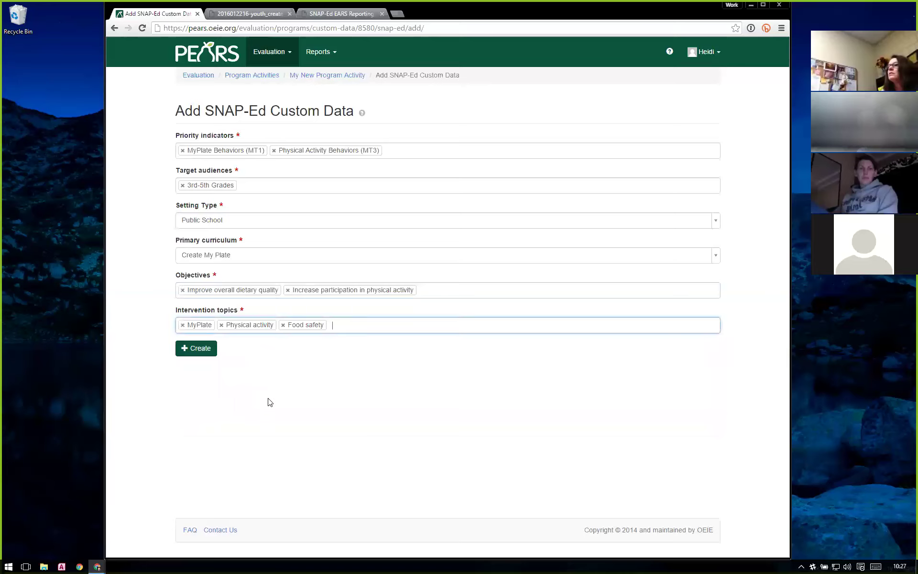
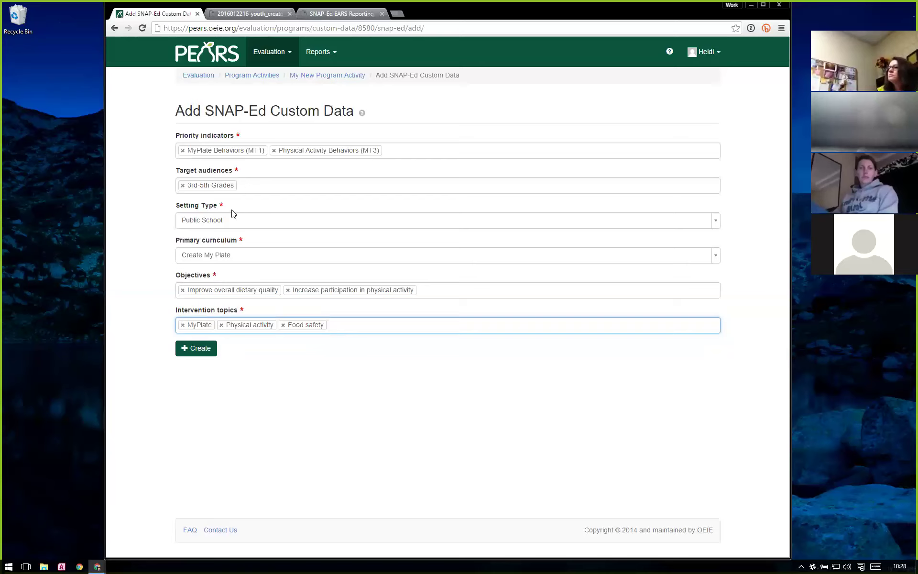
click(209, 348)
- Review the saved program activity, open its general information for editing, and return to the activity page without making changes
scroll(281, 305, down, 3)
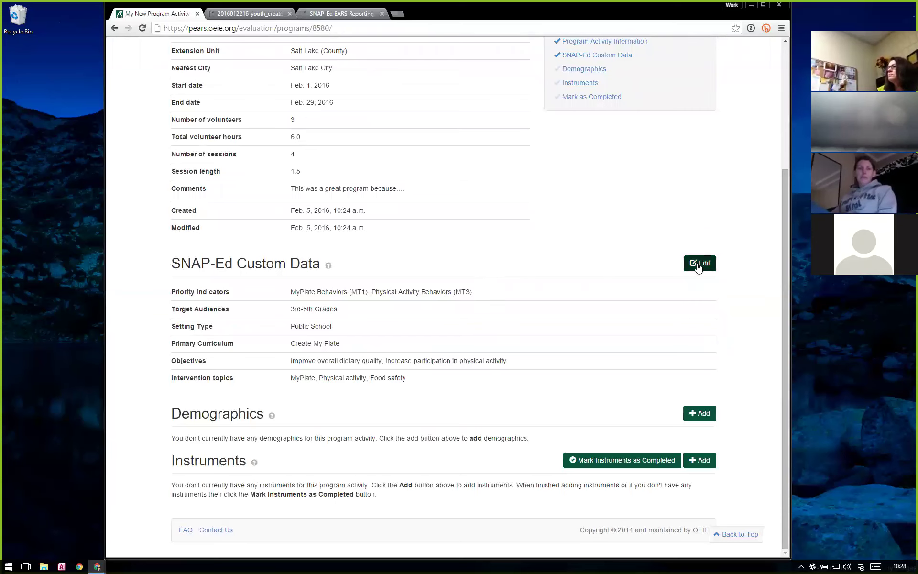
scroll(605, 266, up, 4)
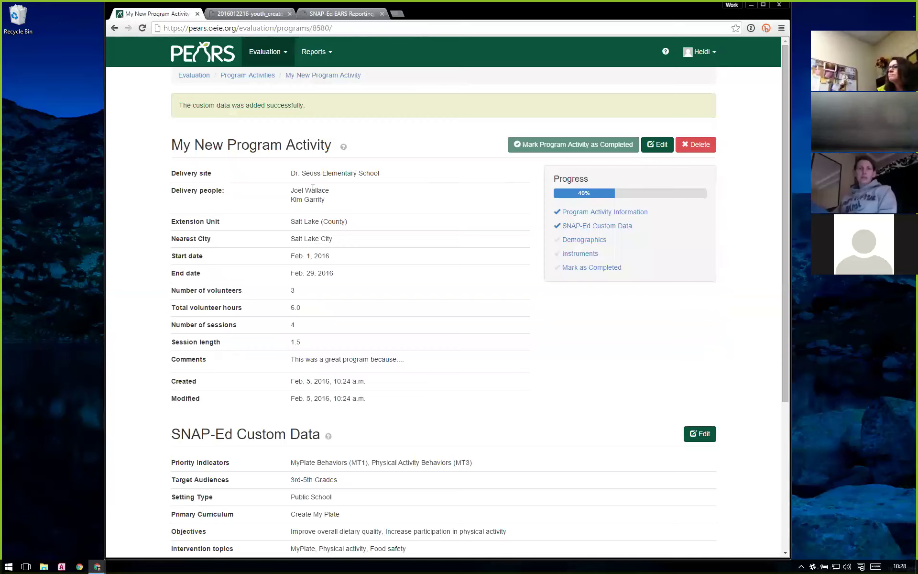
click(659, 146)
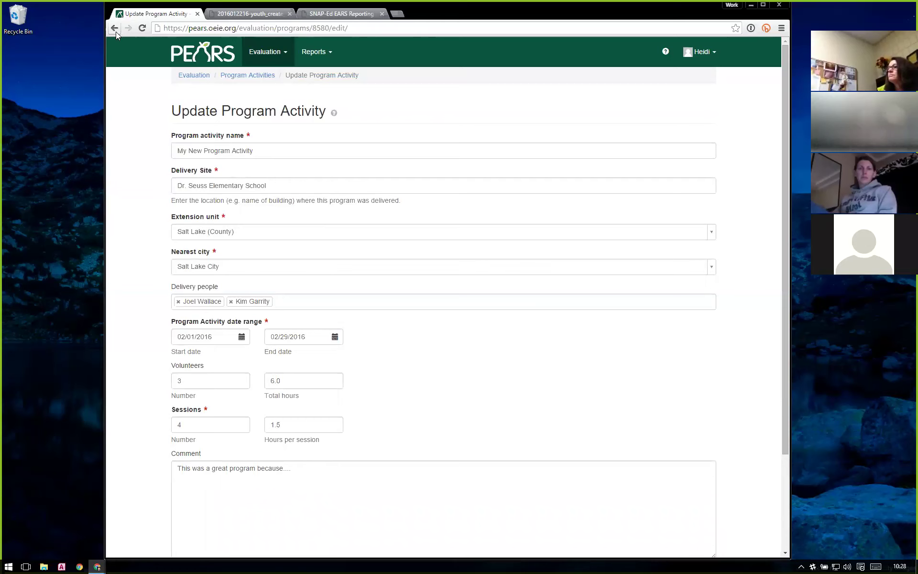
click(267, 75)
click(249, 183)
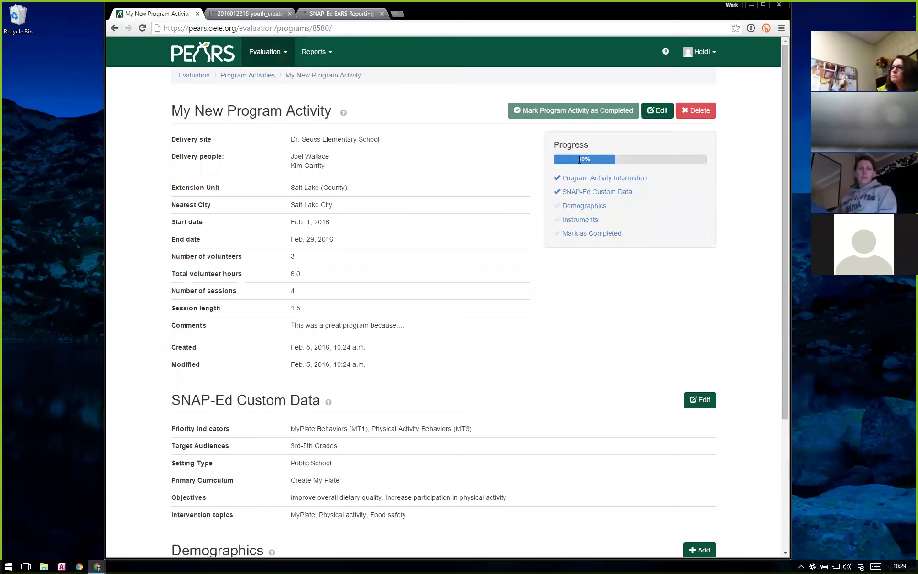
- Start adding the activity's demographics and set the total participants to 15 overall, 7 male and 8 female
click(602, 207)
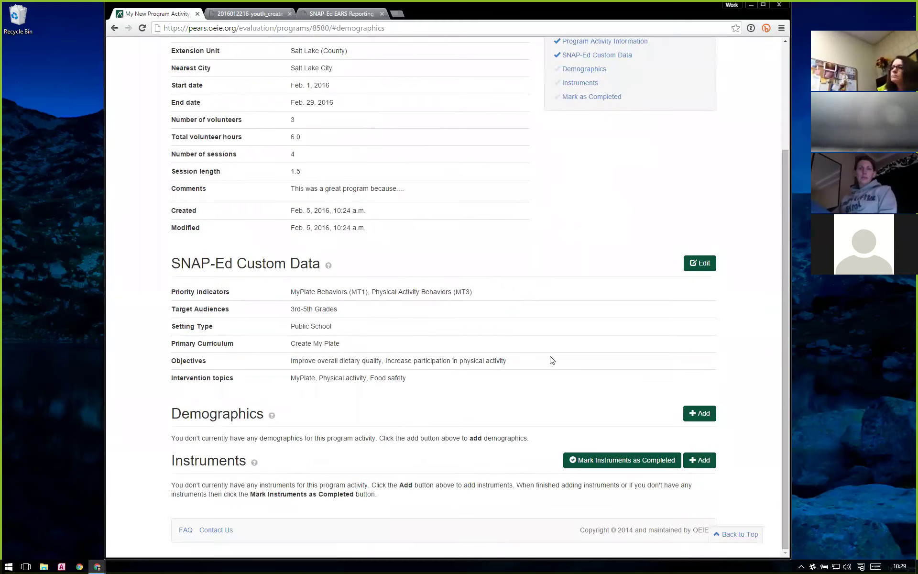
click(697, 413)
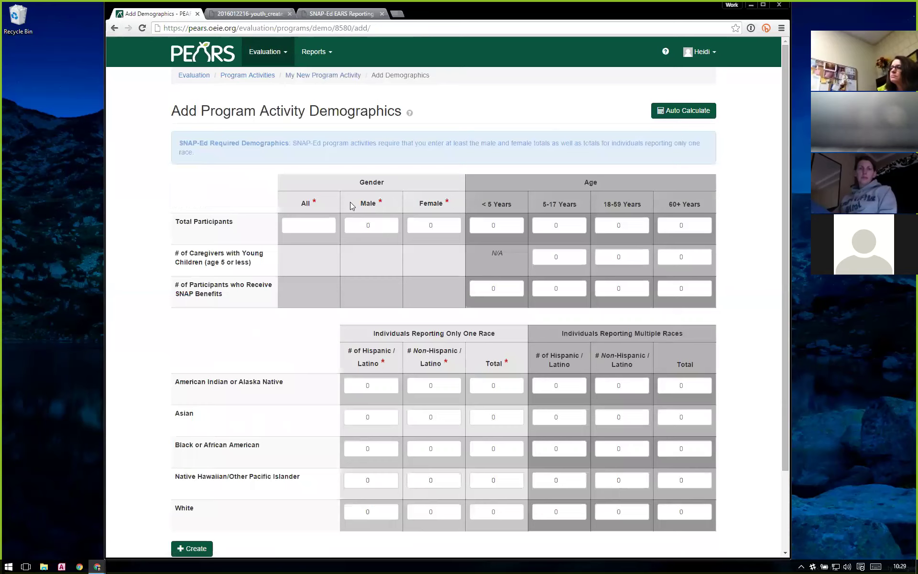
click(321, 226)
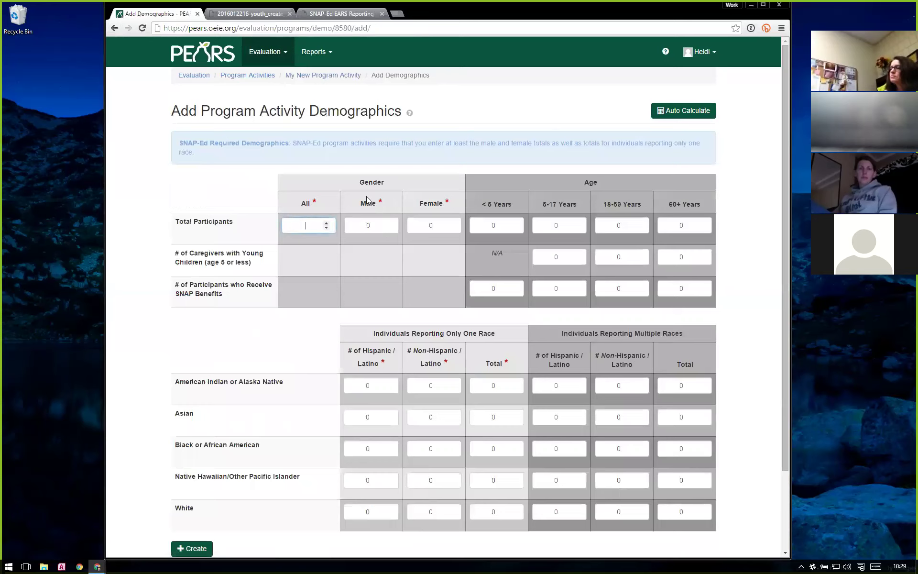
text(15)
click(385, 226)
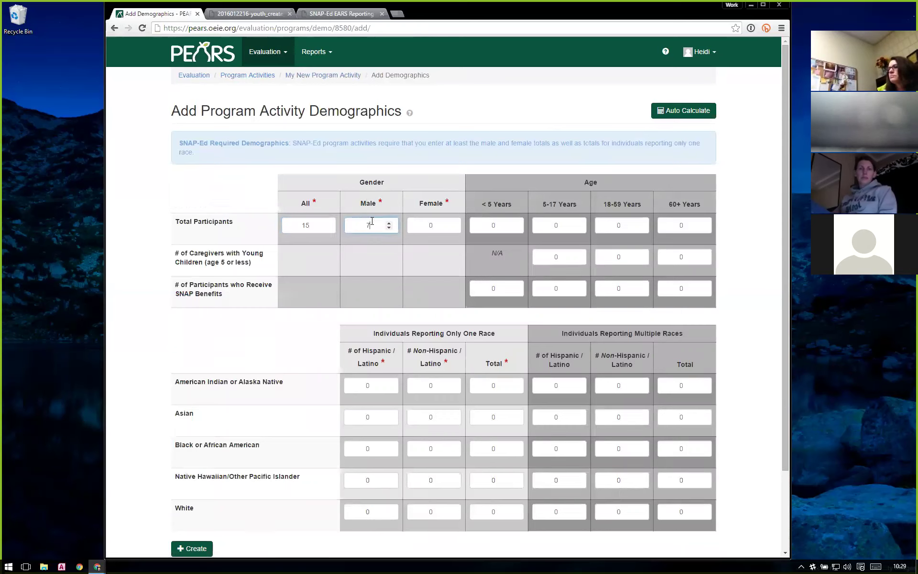
key(Tab)
- For ages 5-17 Years, set the total participants to 15 and the participants who receive SNAP benefits to 10
click(543, 227)
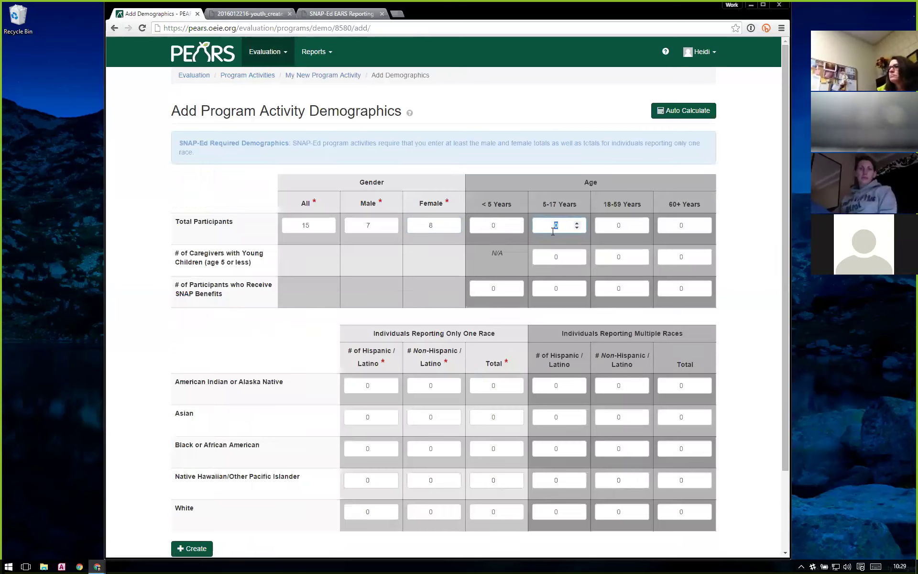
text(16)
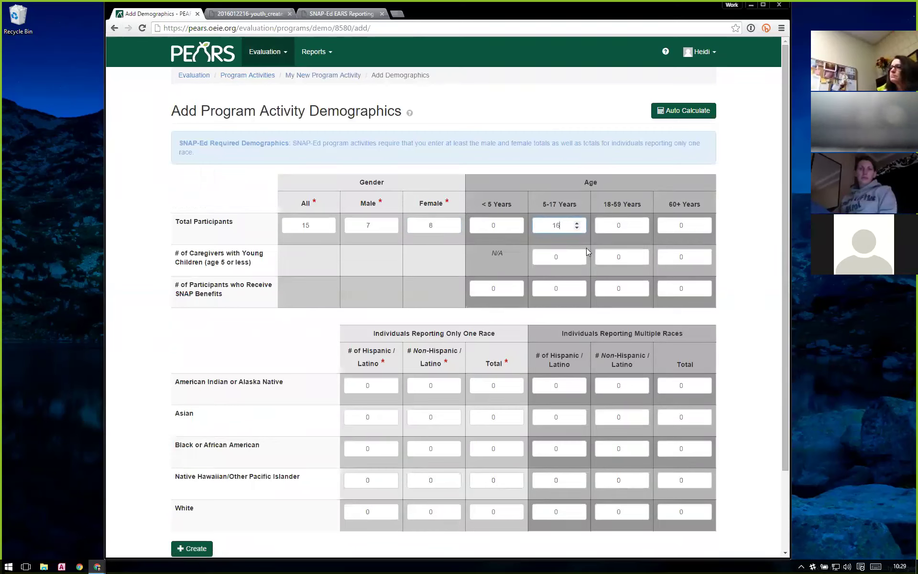
click(577, 288)
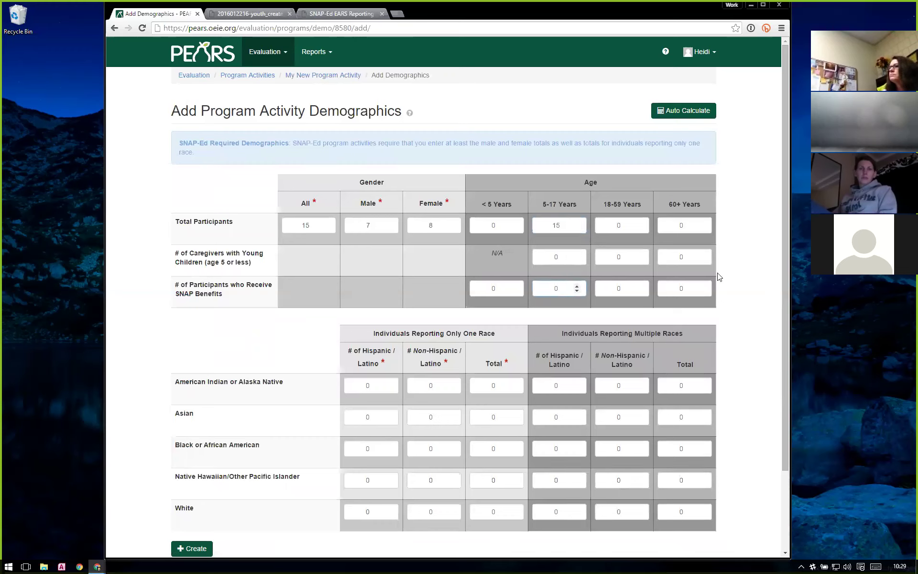
scroll(419, 363, down, 1)
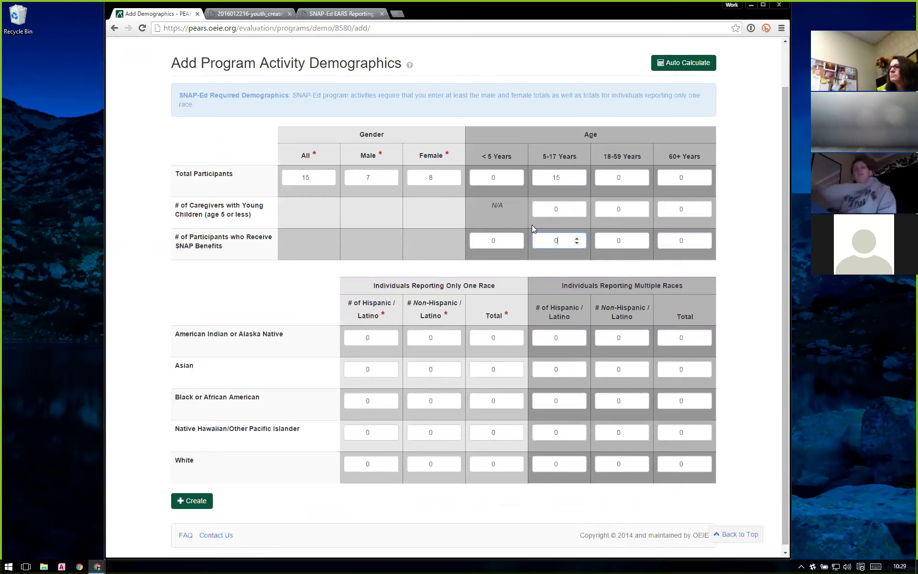
key(BackSpace)
text(10)
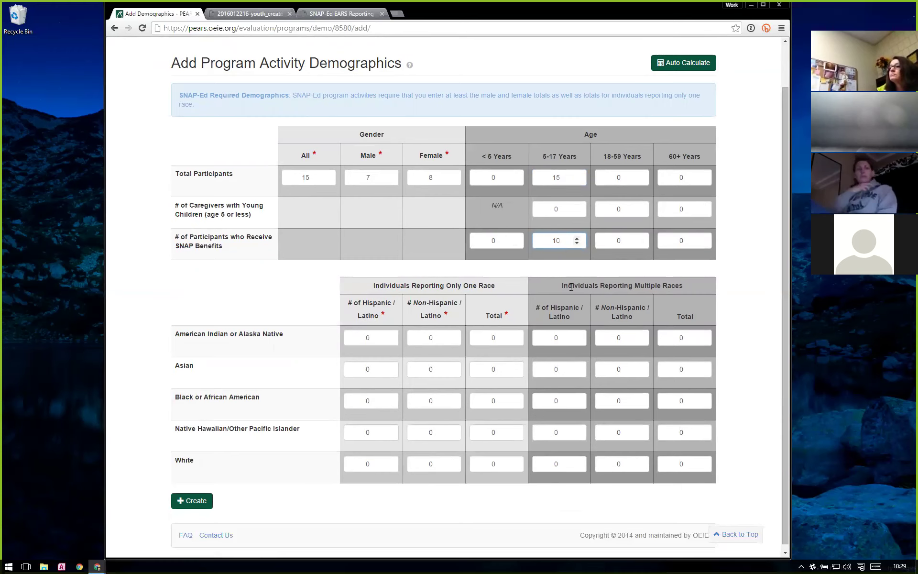
- For individuals reporting only one race, set the non-Hispanic and total counts to 10 for White and 3 for American Indian or Alaska Native
scroll(430, 323, down, 1)
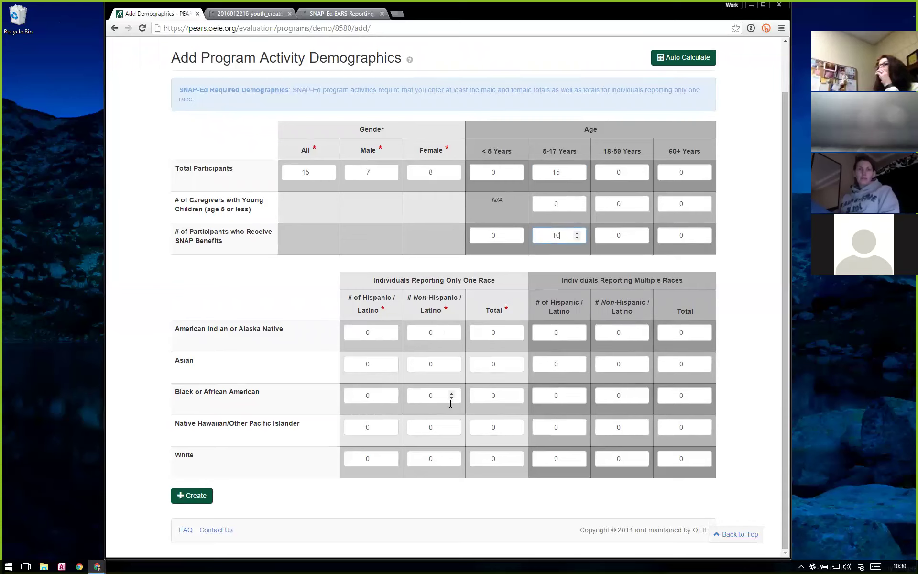
drag(441, 458, 427, 453)
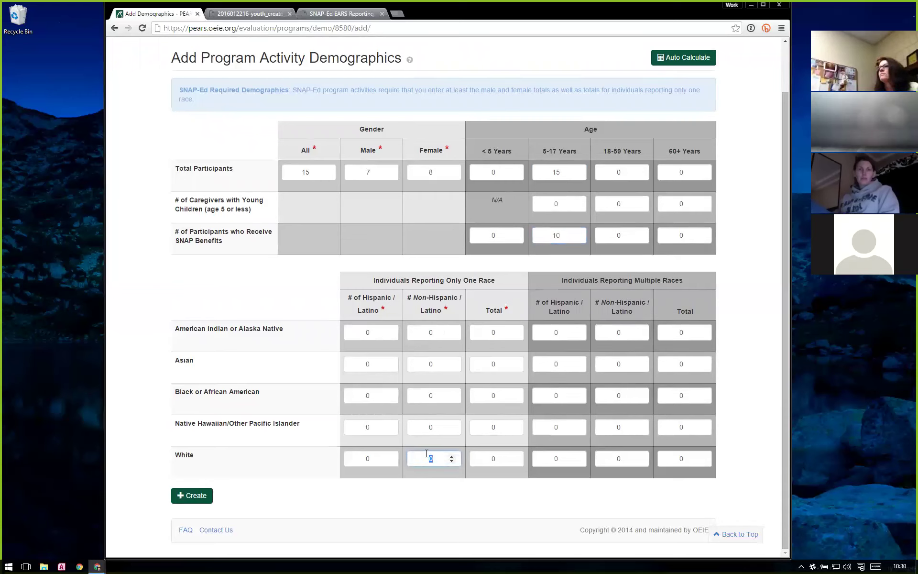
text(10)
key(Tab)
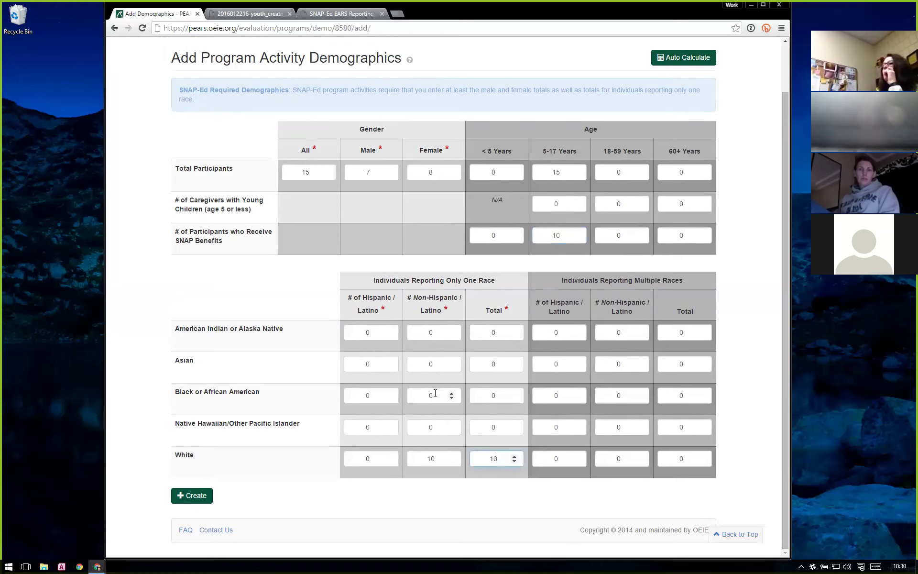
double_click(434, 332)
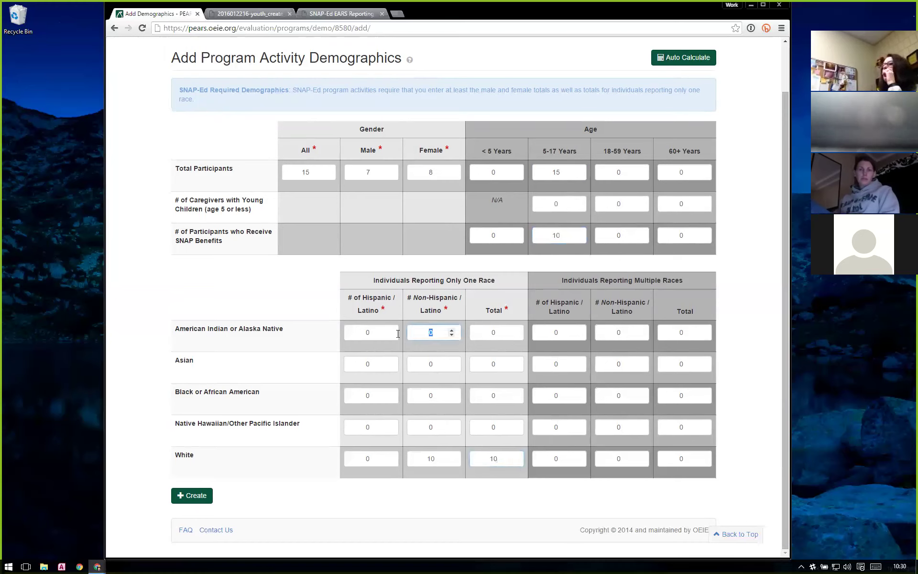
key(Tab)
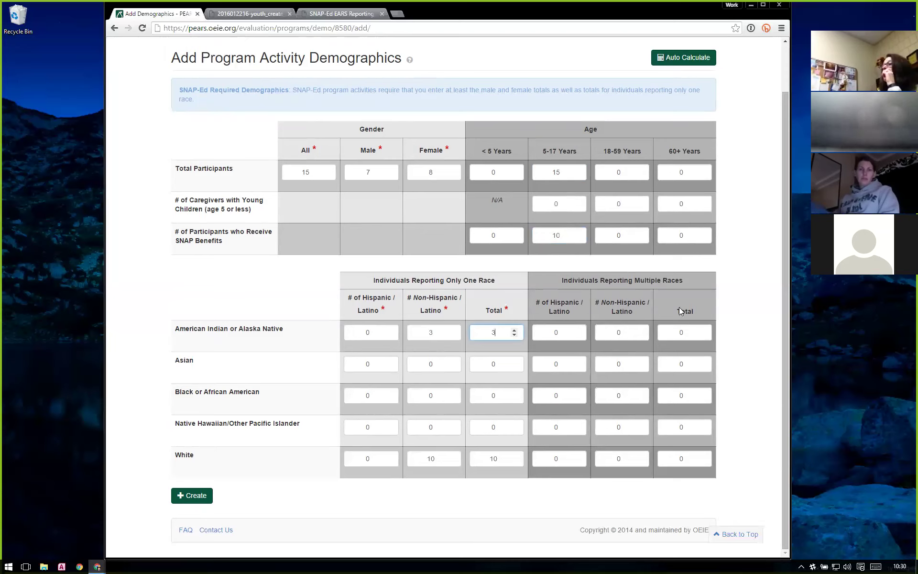
- For individuals reporting multiple races, set the non-Hispanic and total counts to 1 for both Asian and Black or African American
double_click(617, 367)
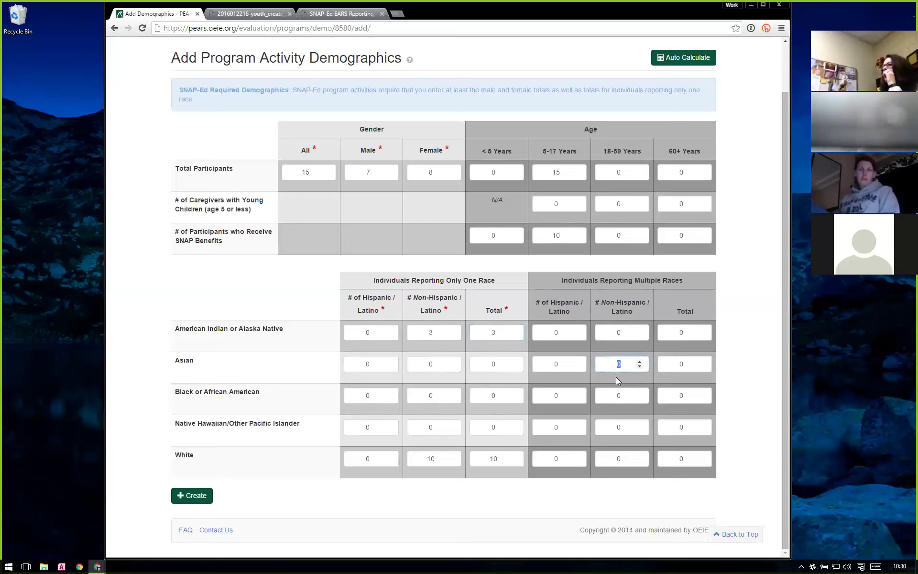
text(1)
double_click(630, 395)
text(1)
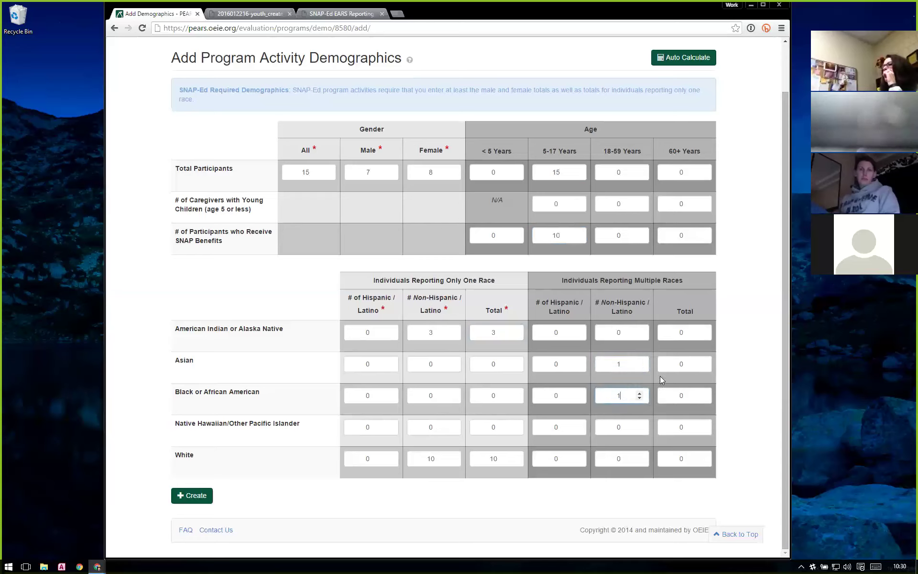
double_click(688, 362)
text(1)
double_click(683, 395)
text(1)
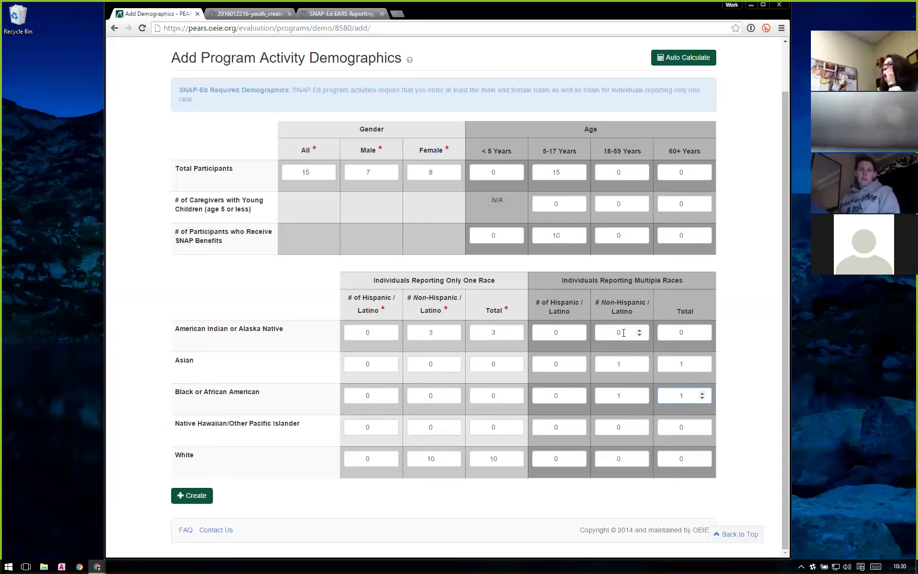
- In the multiple-races section, set the non-Hispanic and total counts to 1 for American Indian or Alaska Native and for White
drag(619, 333, 597, 332)
text(1)
double_click(626, 460)
text(1)
double_click(684, 458)
text(1)
double_click(682, 333)
text(1)
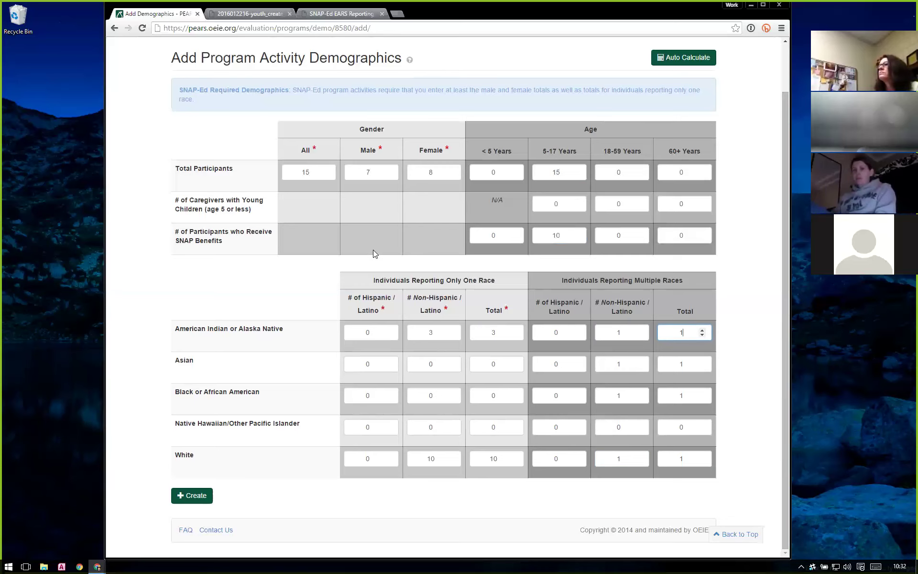
- Try to auto calculate the program activity's demographics, and dismiss the dialog
scroll(540, 220, up, 2)
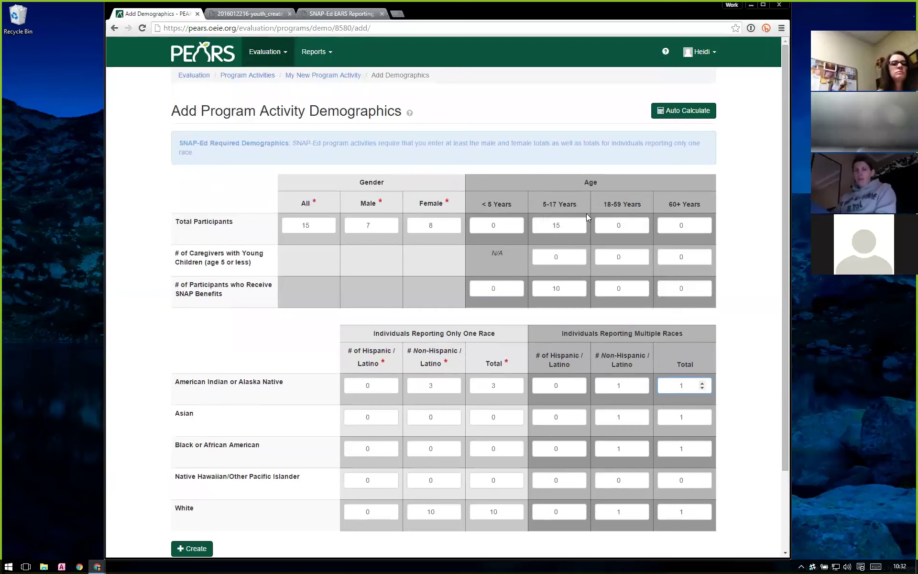
click(710, 114)
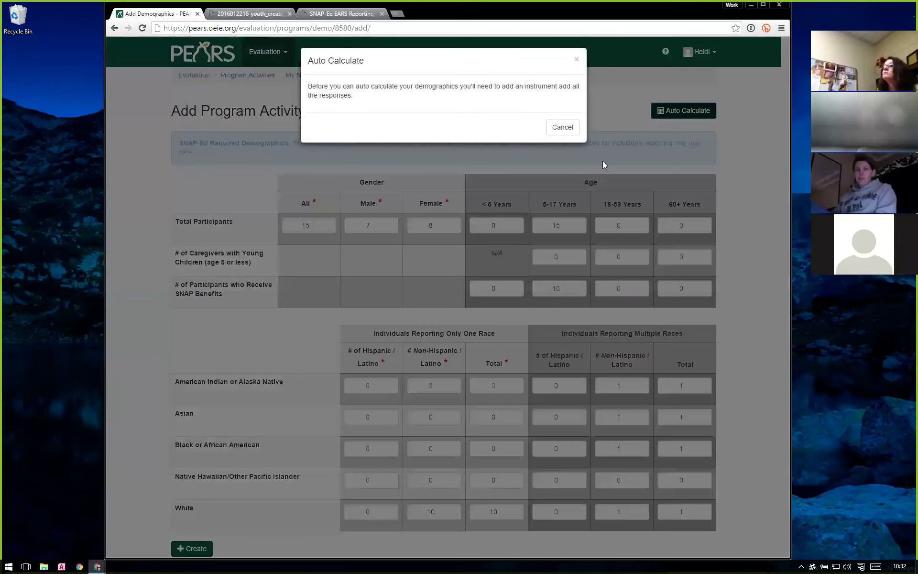
click(562, 132)
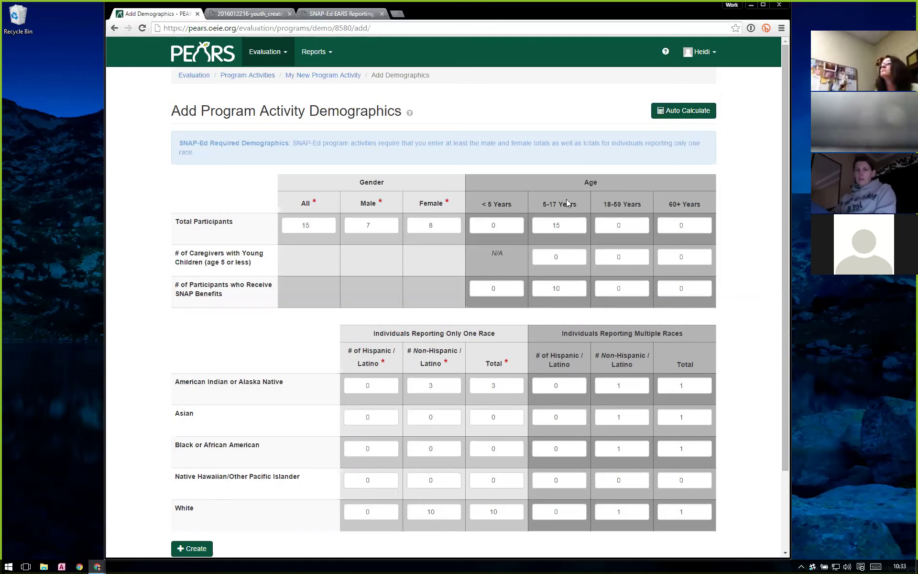
- Create the demographics record and review its saved tables on the program activity page
scroll(325, 246, down, 1)
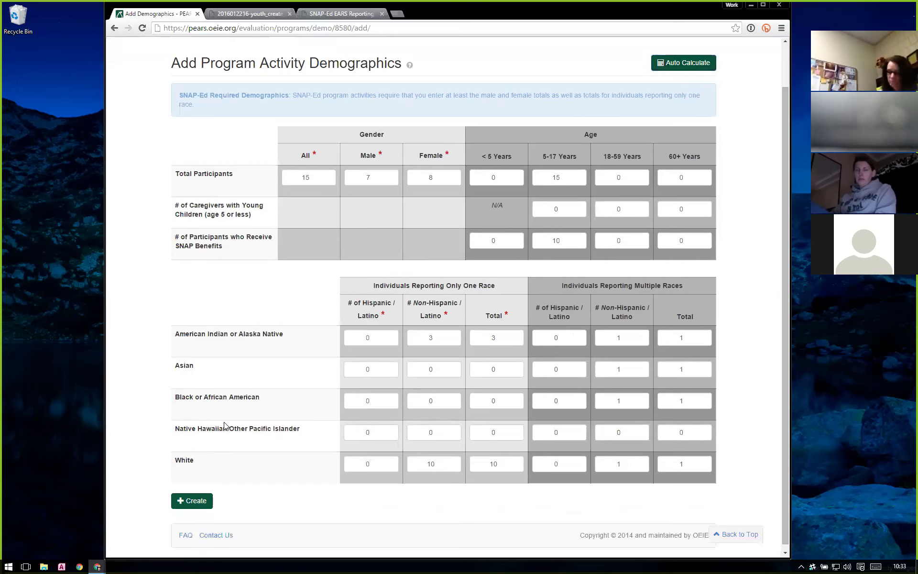
click(200, 506)
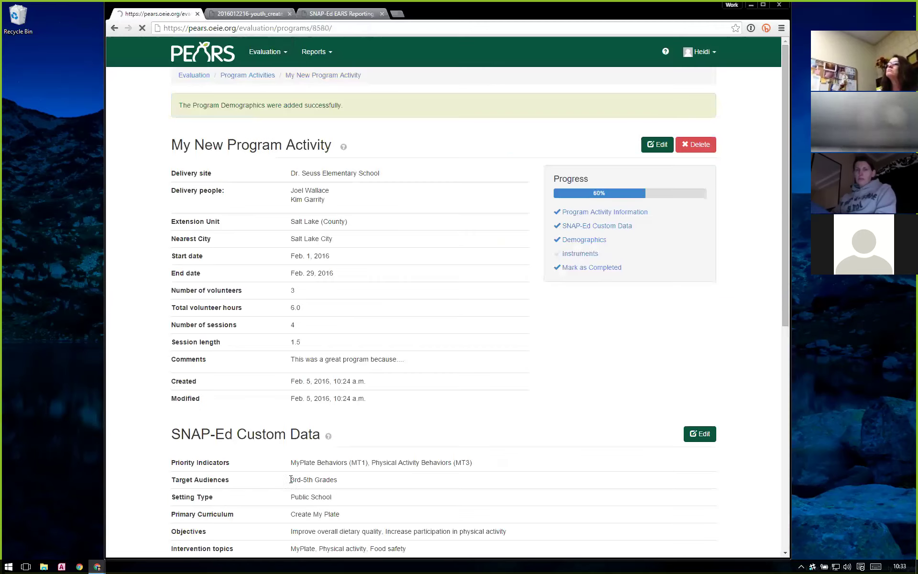
scroll(323, 371, down, 6)
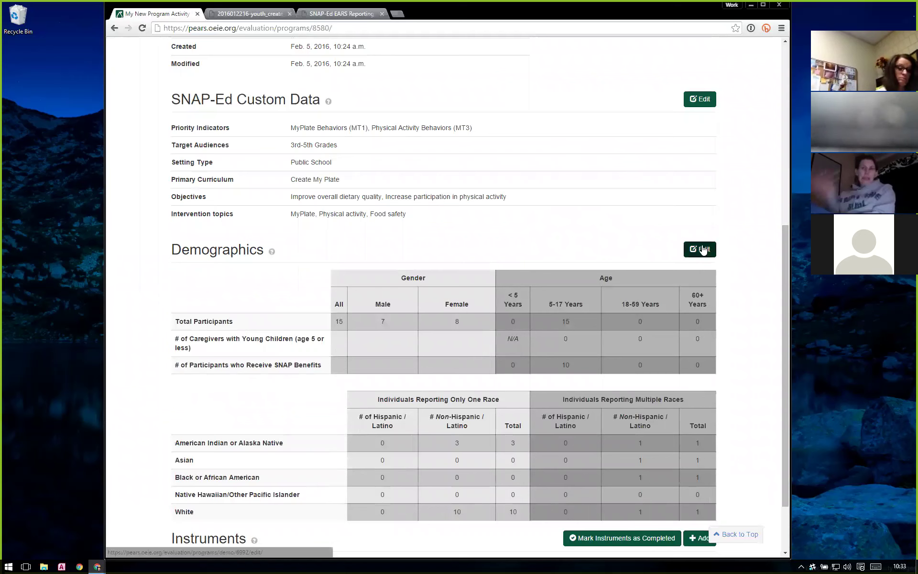
scroll(539, 229, up, 3)
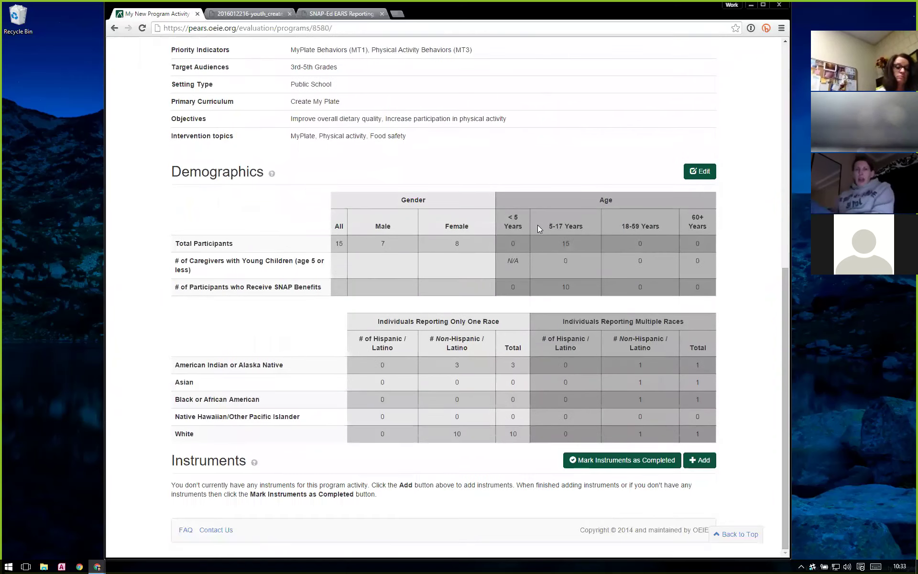
- Start adding an instrument to the program activity and choose My New Instrument as the evaluation instrument
scroll(539, 230, up, 3)
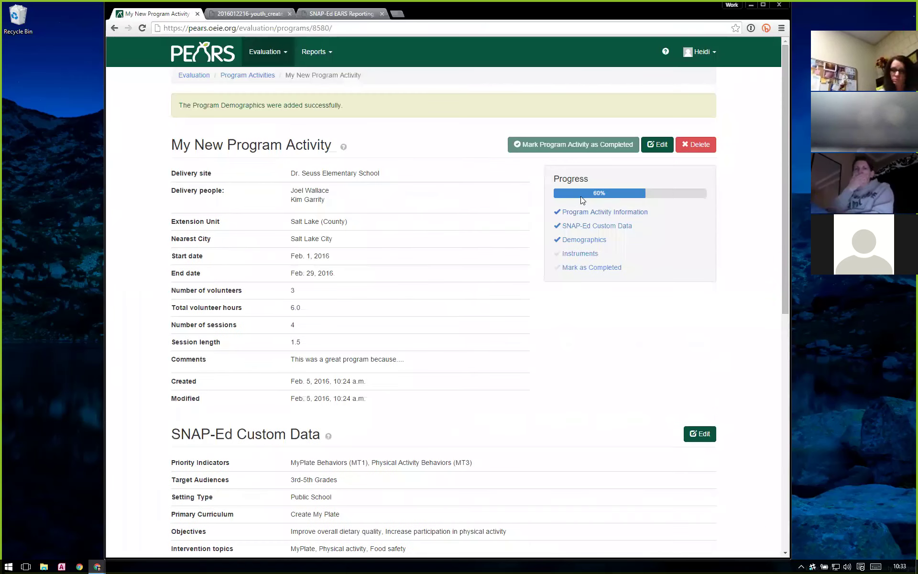
click(581, 240)
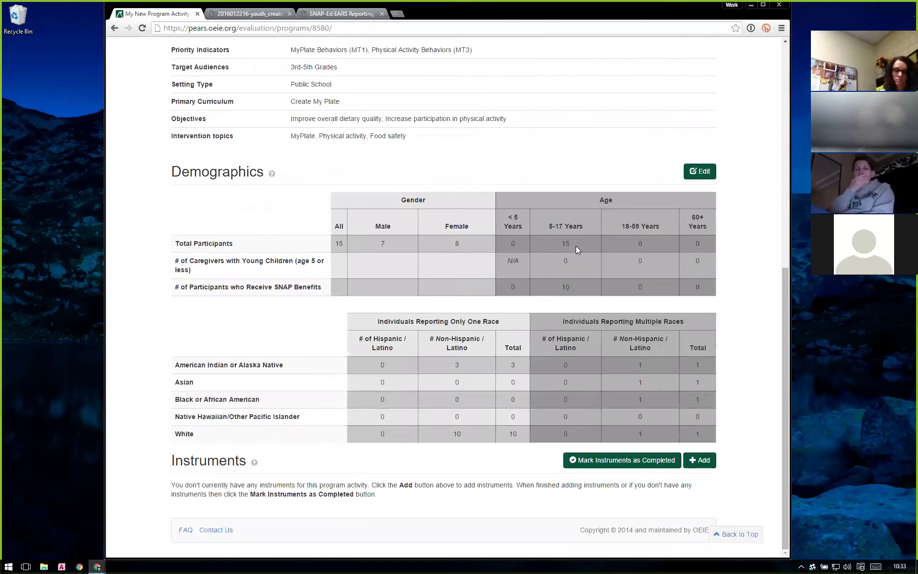
click(703, 460)
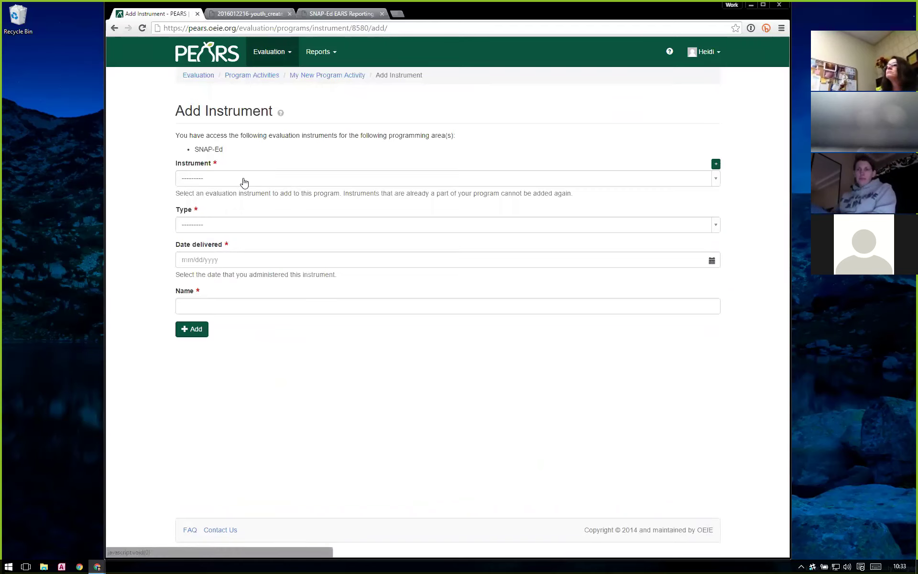
click(244, 182)
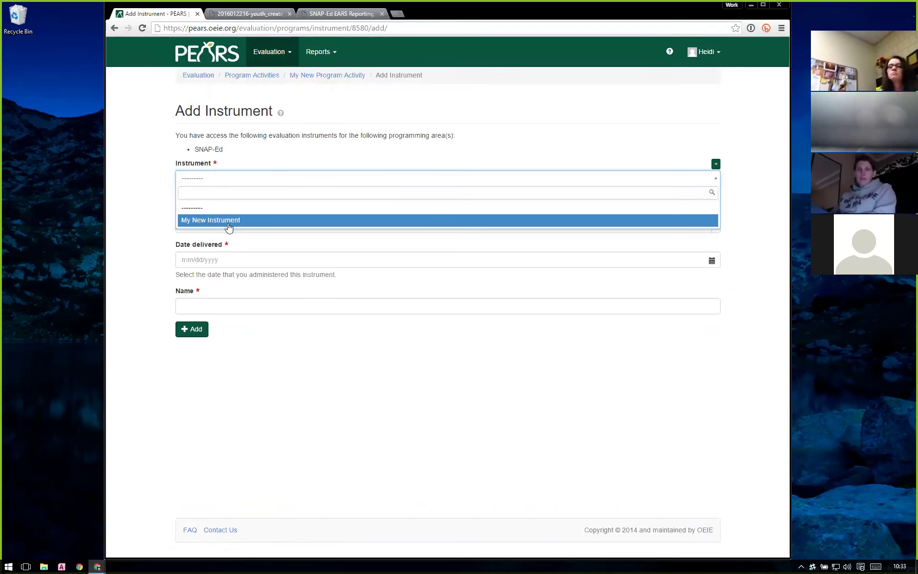
click(228, 221)
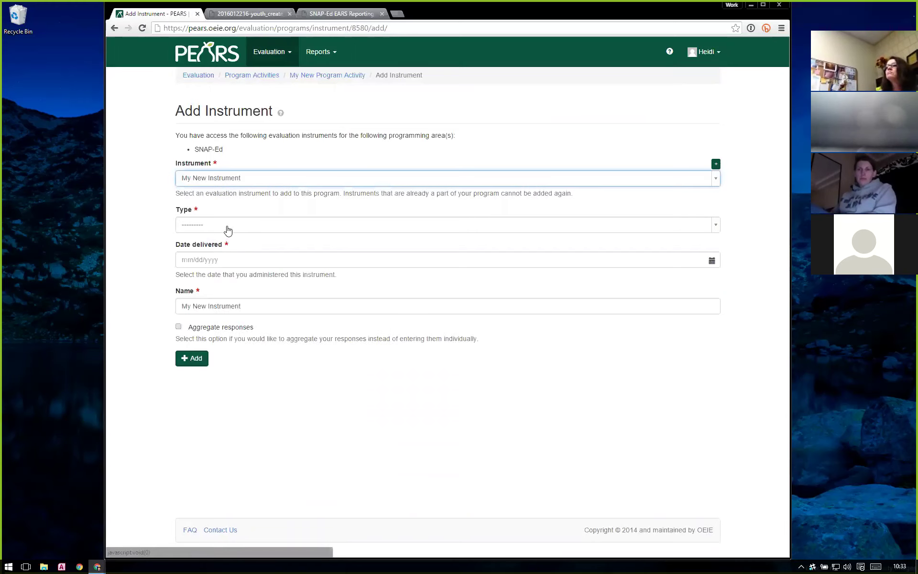
- Set the type to Pre-instrument and the date delivered to 02/03/2016, keep the default name, and add the instrument
click(250, 231)
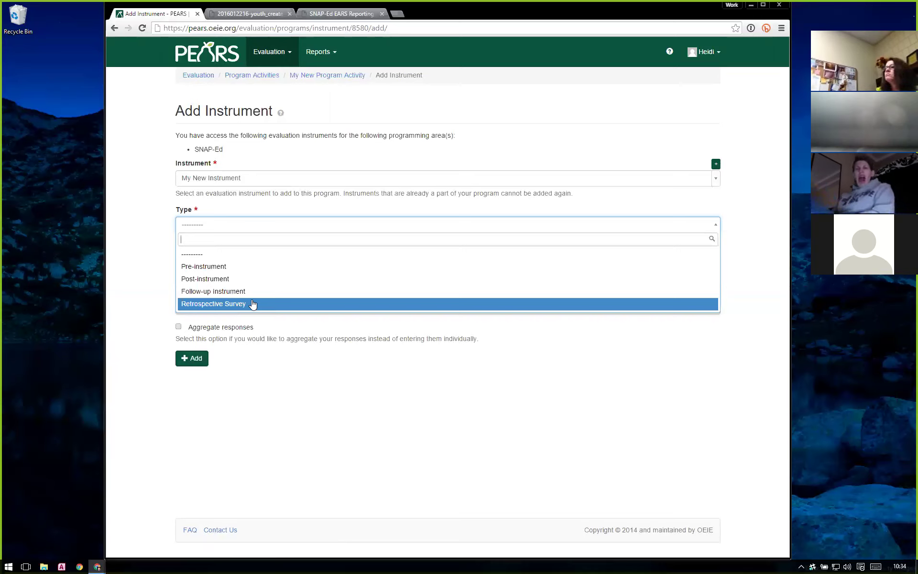
click(249, 266)
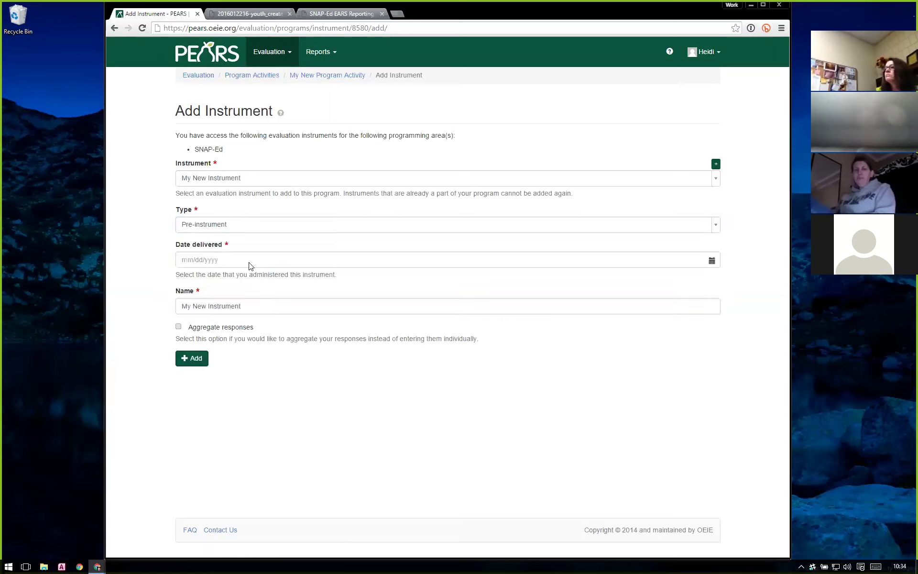
click(247, 263)
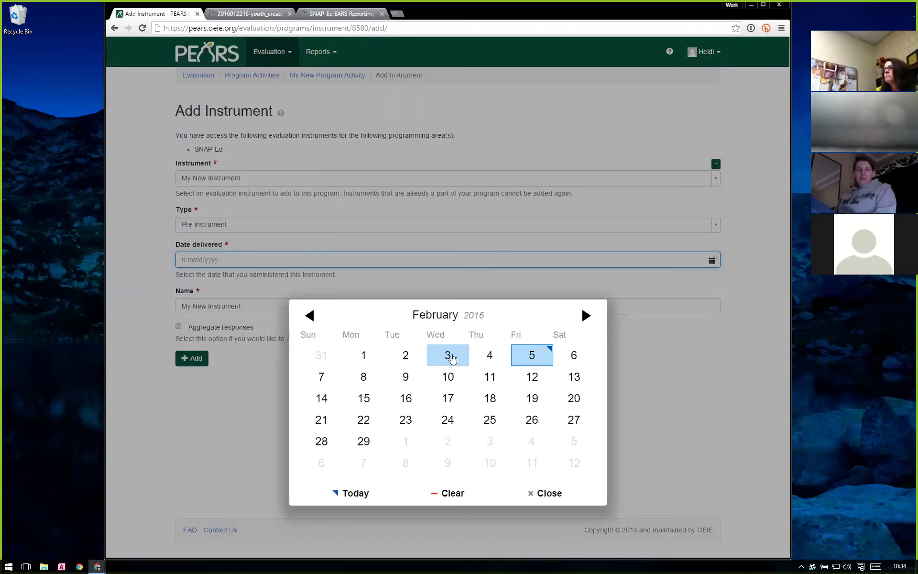
click(448, 355)
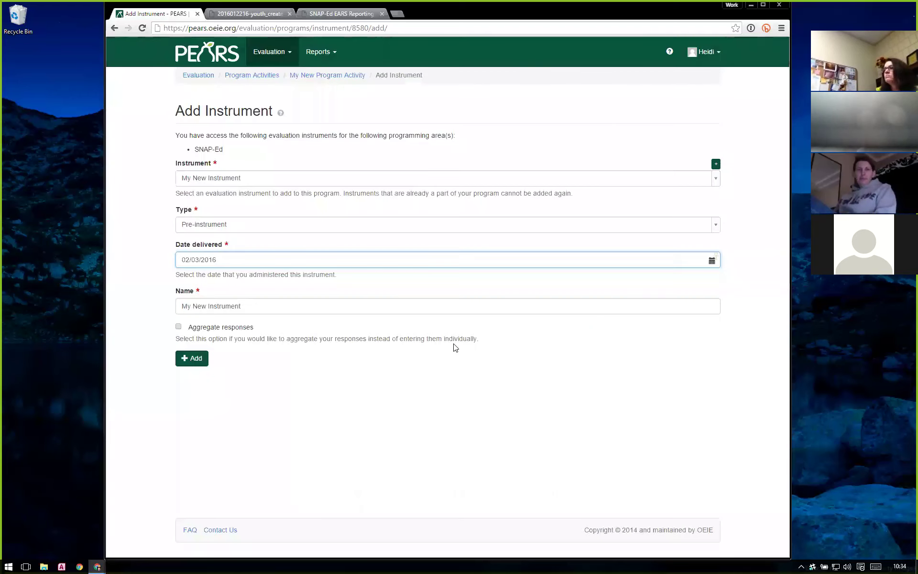
click(266, 308)
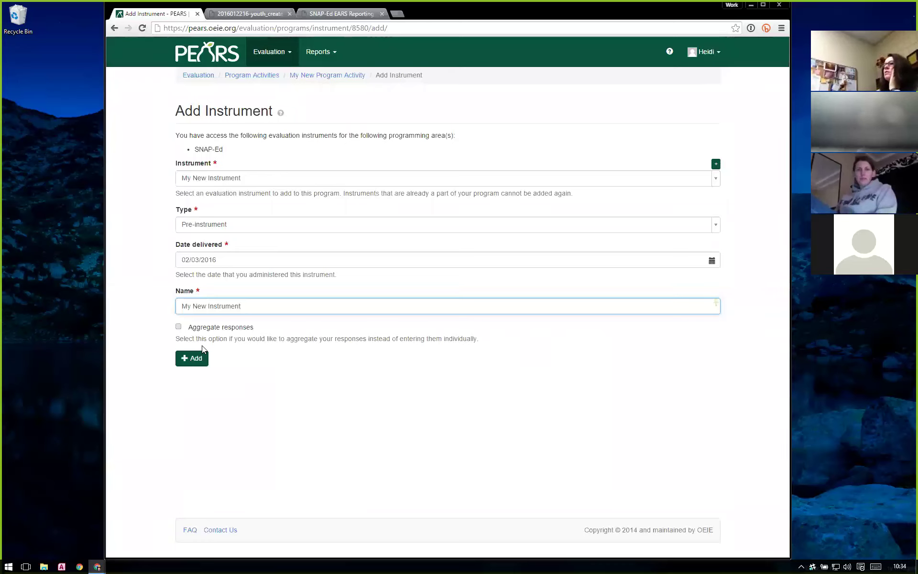
click(187, 359)
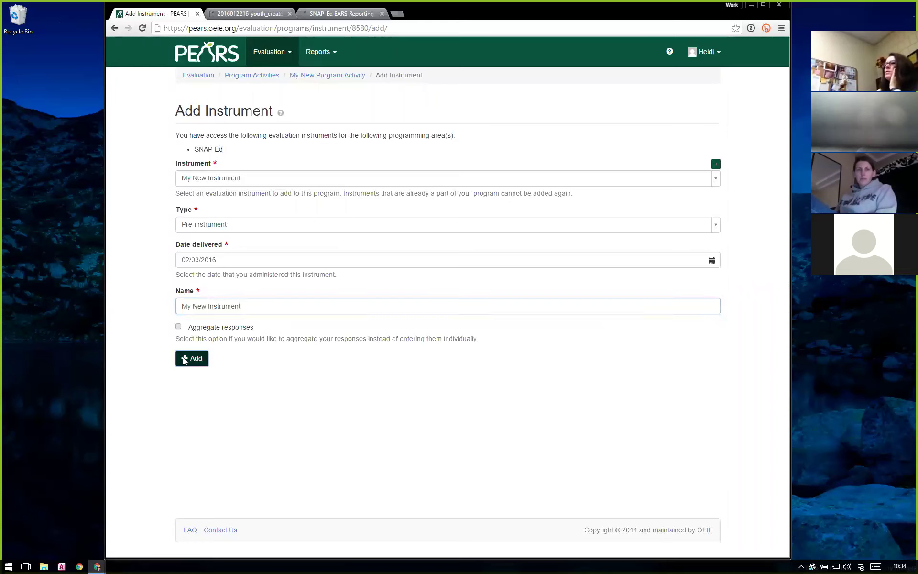
- Open the response entry form for the pre-instrument listed in the program activity's Instruments section
scroll(480, 188, down, 8)
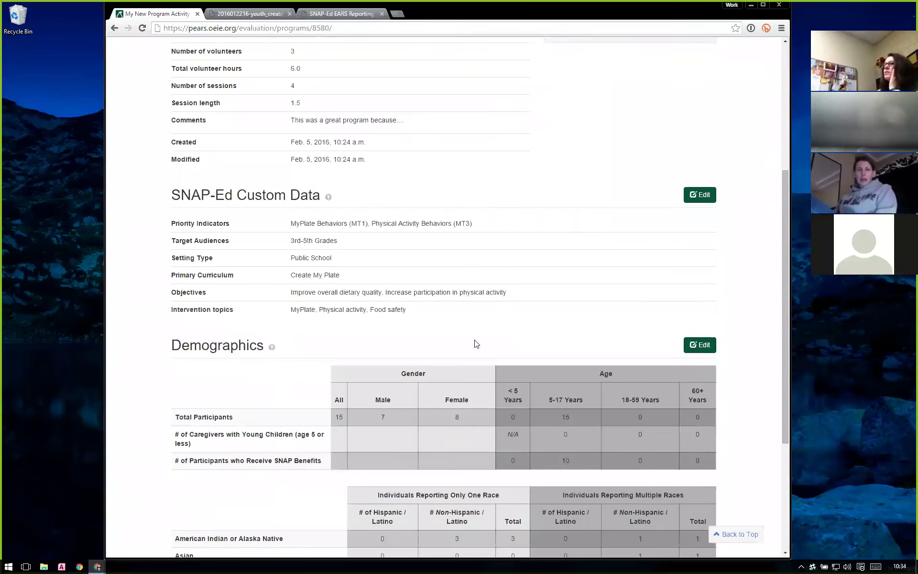
scroll(511, 428, down, 1)
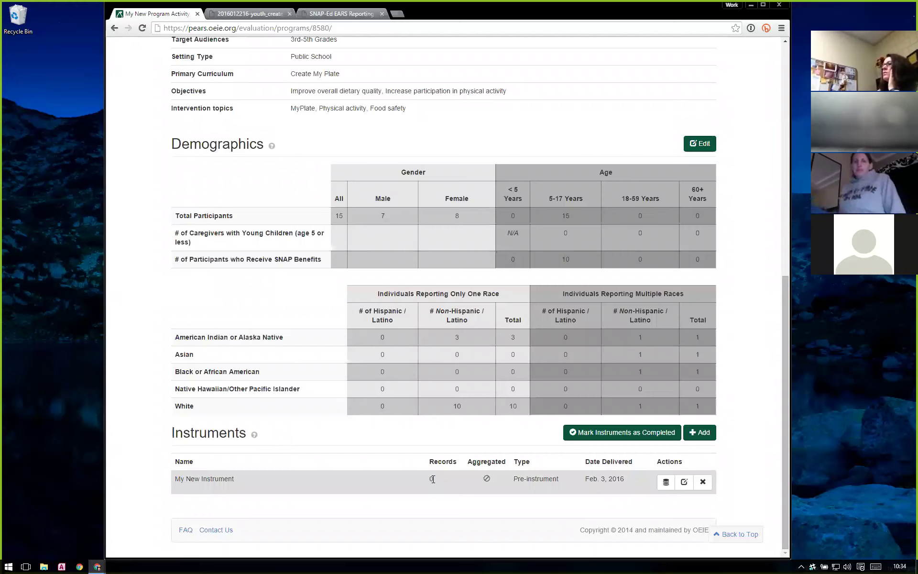
click(666, 483)
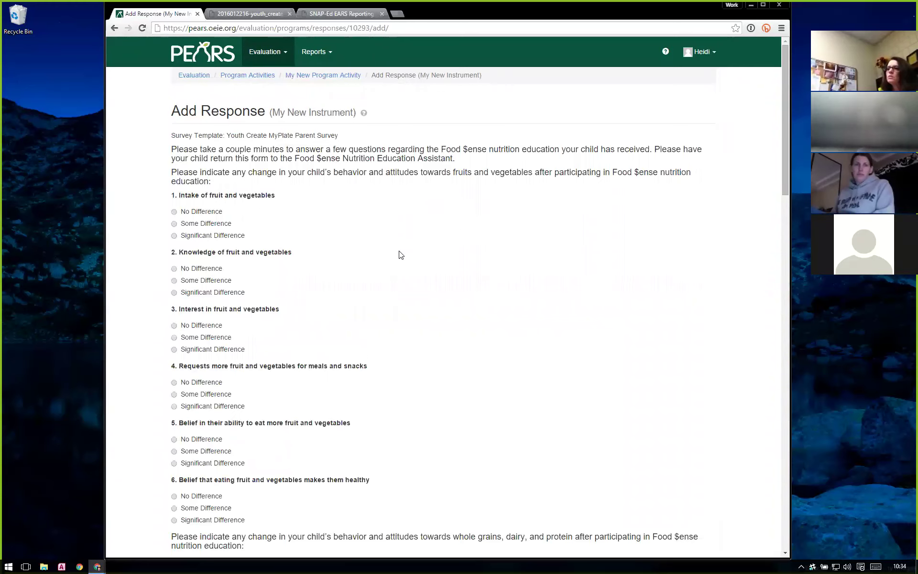
- Answer question 1 with No Difference, question 2 with Some Difference and question 3 with Significant Difference, and add the response
click(209, 213)
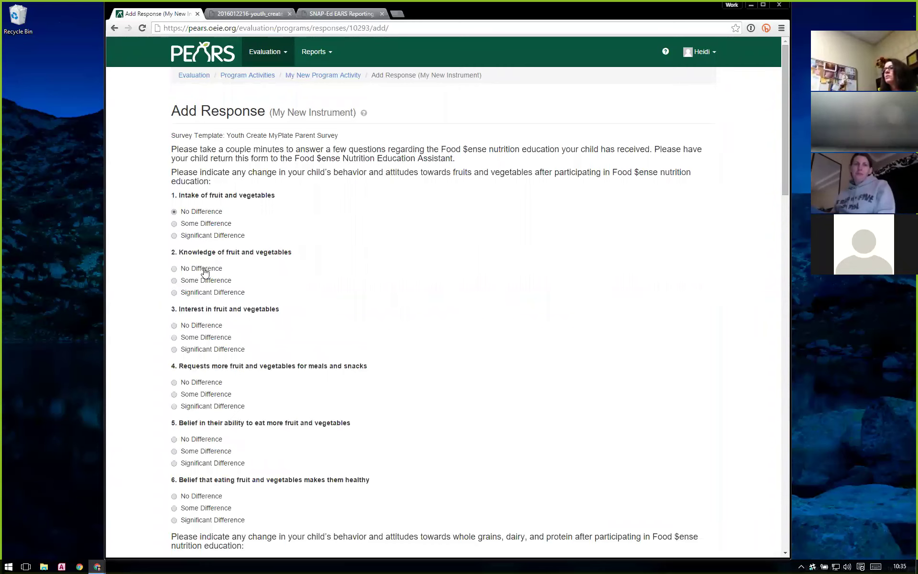
click(200, 283)
click(200, 350)
scroll(316, 266, down, 10)
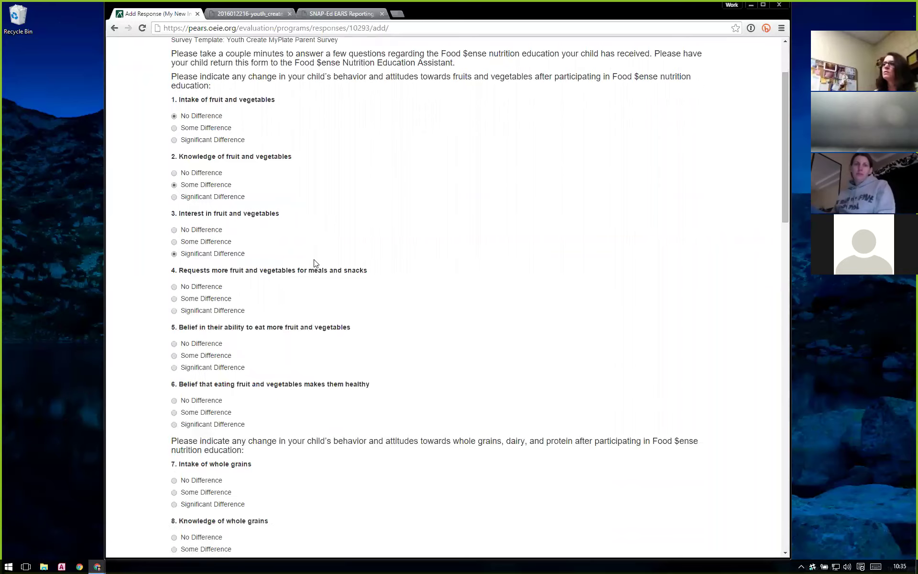
scroll(315, 263, down, 14)
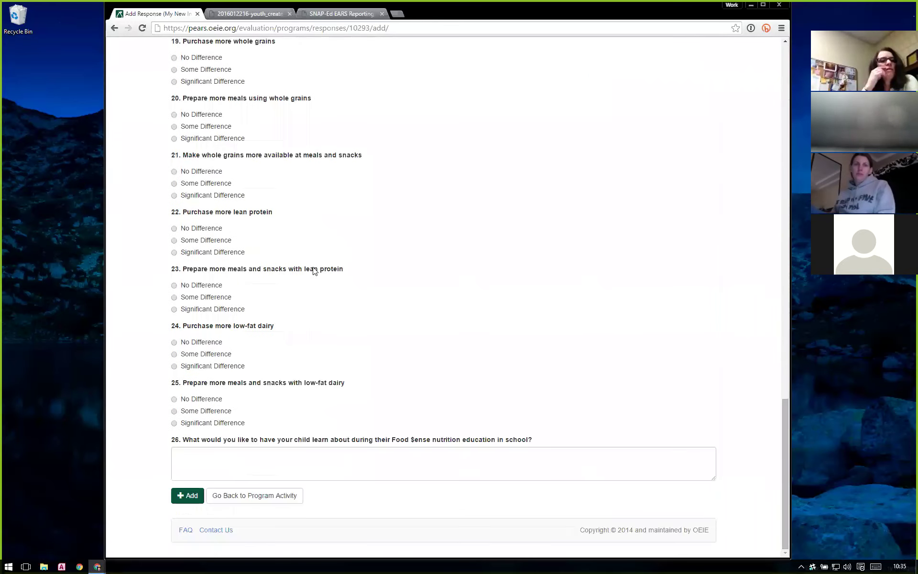
click(188, 496)
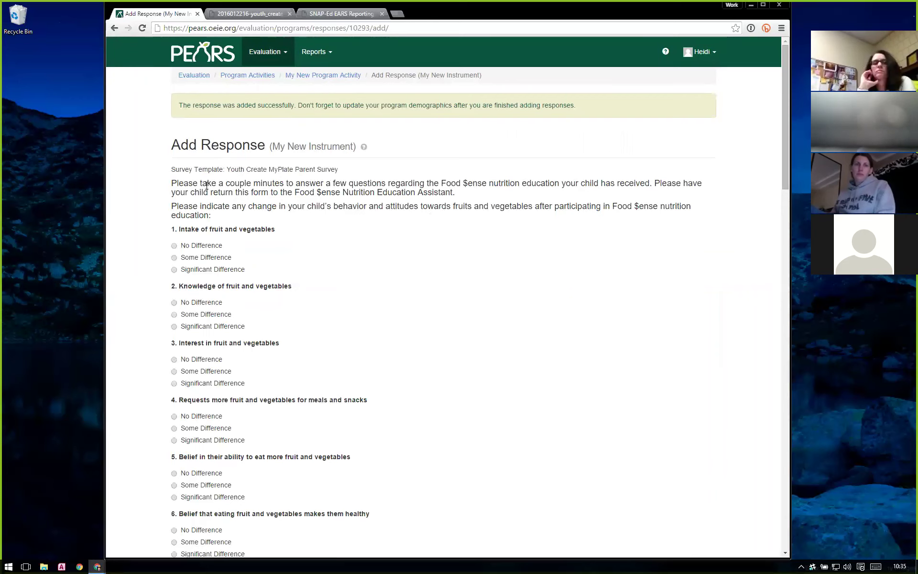
- Reopen saved response 1, answer question 25 about low-fat dairy meals and snacks with Some Difference, and update the response
scroll(201, 271, down, 15)
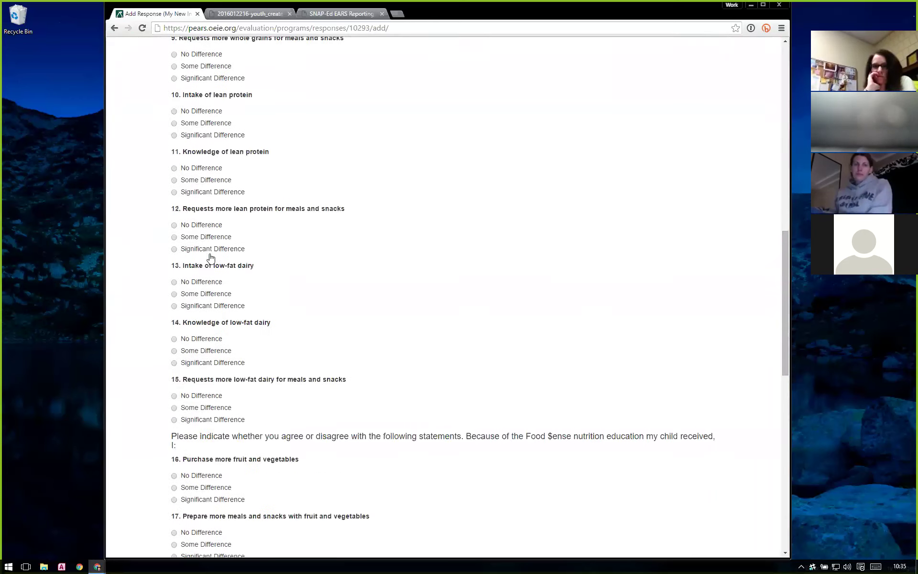
scroll(208, 258, down, 12)
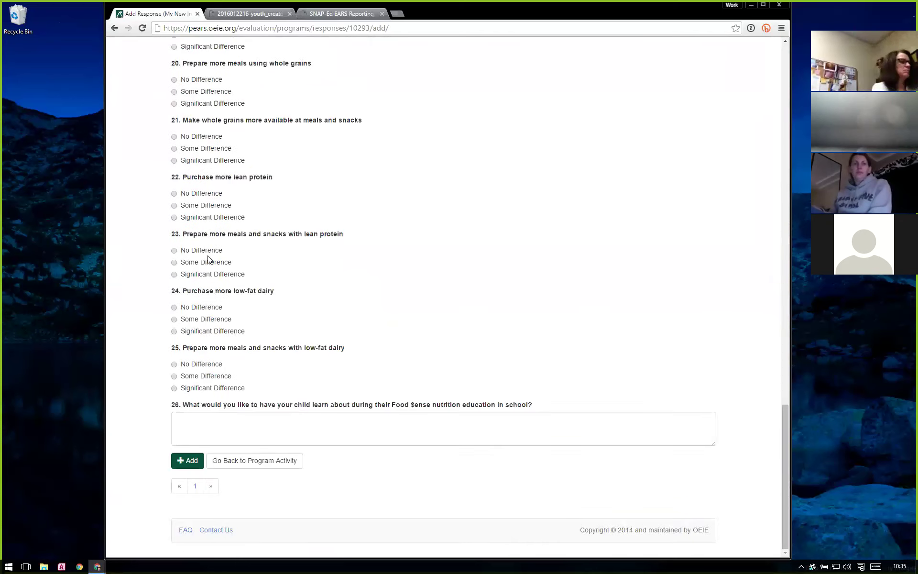
click(195, 489)
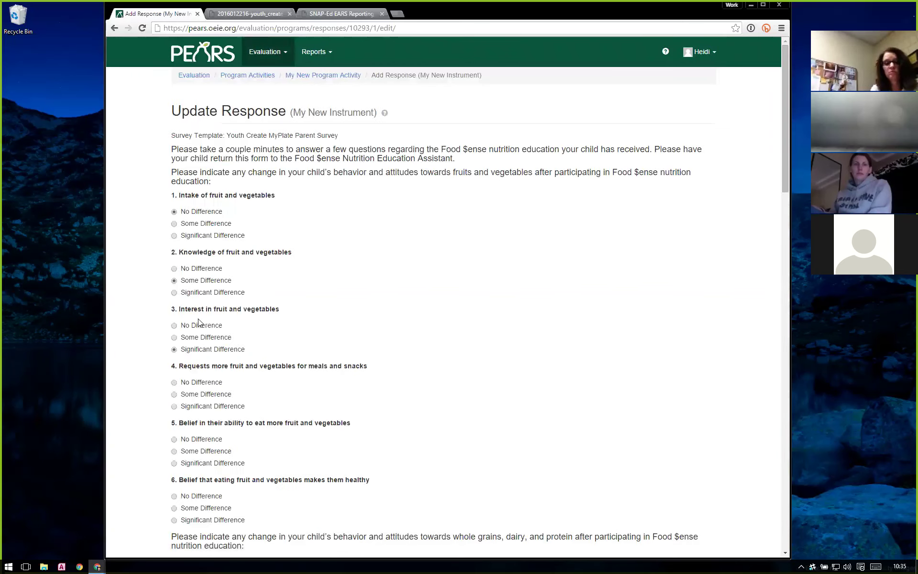
scroll(198, 319, down, 14)
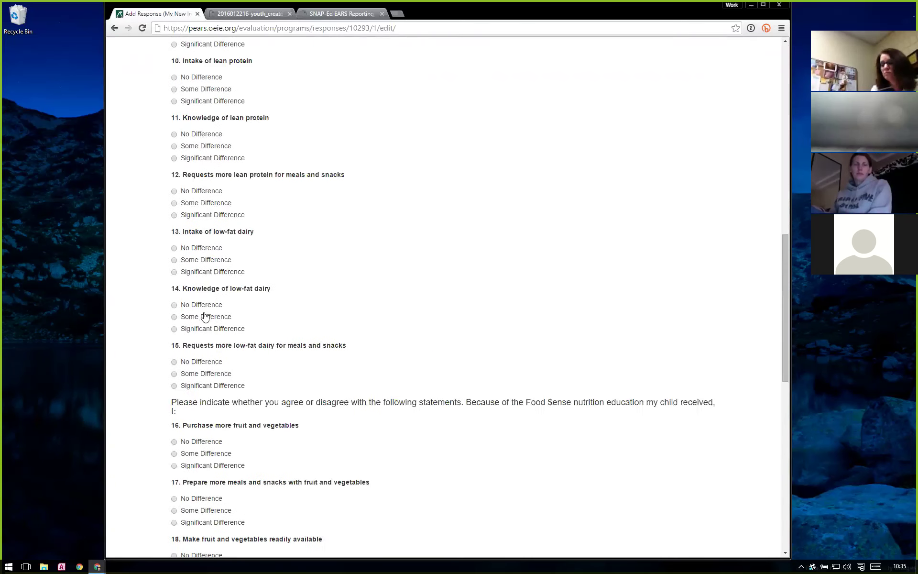
scroll(204, 317, down, 10)
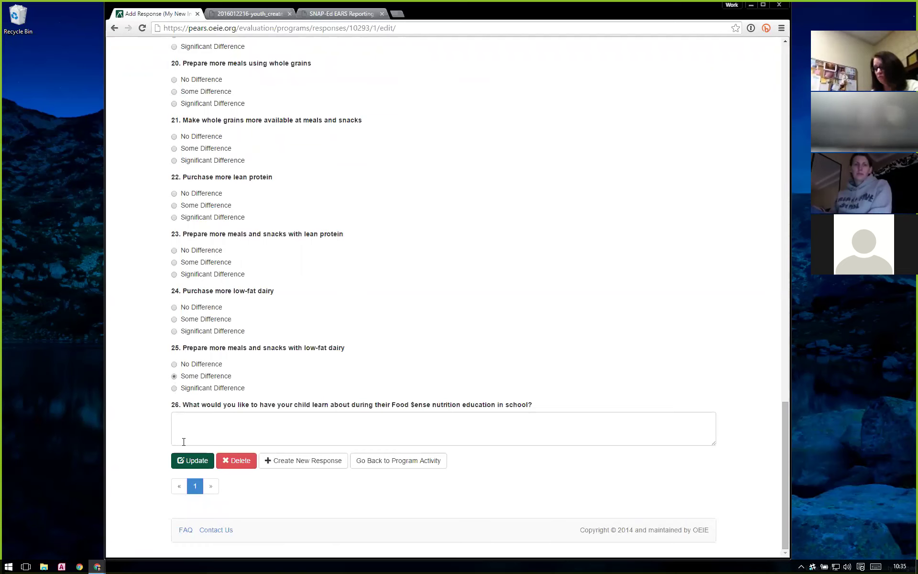
click(196, 462)
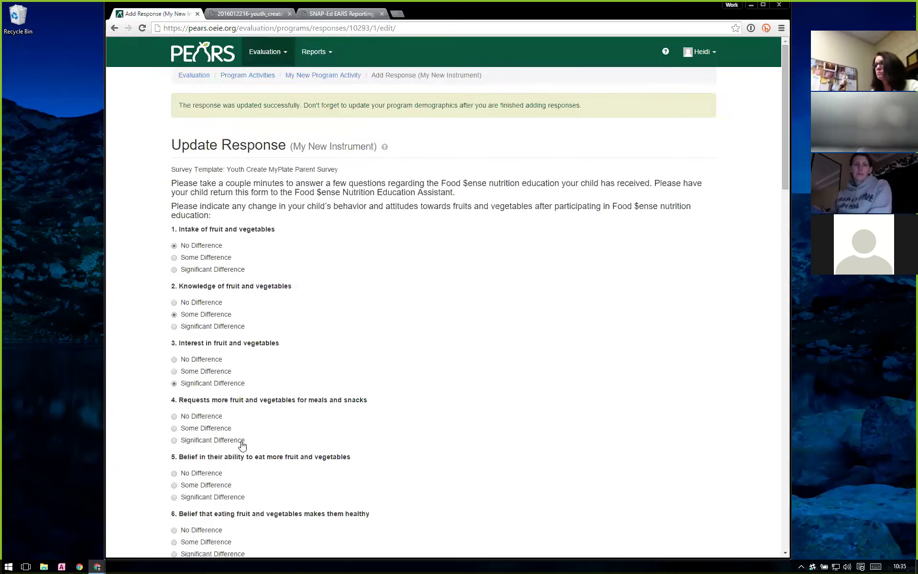
- Review the options at the end of the updated response form and return to My New Program Activity
scroll(249, 428, down, 20)
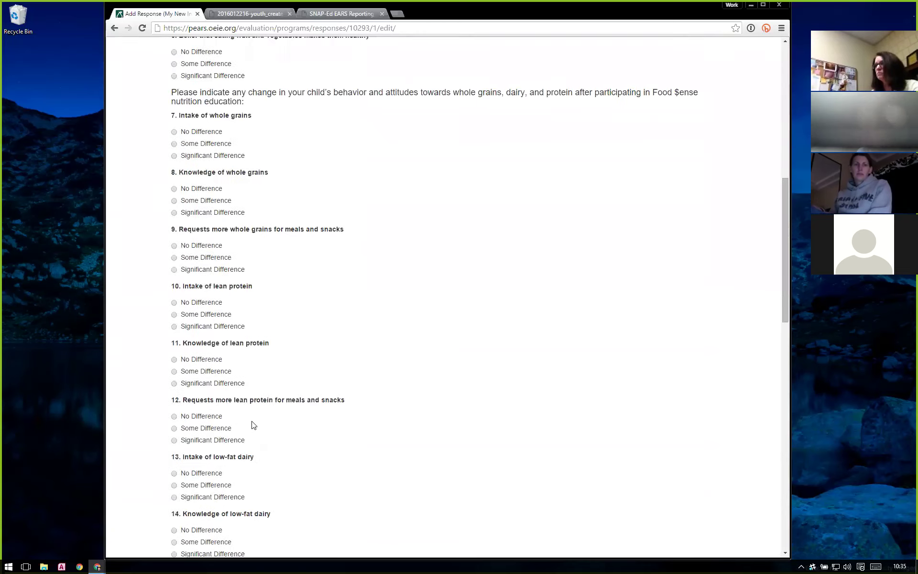
scroll(252, 421, down, 4)
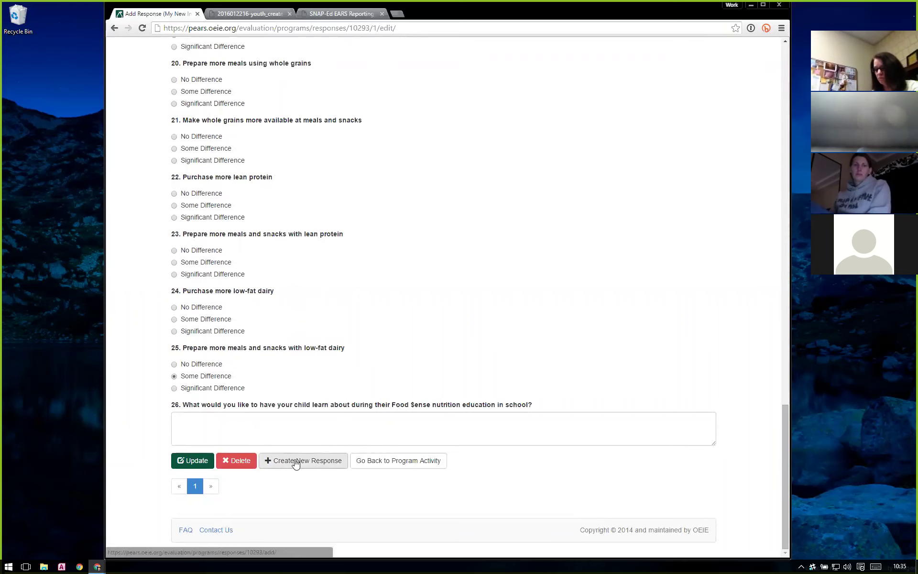
scroll(333, 459, up, 17)
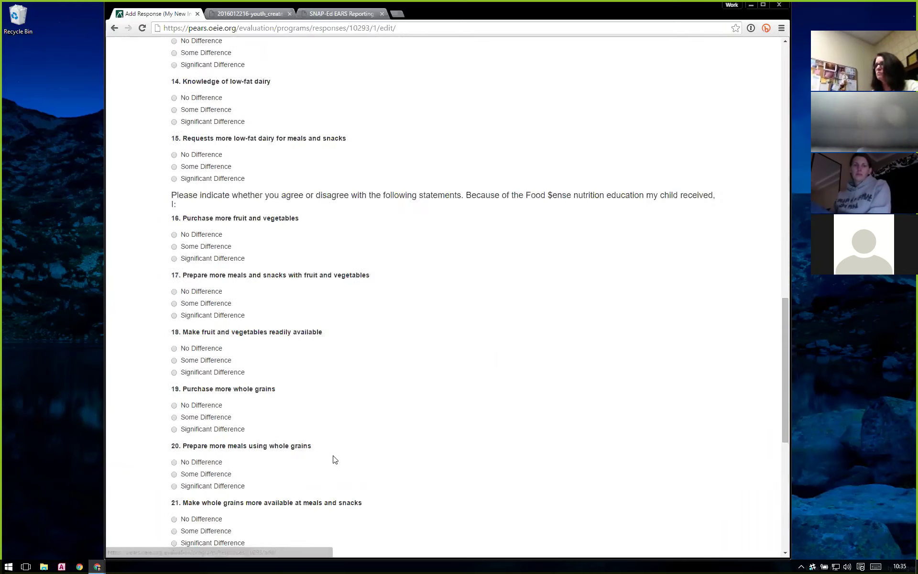
scroll(333, 459, up, 8)
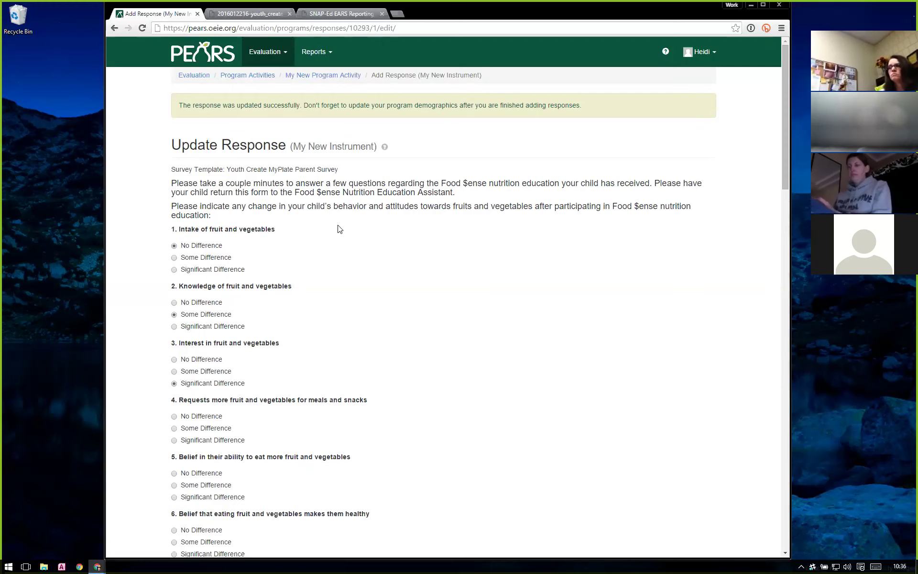
click(356, 77)
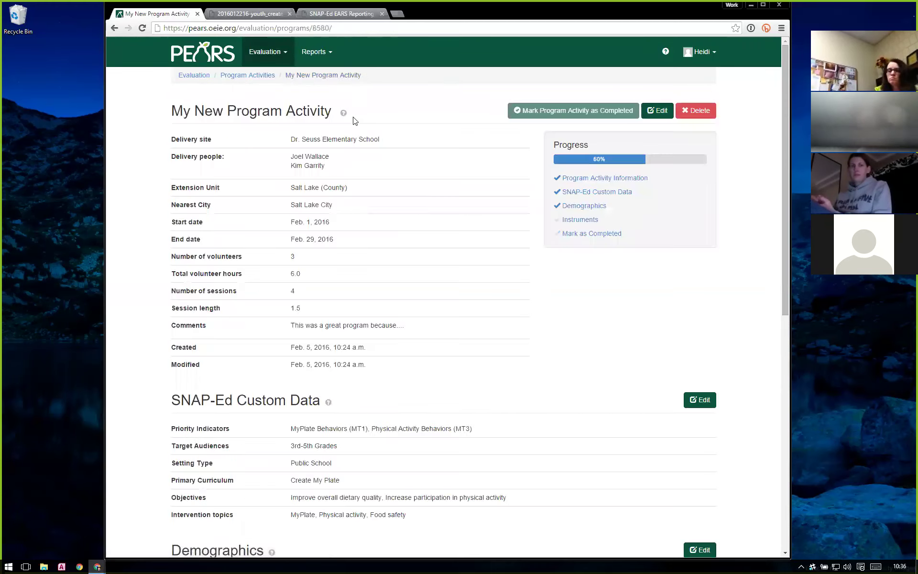
- Add My New Instrument to the program activity as a Post-instrument delivered 02/05/2016, with aggregated responses enabled
scroll(359, 127, down, 10)
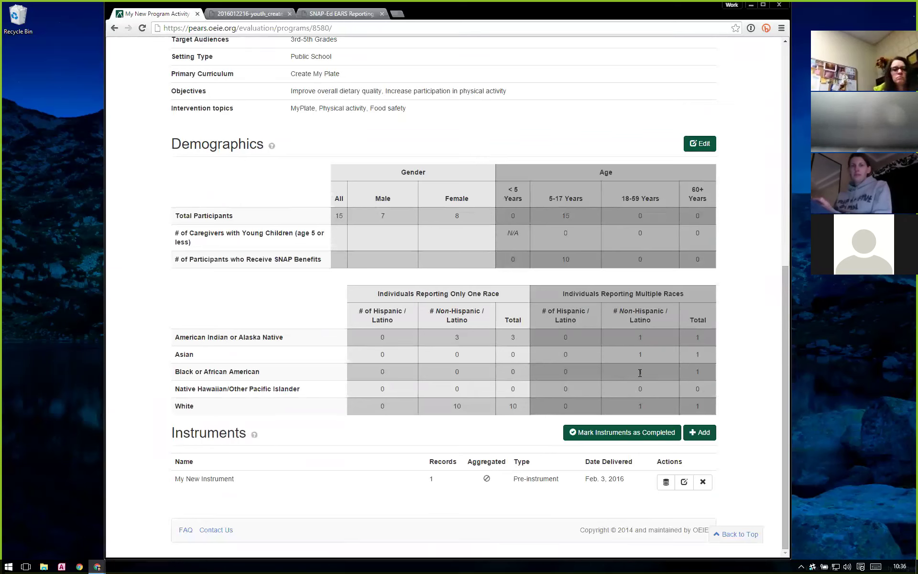
click(697, 438)
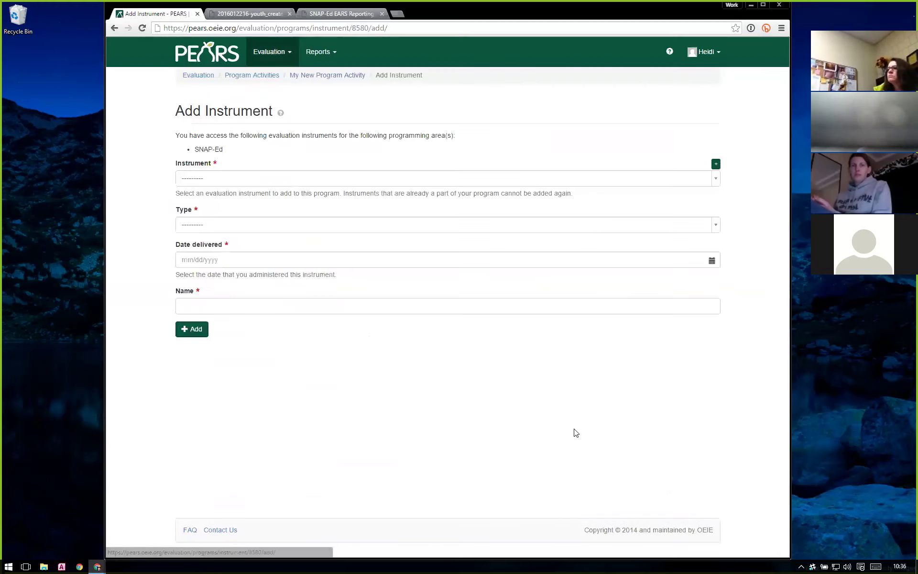
click(262, 184)
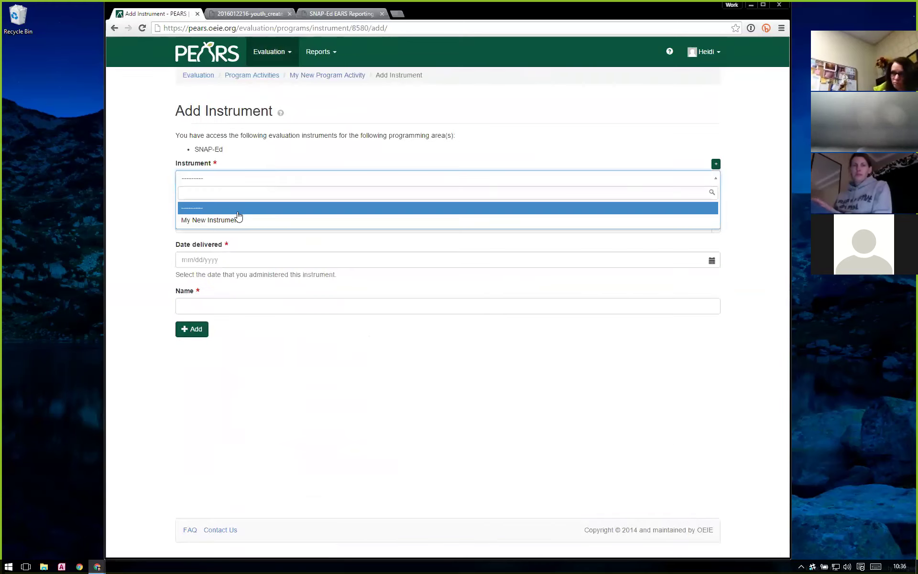
click(237, 220)
click(229, 225)
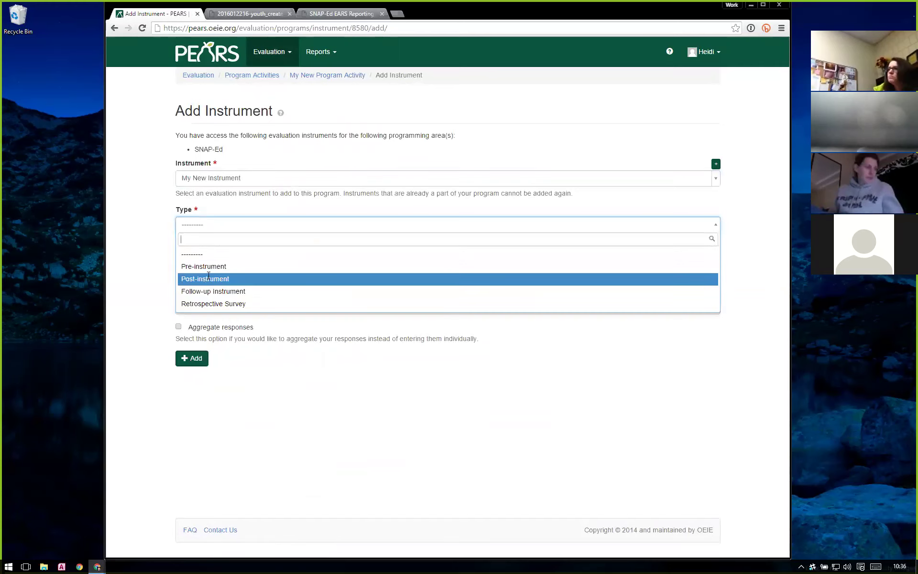
click(209, 278)
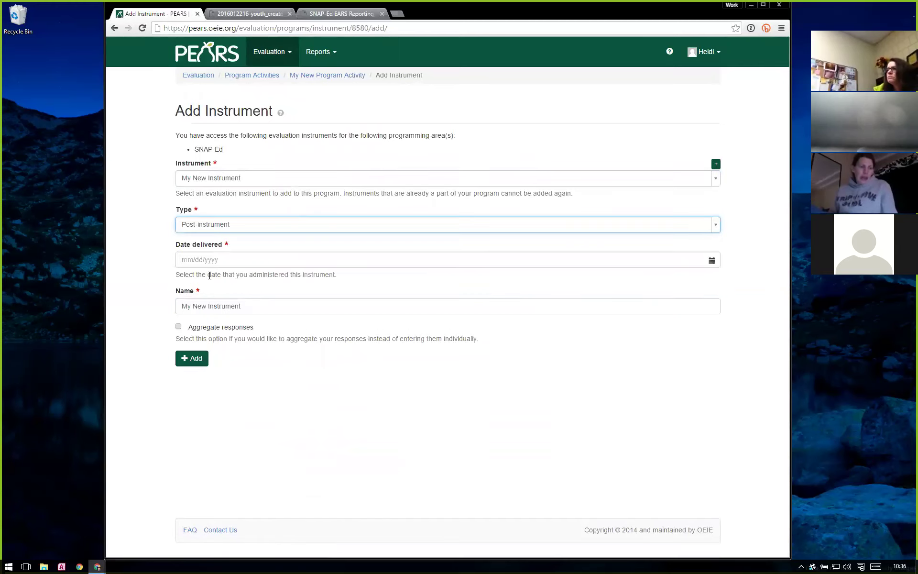
click(211, 260)
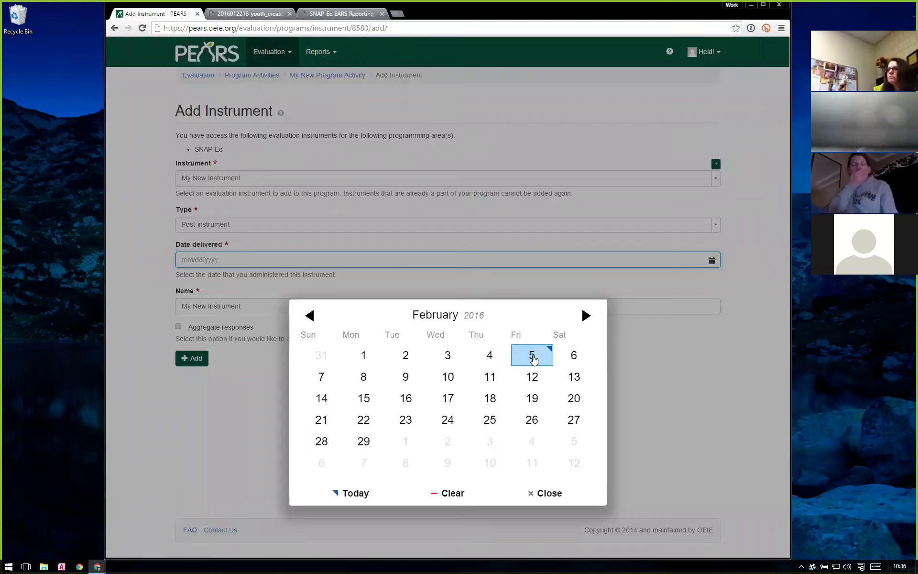
click(533, 359)
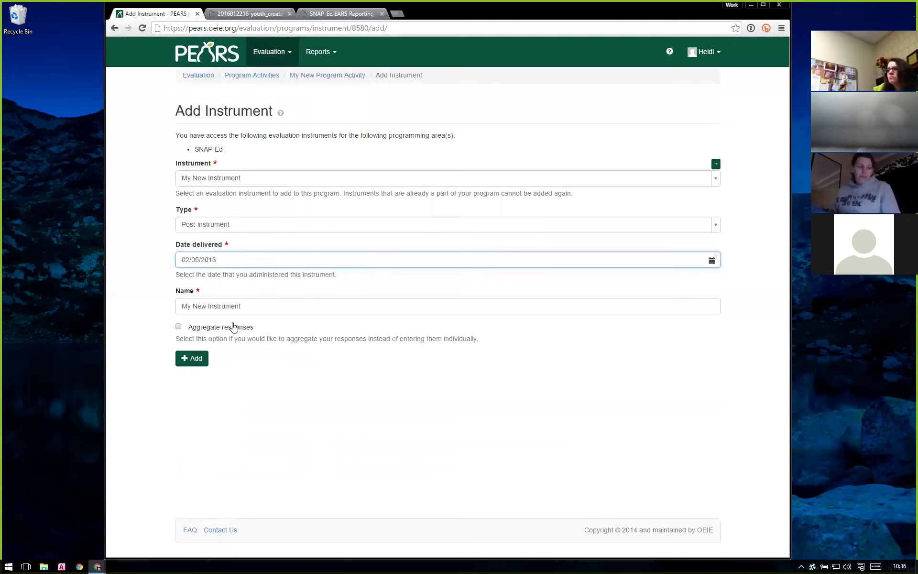
click(179, 327)
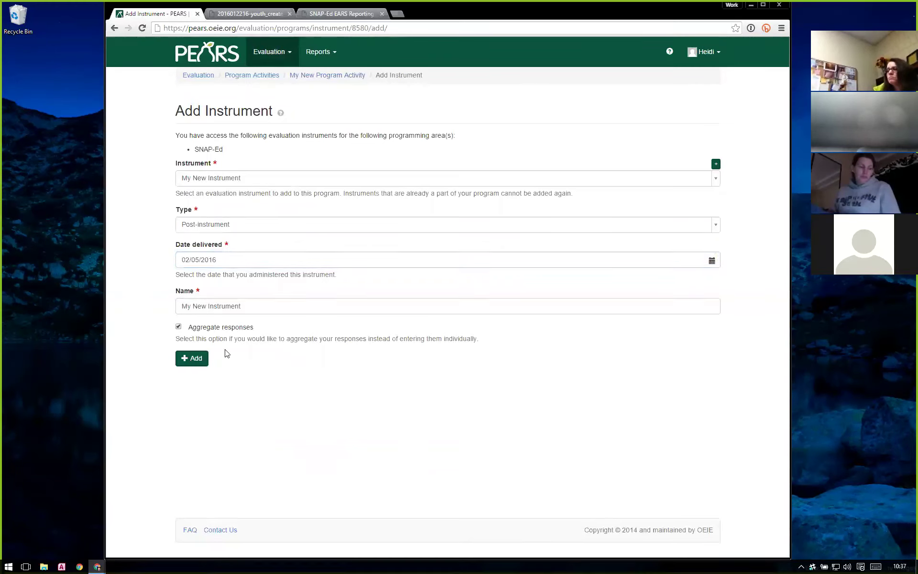
click(192, 362)
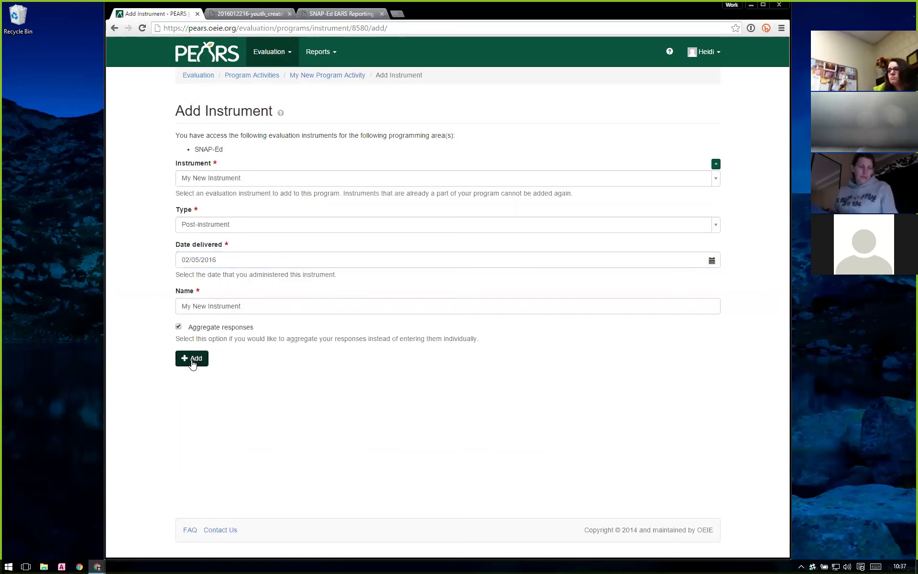
- Add an aggregated response for the post-instrument, with question 1 counts of 5 for No Difference and 10 for Significant Difference
scroll(403, 383, down, 9)
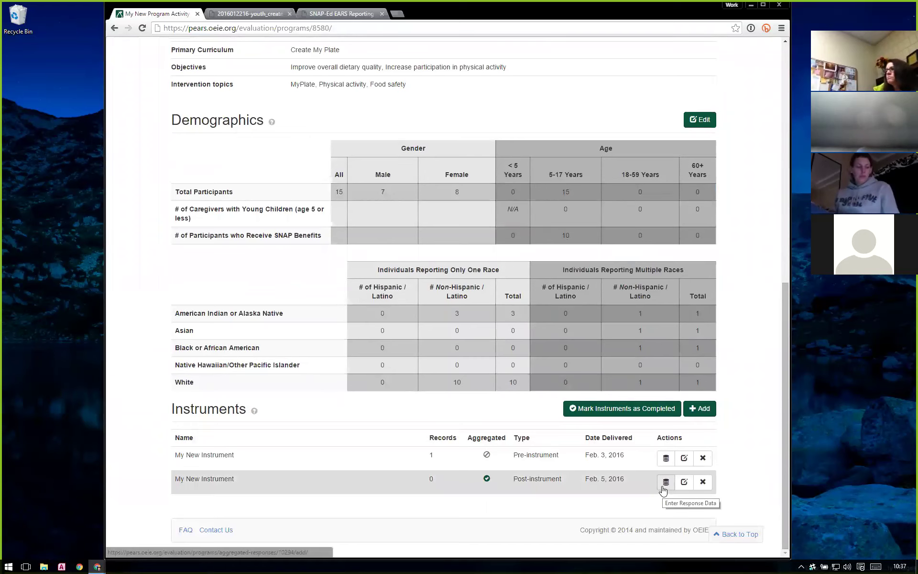
click(665, 483)
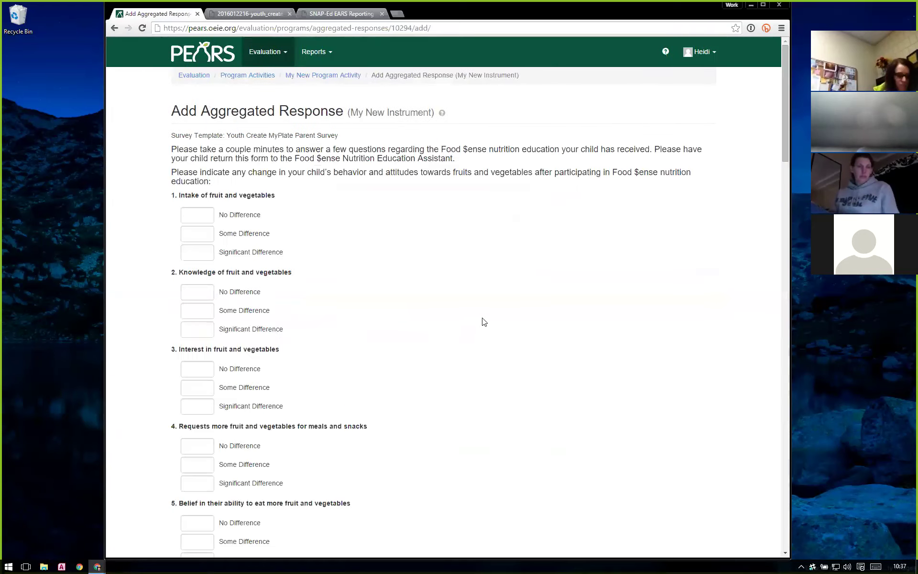
click(190, 209)
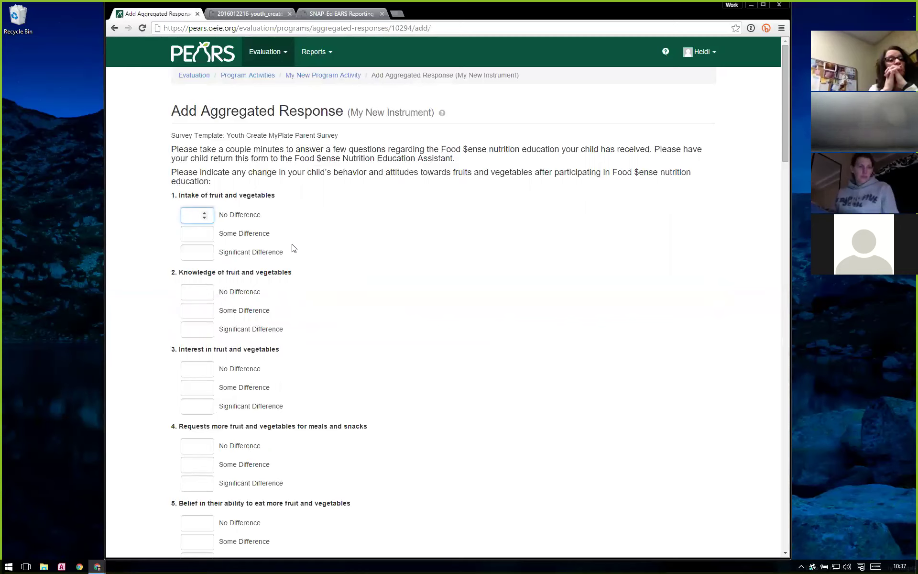
text(5)
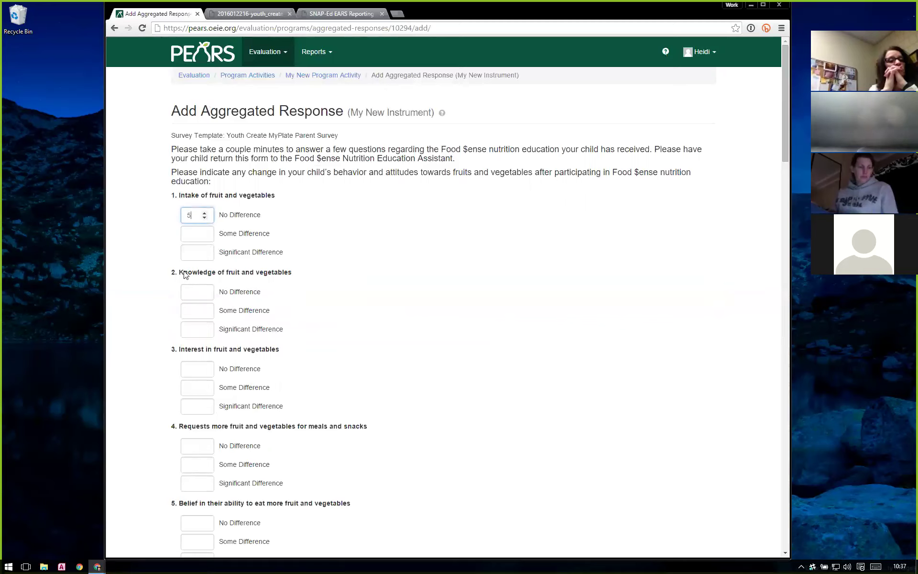
click(199, 252)
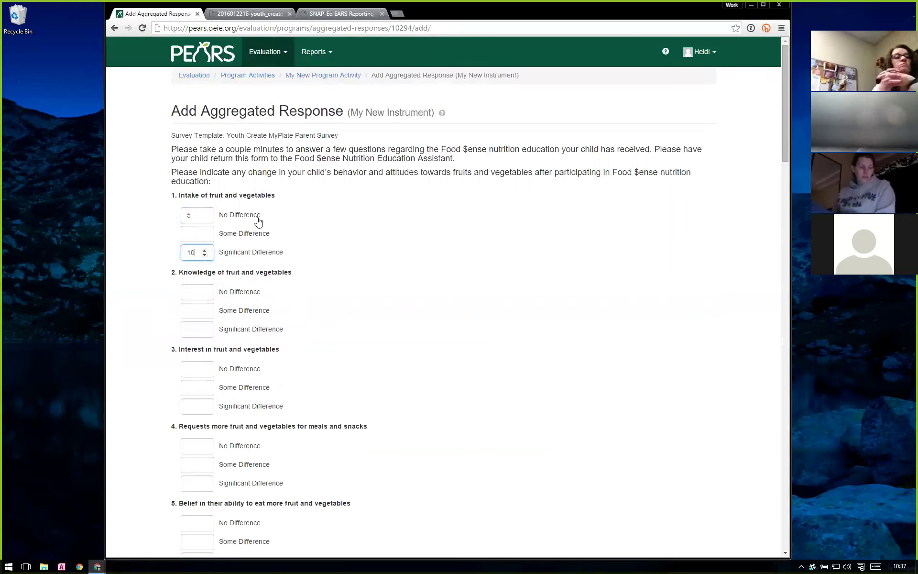
scroll(259, 263, down, 10)
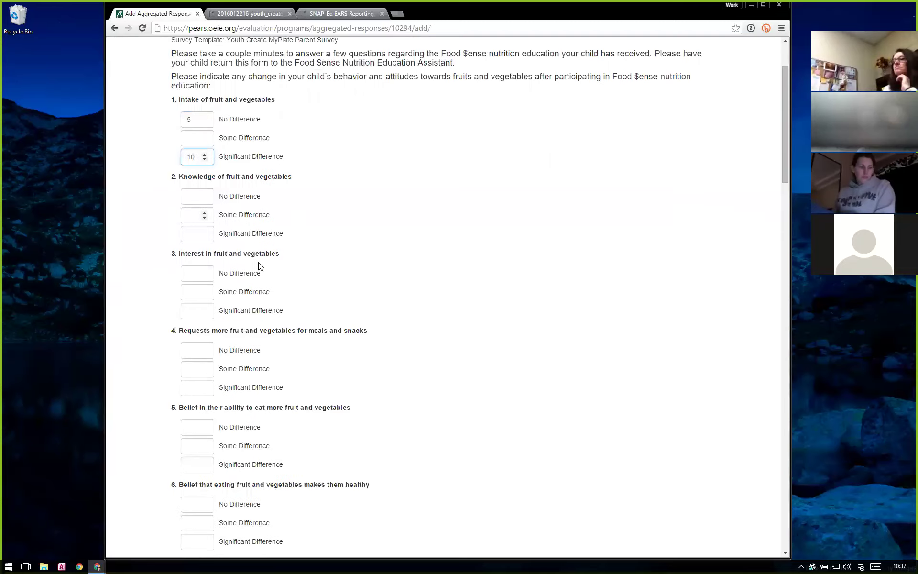
scroll(259, 271, down, 1)
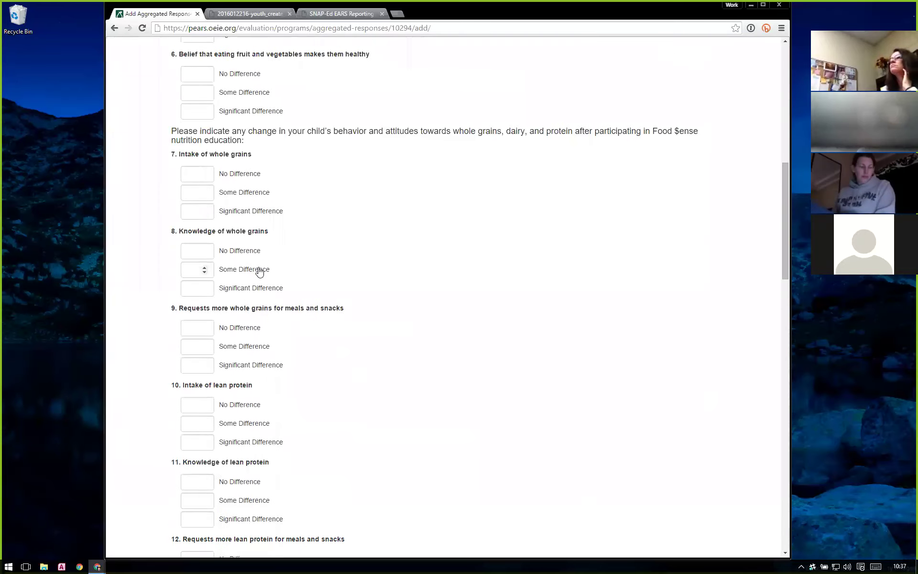
scroll(260, 272, down, 14)
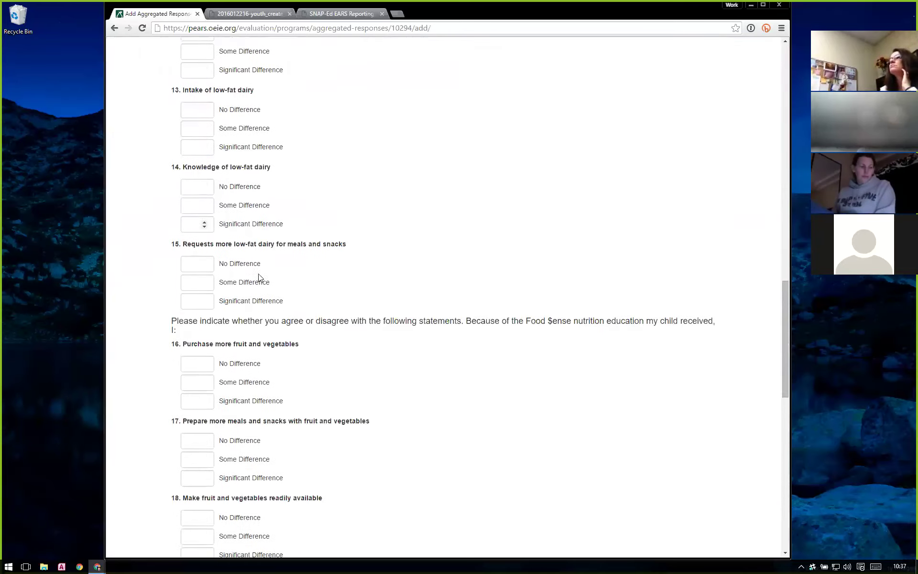
scroll(262, 283, down, 11)
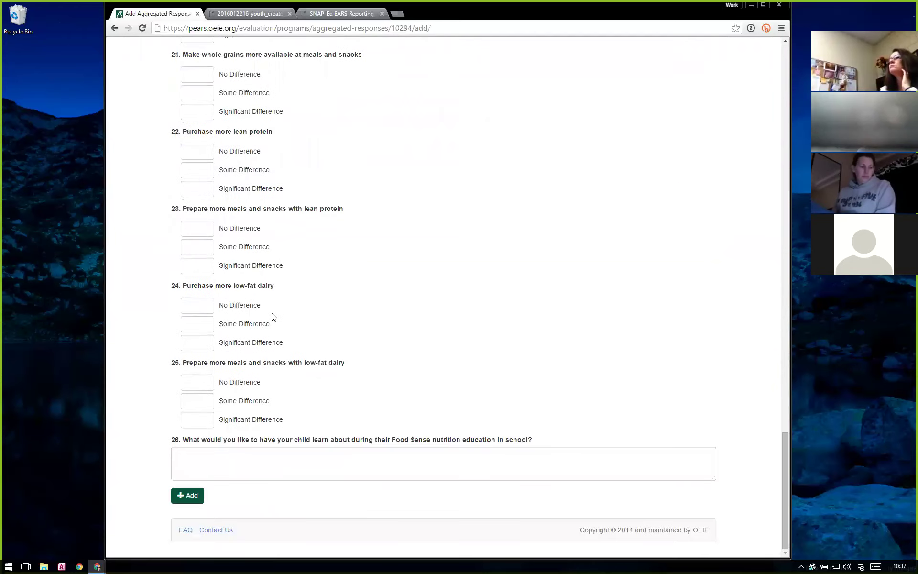
click(189, 497)
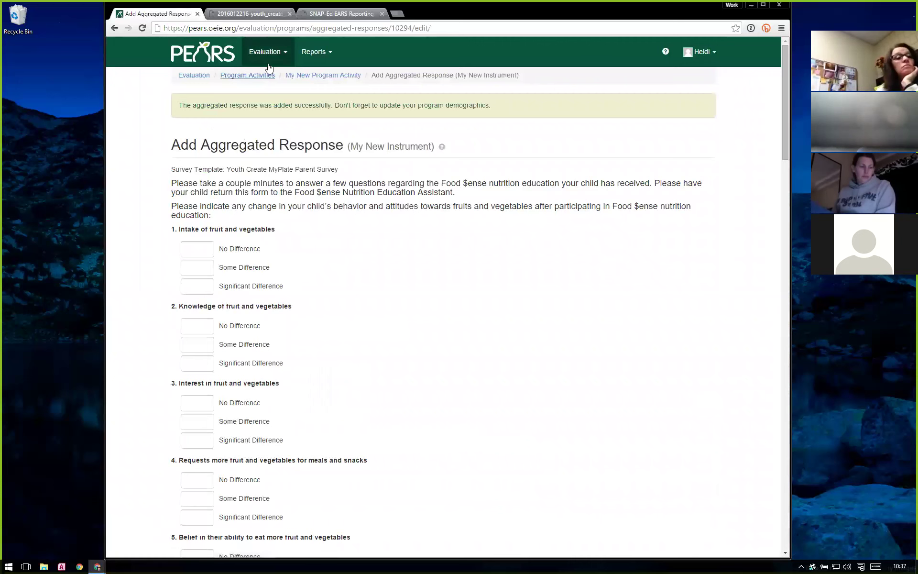
- Return to My New Program Activity and mark its instruments as completed
click(315, 75)
scroll(339, 210, down, 5)
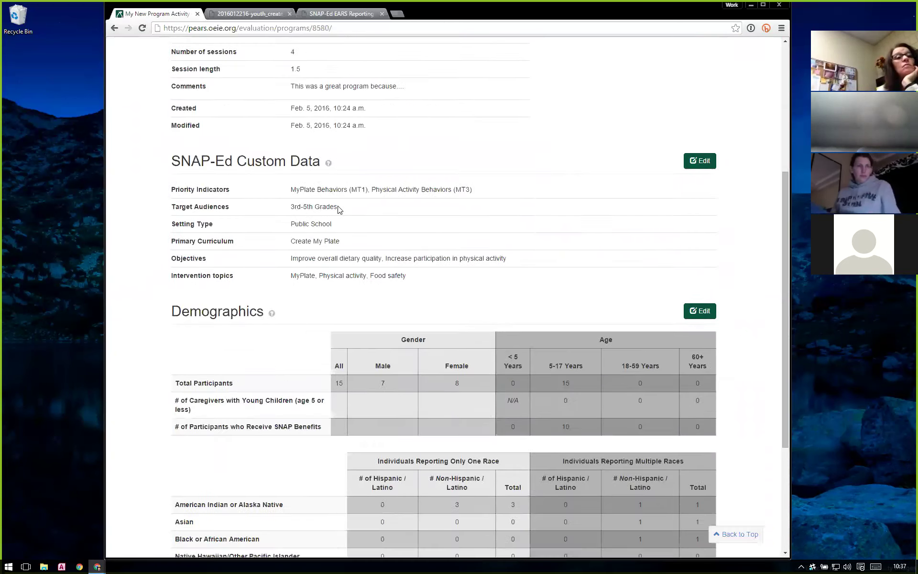
scroll(340, 210, down, 4)
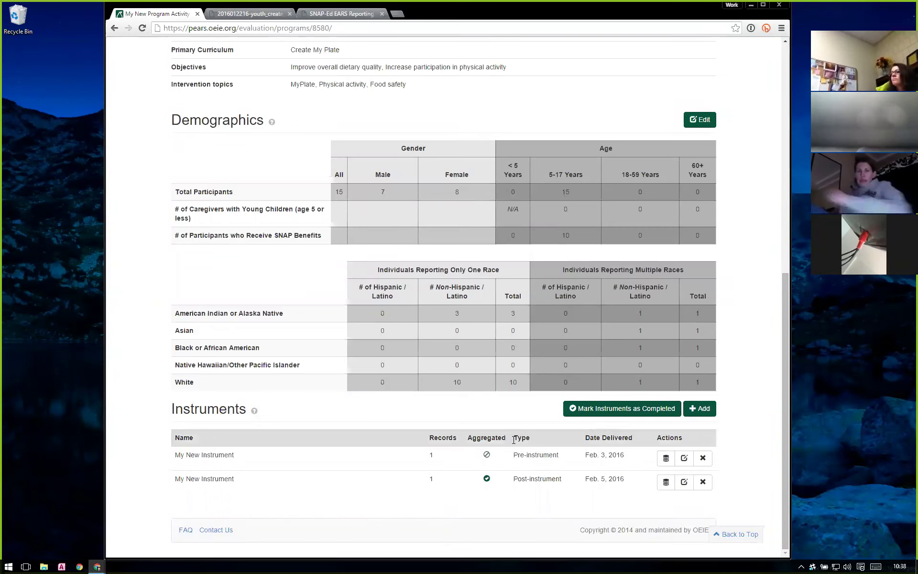
click(614, 414)
- Mark My New Program Activity as completed and confirm the choice
scroll(546, 404, up, 9)
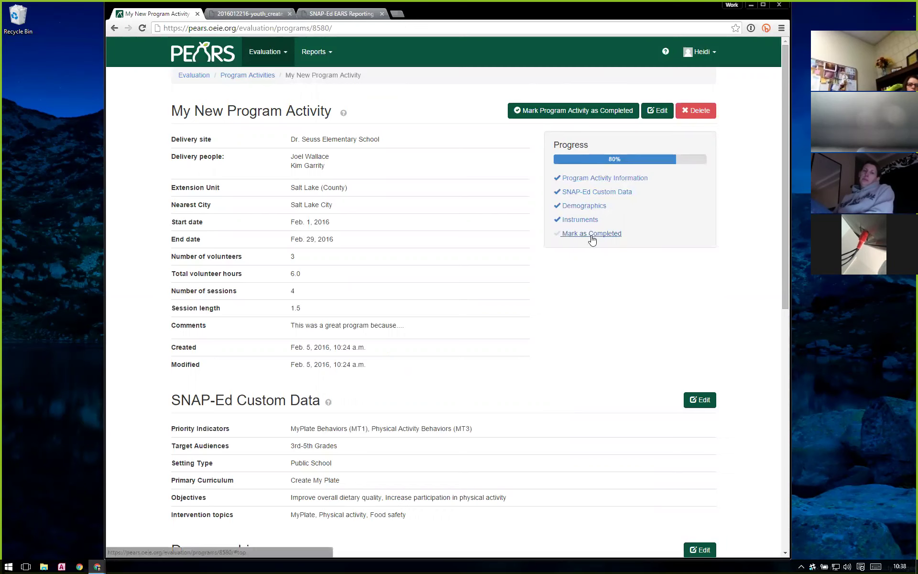
click(593, 116)
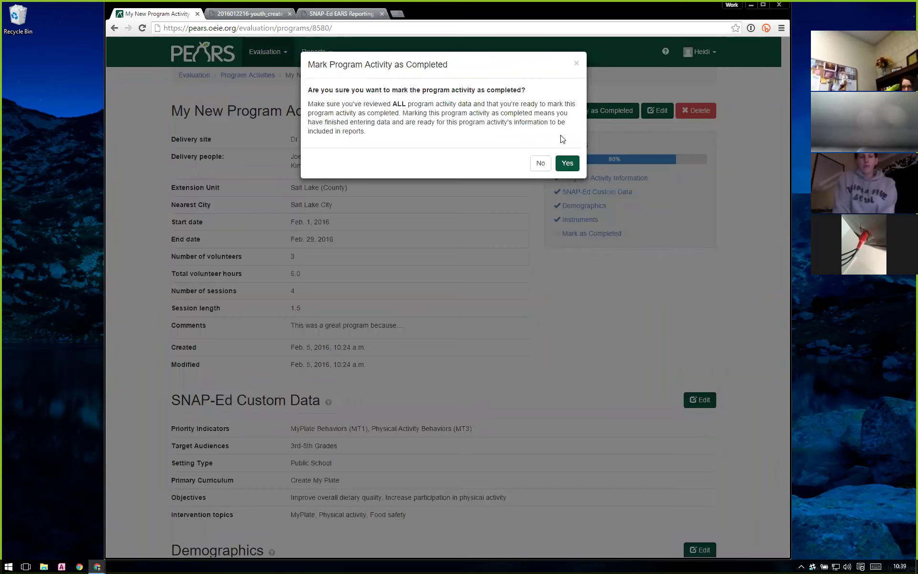
click(567, 164)
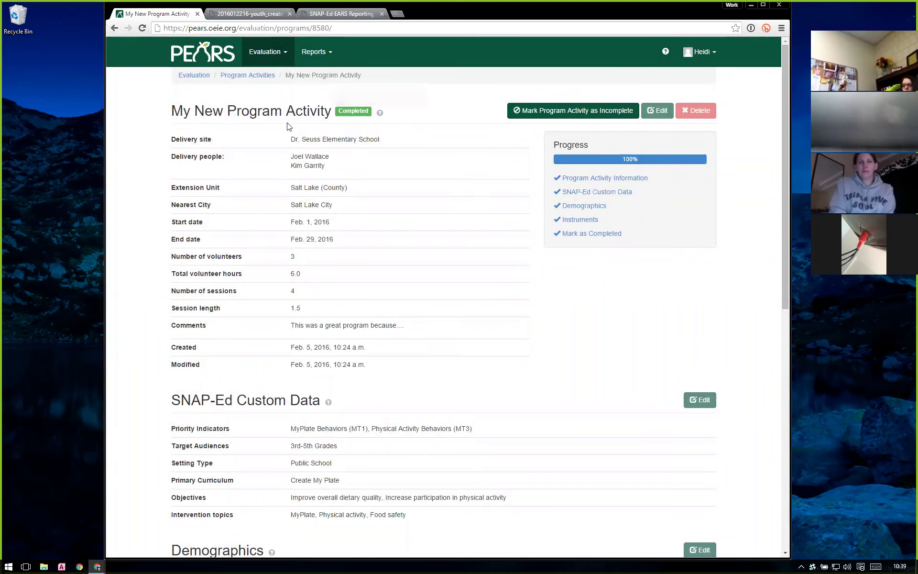
scroll(356, 269, down, 1)
scroll(356, 268, up, 1)
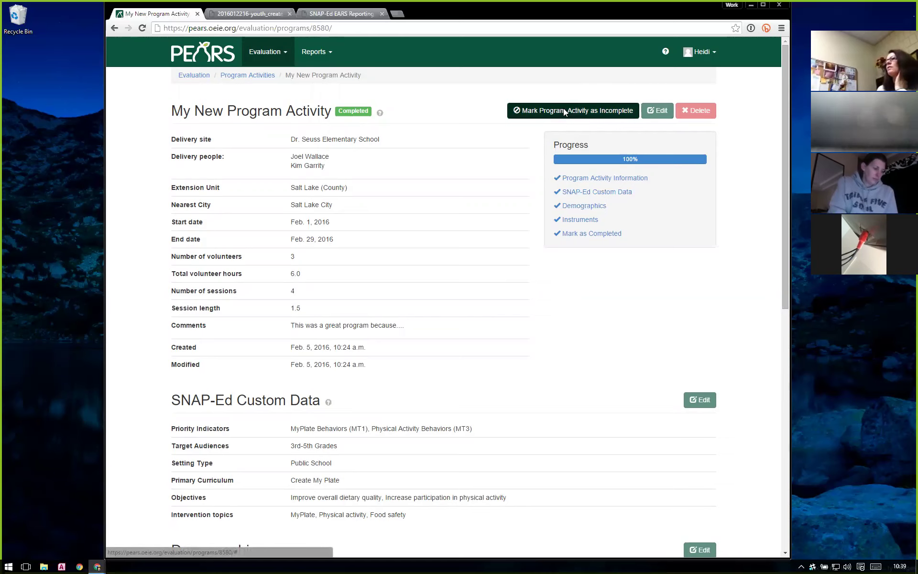
click(564, 111)
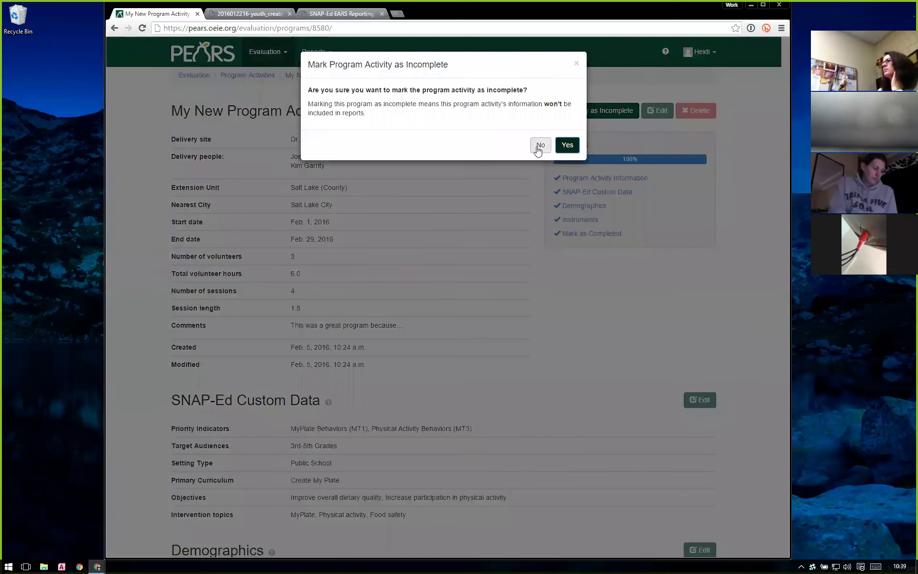
click(550, 146)
click(596, 111)
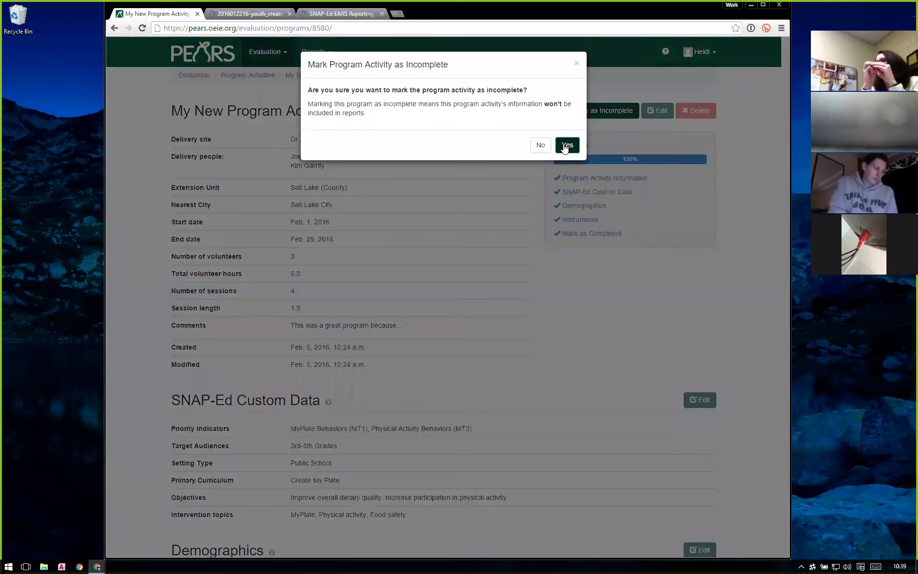
click(576, 65)
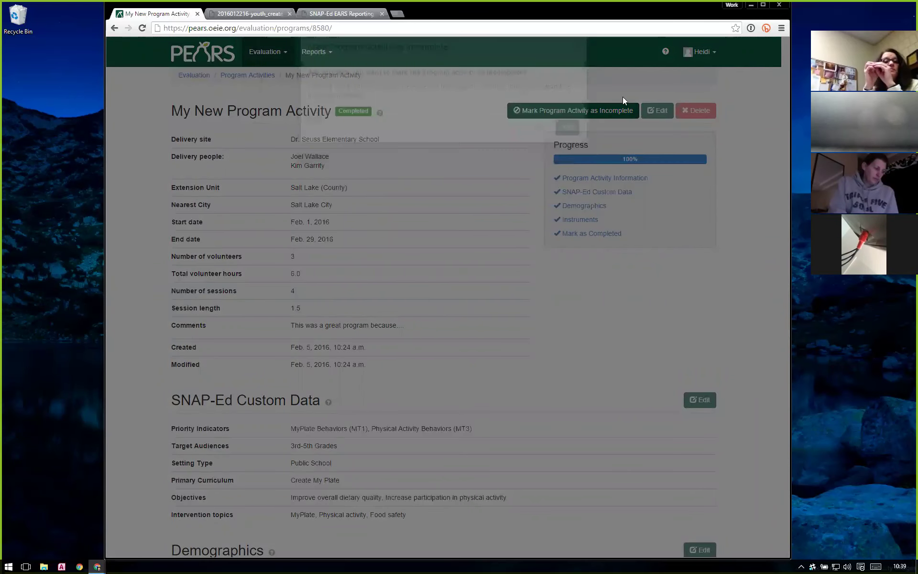
click(619, 111)
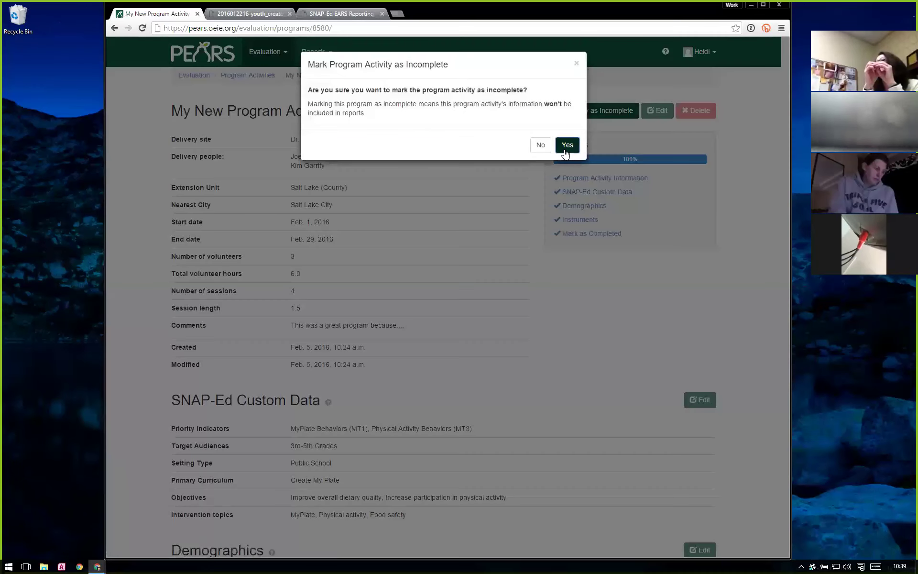
click(576, 64)
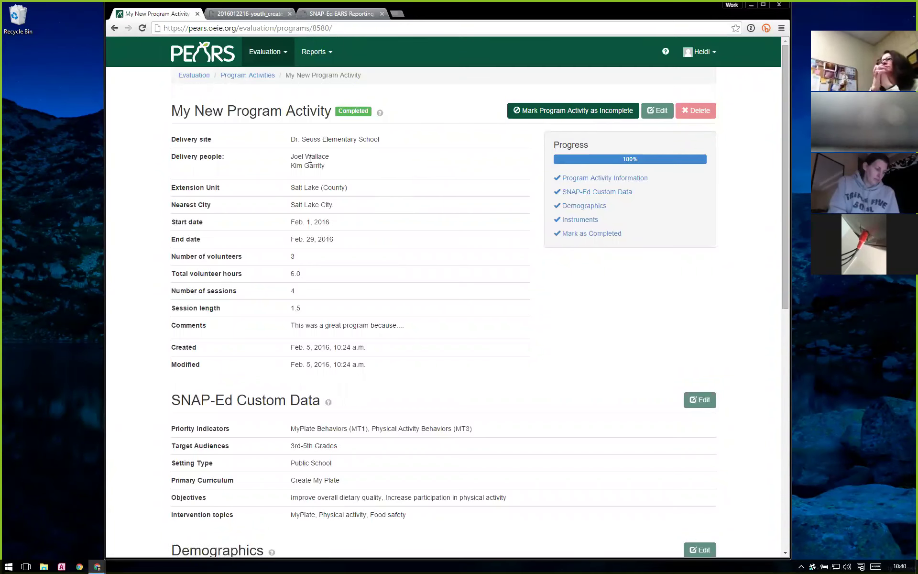
- Mark My New Program Activity as incomplete to reopen it for editing
scroll(424, 324, down, 9)
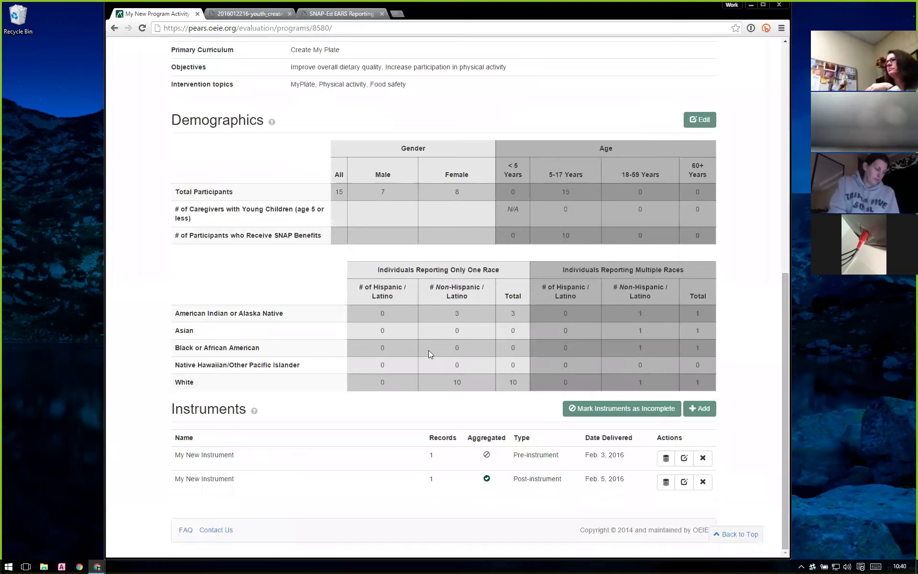
scroll(428, 350, up, 10)
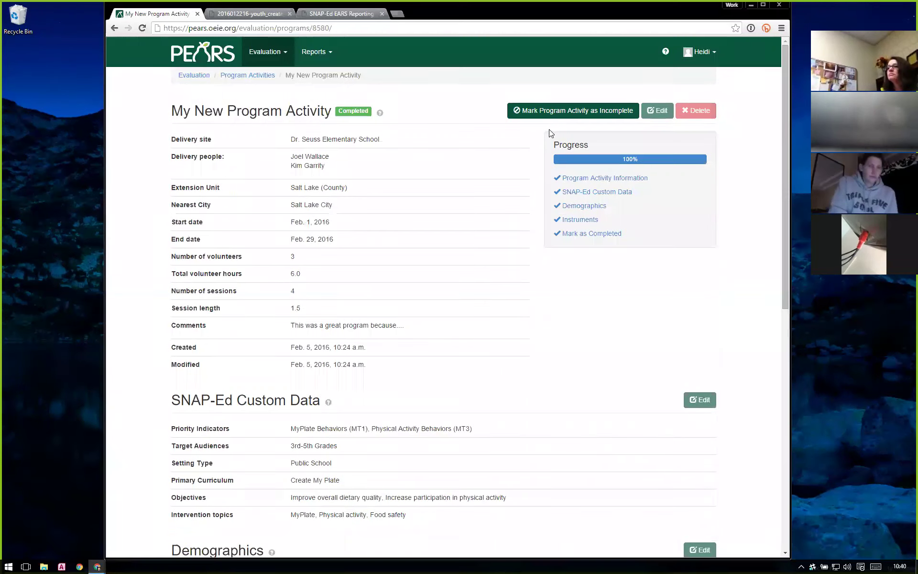
click(548, 106)
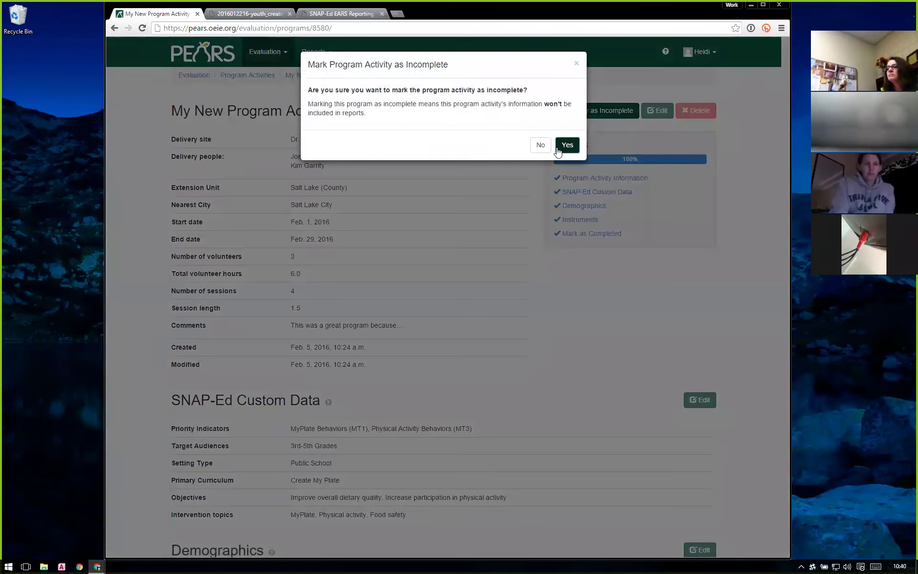
click(575, 64)
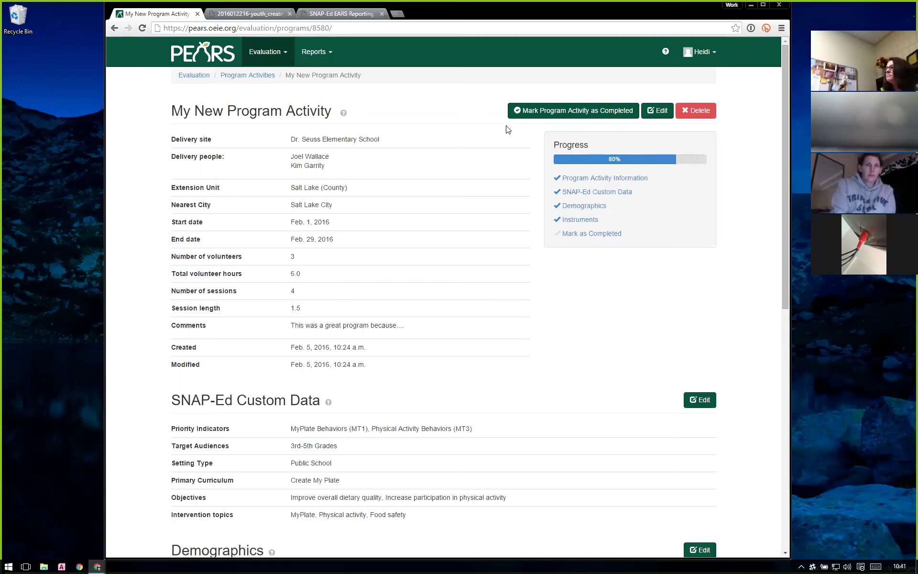
scroll(569, 203, down, 1)
scroll(569, 203, up, 1)
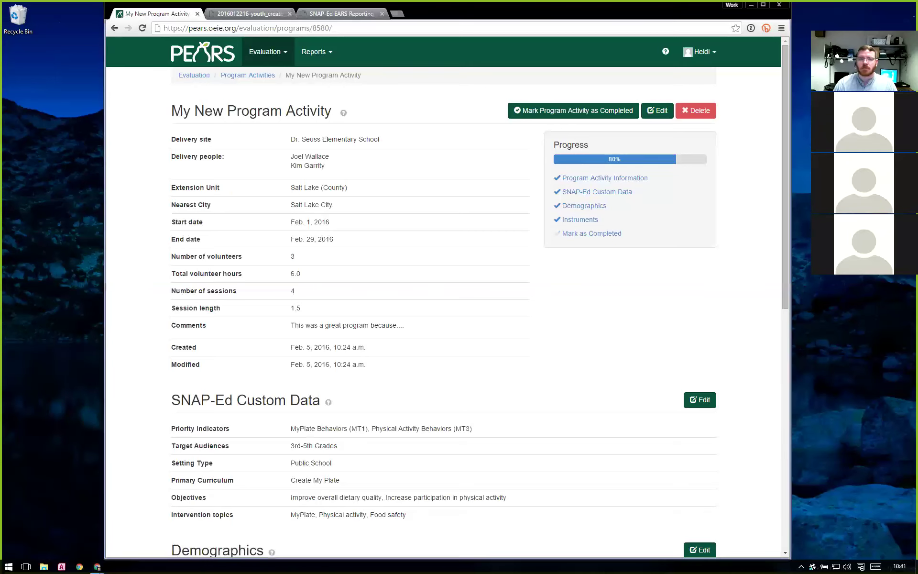
click(271, 53)
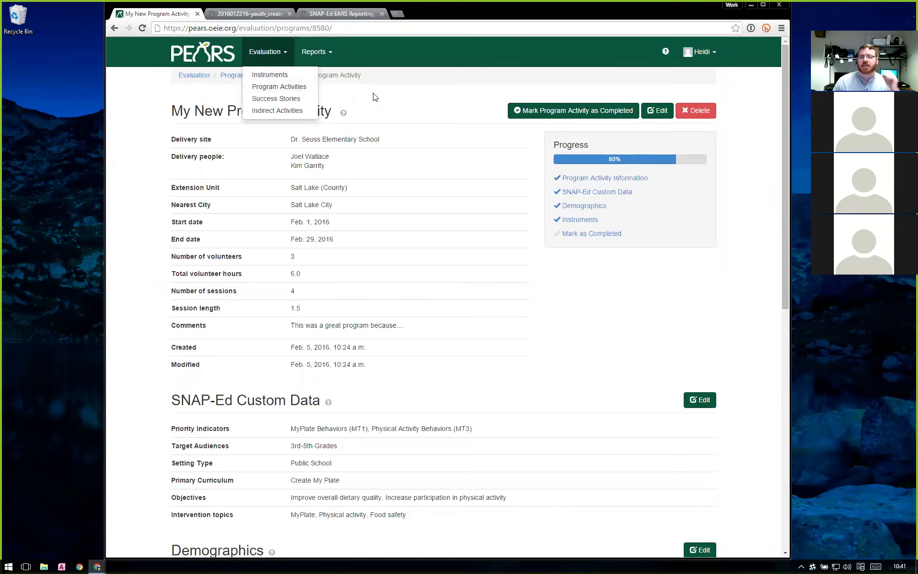
click(361, 96)
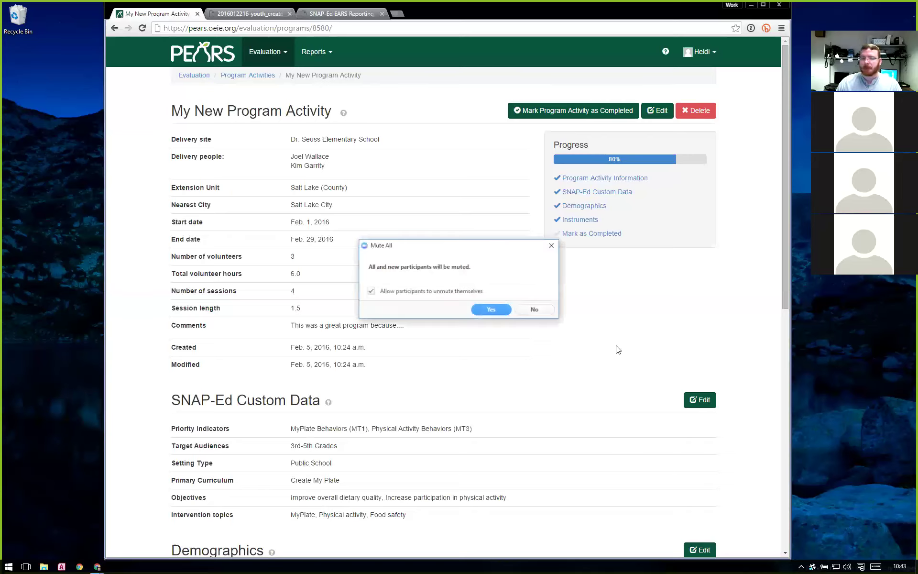
- Mute all current and new meeting participants, still allowing them to unmute themselves
click(500, 312)
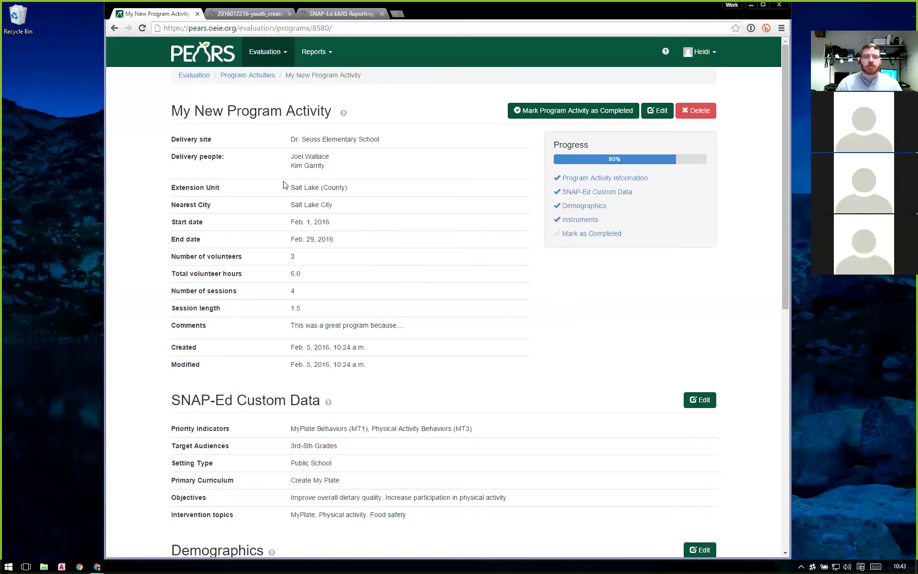
- Start adding a new success story from the Success Stories list and look over the blank form's fields
click(275, 57)
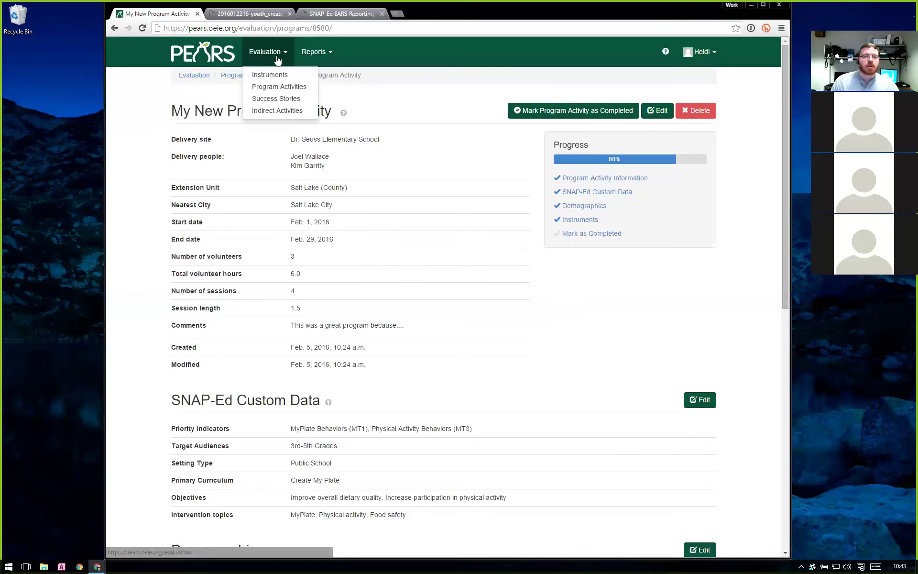
click(296, 99)
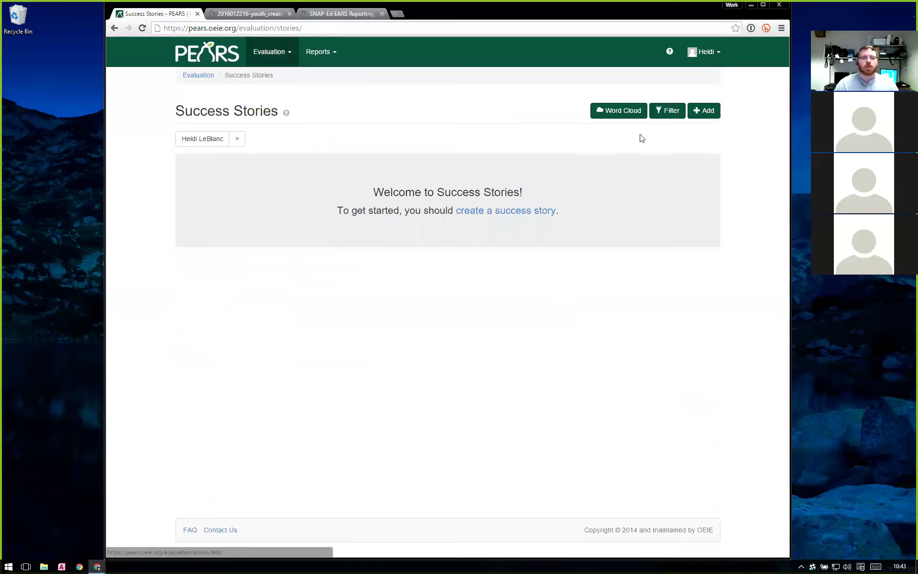
click(710, 118)
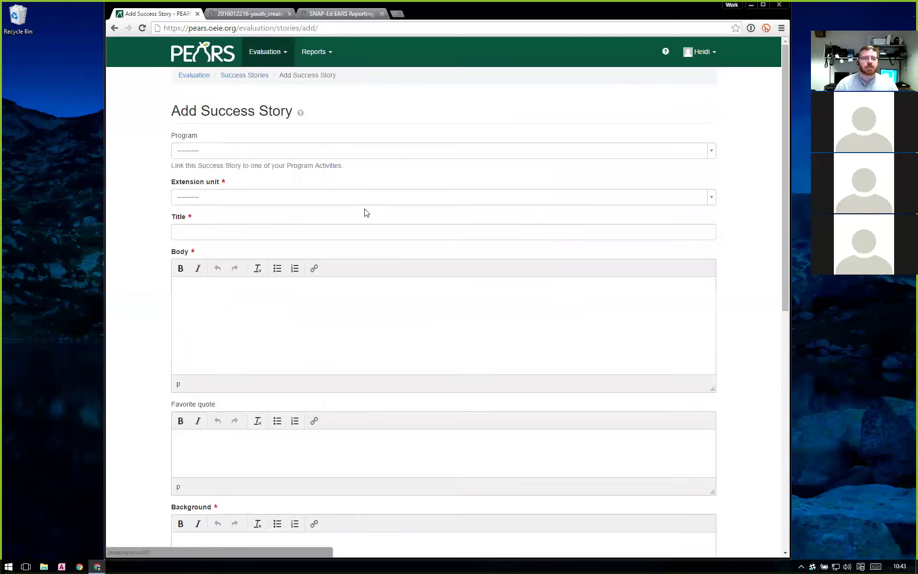
scroll(365, 210, down, 8)
scroll(365, 208, up, 8)
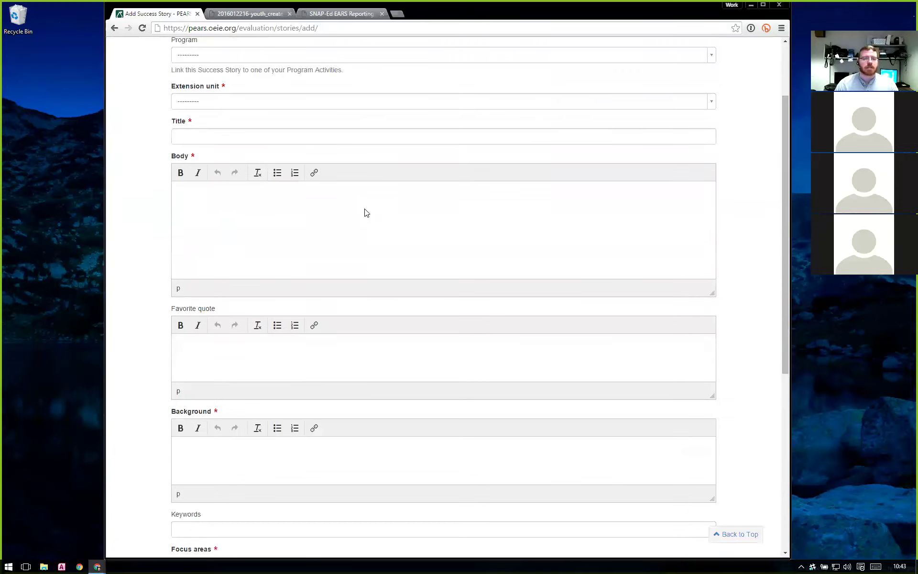
click(235, 295)
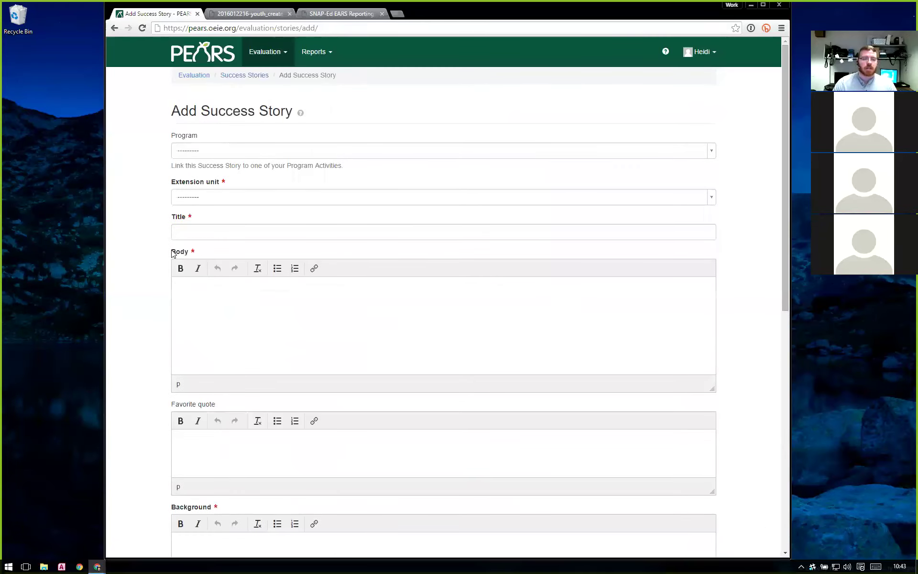
click(257, 303)
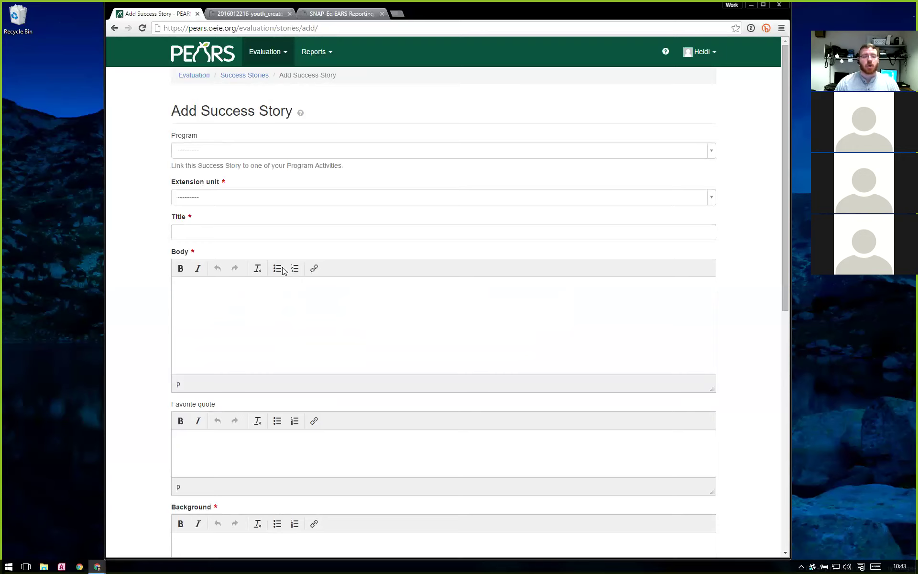
- Link the success story to My New Program Activity and set its extension unit to Salt Lake (County)
click(235, 154)
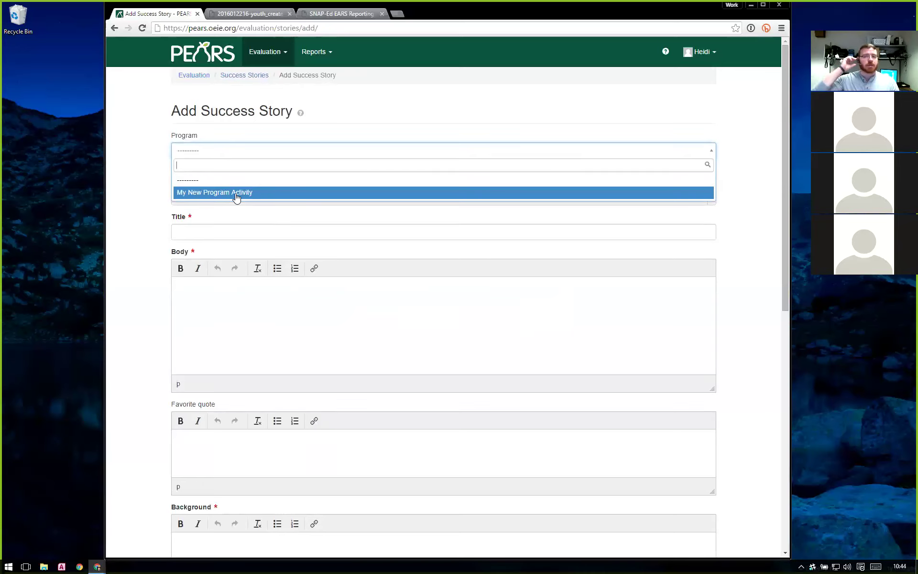
click(263, 193)
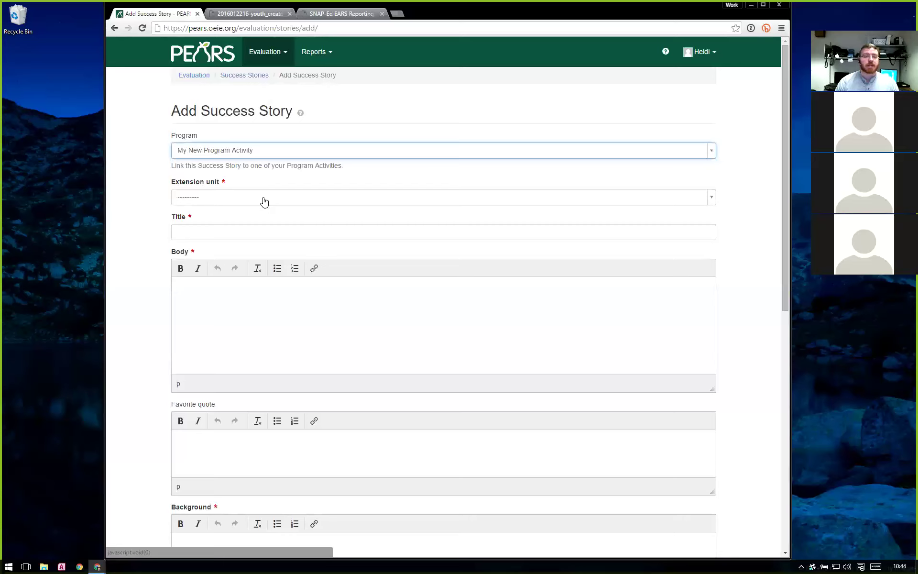
click(237, 202)
text(salt)
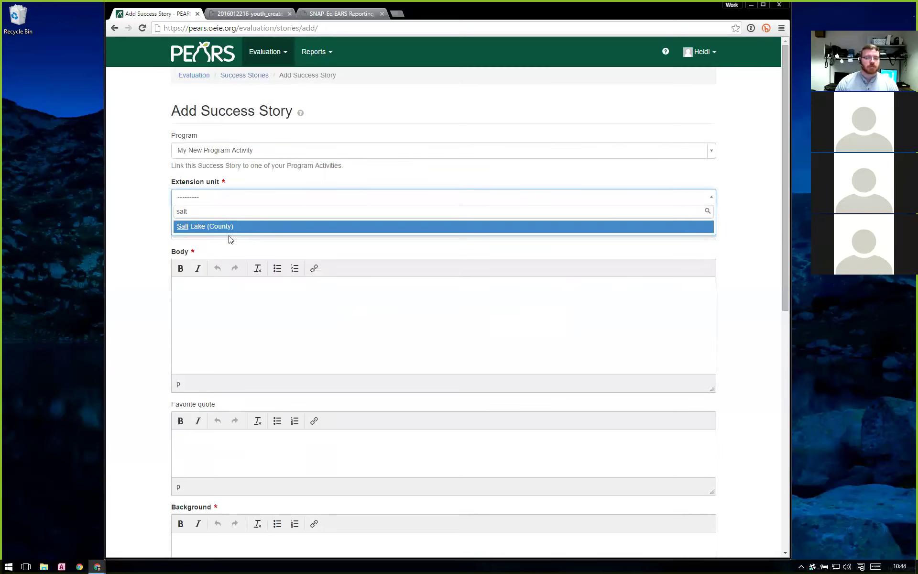
click(226, 228)
- Title the success story "My New Success Story" and enter "This is text." as its body
click(211, 235)
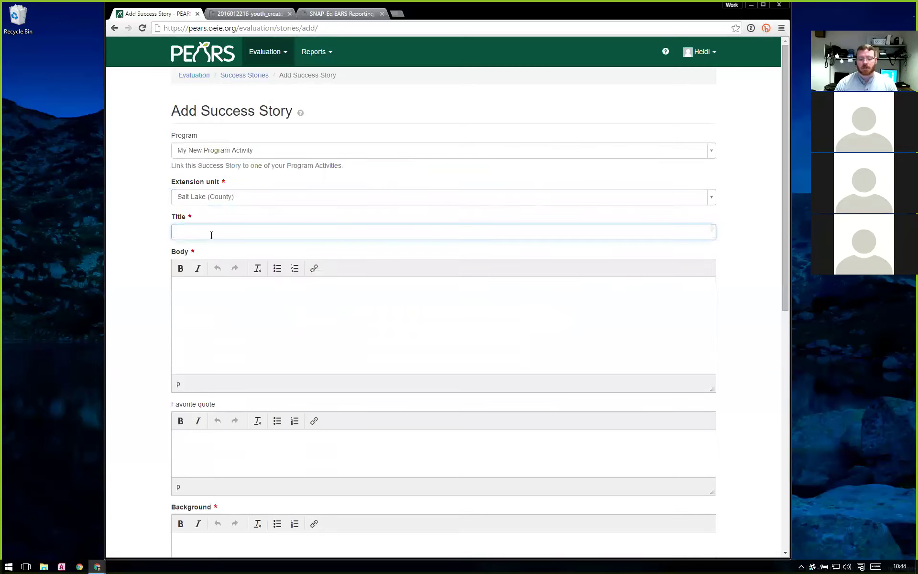
text(My)
key(Down)
key(Down)
click(219, 259)
click(298, 318)
text(This i)
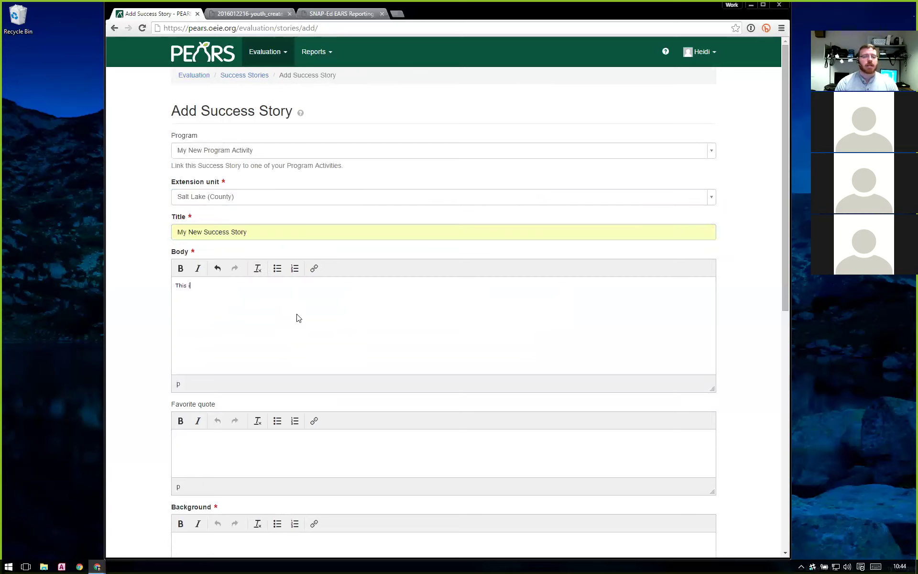
text(s text)
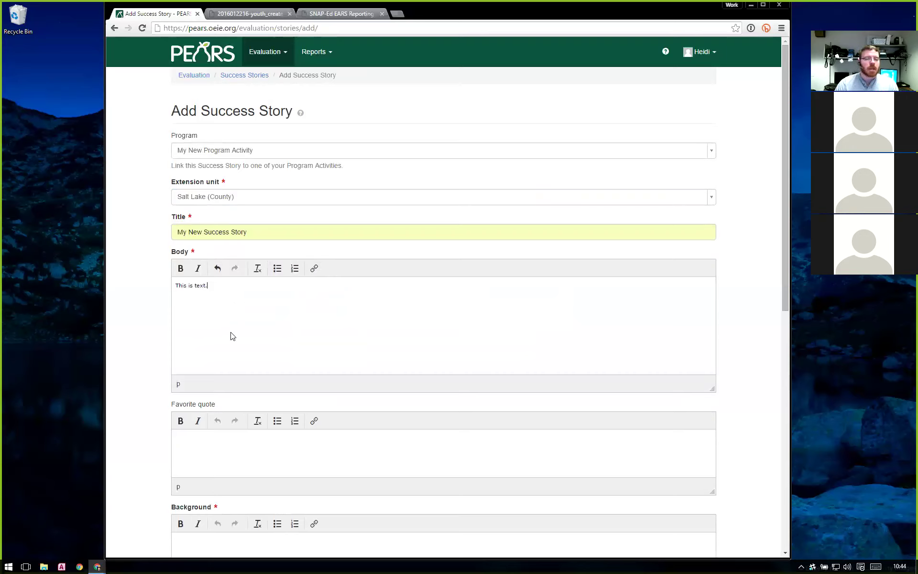
- Enter the quoted text "Something profound." as the favorite quote and "Background." as the background
scroll(195, 287, down, 1)
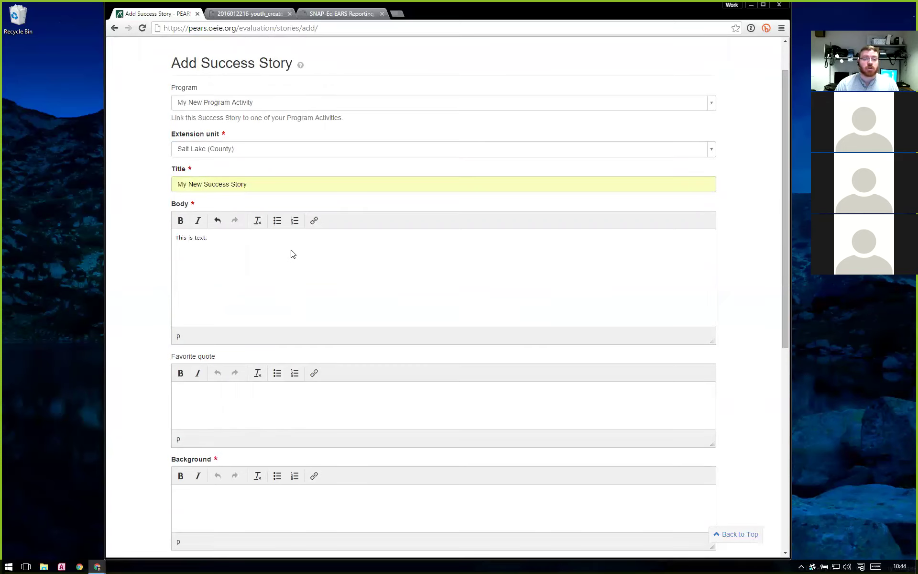
scroll(229, 309, down, 2)
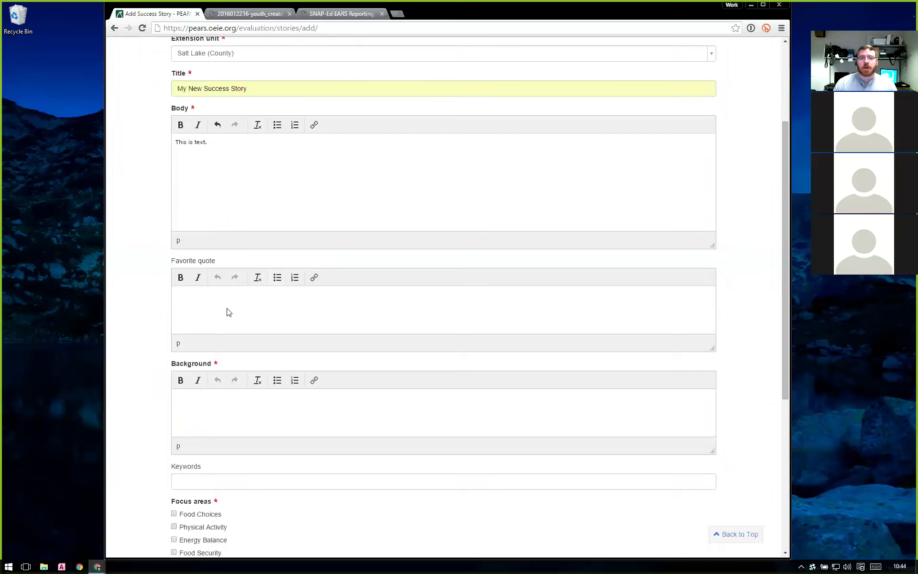
click(228, 312)
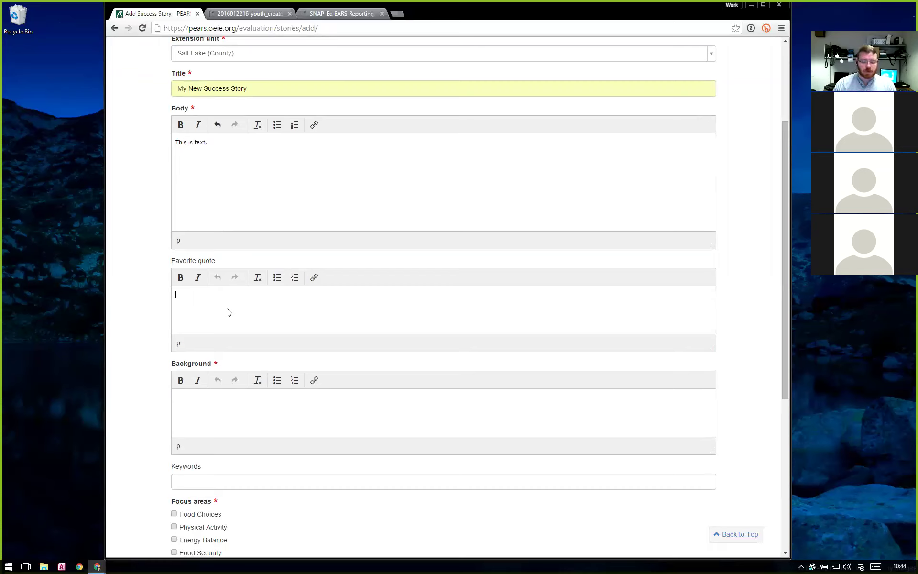
text("Some)
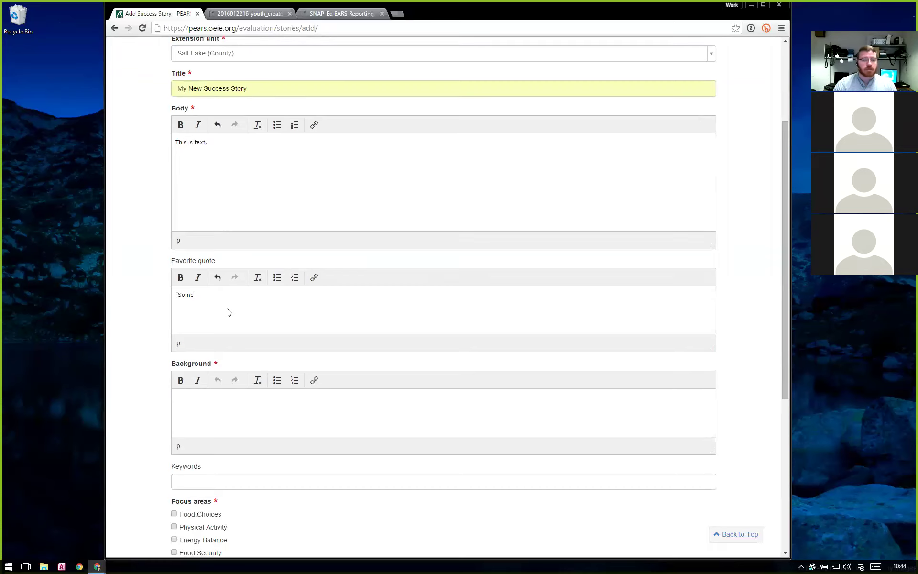
text(thing profound.)
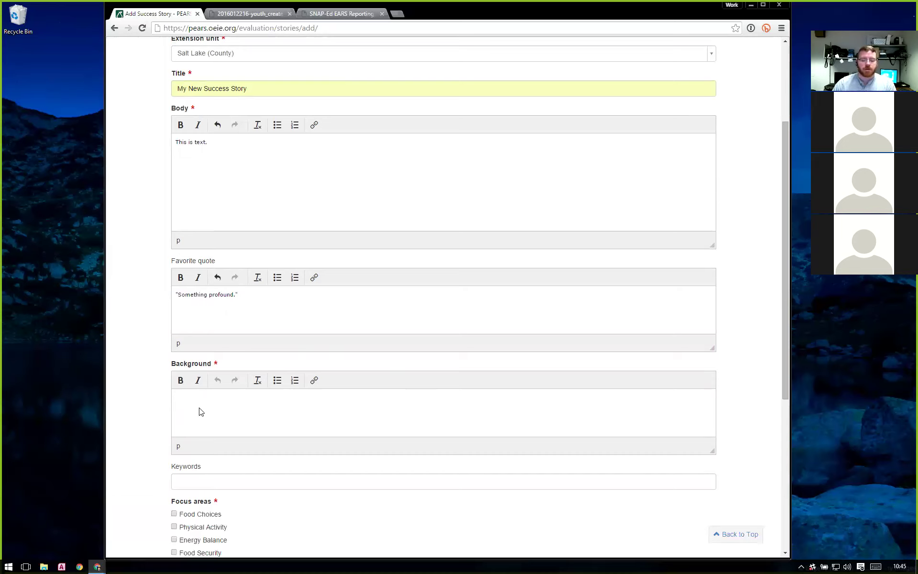
text(Background.)
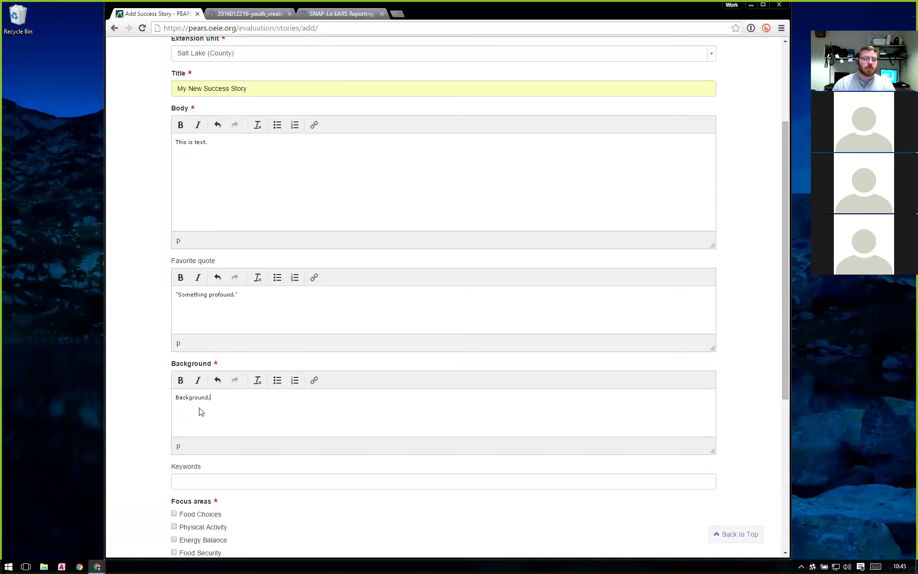
- Add the keyword Healthy Eating to the success story
scroll(201, 412, down, 6)
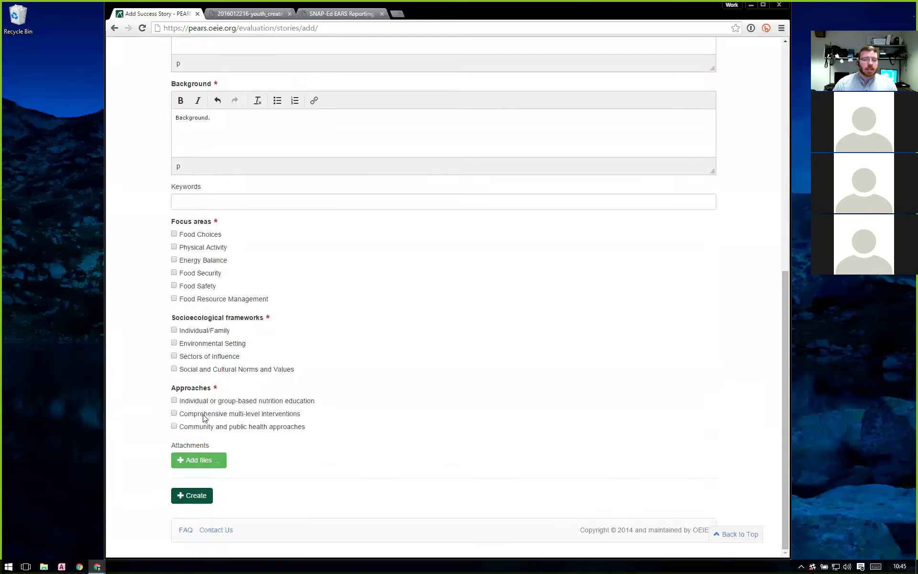
click(204, 205)
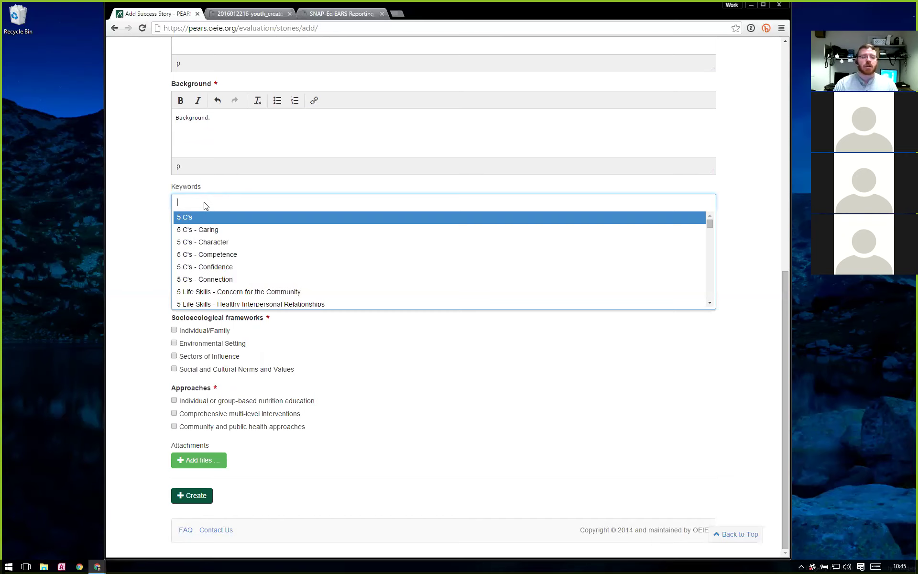
text(heal)
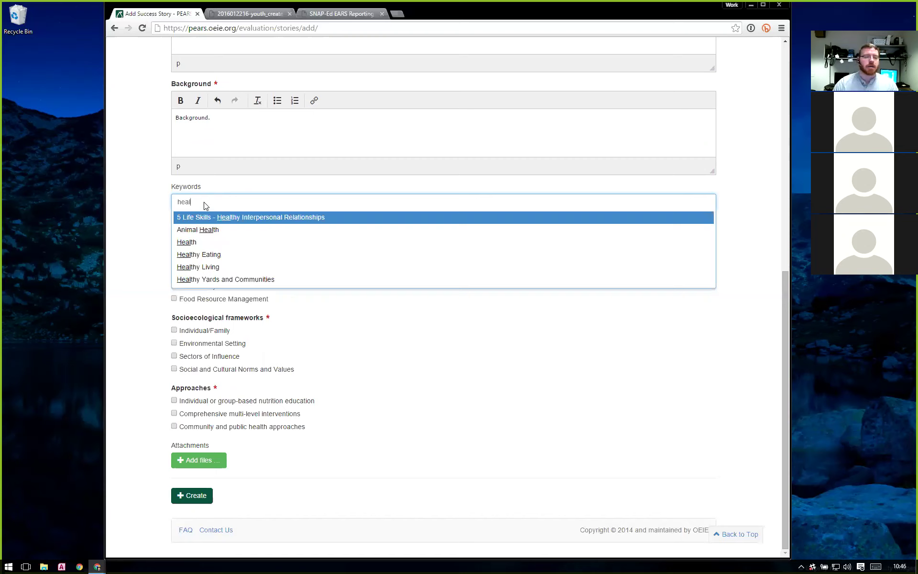
click(208, 254)
click(271, 208)
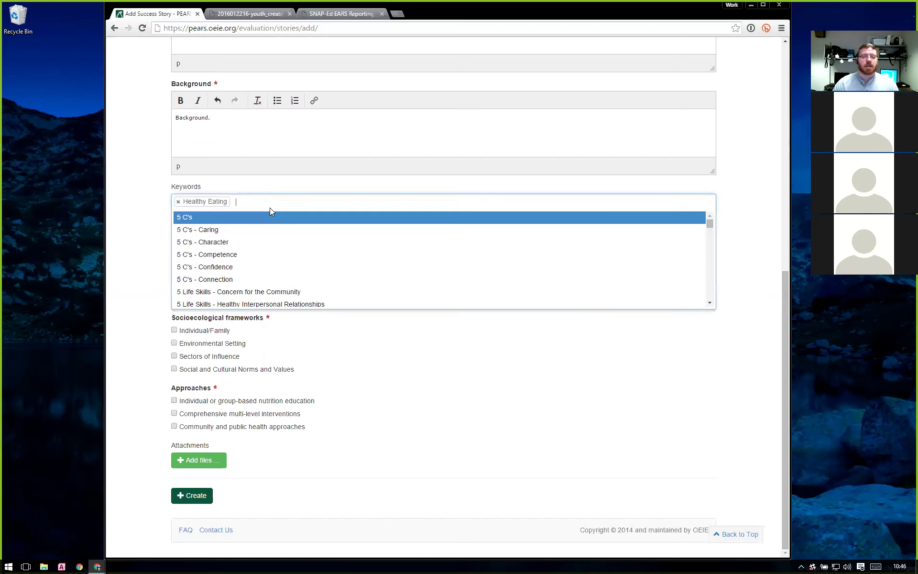
text(heal)
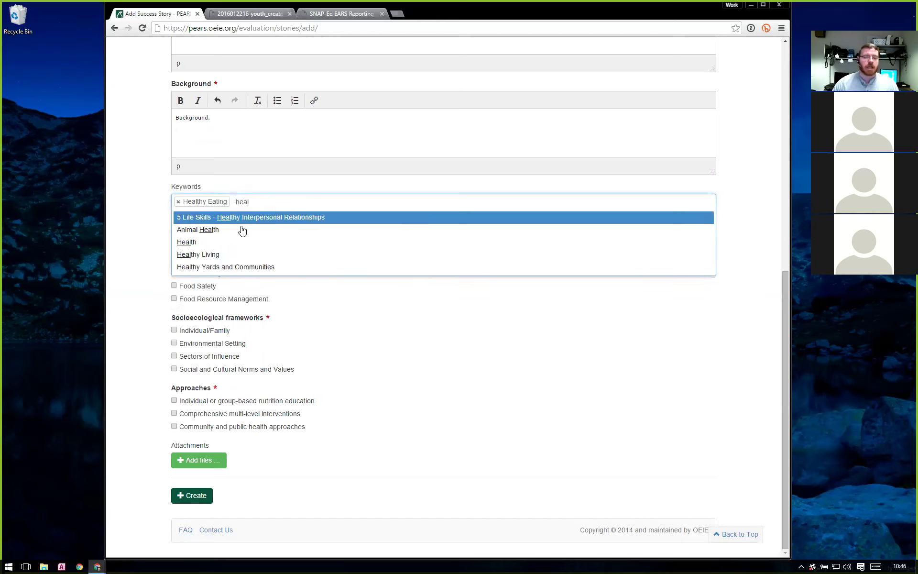
click(409, 329)
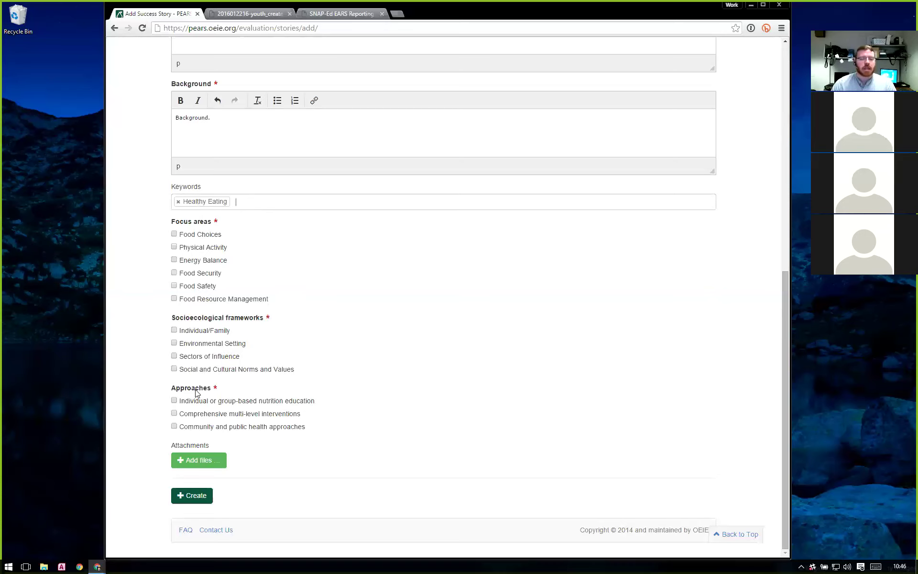
- Select the focus areas Food Choices and Food Safety, the Individual/Family framework, and the Individual or group-based nutrition education approach
click(175, 234)
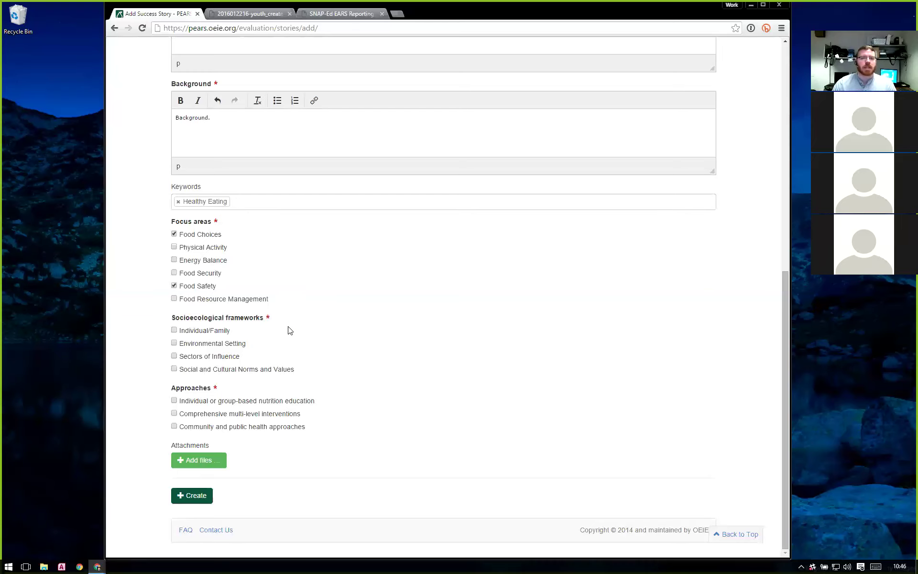
click(174, 330)
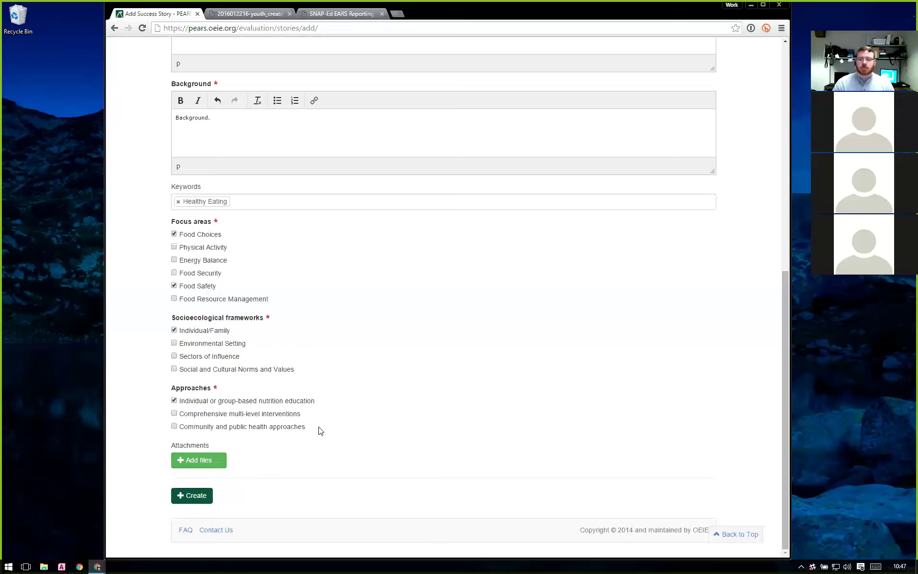
scroll(281, 438, up, 1)
scroll(275, 438, down, 1)
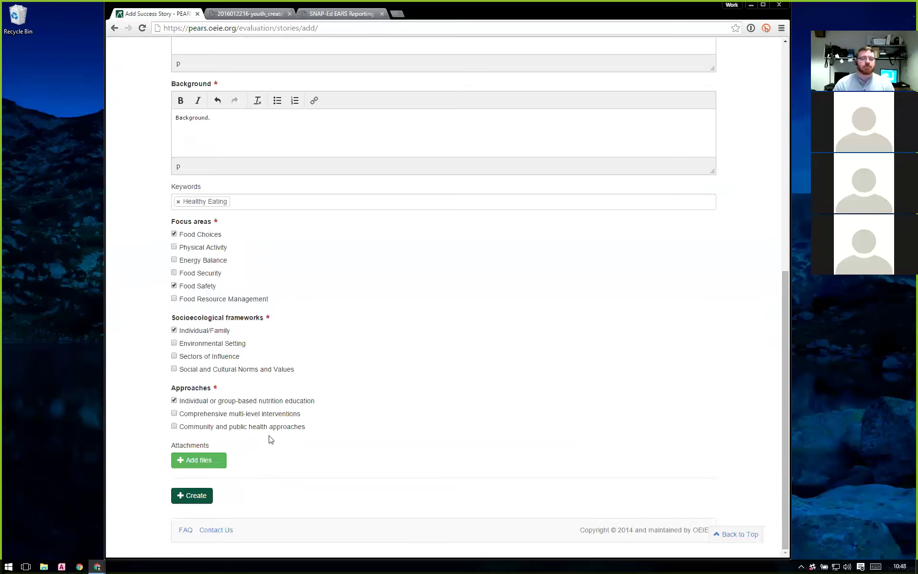
- Create the success story and return to the Success Stories list
click(187, 497)
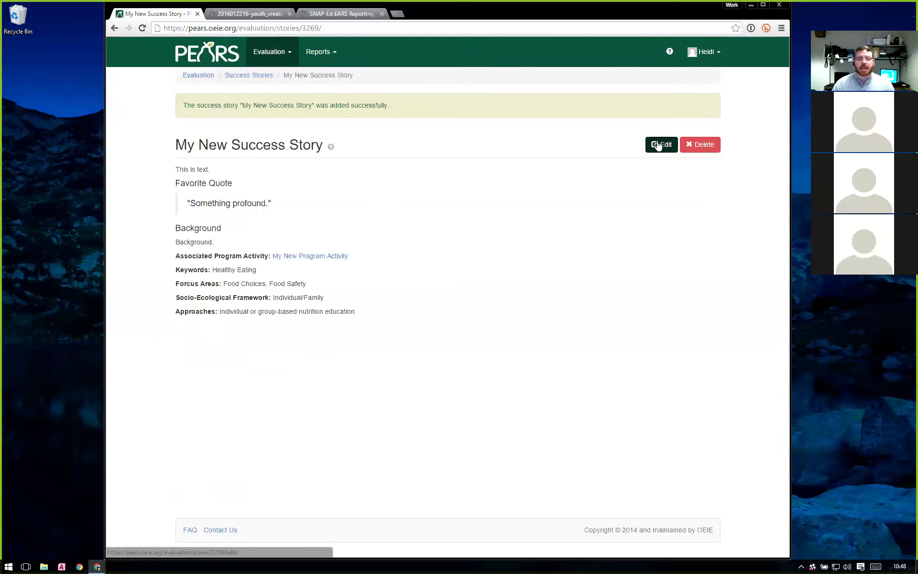
click(267, 77)
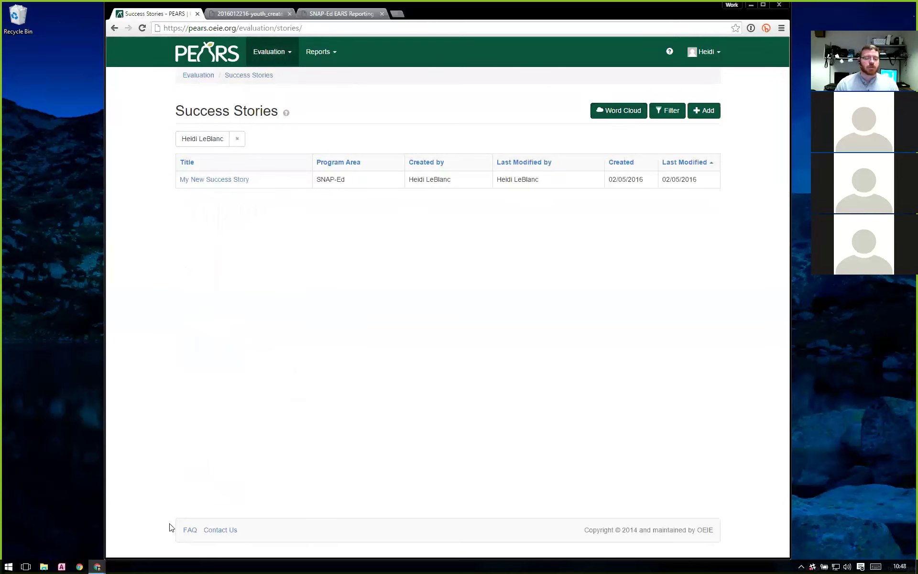
- Switch to the KSRE Online browser window and open its Success Stories list
mouse_move(97, 566)
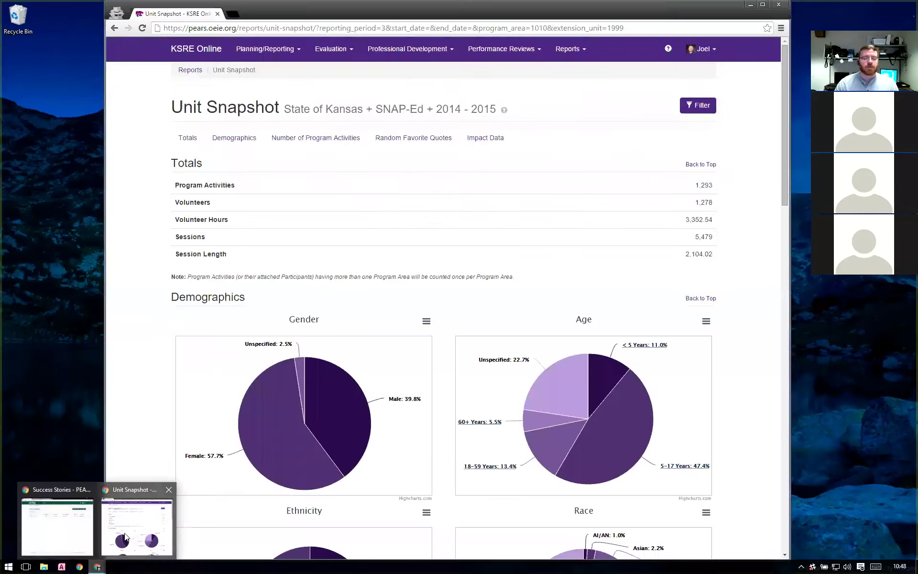
click(125, 538)
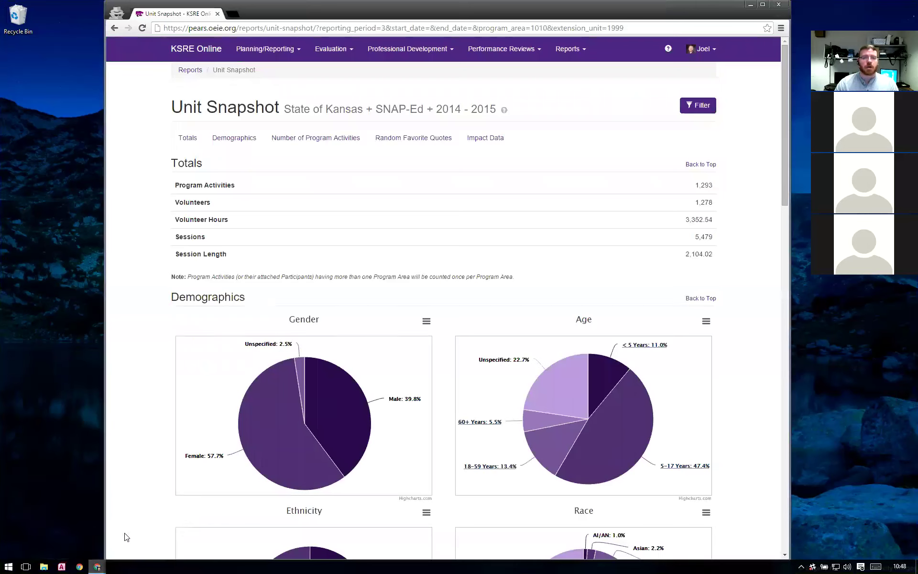
click(578, 49)
click(292, 50)
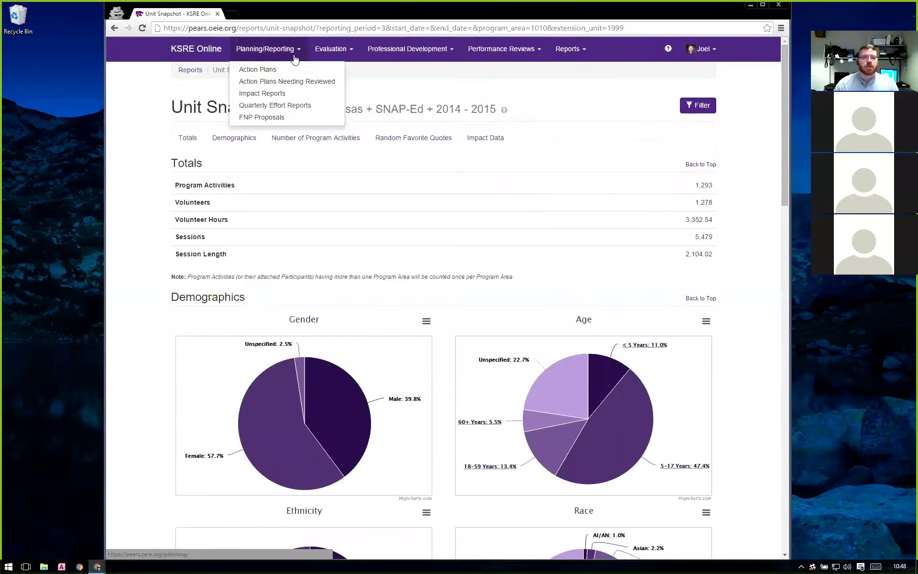
click(330, 49)
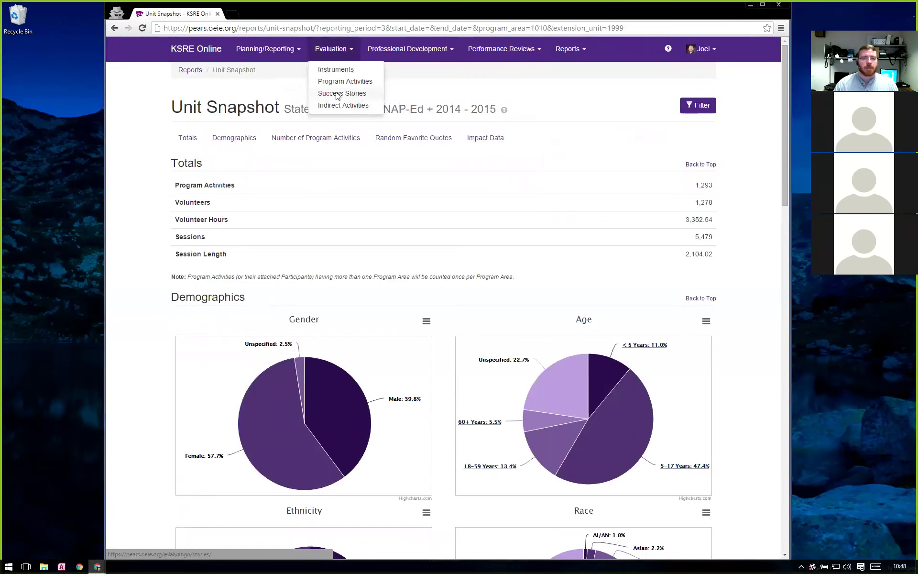
click(342, 93)
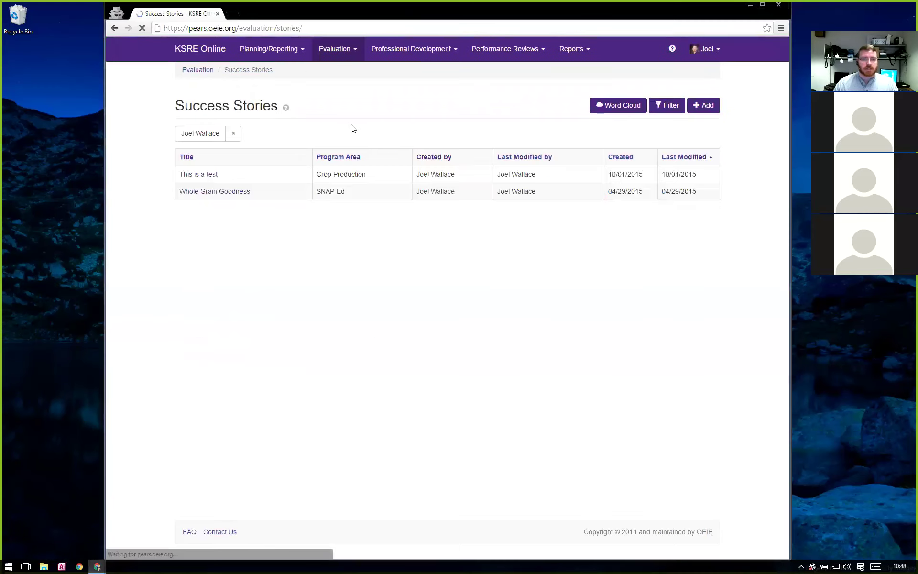
- Filter the success stories by the SNAP-Ed program area, leaving the reporting period unset
click(667, 105)
click(624, 184)
click(611, 210)
click(614, 215)
scroll(613, 266, down, 2)
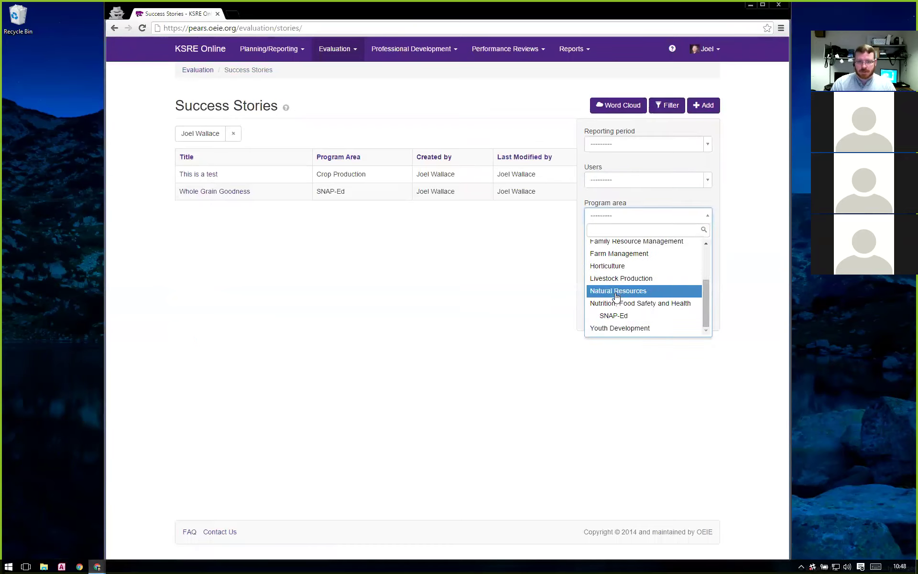
click(615, 316)
click(628, 145)
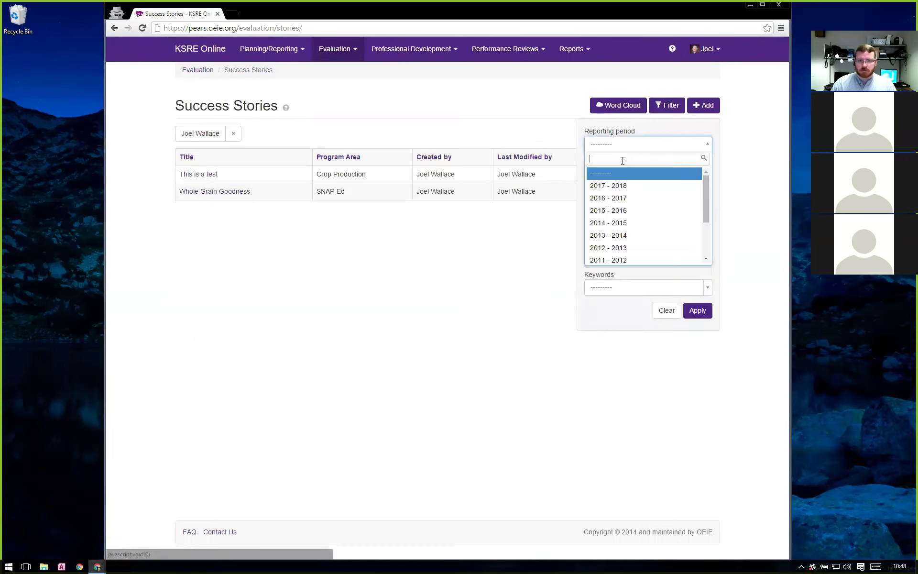
click(708, 314)
click(708, 314)
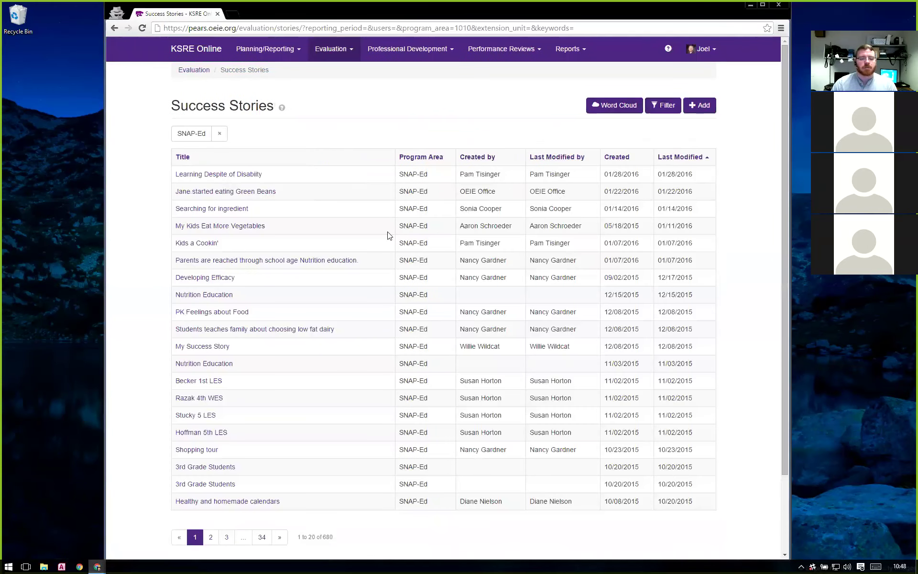
- Look over the filtered success stories and generate their keyword word cloud
scroll(431, 347, down, 1)
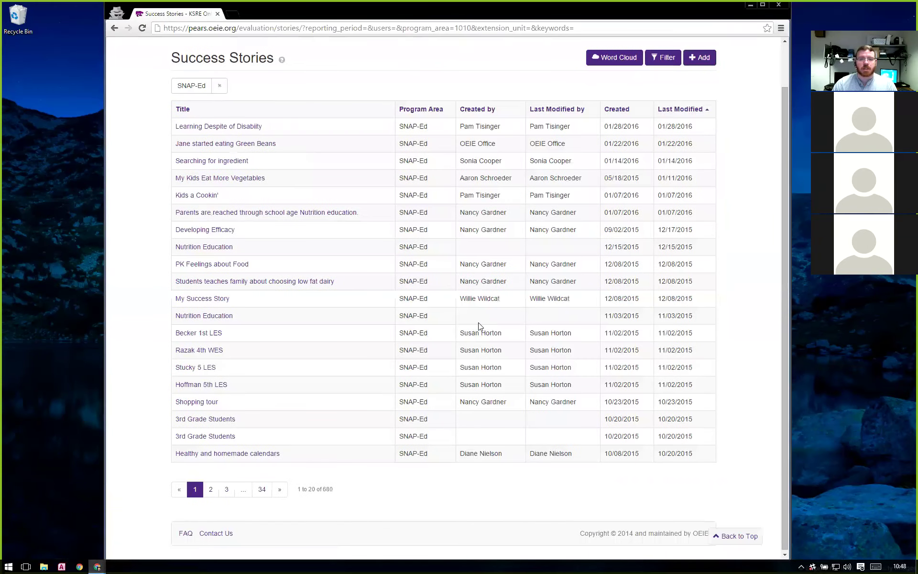
scroll(480, 328, up, 1)
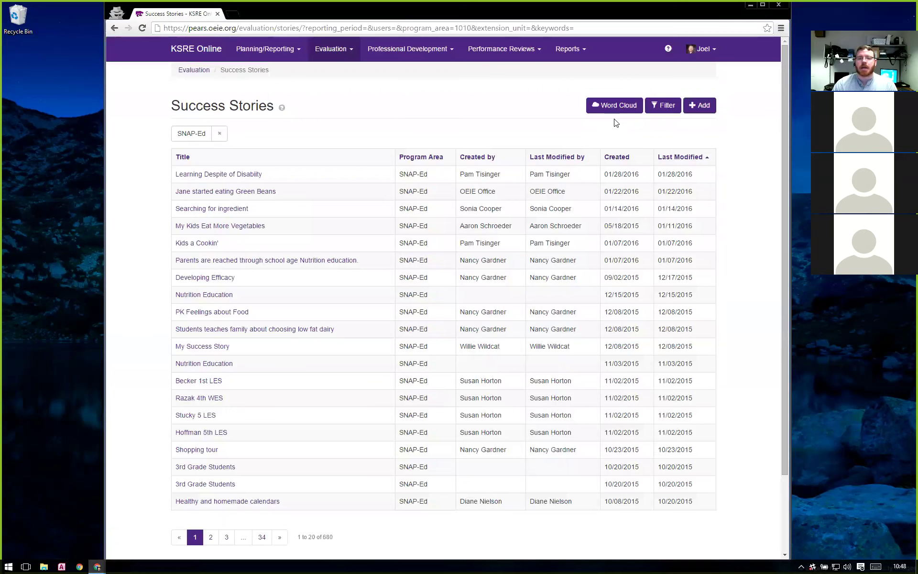
click(617, 106)
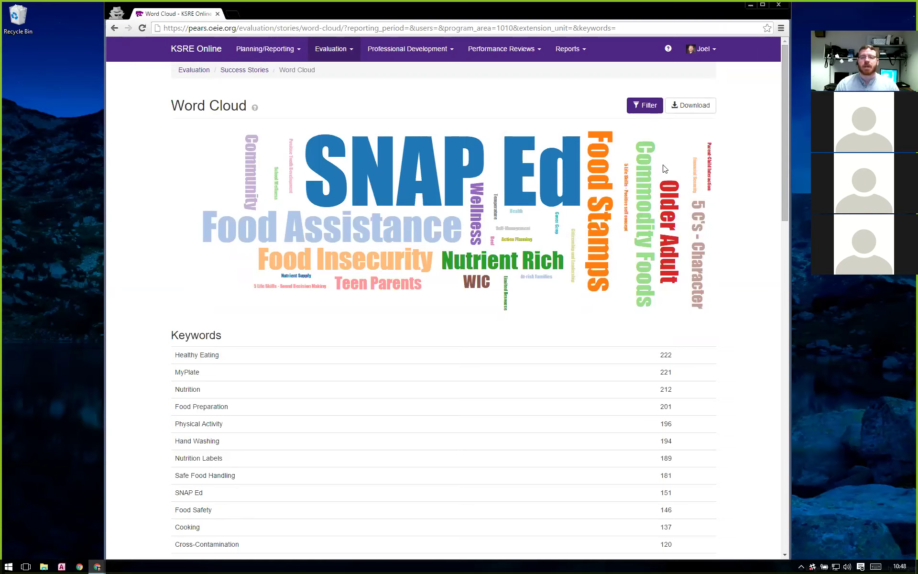
- Filter the word cloud to the 2014 - 2015 reporting period and review its keyword list
click(648, 110)
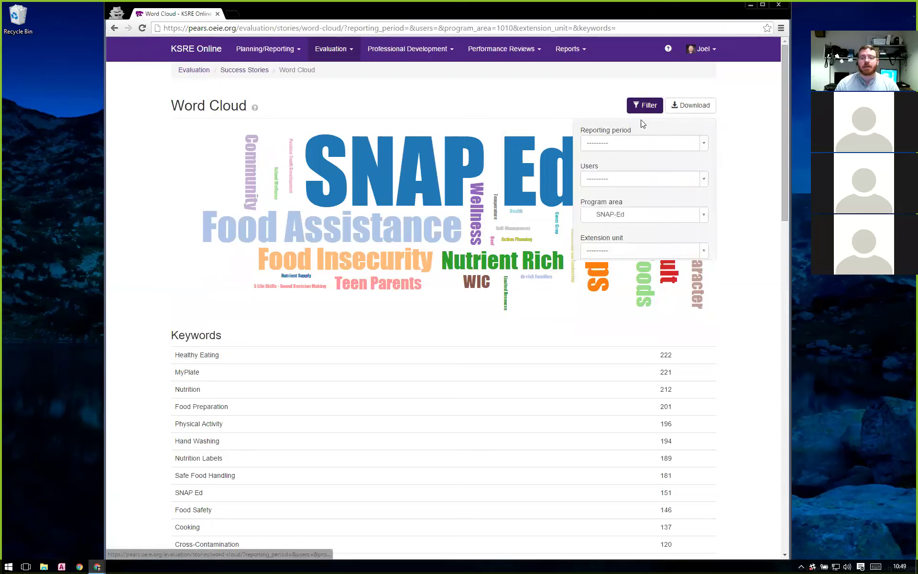
click(637, 144)
click(626, 222)
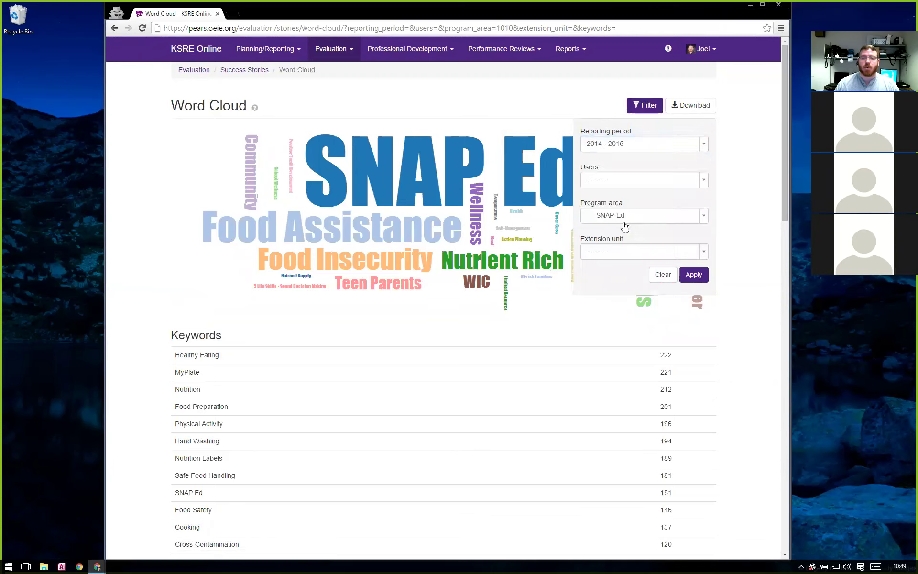
click(694, 274)
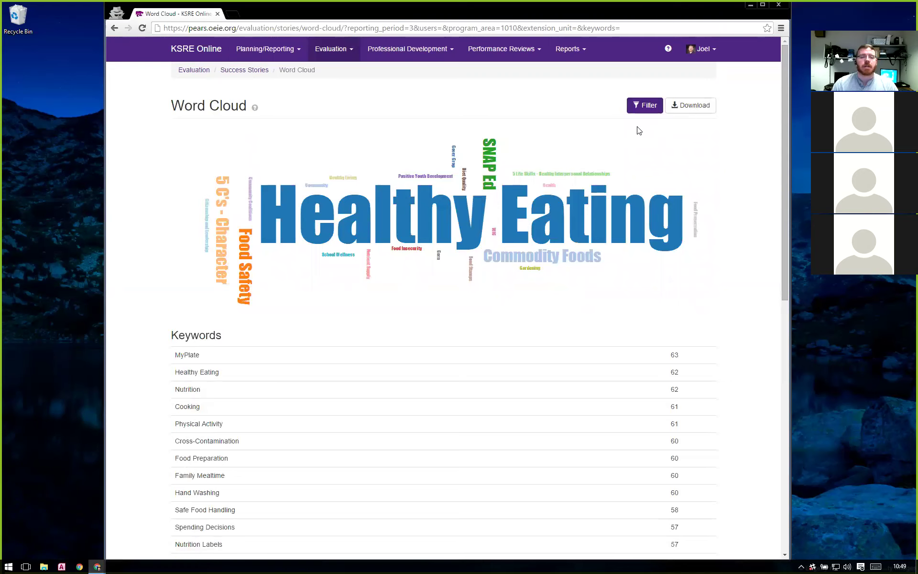
scroll(607, 238, down, 10)
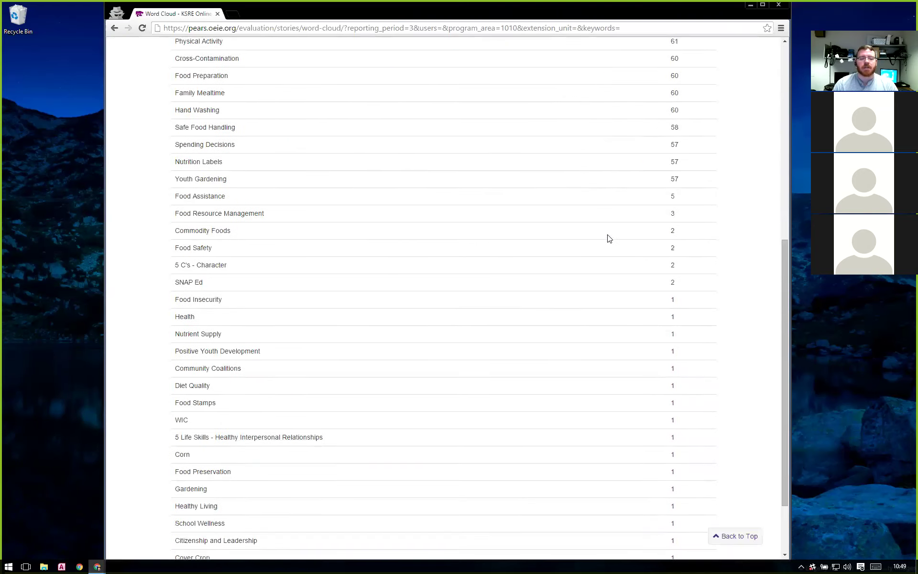
scroll(609, 238, up, 10)
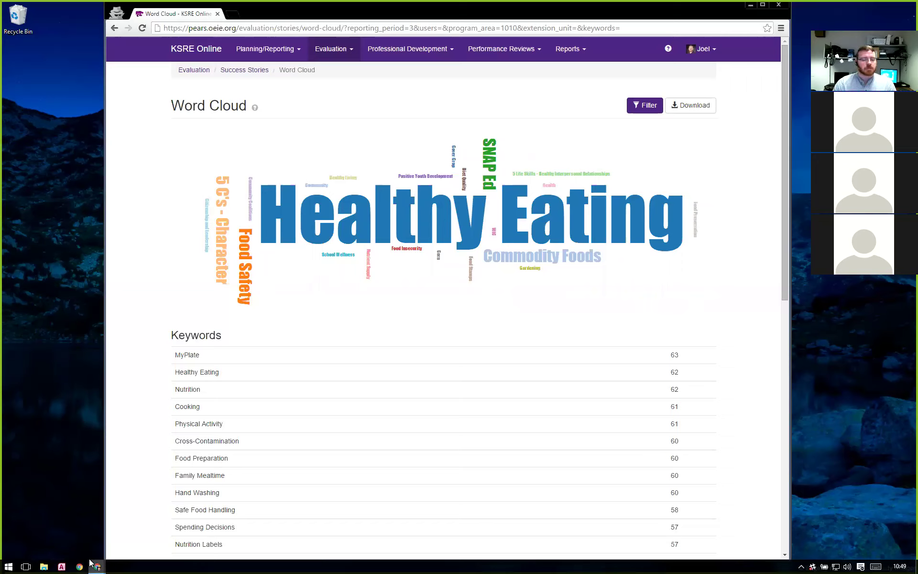
- Switch back to the PEARS browser window and start adding a new indirect activity
mouse_move(80, 564)
click(66, 510)
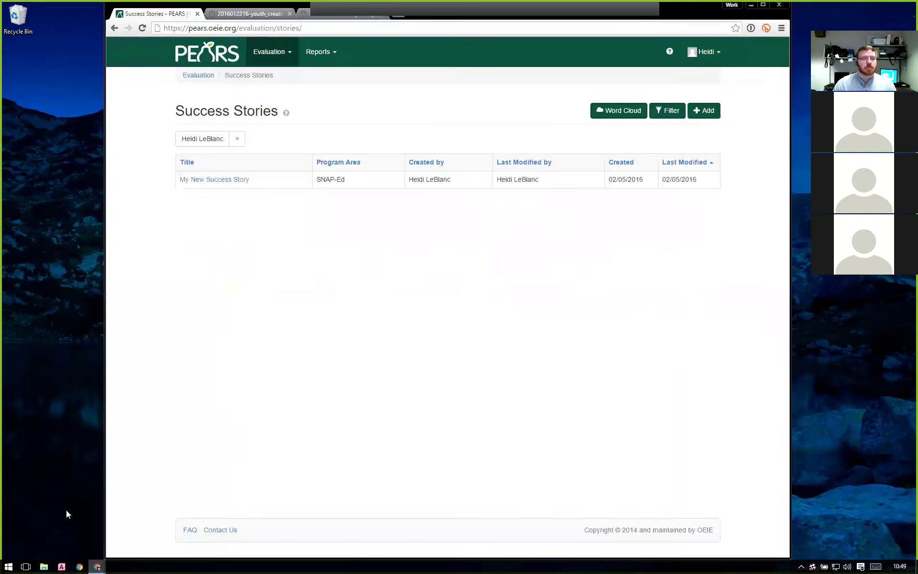
click(269, 52)
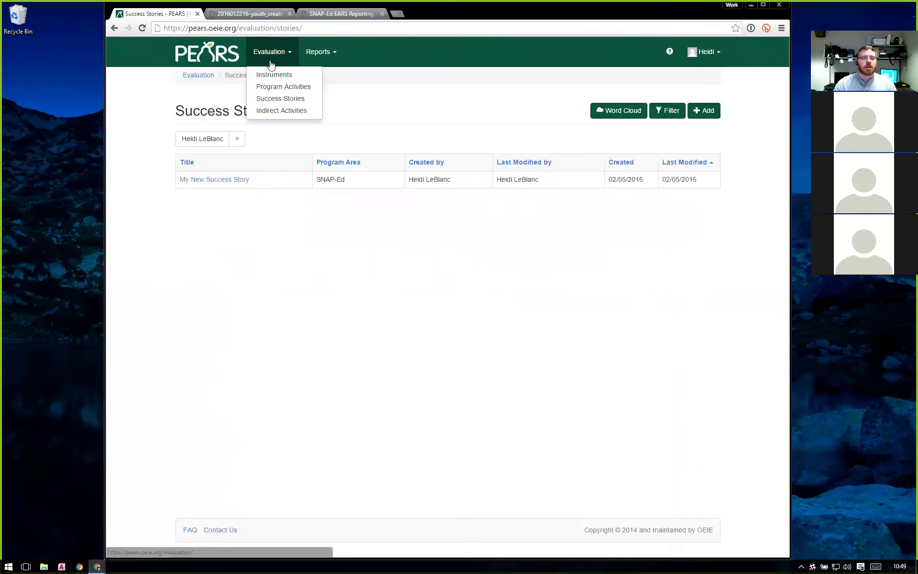
click(274, 111)
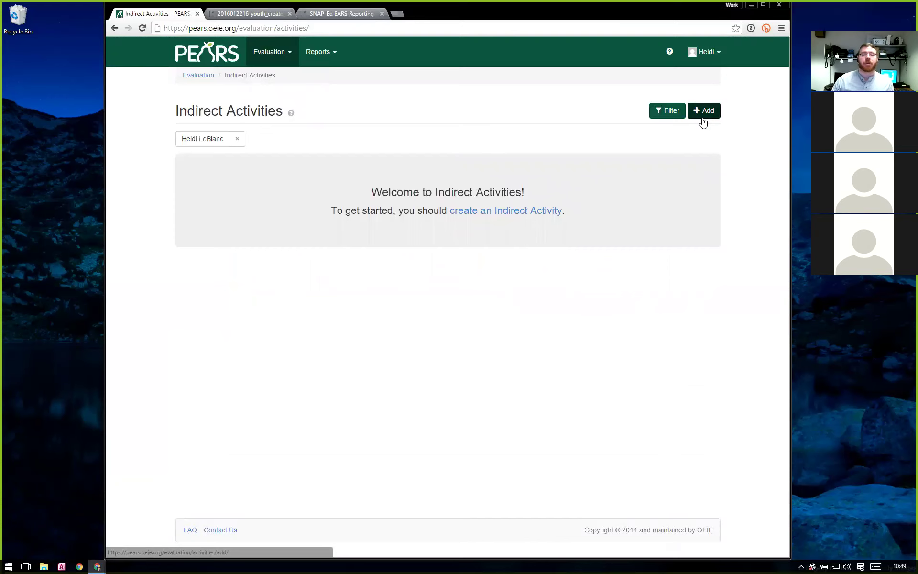
click(702, 112)
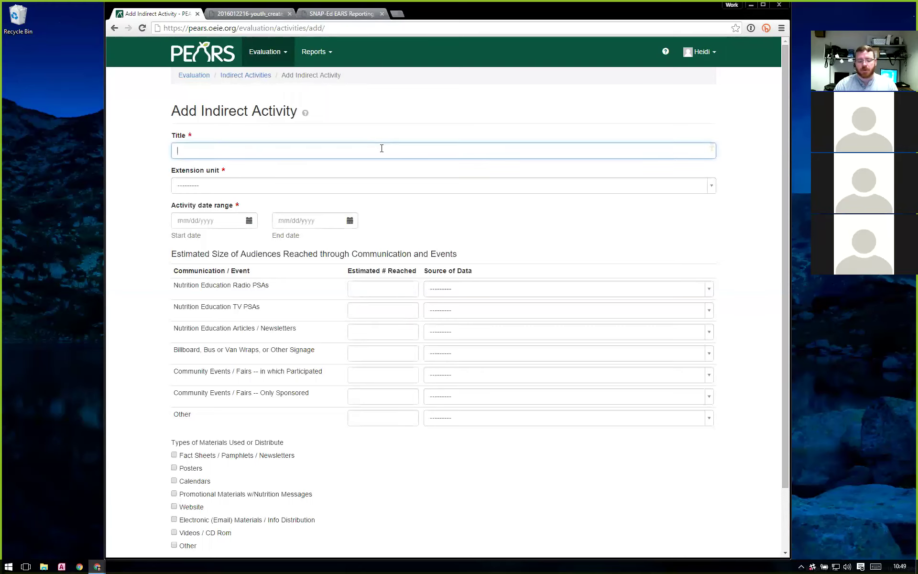
- Title the indirect activity "Monthly Newsletter" and set its extension unit to Davis (County)
text(Mo)
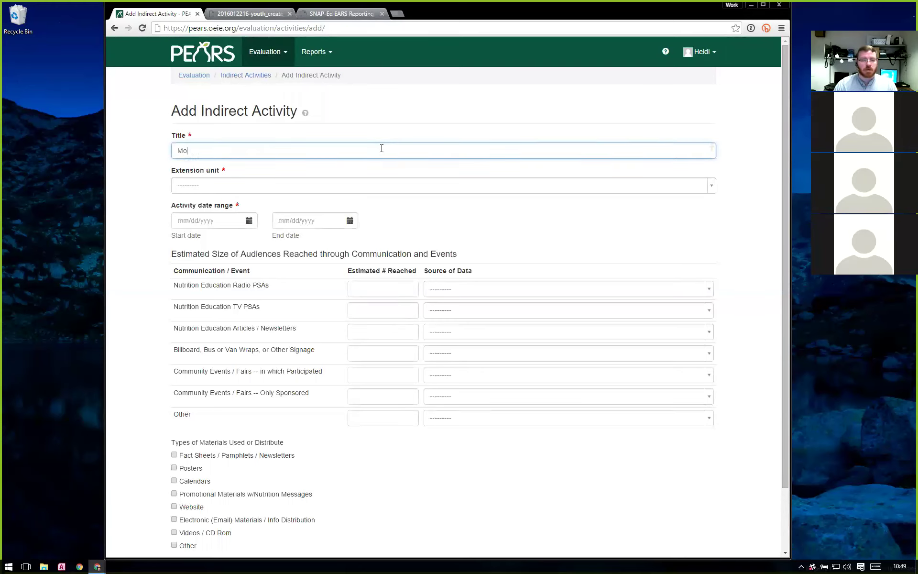
text(nthly Newslee)
text(ter)
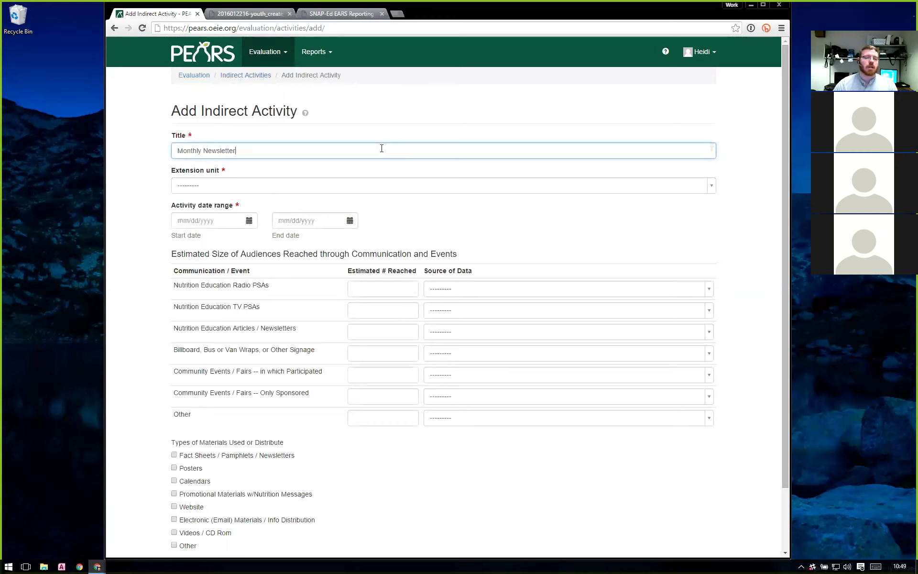
click(294, 187)
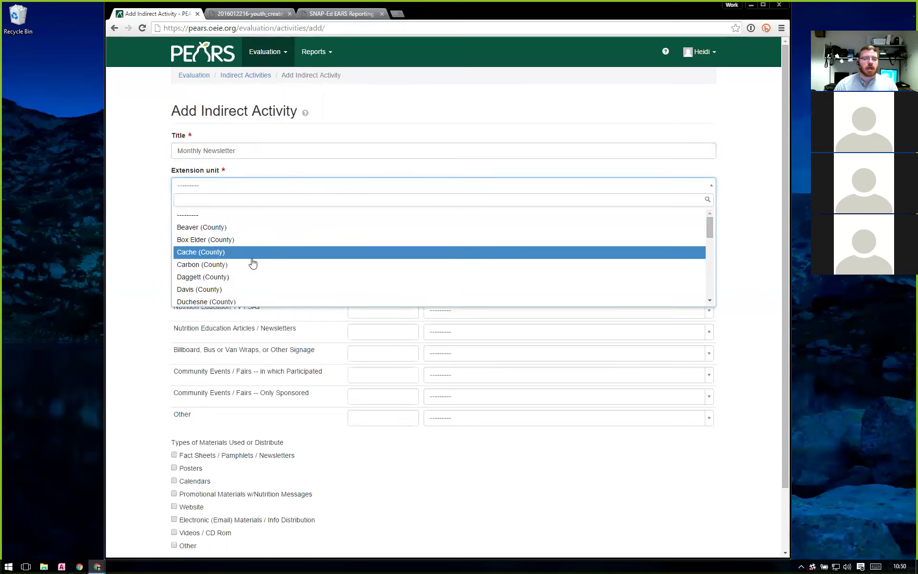
click(238, 289)
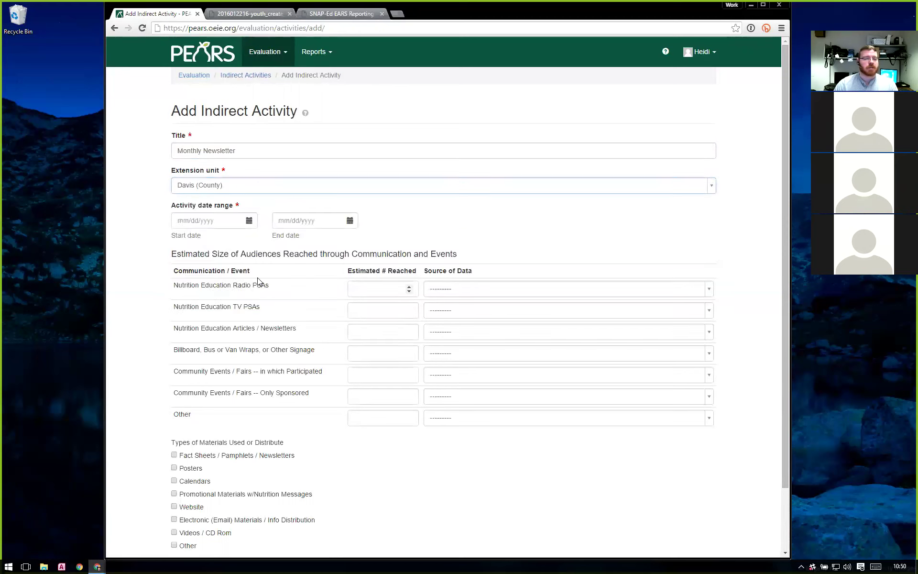
- Set the activity date range from 02/01/2016 to 02/29/2016
click(218, 224)
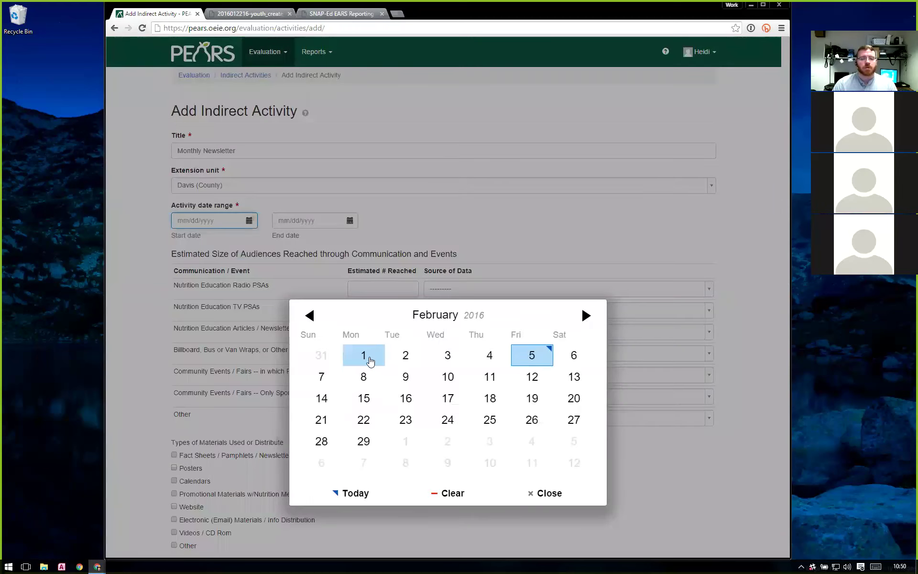
click(365, 354)
click(320, 222)
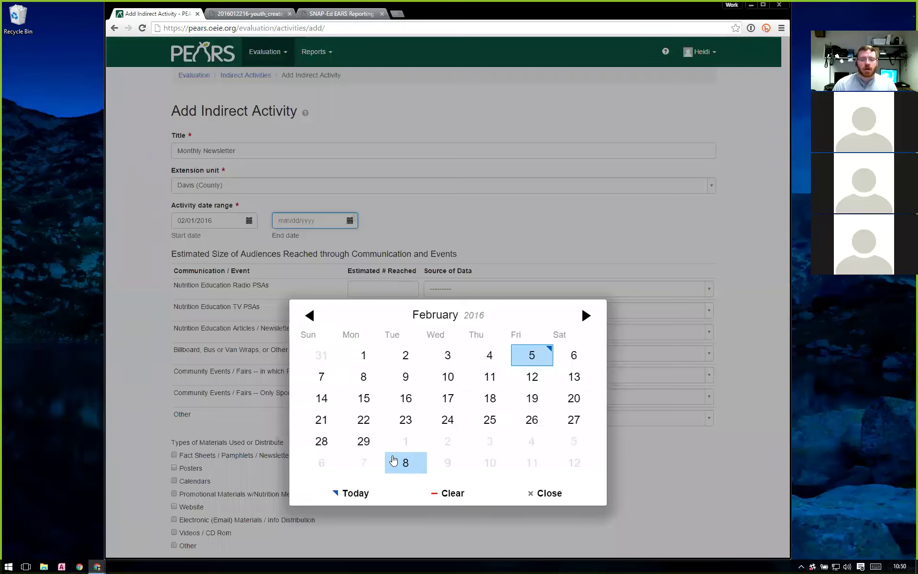
click(367, 440)
- For Nutrition Education Articles / Newsletters, enter 1000 as the estimated number reached and choose Other as the data source
click(369, 331)
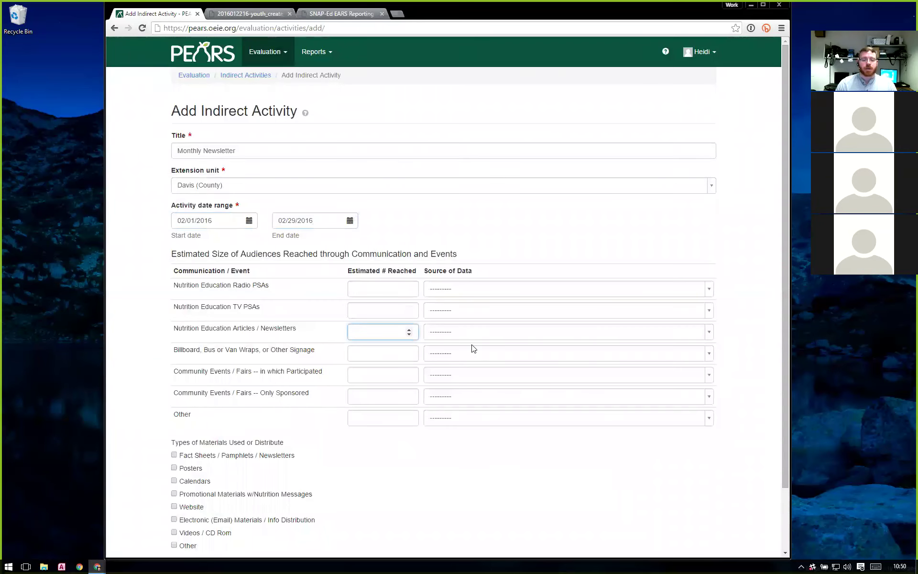
text(1000)
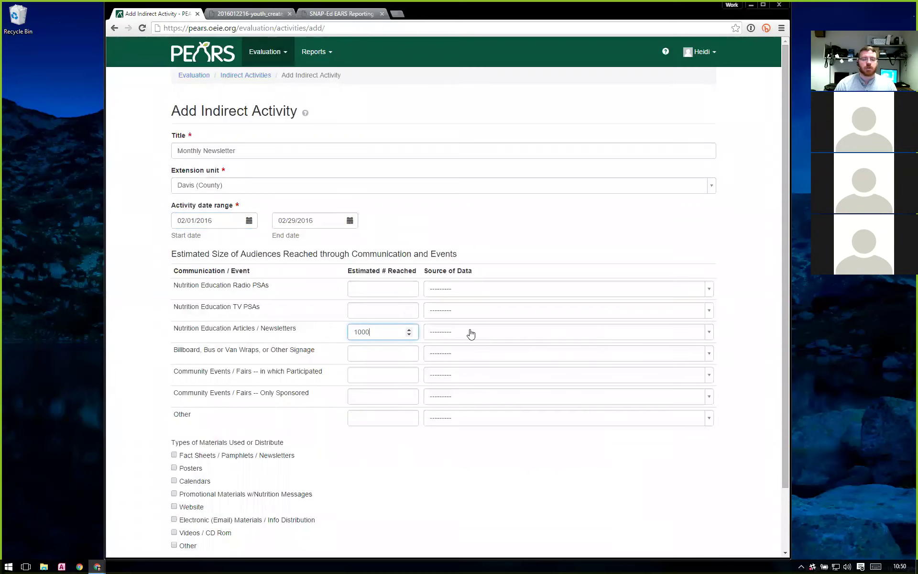
click(478, 333)
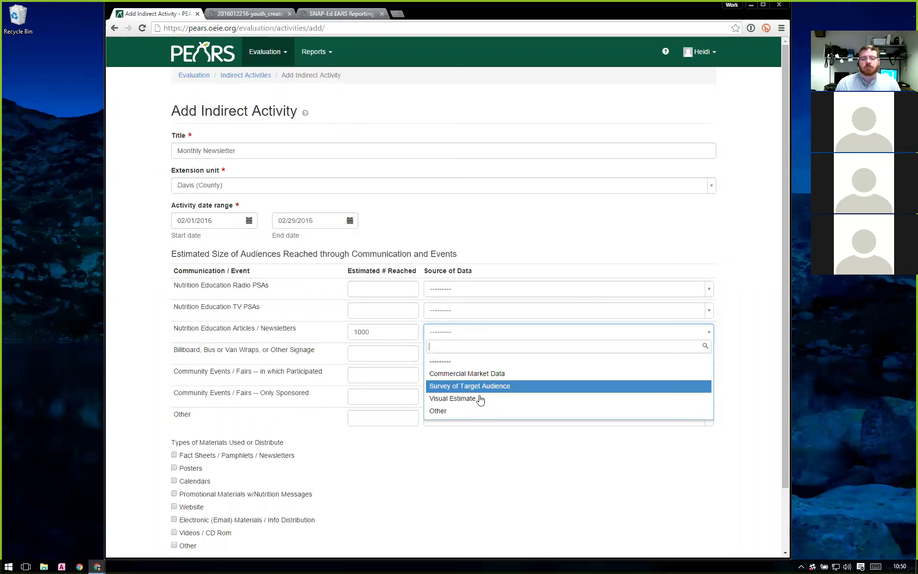
click(469, 411)
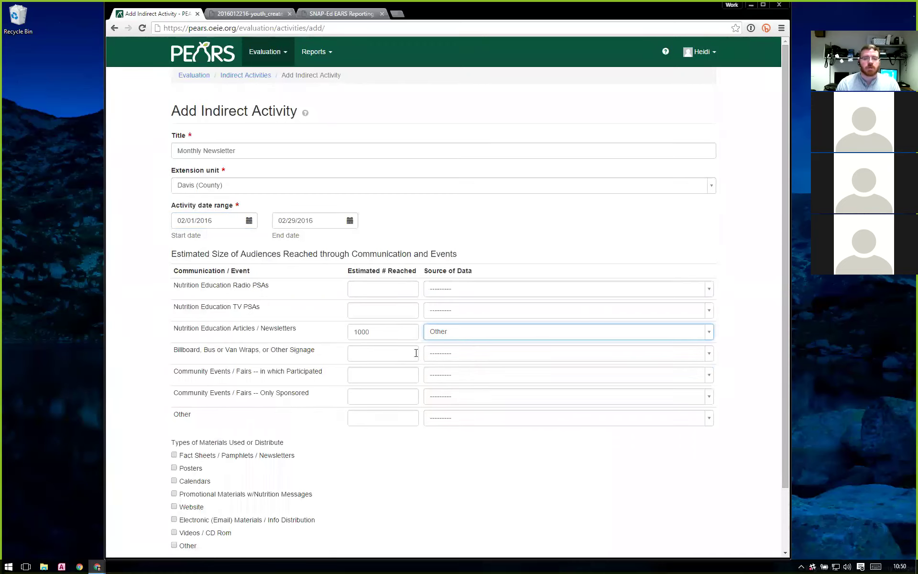
- Mark Fact Sheets / Pamphlets / Newsletters and Electronic (Email) Materials / Info Distribution as the material types, and create the indirect activity
scroll(416, 353, down, 1)
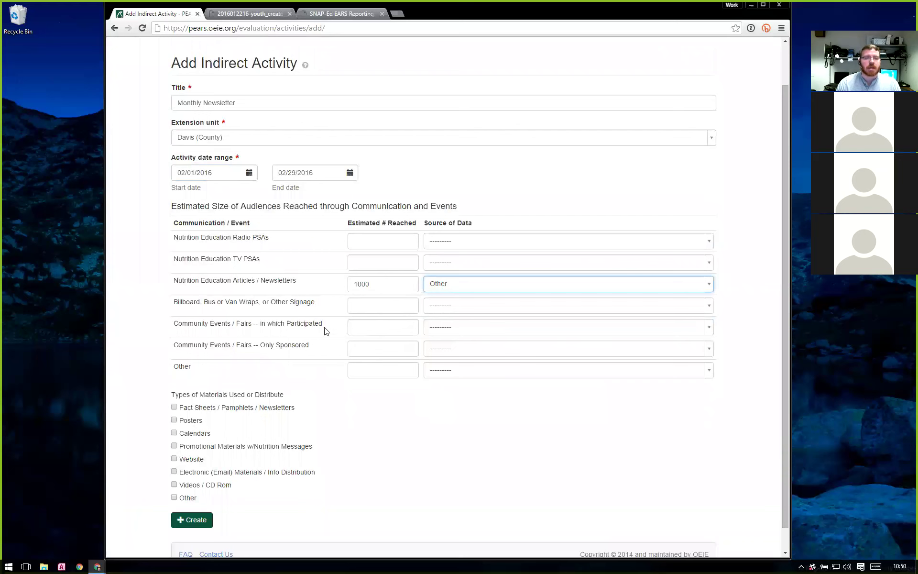
scroll(194, 386, down, 1)
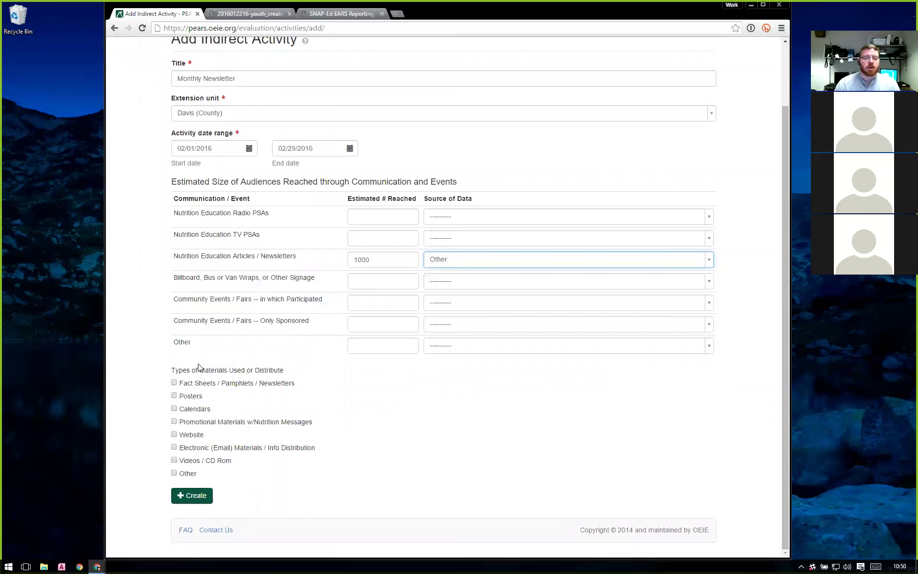
click(174, 383)
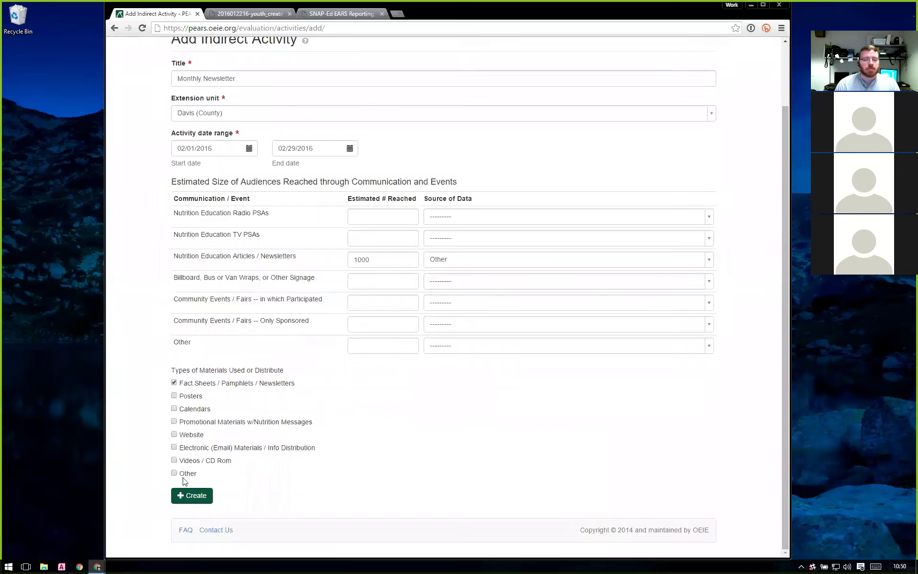
click(174, 448)
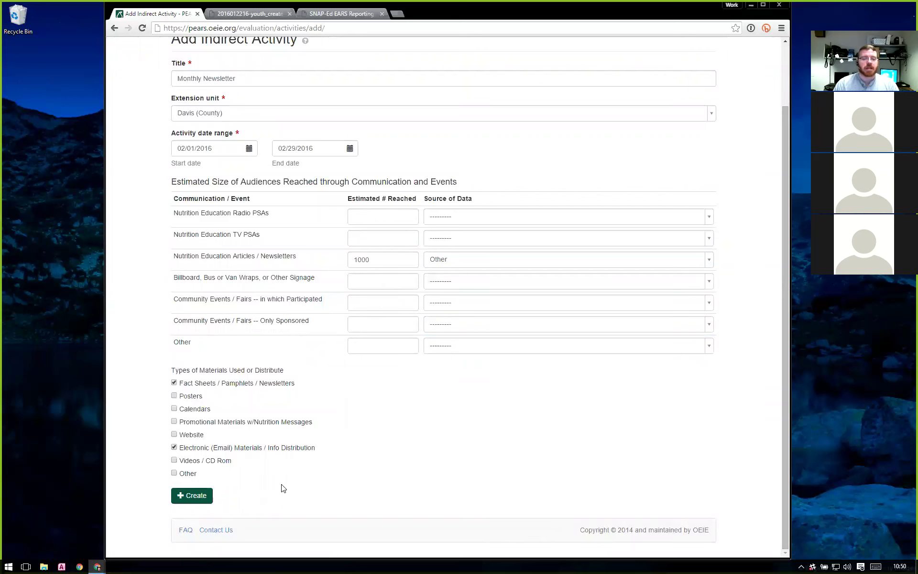
click(194, 495)
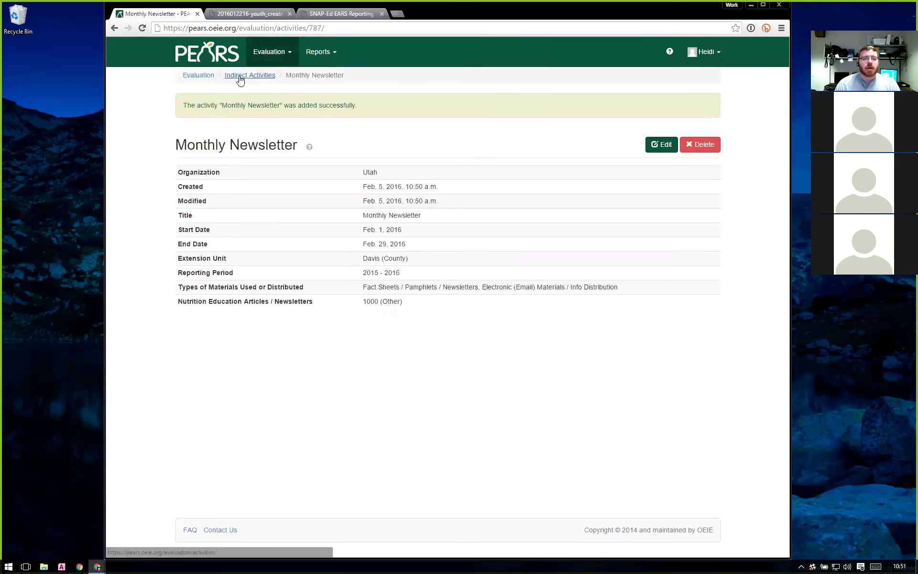
- Open My New Success Story from the Success Stories list for editing and go to its Keywords field
click(275, 60)
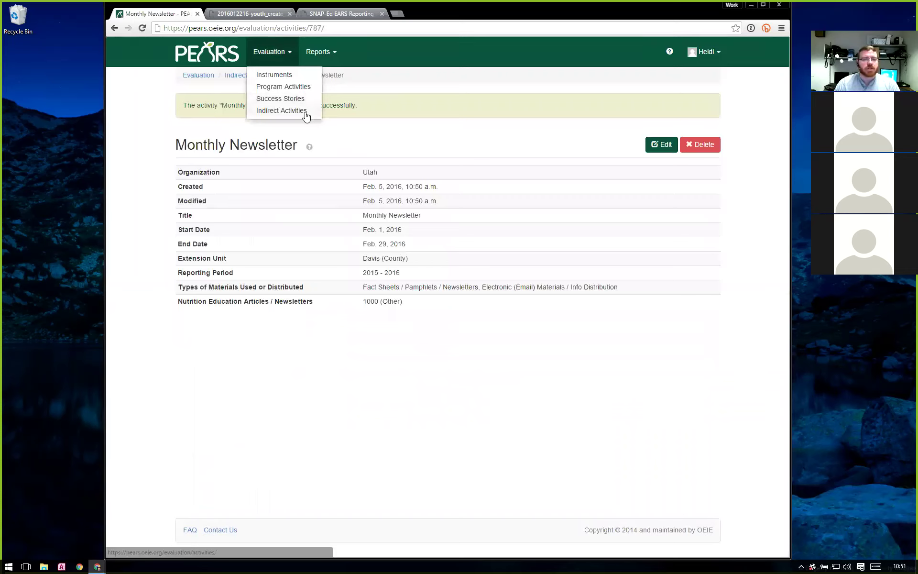
click(346, 132)
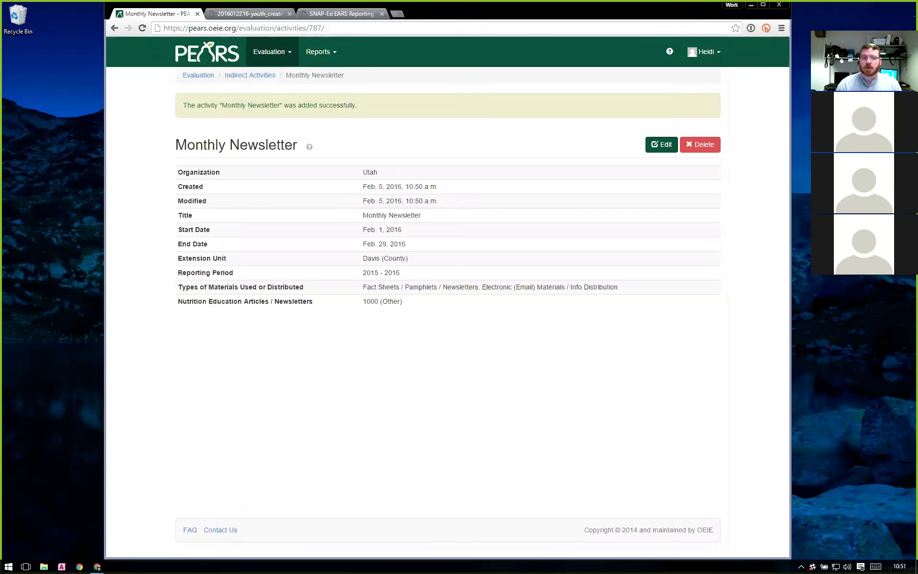
click(270, 51)
click(274, 97)
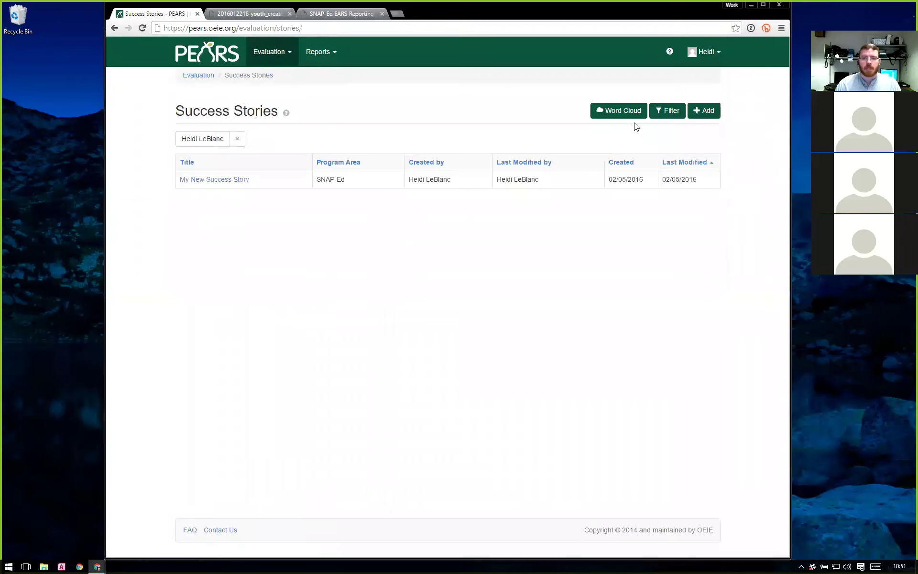
click(198, 181)
click(665, 111)
scroll(287, 330, down, 10)
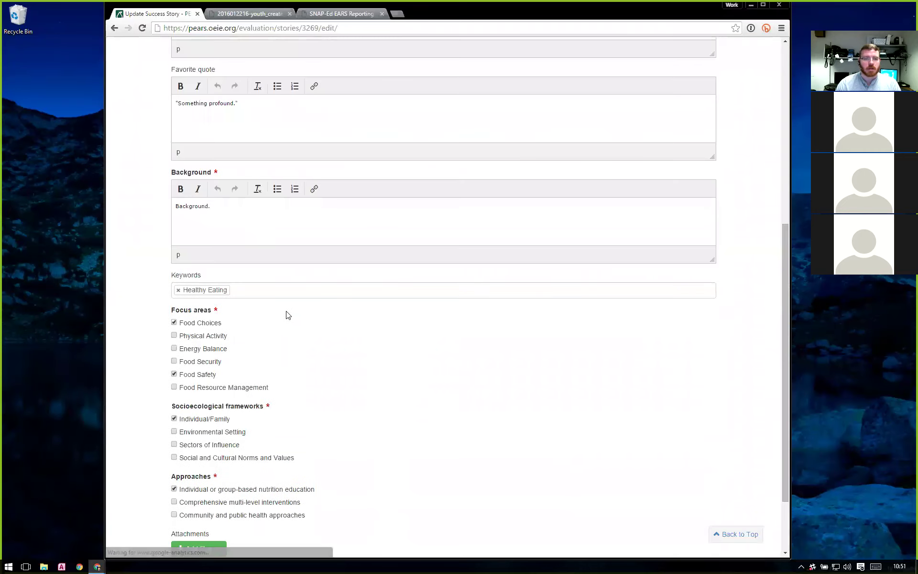
- Examine the predefined keywords offered for the success story
click(262, 298)
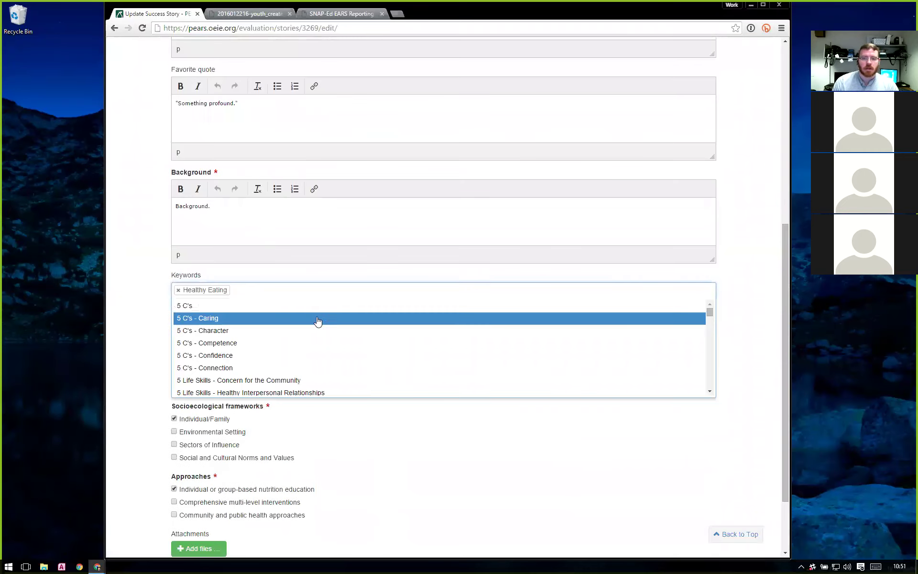
scroll(318, 323, down, 1)
scroll(321, 333, down, 2)
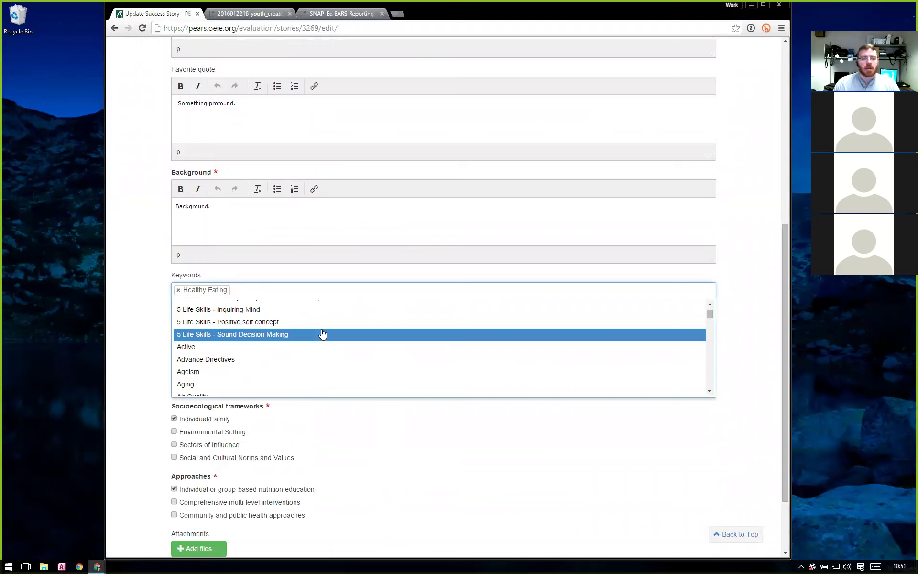
scroll(323, 332, up, 1)
scroll(323, 332, up, 2)
scroll(323, 332, up, 1)
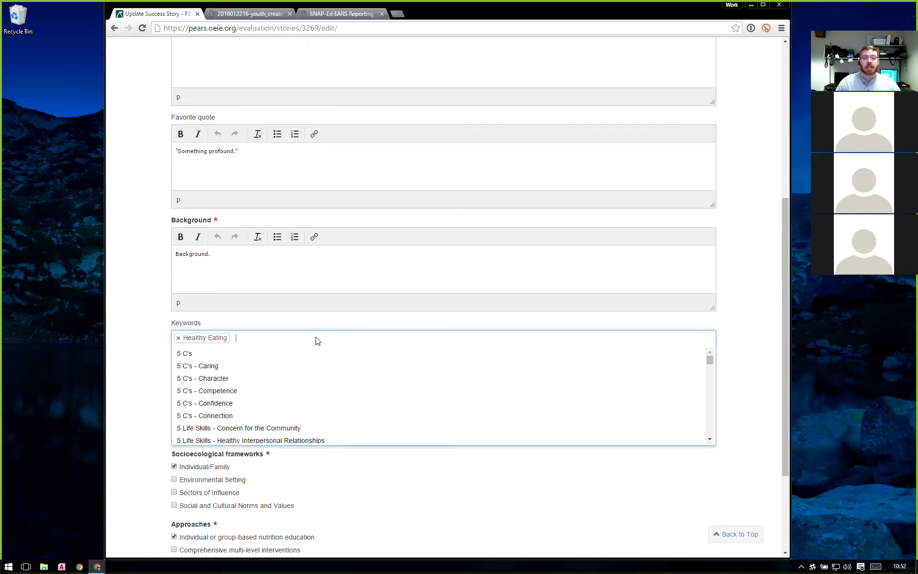
click(180, 340)
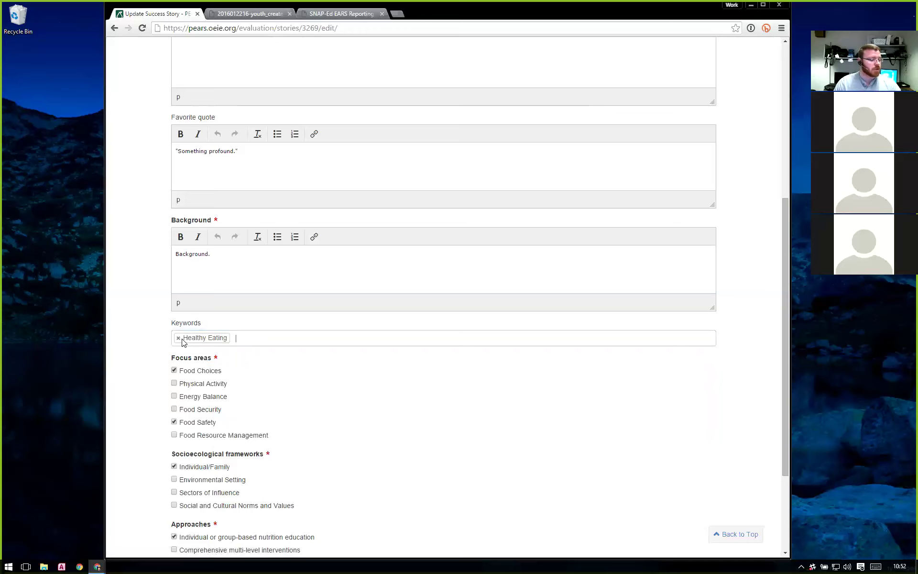
click(282, 336)
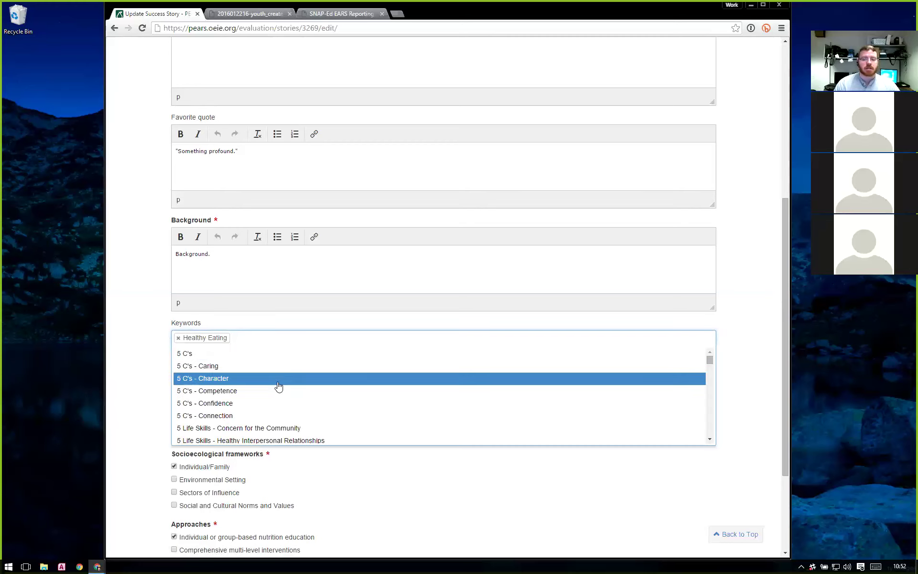
click(242, 339)
click(247, 339)
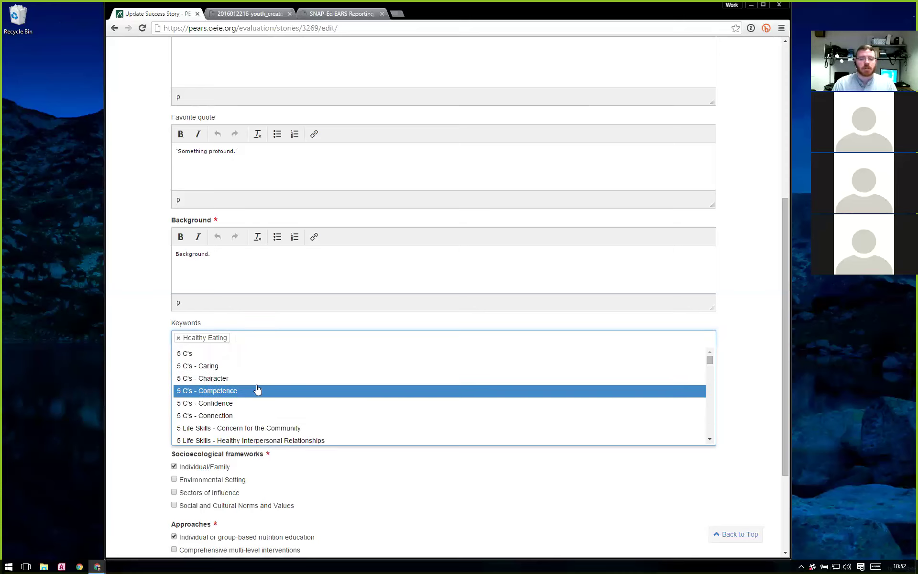
scroll(248, 375, down, 1)
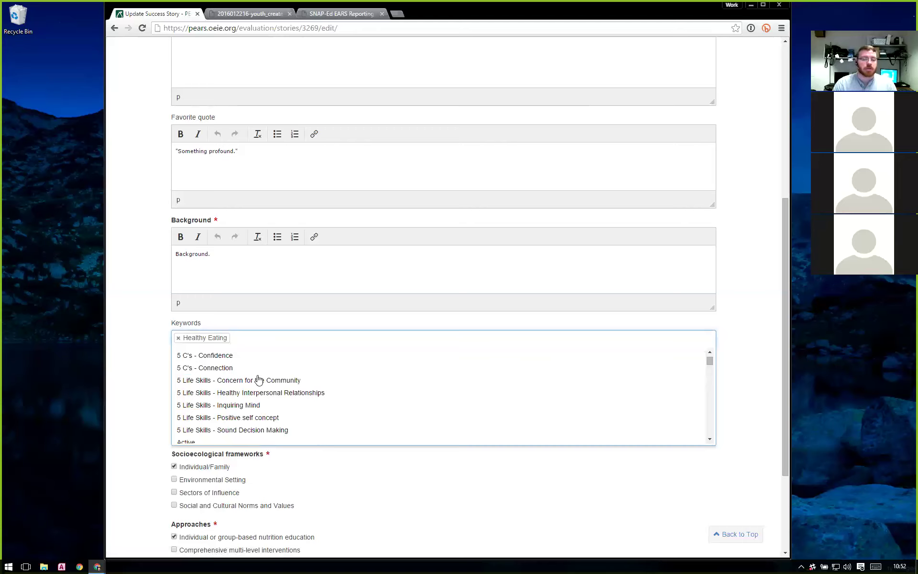
scroll(259, 380, up, 1)
scroll(274, 379, down, 5)
scroll(270, 373, up, 5)
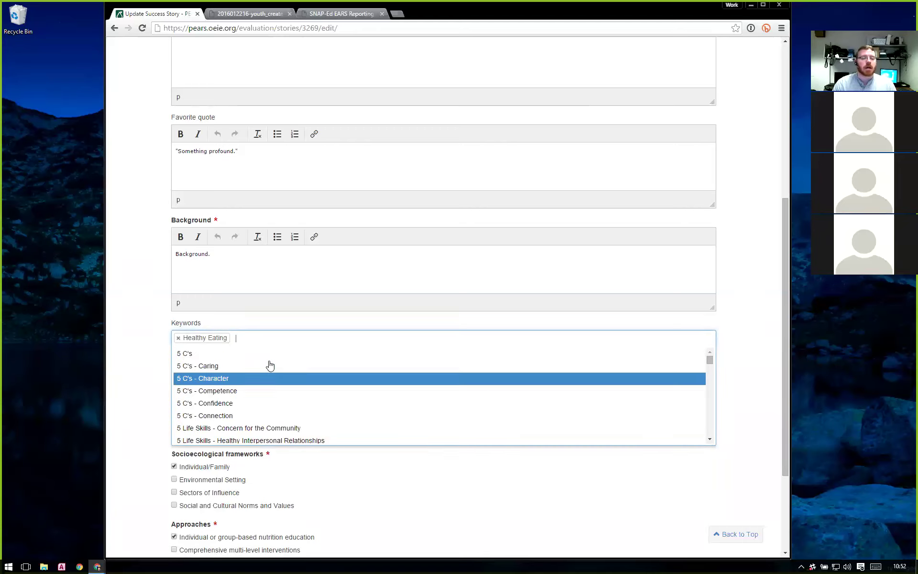
- Remove the Healthy Eating keyword from the success story
click(188, 341)
click(178, 337)
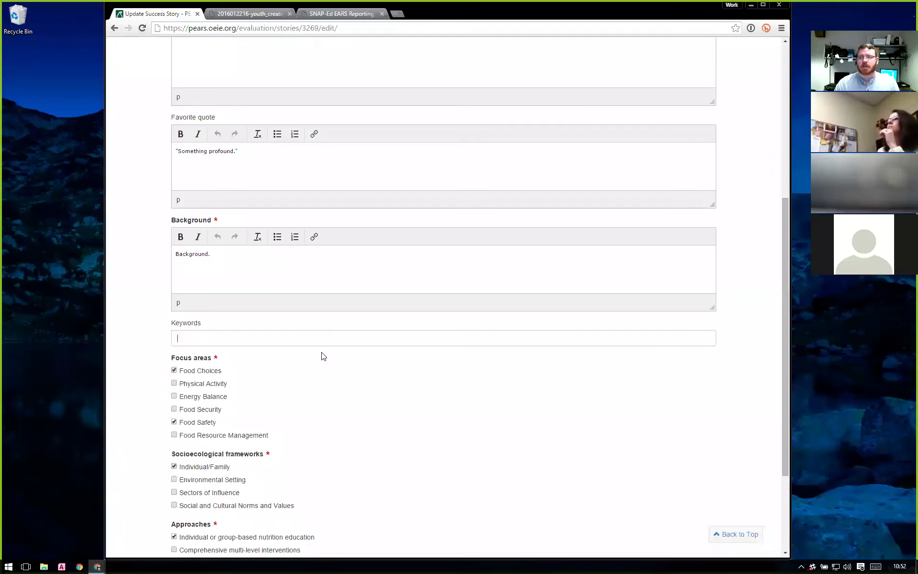
click(288, 341)
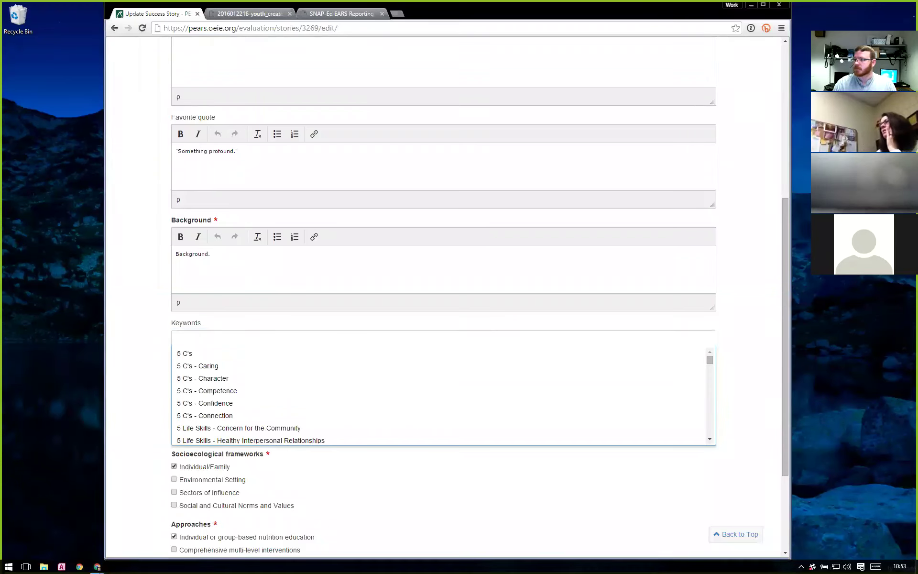
click(762, 318)
click(177, 339)
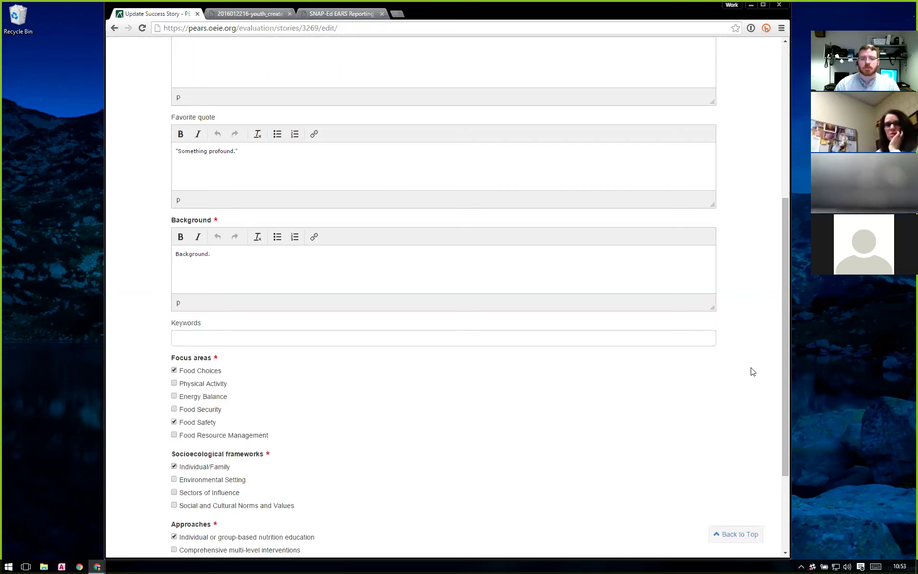
- Leave the success story without saving its changes and open the Indirect Activities list
scroll(726, 375, up, 6)
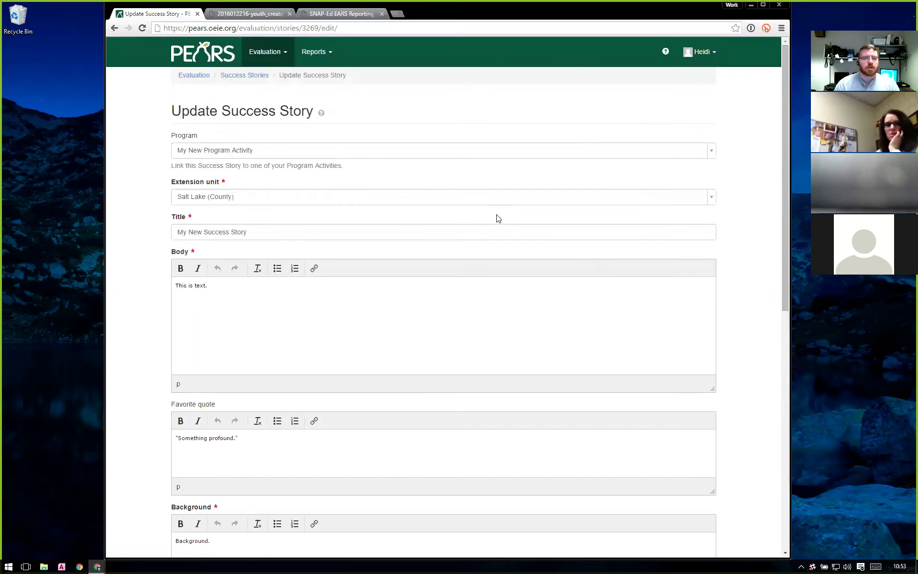
click(274, 63)
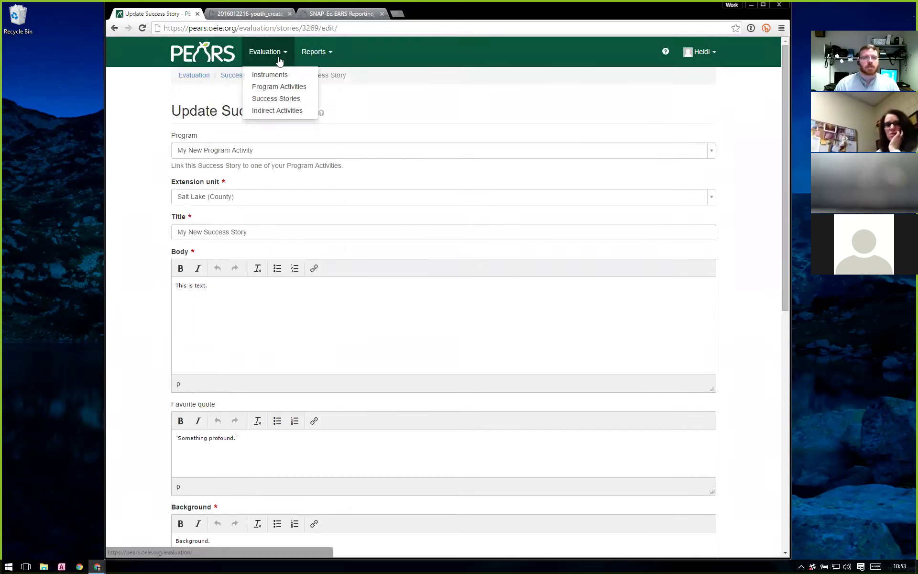
click(395, 102)
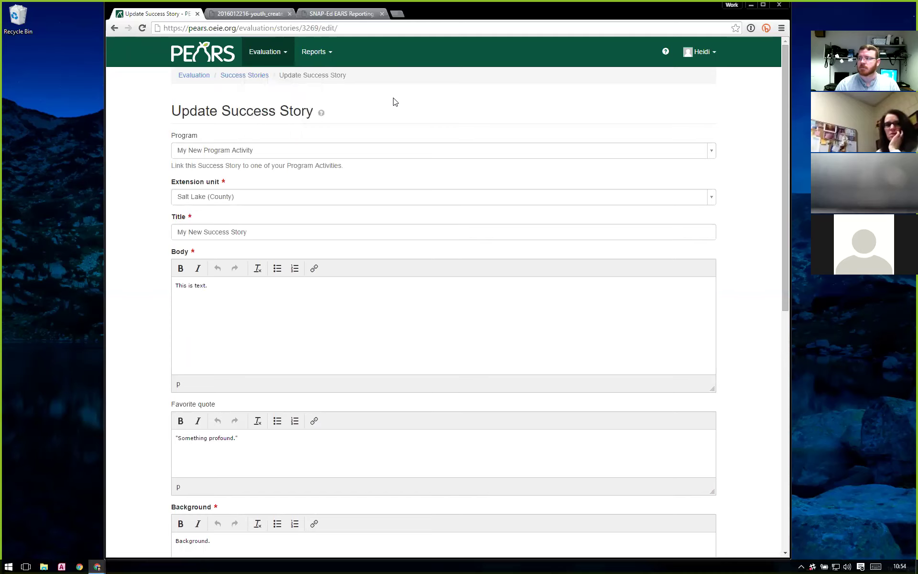
click(264, 52)
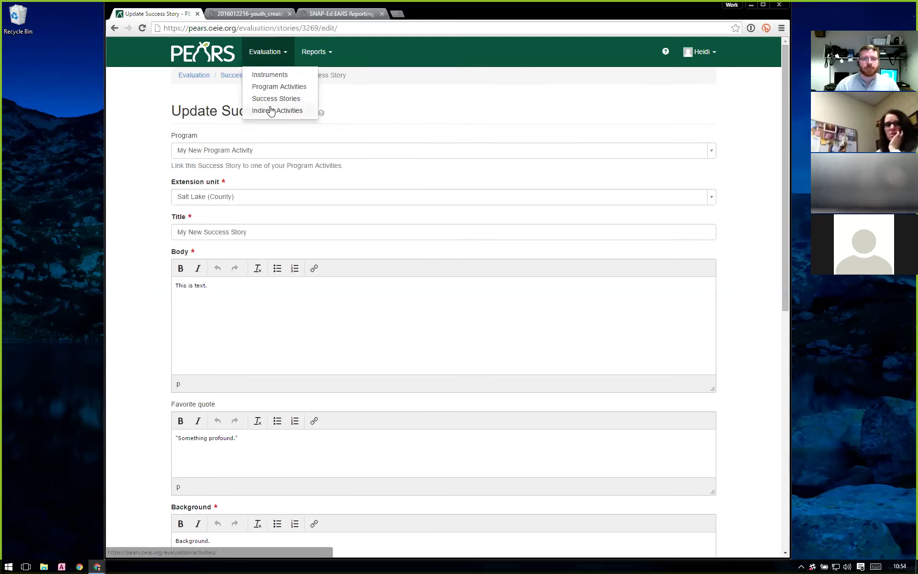
click(270, 108)
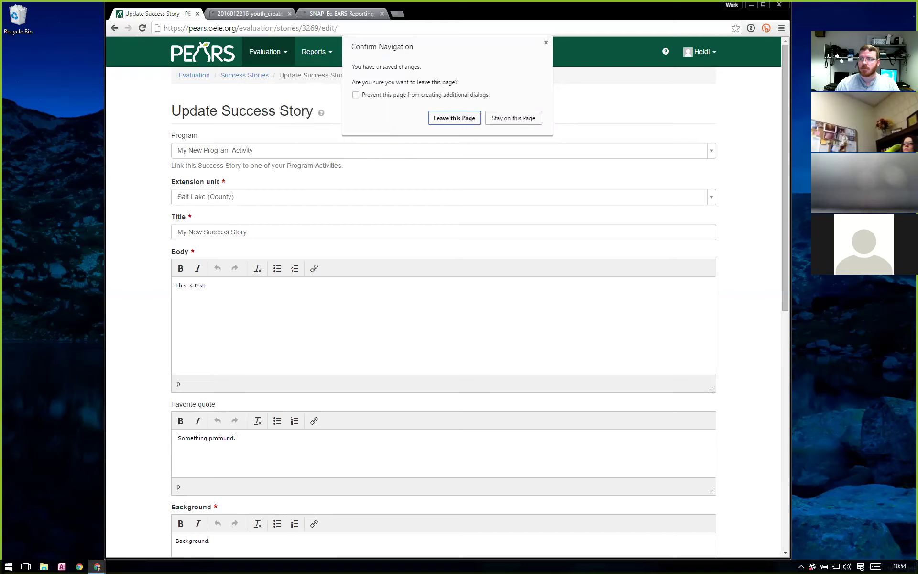
click(431, 121)
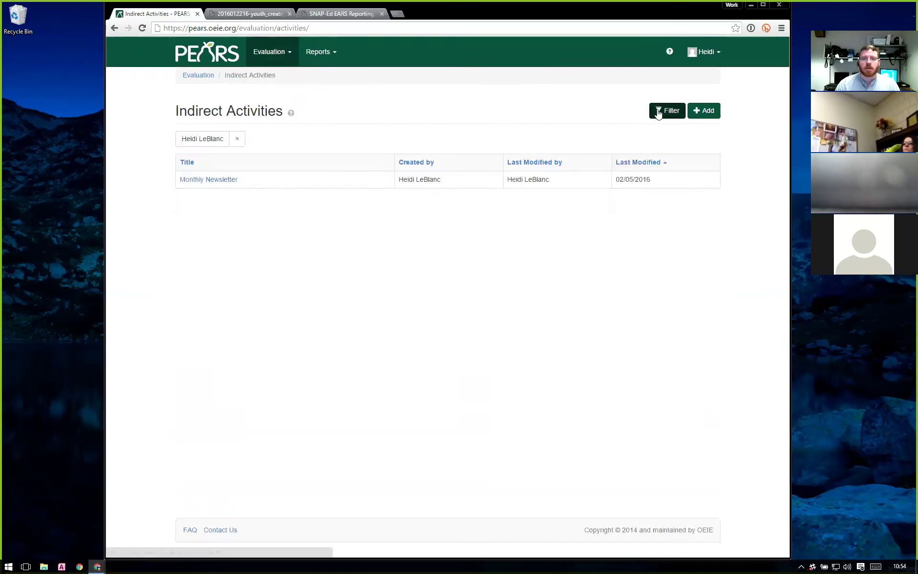
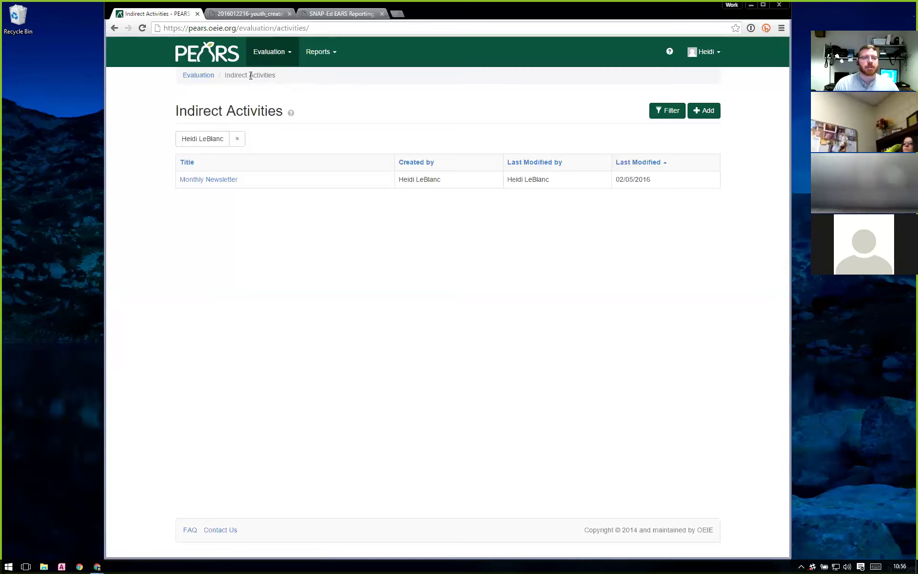
- Open the SNAP-Ed Custom Data of My New Program Activity for editing
click(291, 60)
click(289, 87)
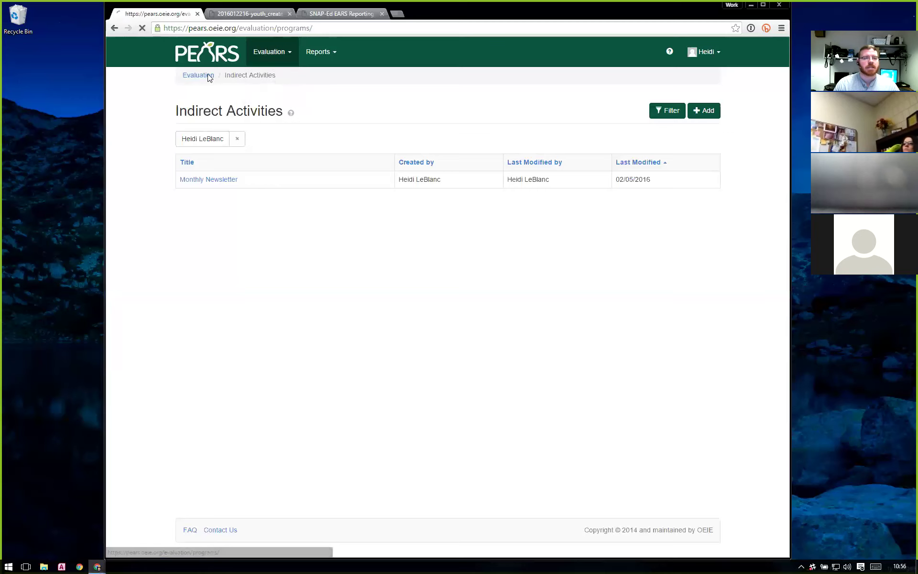
click(227, 180)
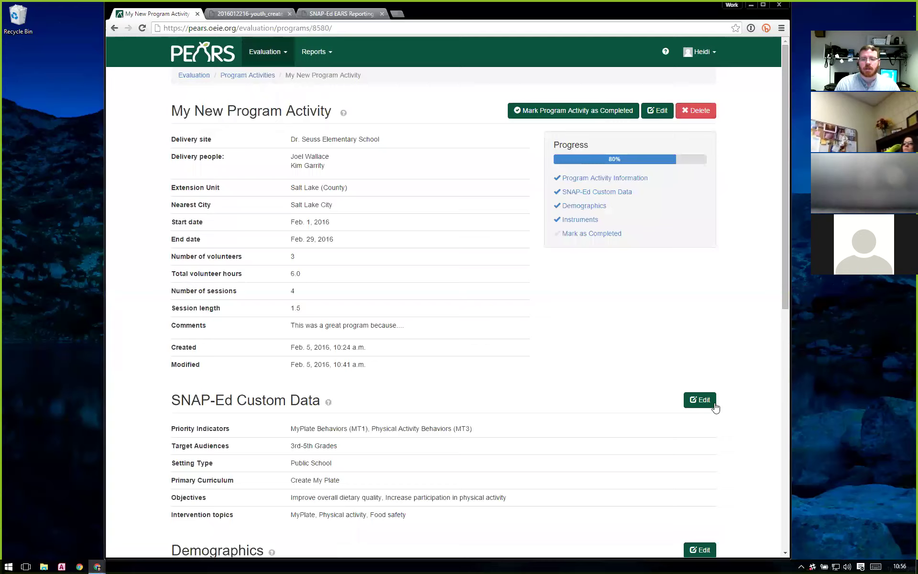
click(701, 399)
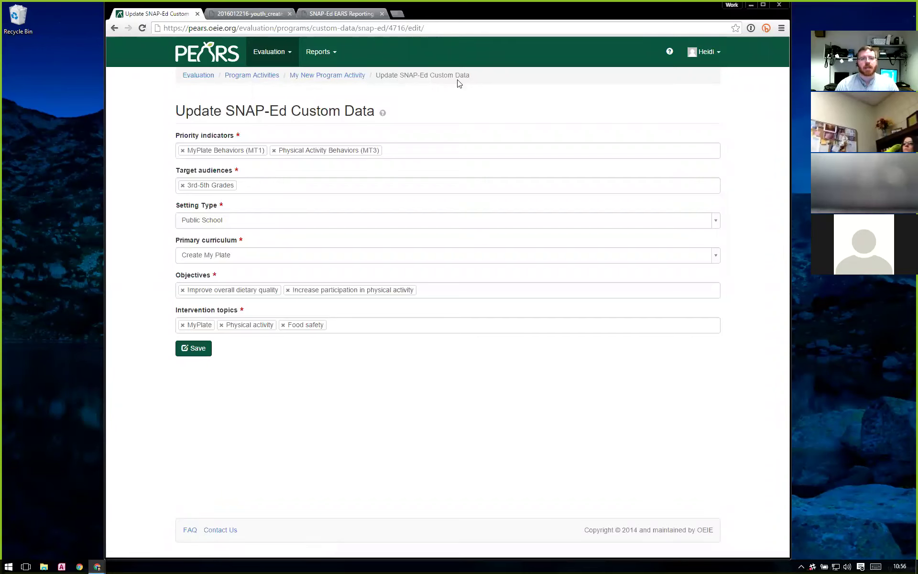
- Leave the SNAP-Ed Custom Data form and return to the Program Activities list
click(260, 57)
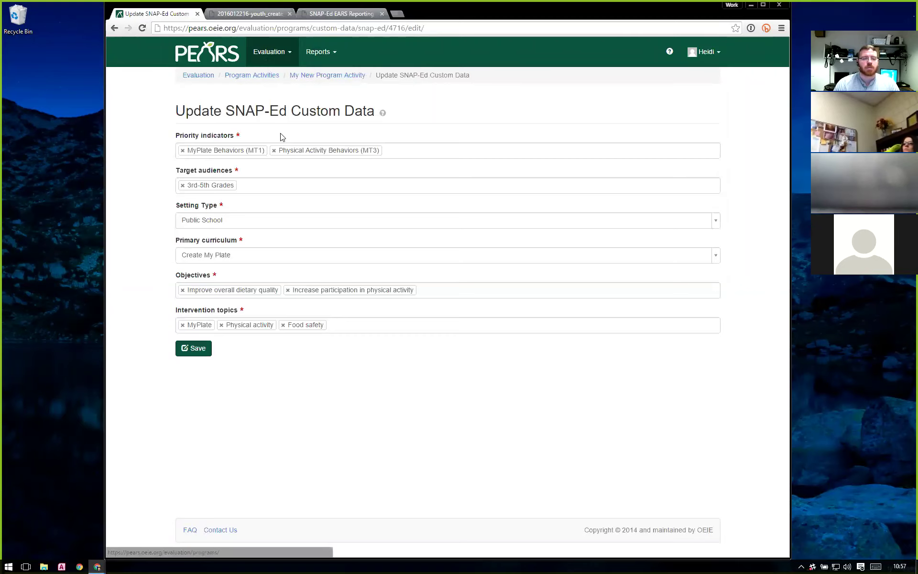
click(270, 54)
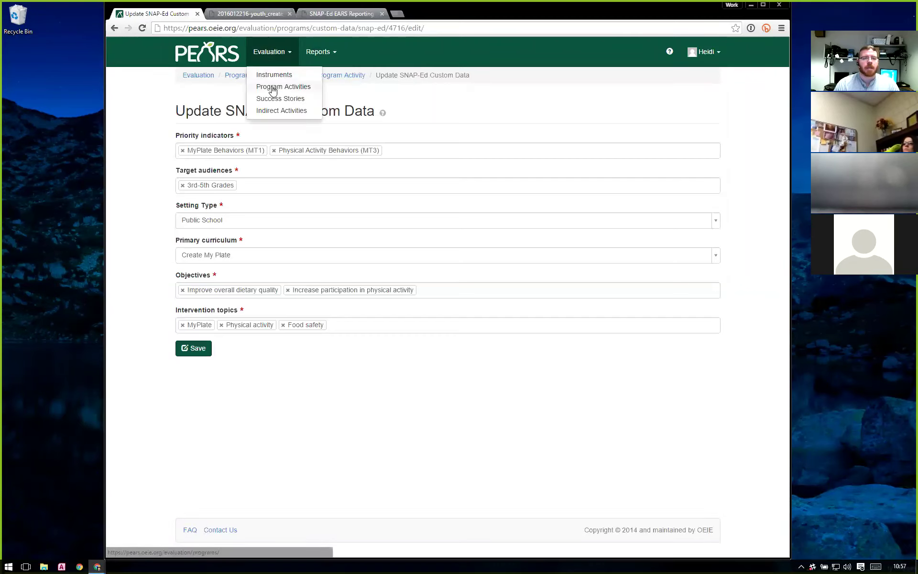
click(275, 87)
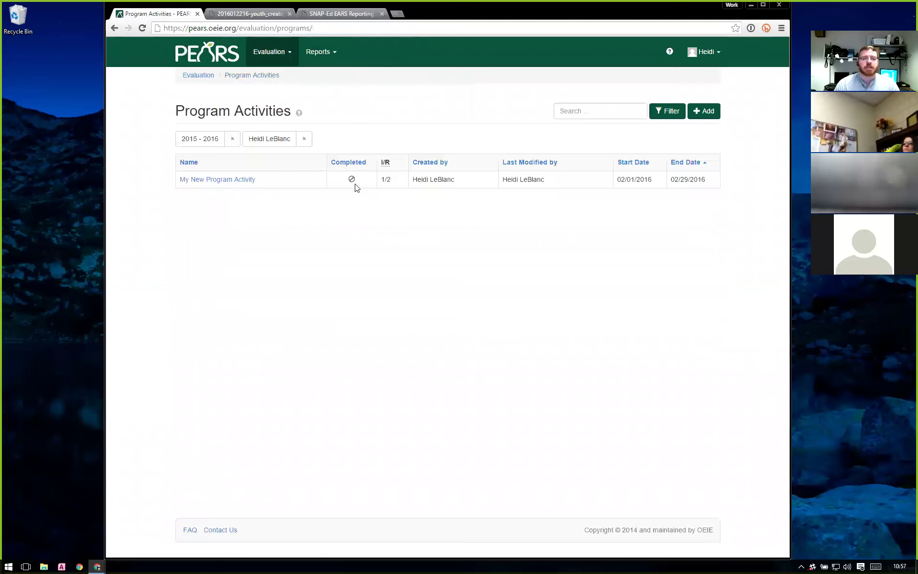
- Clear the user selection in the Program Activities filter, keeping 2015 - 2016 as the reporting period
click(663, 109)
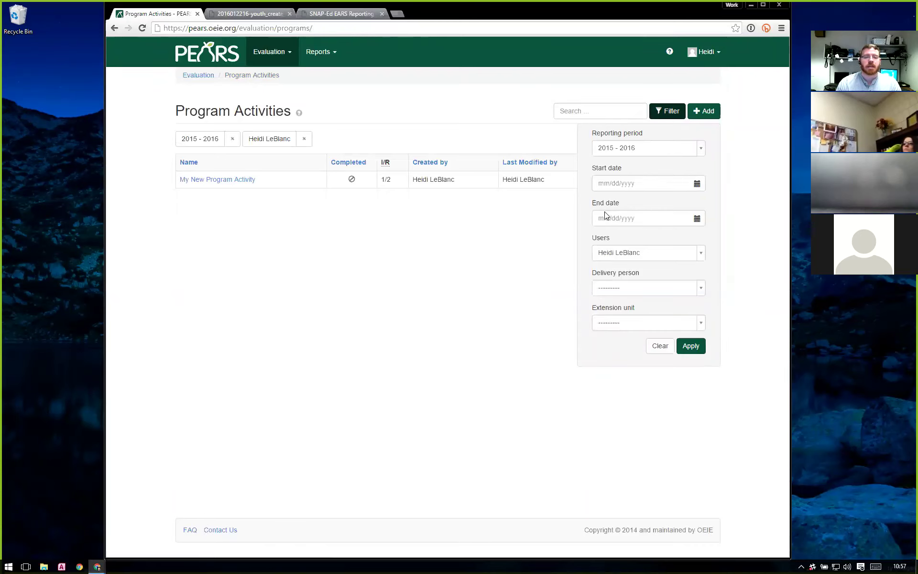
click(644, 147)
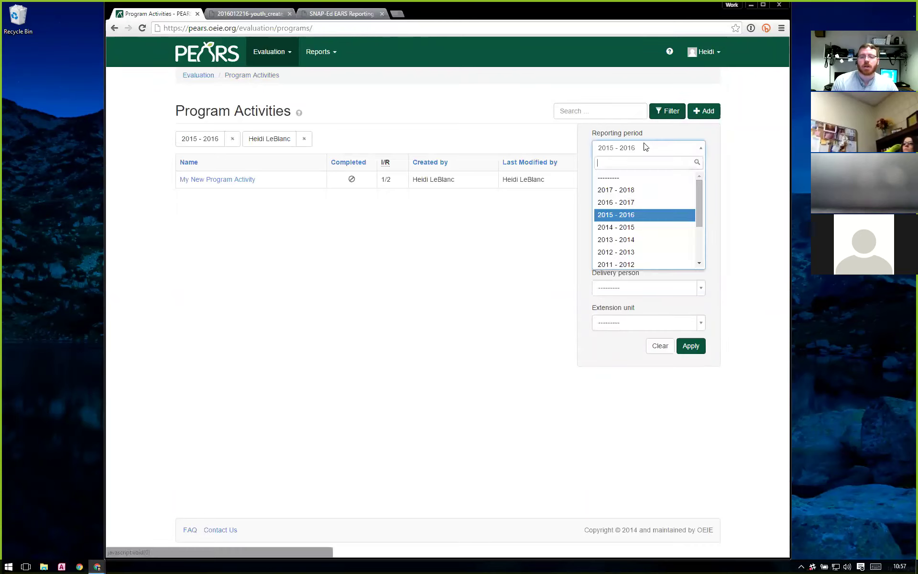
click(643, 149)
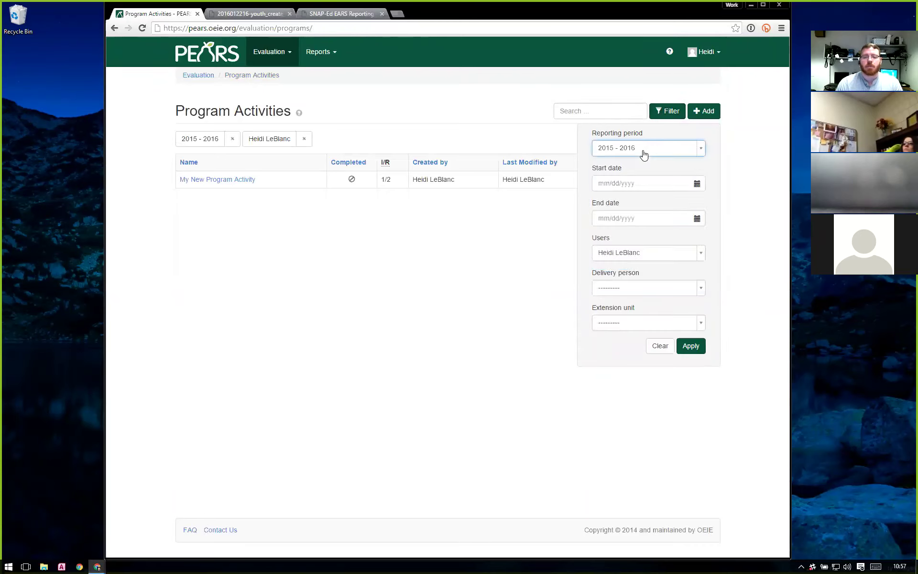
click(639, 260)
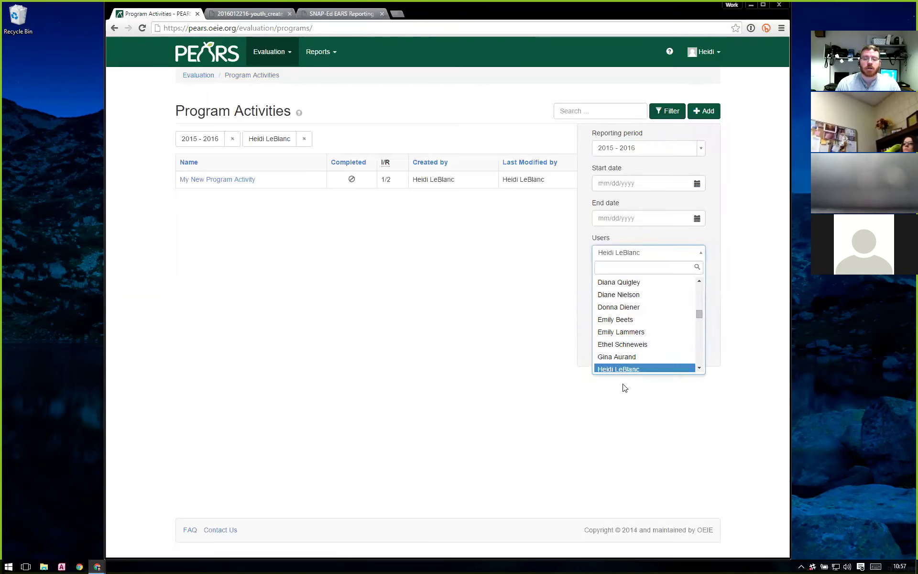
scroll(636, 321, up, 10)
click(630, 283)
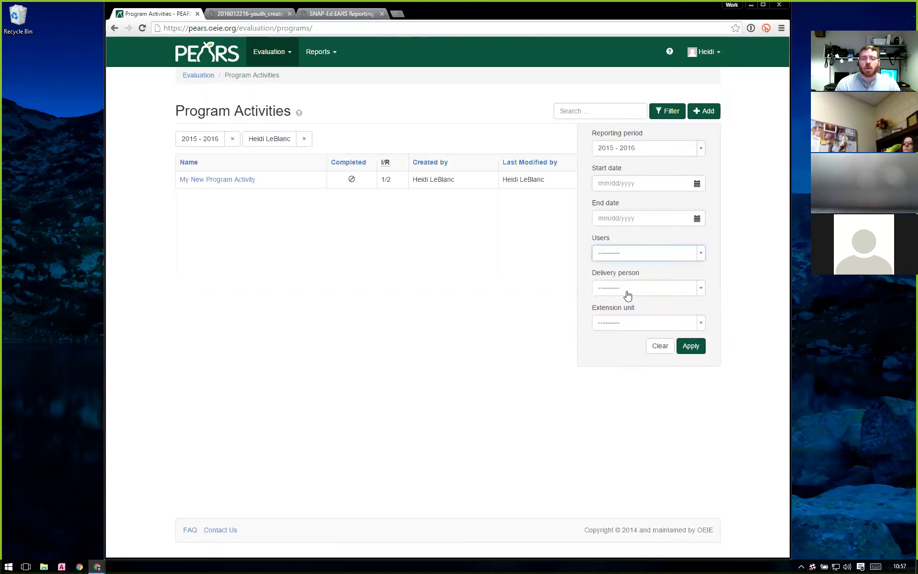
- Filter the 2015 - 2016 program activities by the chosen delivery person's name
click(628, 289)
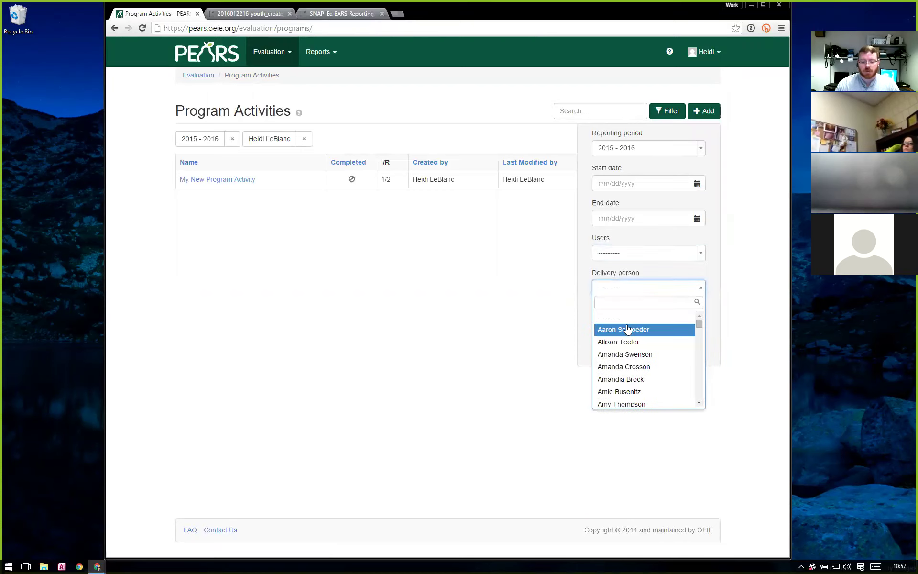
text(kim)
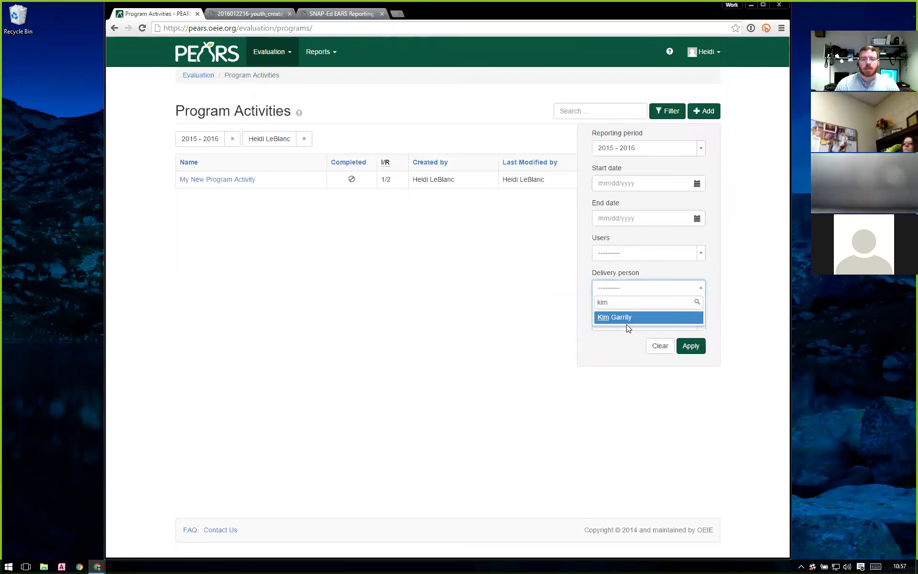
click(626, 319)
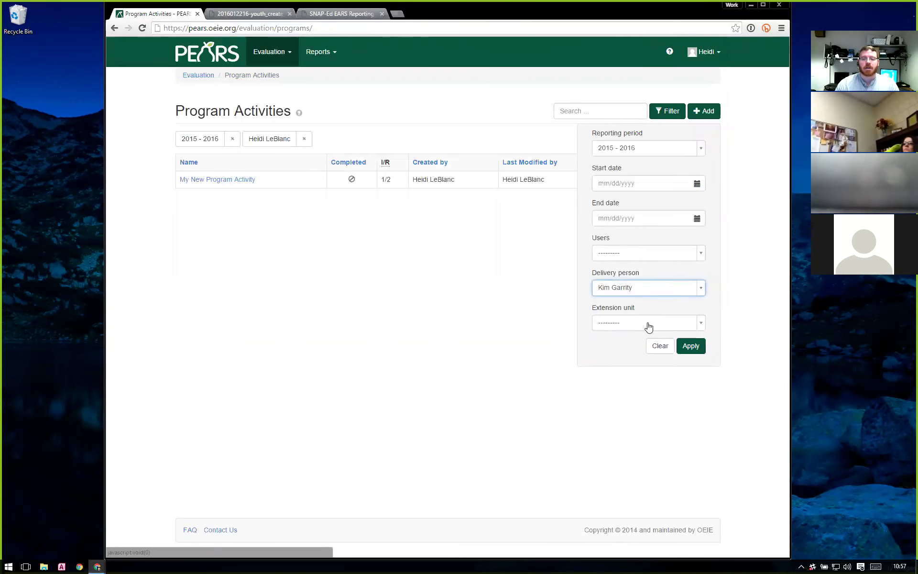
click(692, 348)
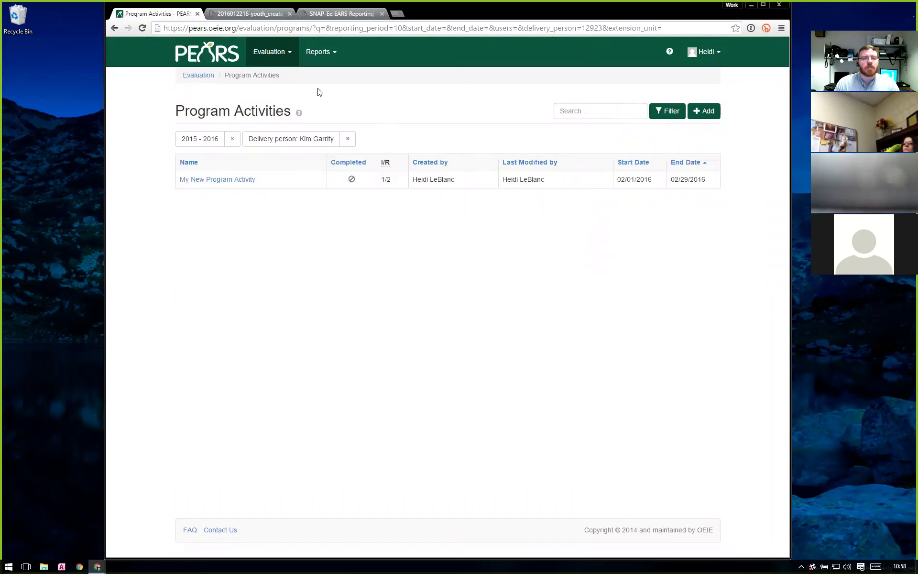
- Open My New Program Activity from the home page and view the help articles on program activities
click(206, 52)
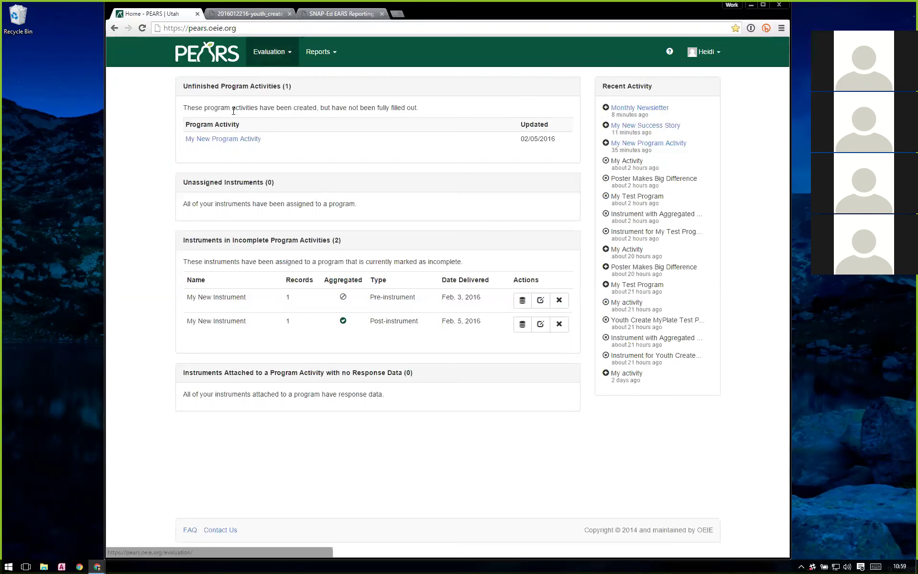
click(248, 139)
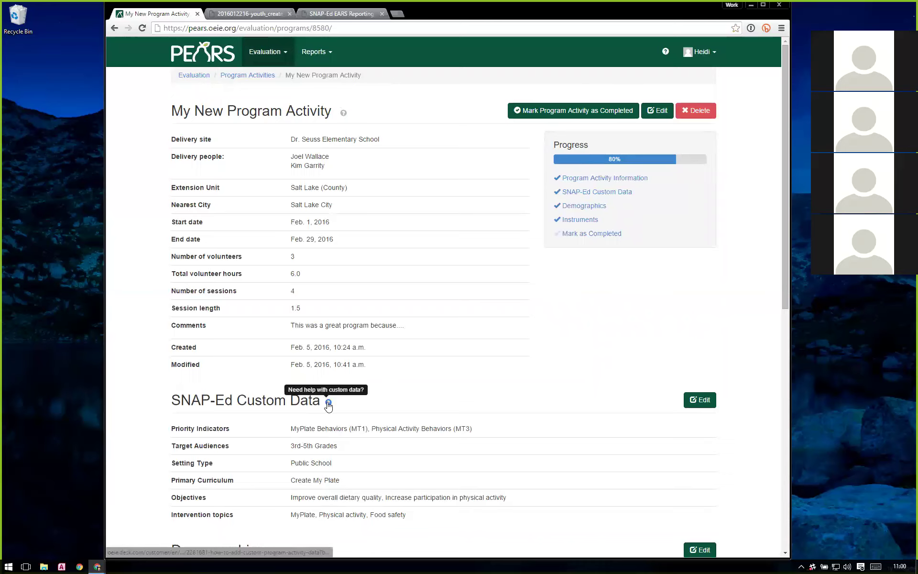
click(344, 114)
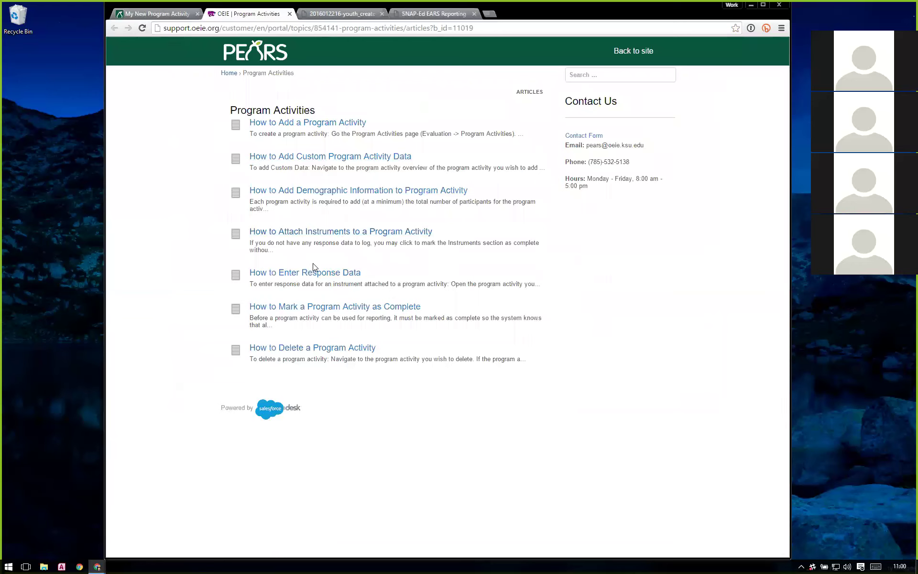
click(168, 14)
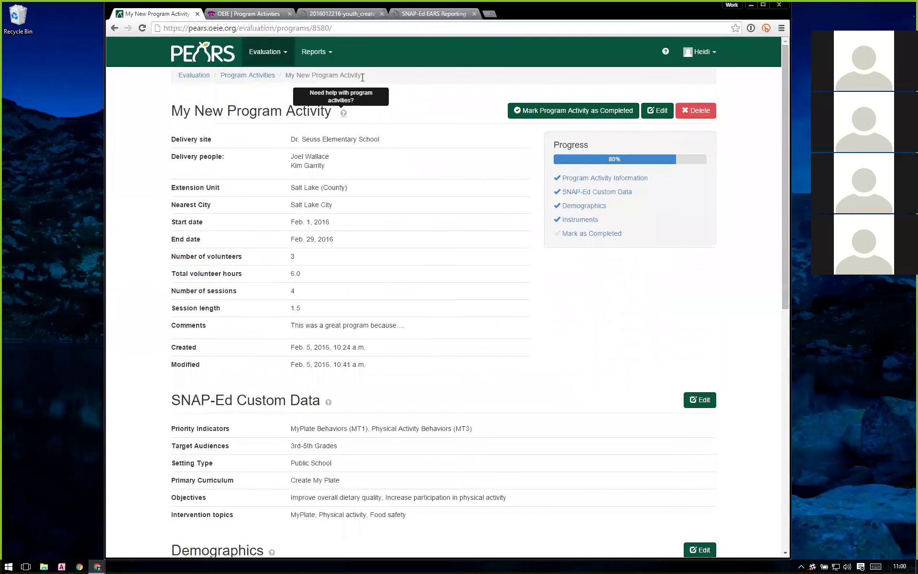
- Search the support portal for "success stories" and open the article What is a Word Cloud?
click(665, 55)
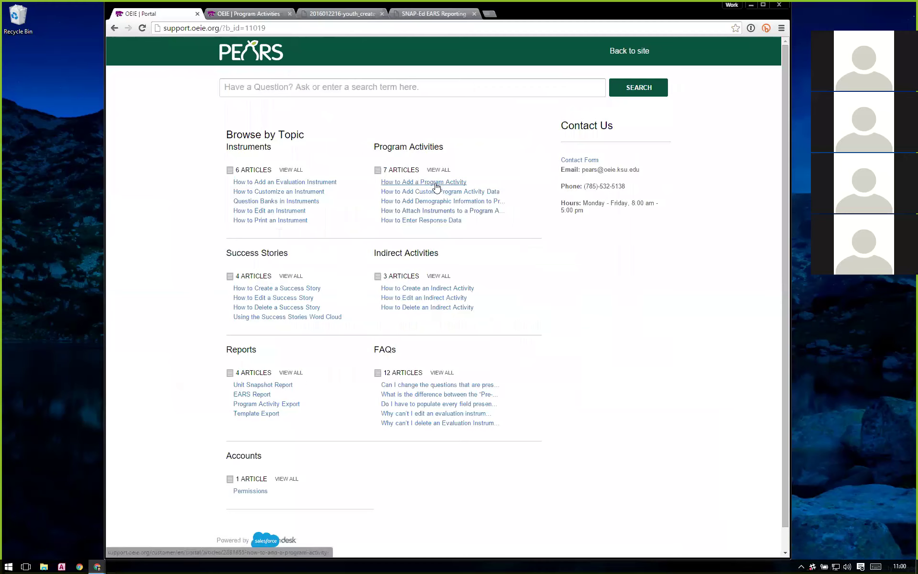
click(433, 90)
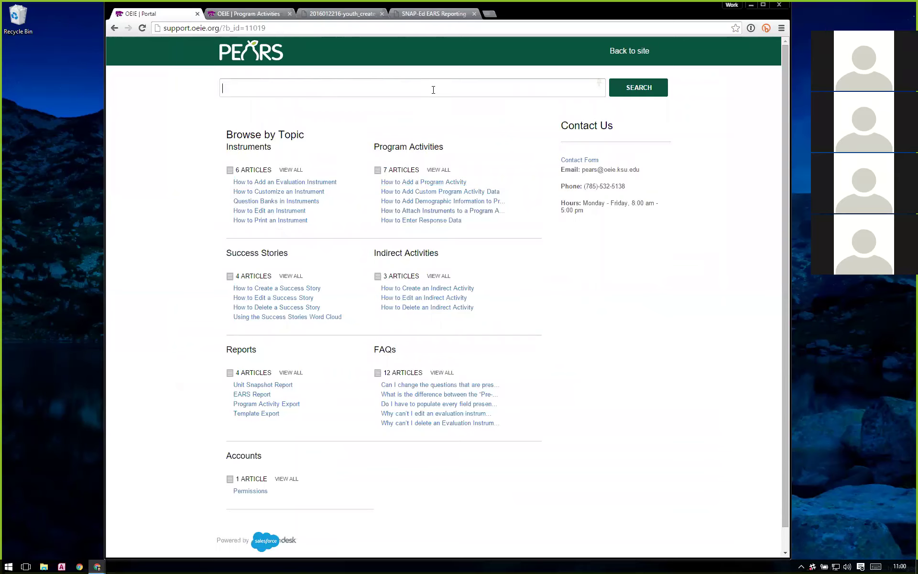
text(success stories)
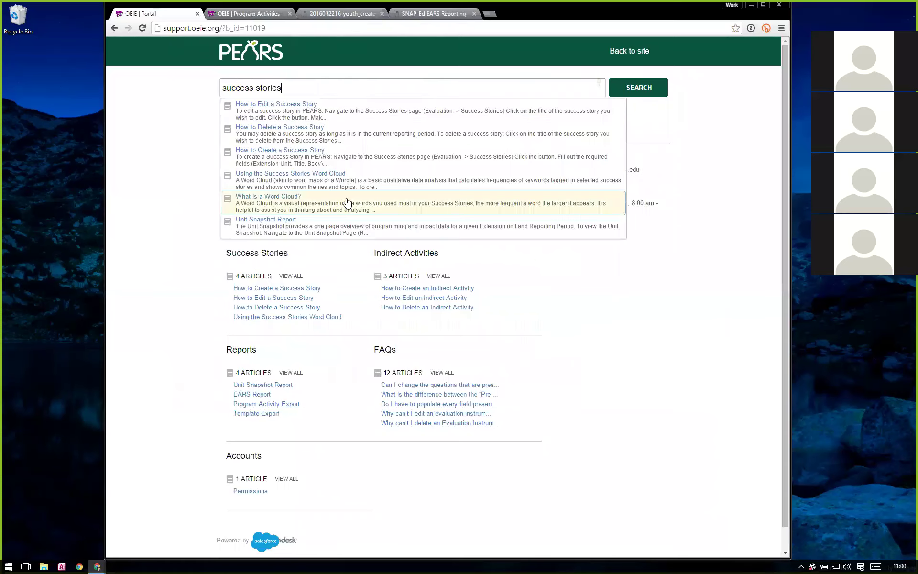
click(282, 198)
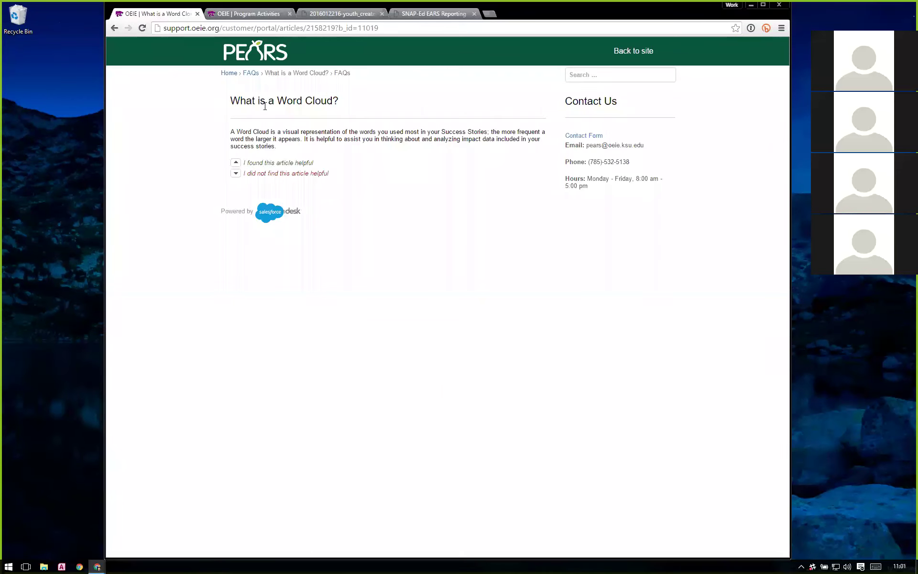
- Return to the support portal's home page and examine its Contact Us details at a larger zoom
click(229, 73)
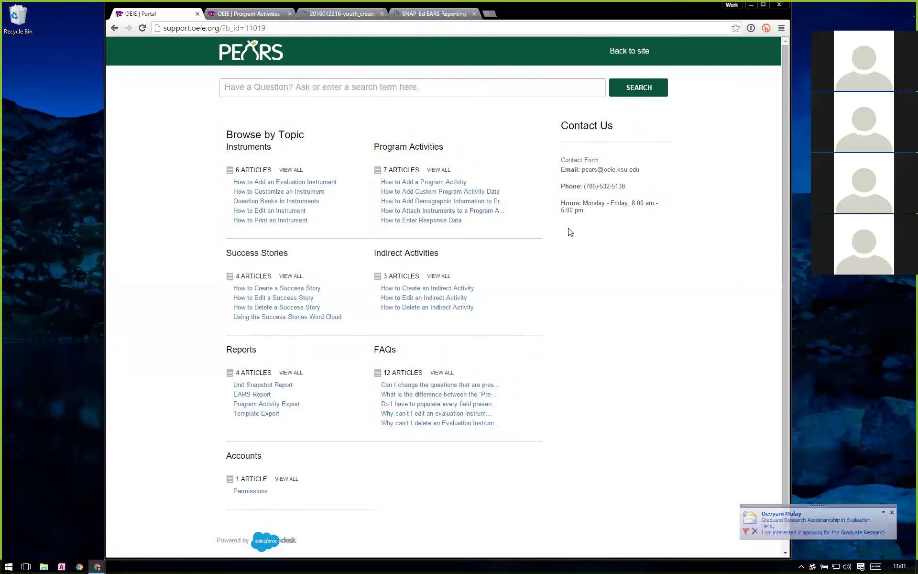
click(891, 512)
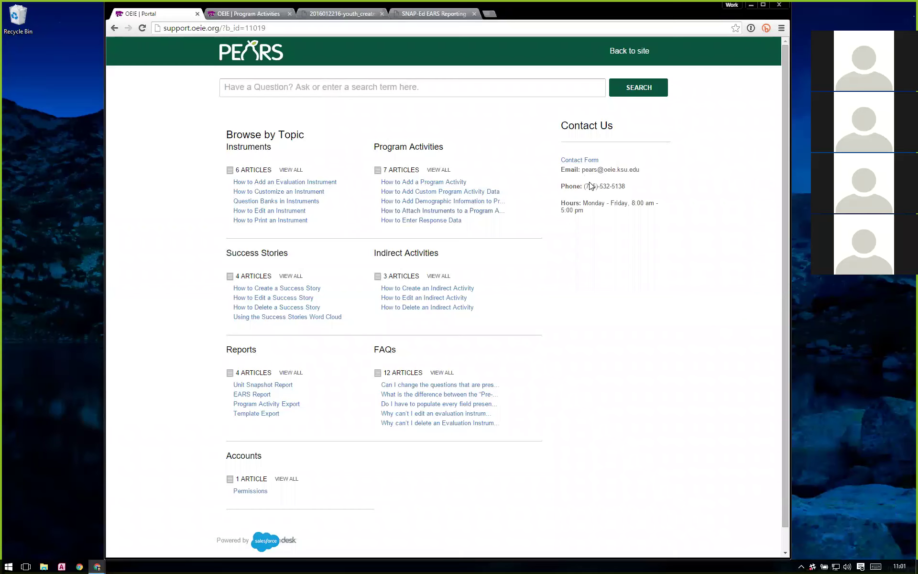
key(ctrl+plus)
key(ctrl+plus)
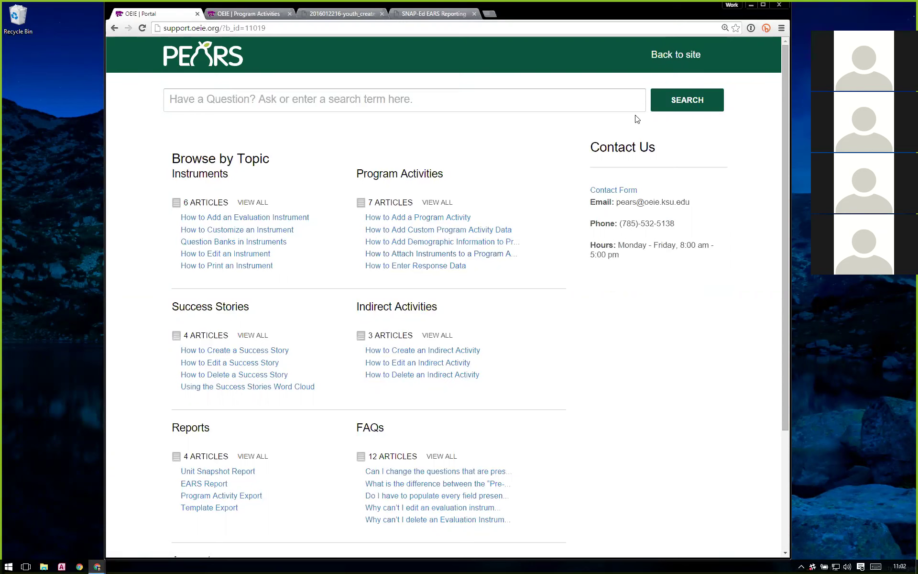
click(725, 28)
click(707, 58)
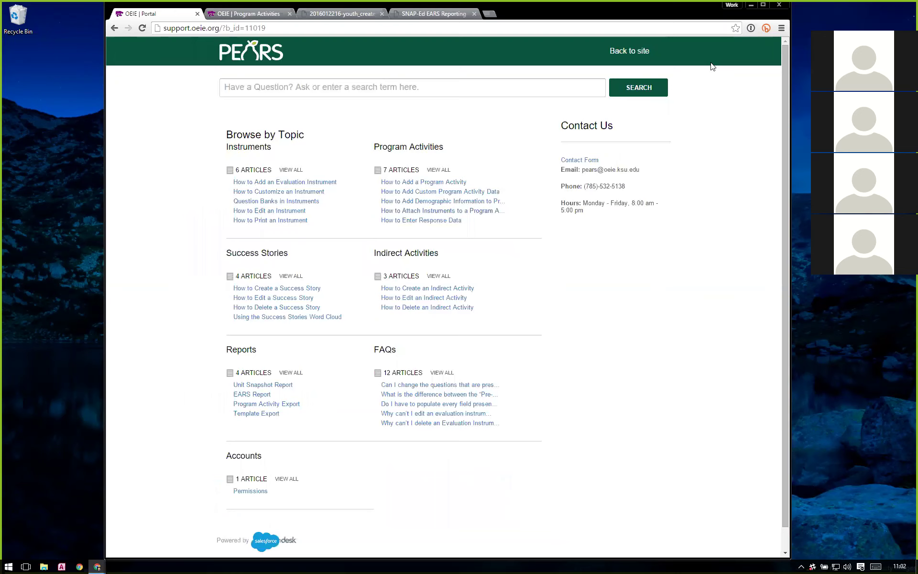
- Go back from the support portal to the main site and open the account's Permissions settings
click(617, 50)
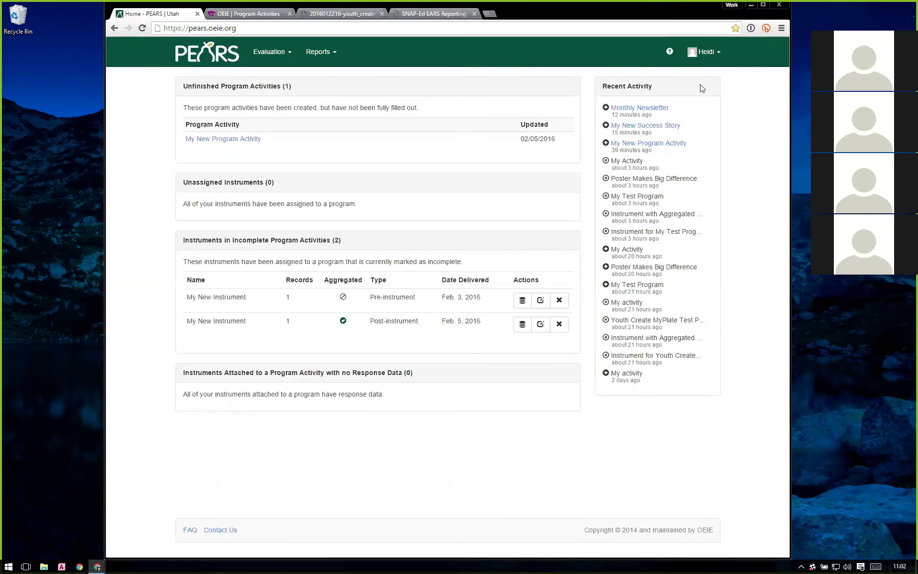
click(712, 62)
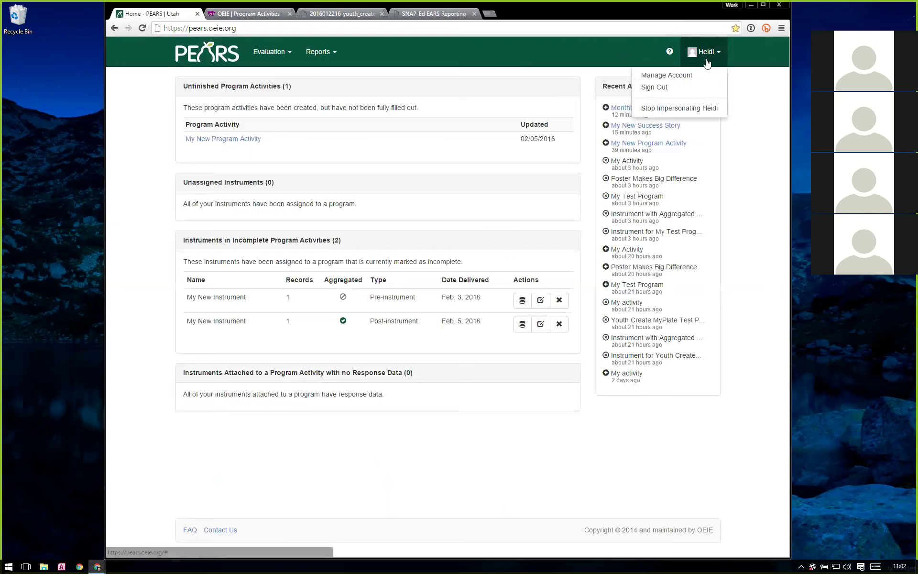
click(676, 78)
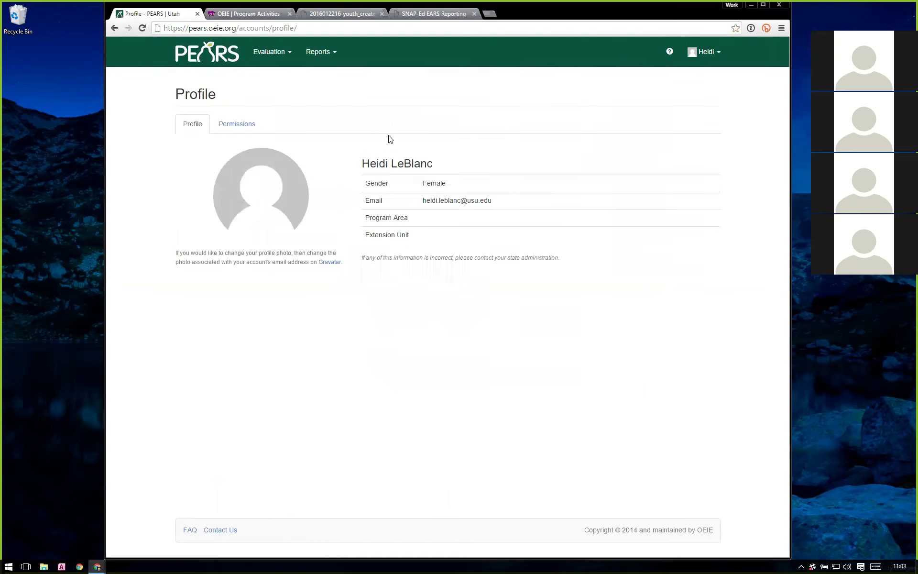
click(253, 125)
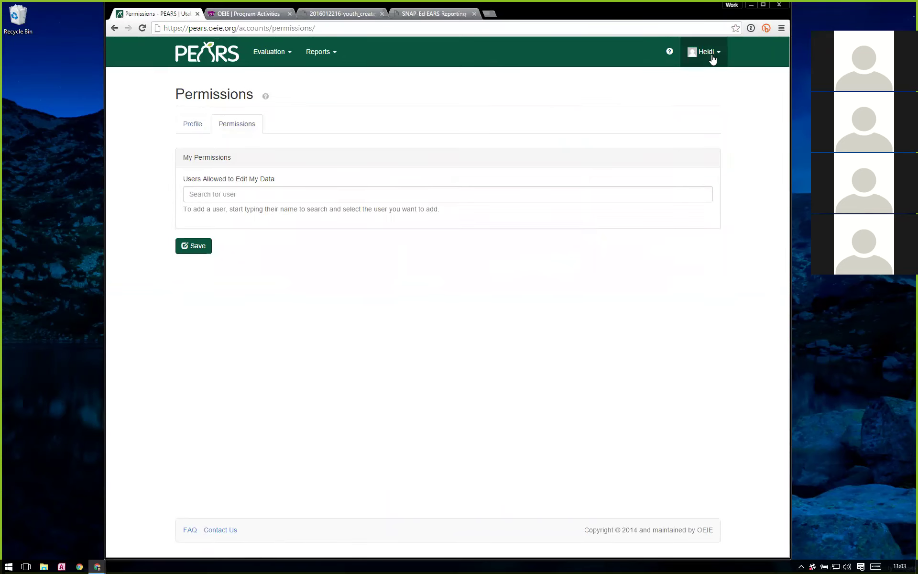
click(709, 57)
click(241, 130)
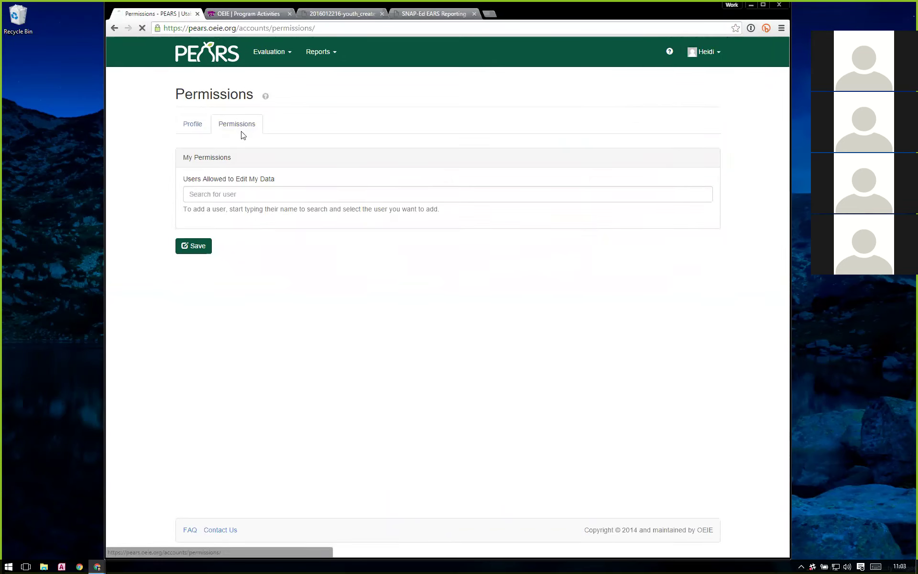
- Add a colleague to Users Allowed to Edit My Data and save the permissions
click(239, 193)
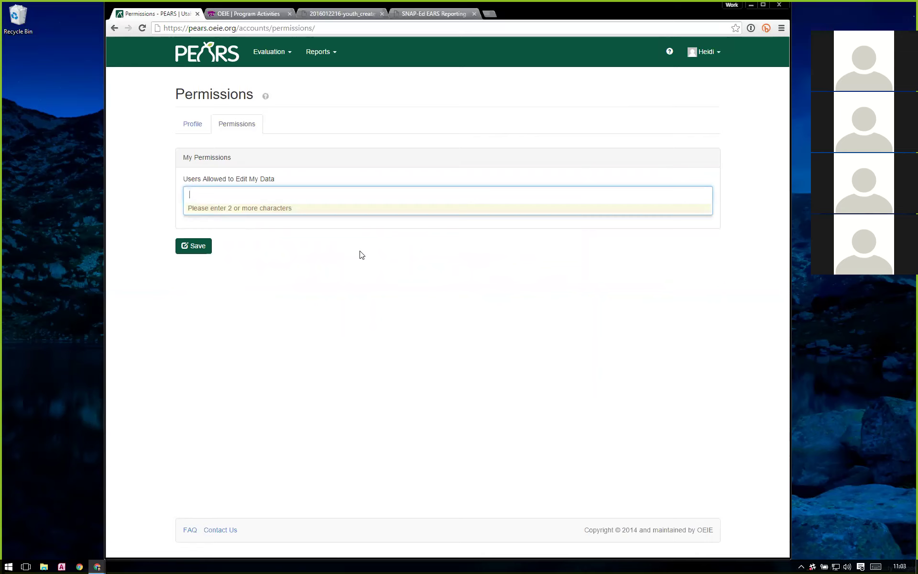
text(kim)
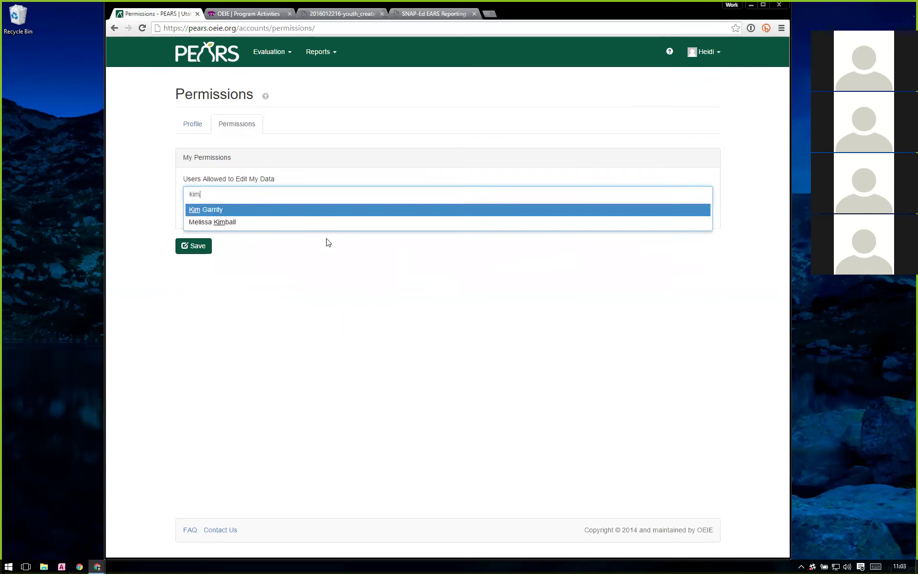
click(212, 211)
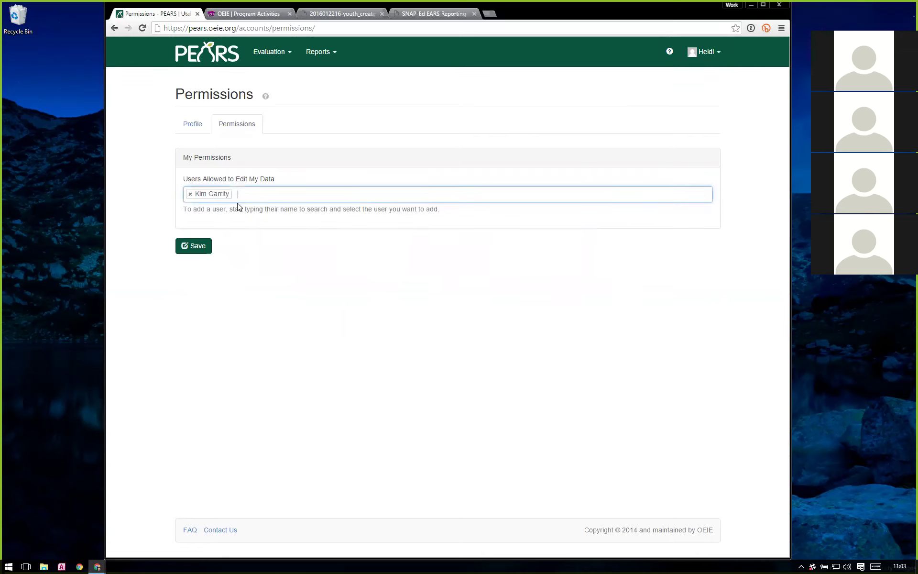
click(183, 250)
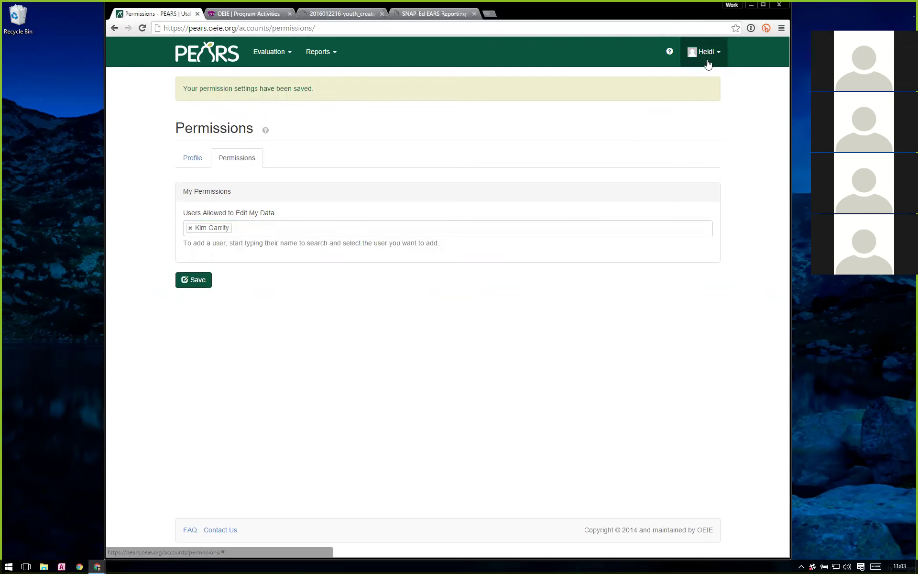
- Remove the colleague from Users Allowed to Edit My Data and save the permissions
click(190, 229)
click(187, 279)
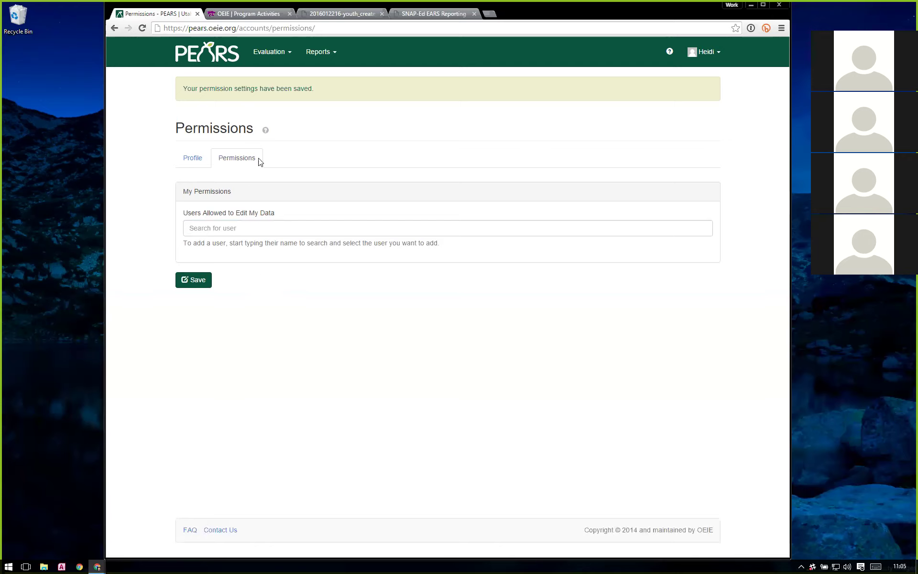
- Open My New Program Activity from the Program Activities list and review its details
click(269, 51)
click(280, 87)
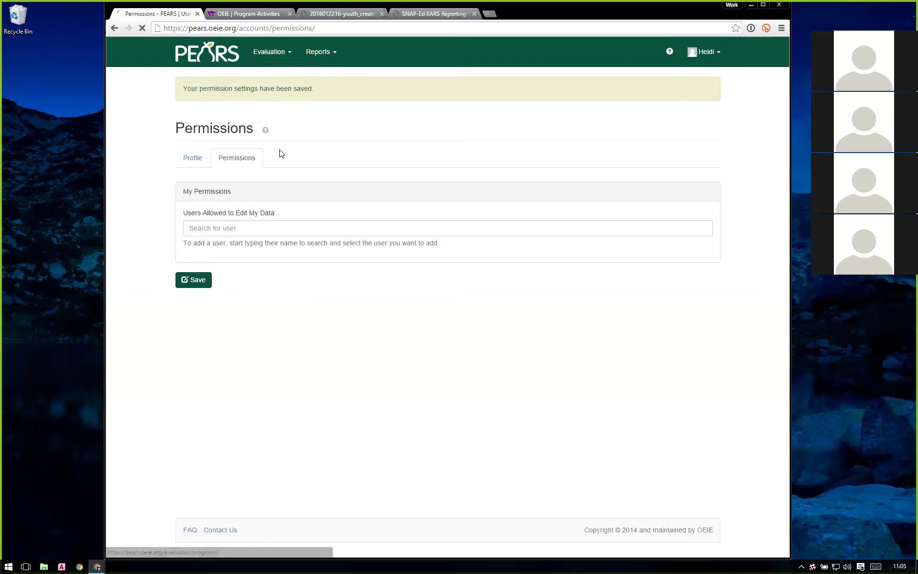
click(249, 180)
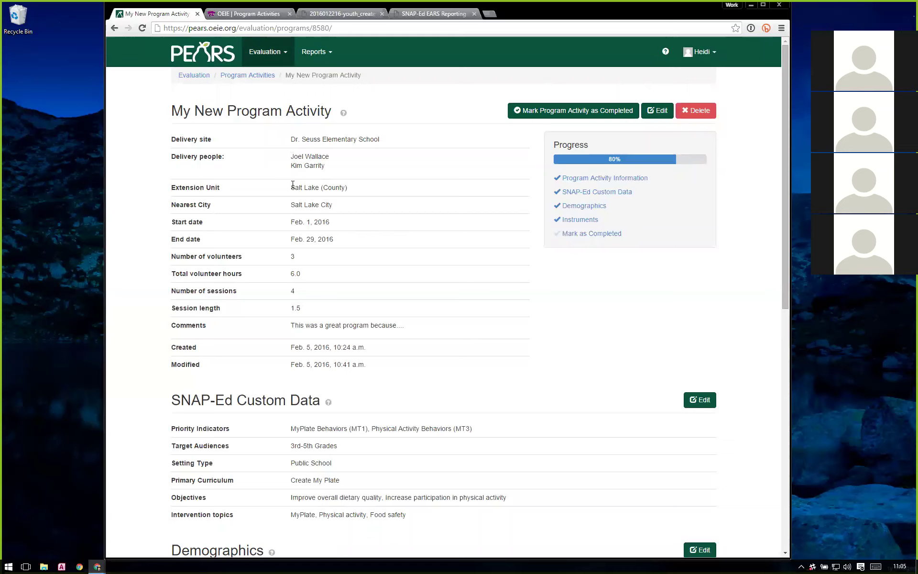
scroll(302, 209, down, 9)
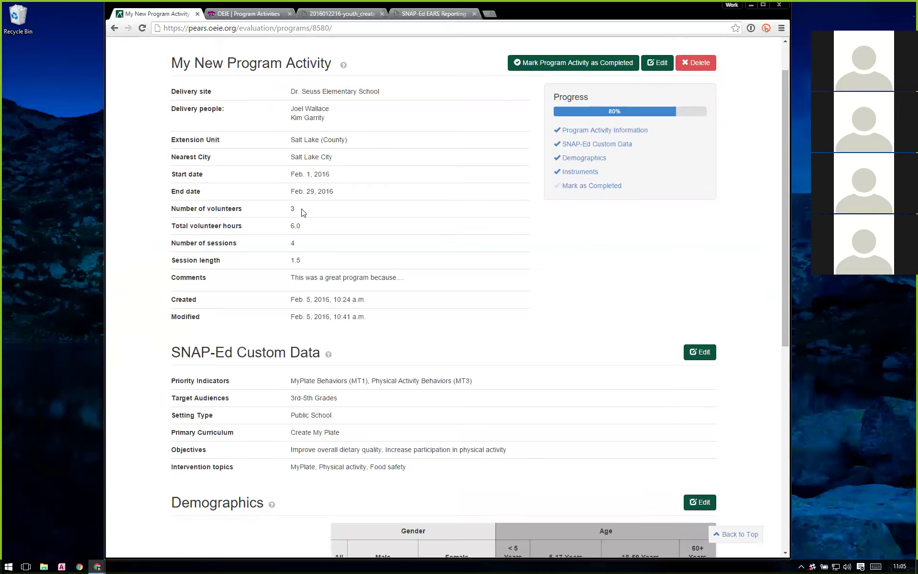
scroll(307, 217, up, 9)
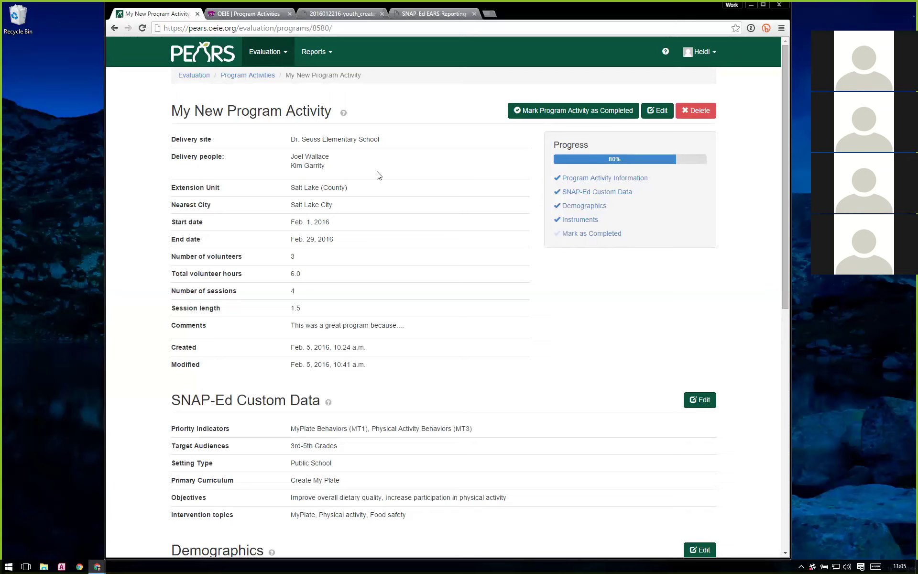
- Reopen My New Program Activity from the home page and start editing its general information
click(226, 60)
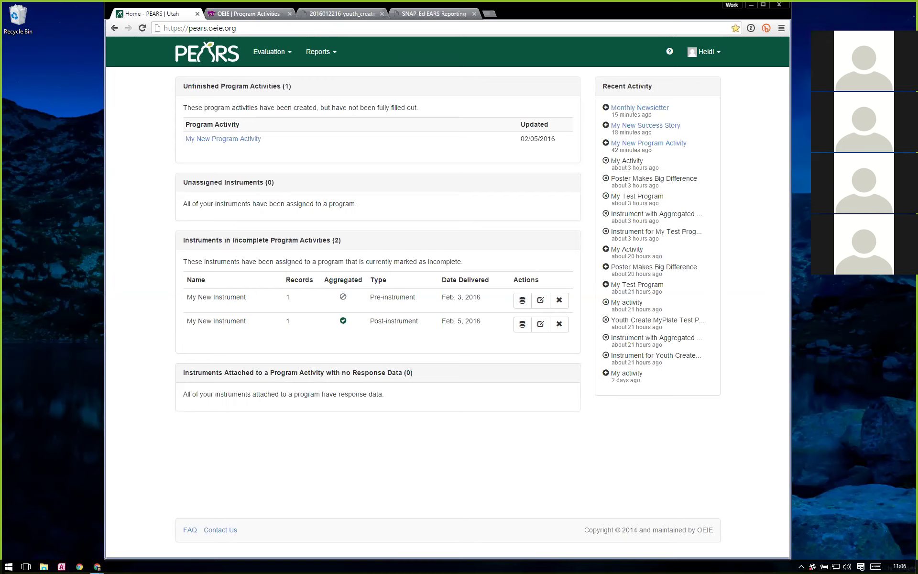
click(223, 139)
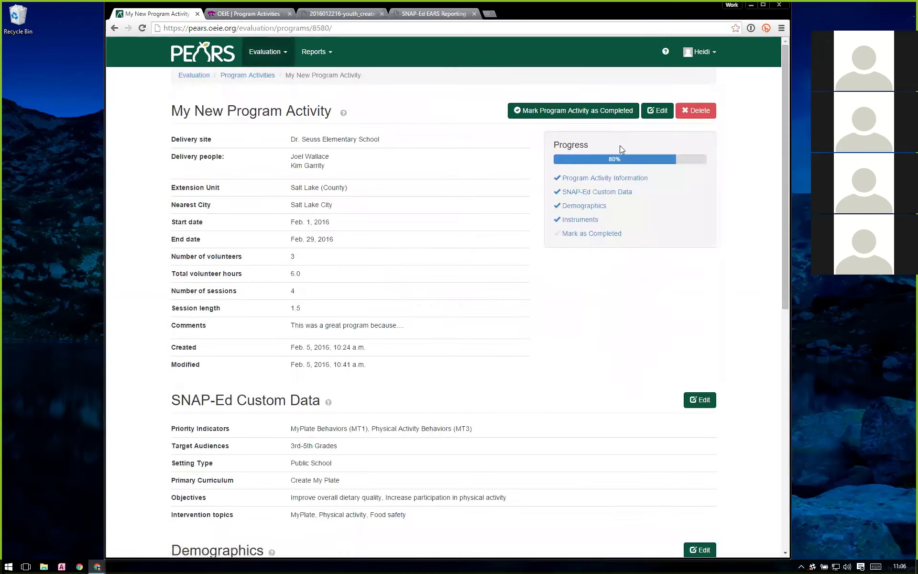
click(669, 112)
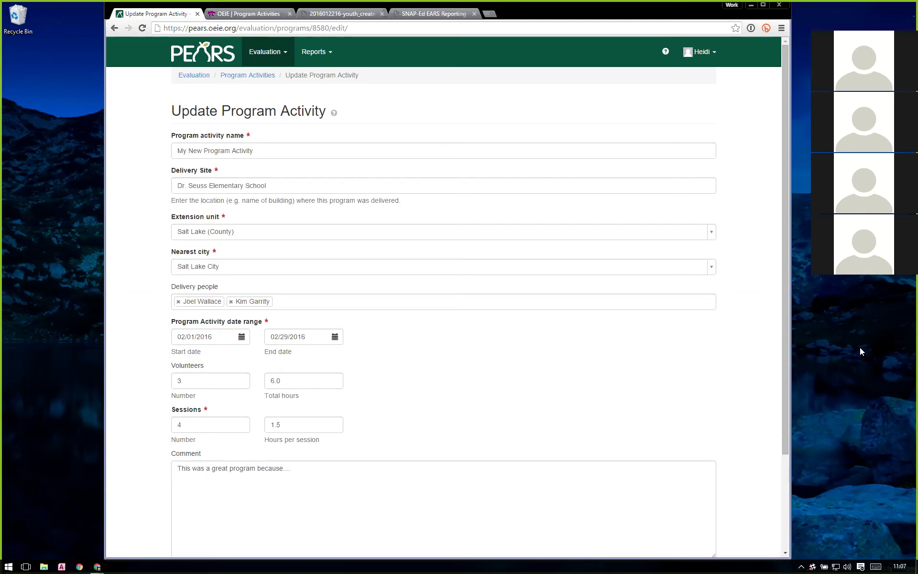
- Set the number of sessions of My New Program Activity to 2
click(212, 424)
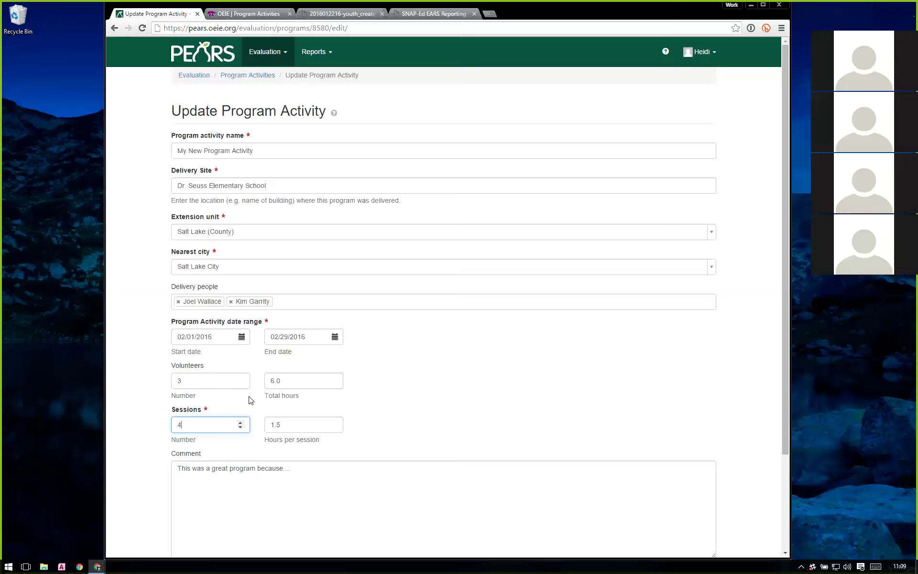
key(BackSpace)
text(2)
key(Tab)
click(458, 412)
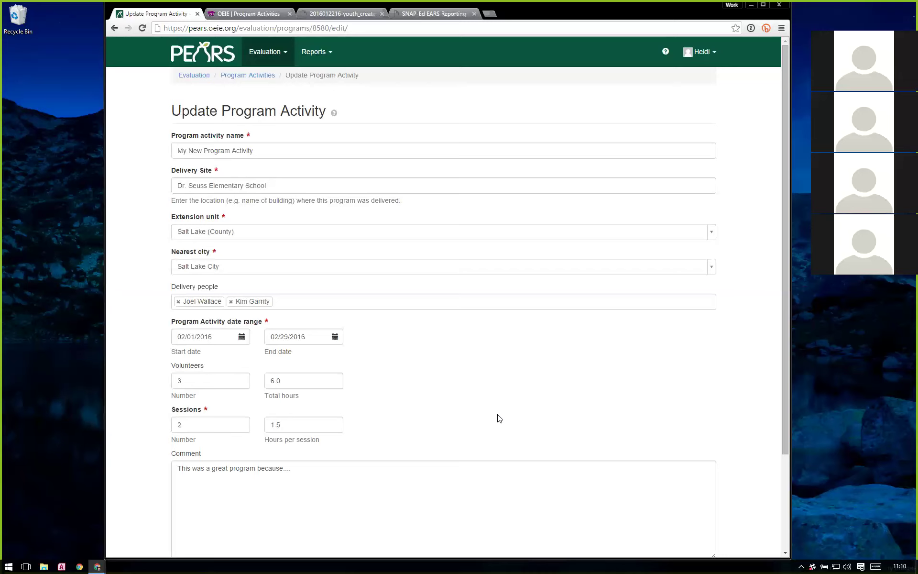
- Remove both existing delivery people from My New Program Activity
click(356, 304)
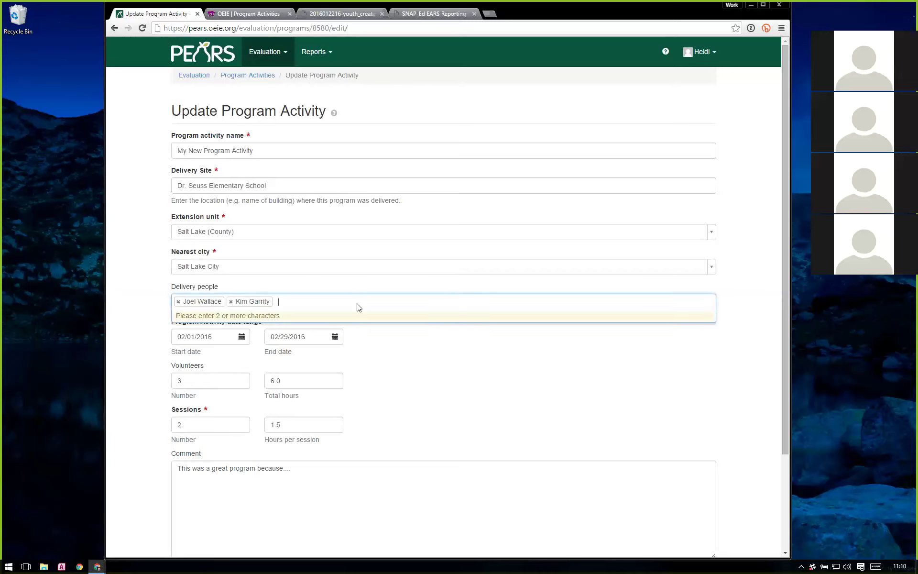
click(405, 358)
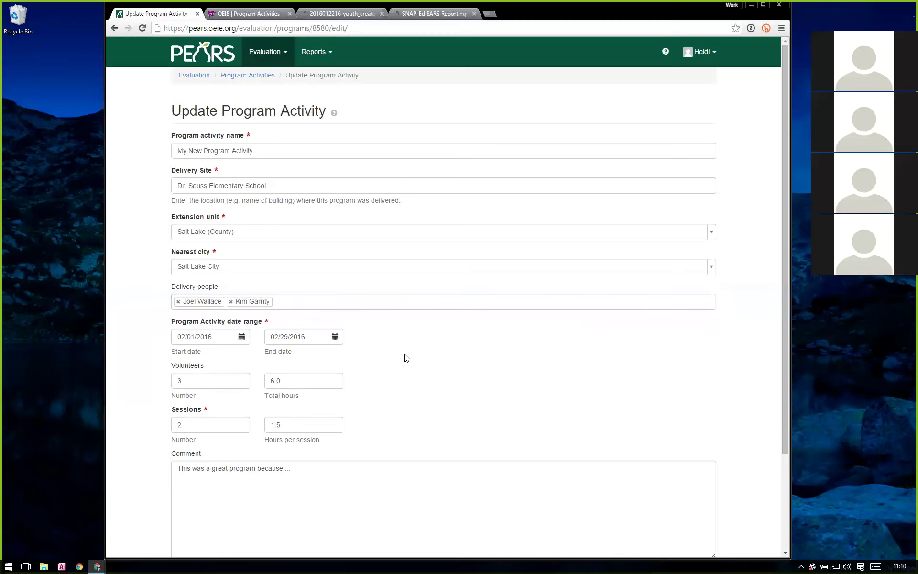
key(BackSpace)
key(BackSpace)
key(BackSpace)
key(BackSpace)
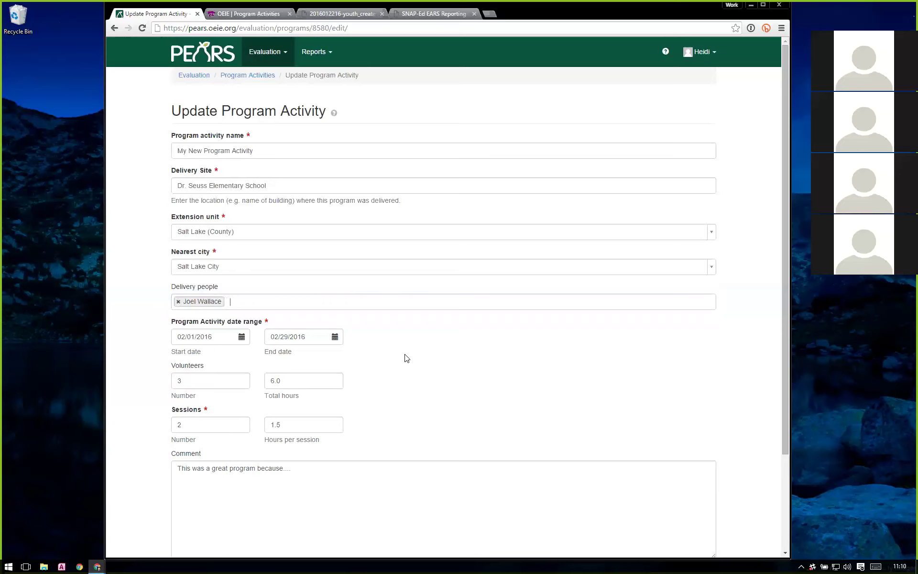
- Add two other colleagues by name as the delivery people of the program activity
text(laura)
key(Return)
key(Tab)
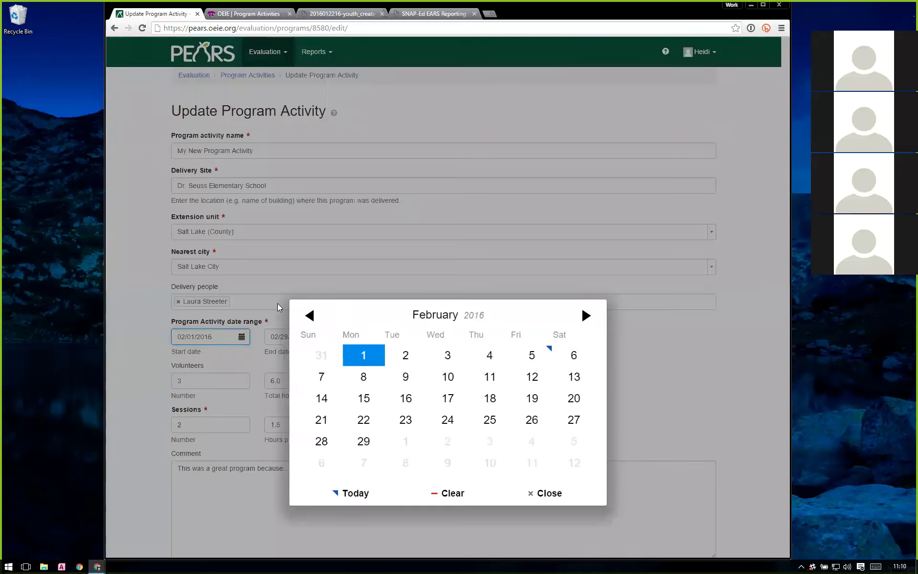
click(278, 303)
text(kai)
click(269, 330)
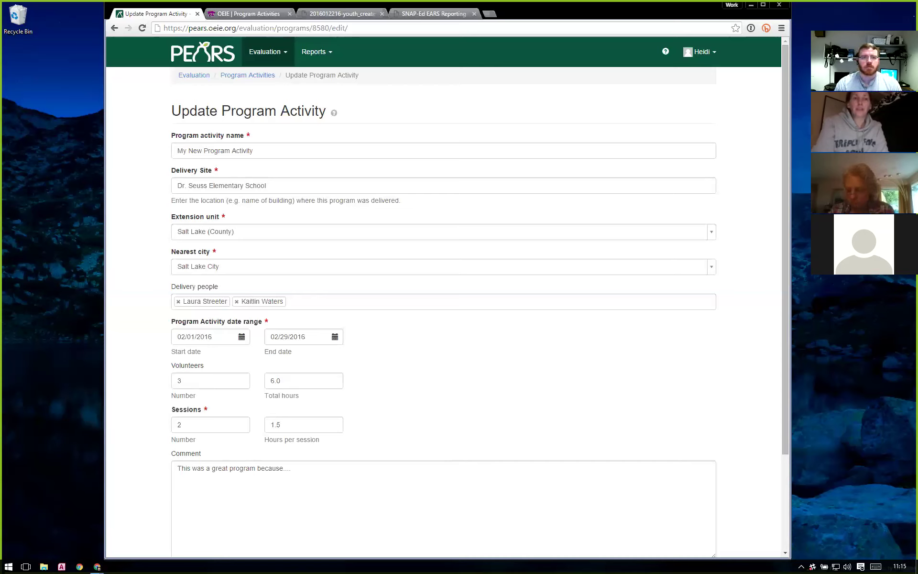
- Close the OEIE Program Activities, youth_create and SNAP-Ed EARS Reporting pages, keeping only the Update Program Activity page open
click(291, 14)
click(290, 14)
click(291, 14)
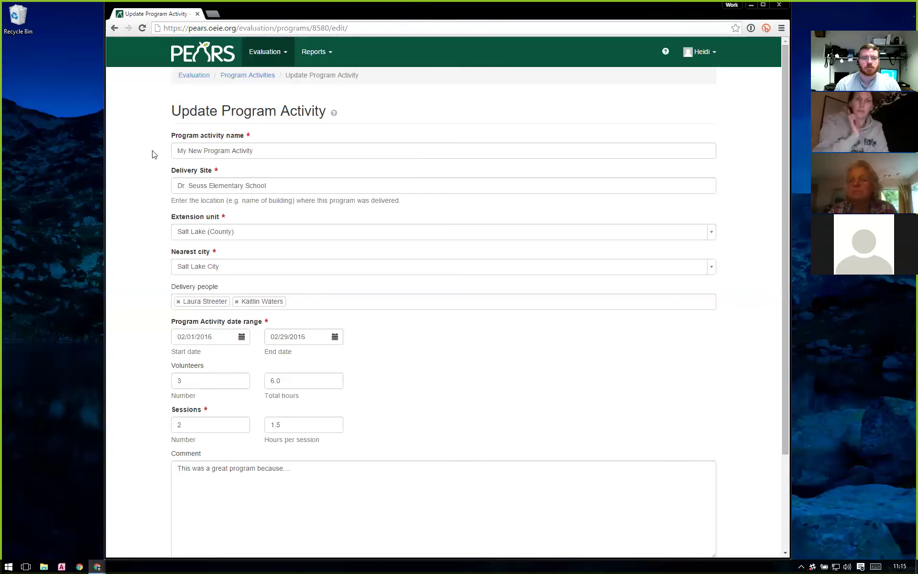